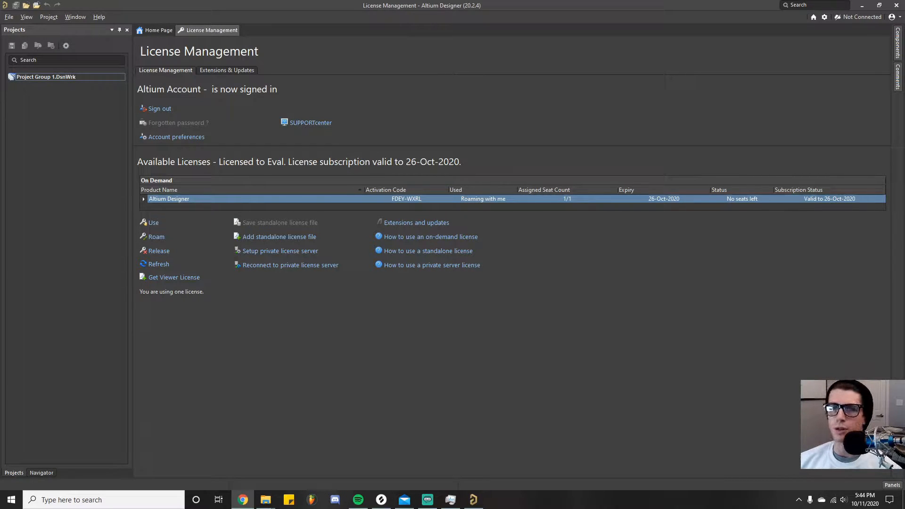
Start a new local PCB project and name it Multivibrator.
{"action": "left_click", "coordinate": [14, 18]}
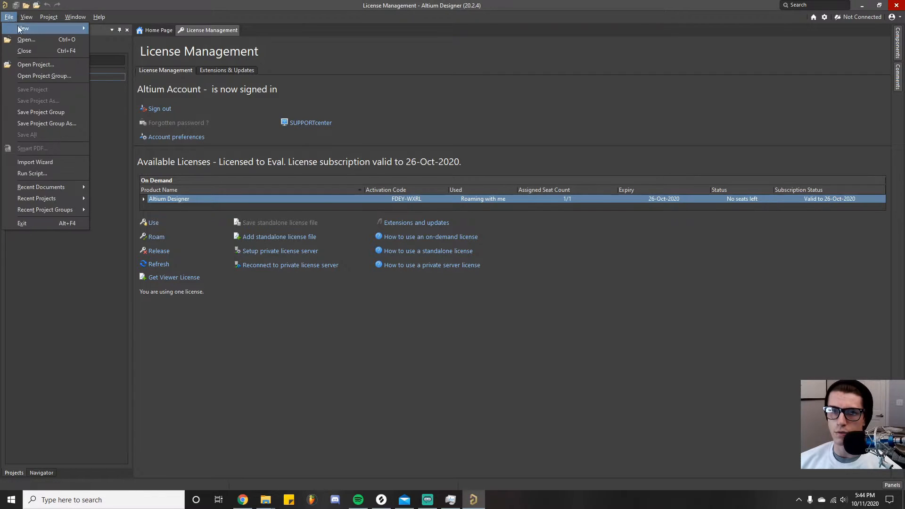
{"action": "mouse_move", "coordinate": [55, 28]}
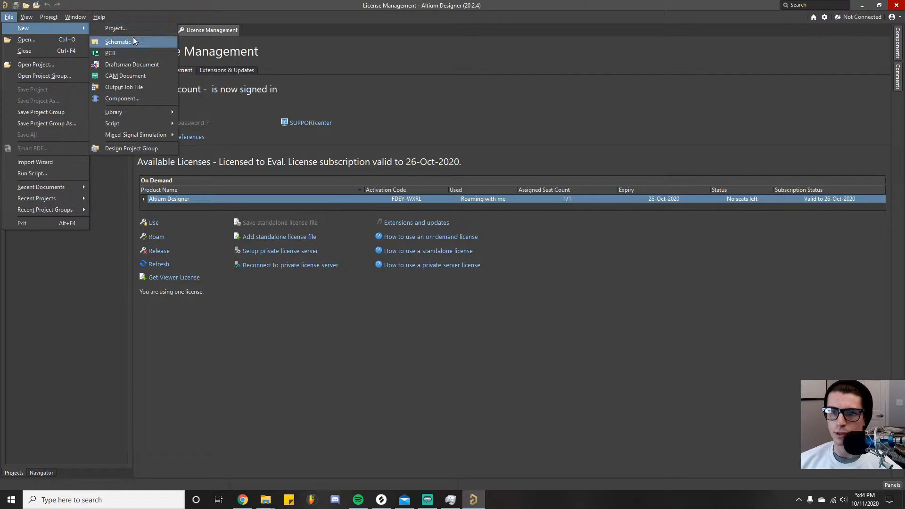
{"action": "left_click", "coordinate": [149, 30]}
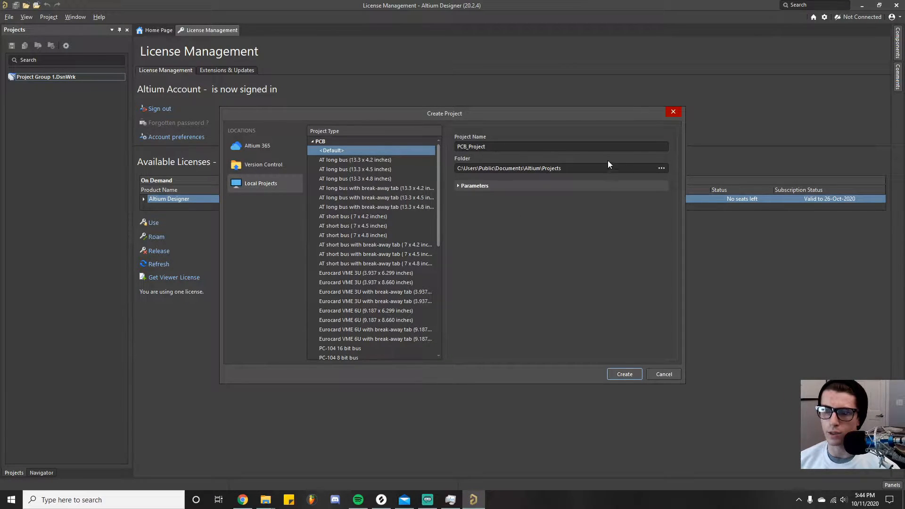
{"action": "double_click", "coordinate": [500, 146]}
{"action": "left_click", "coordinate": [501, 146]}
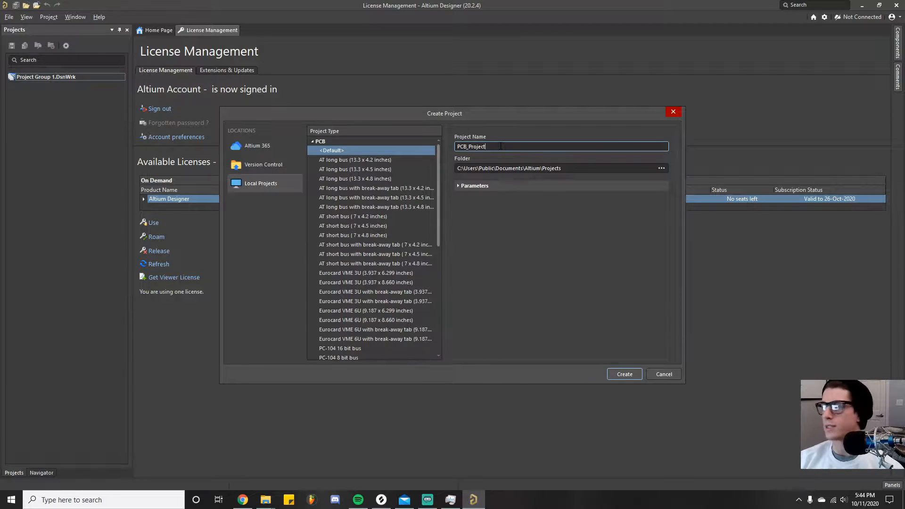
{"action": "key", "text": "BackSpace"}
{"action": "key", "text": "BackSpace"}
{"action": "key", "text": "BackSpace"}
{"action": "key", "text": "BackSpace"}
{"action": "key", "text": "BackSpace"}
{"action": "key", "text": "BackSpace"}
{"action": "key", "text": "BackSpace"}
{"action": "key", "text": "BackSpace"}
{"action": "key", "text": "BackSpace"}
{"action": "key", "text": "BackSpace"}
{"action": "type", "text": "Multi"}
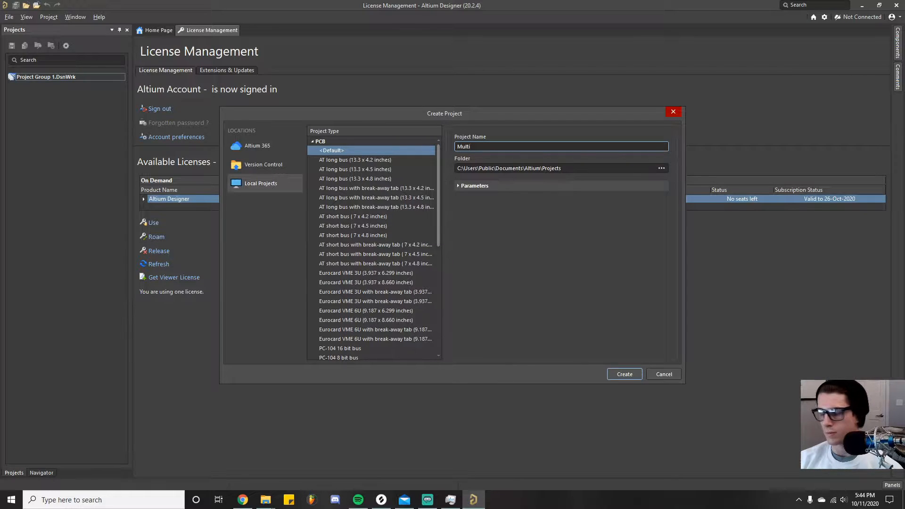
{"action": "type", "text": "vibrator"}
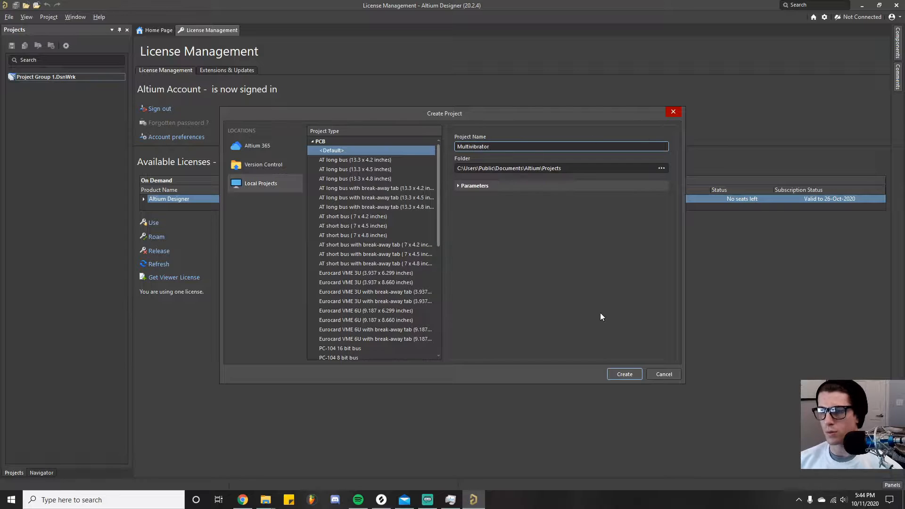
Check the project parameters and available PCB types, and create the project with the <Default> type.
{"action": "left_click", "coordinate": [458, 186]}
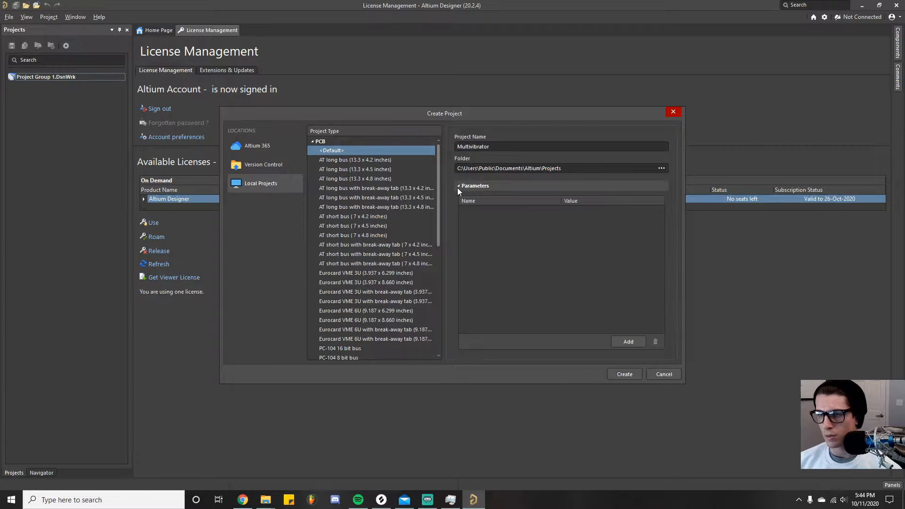
{"action": "left_click", "coordinate": [460, 186]}
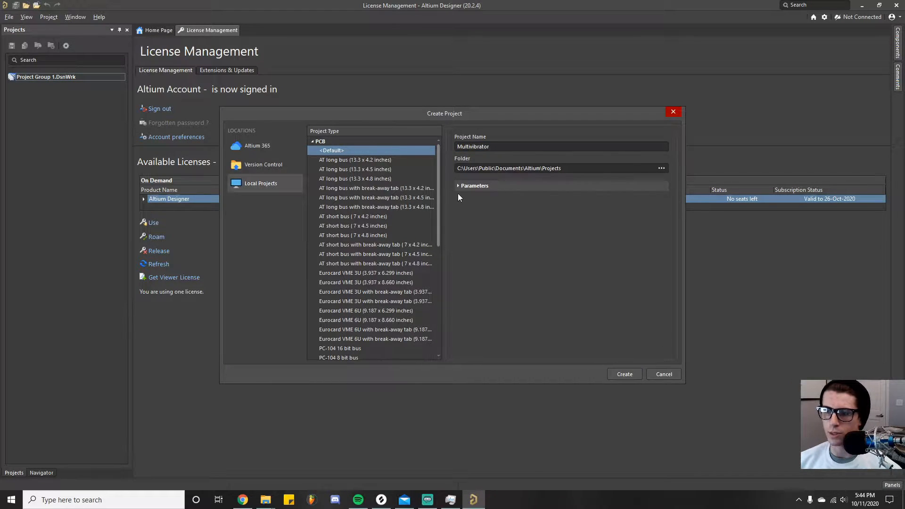
{"action": "left_click", "coordinate": [458, 185]}
{"action": "left_click", "coordinate": [458, 186]}
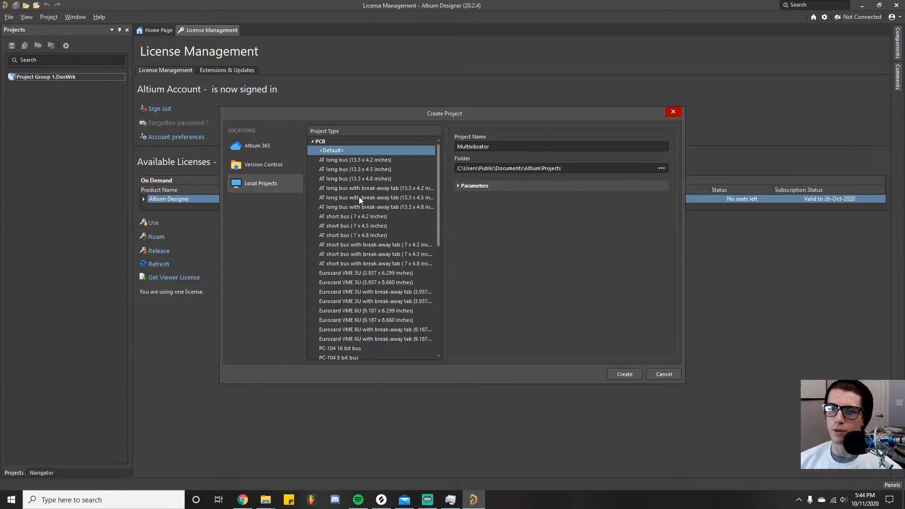
{"action": "left_click_drag", "start_coordinate": [438, 160], "coordinate": [428, 230]}
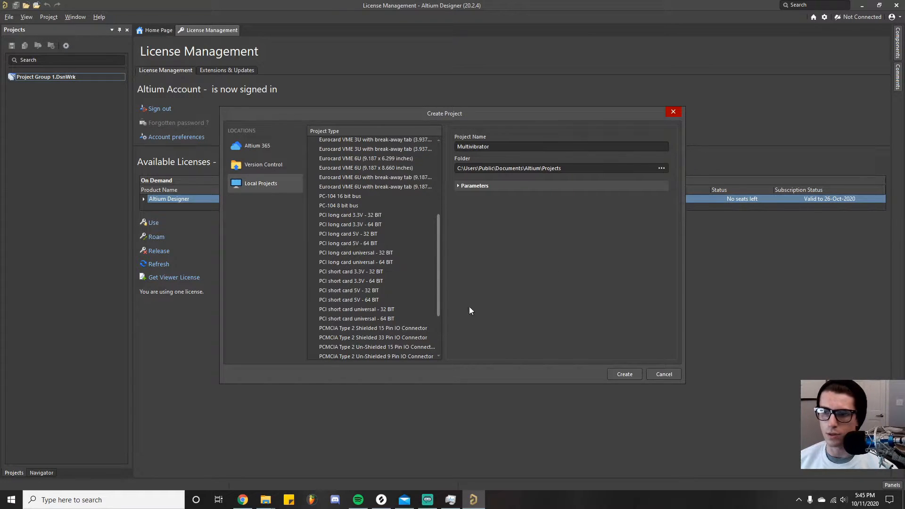
{"action": "left_click_drag", "start_coordinate": [436, 247], "coordinate": [377, 135]}
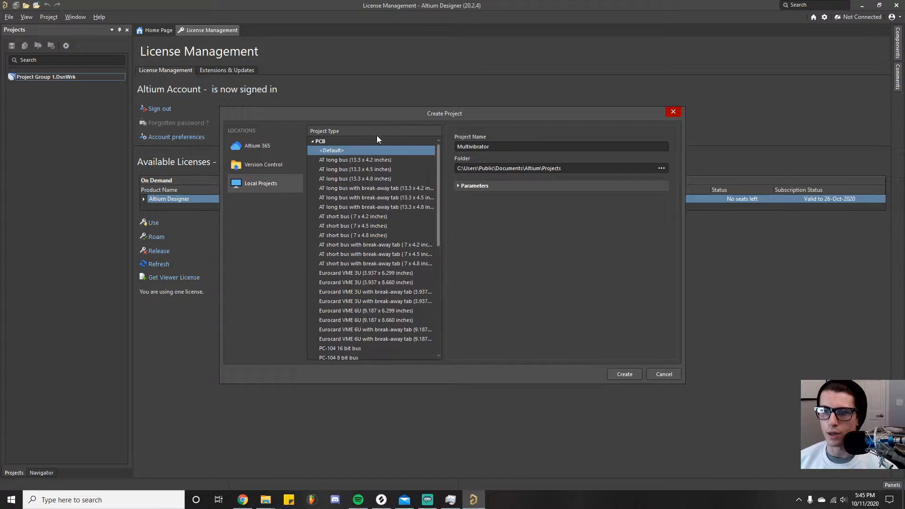
{"action": "left_click", "coordinate": [625, 374]}
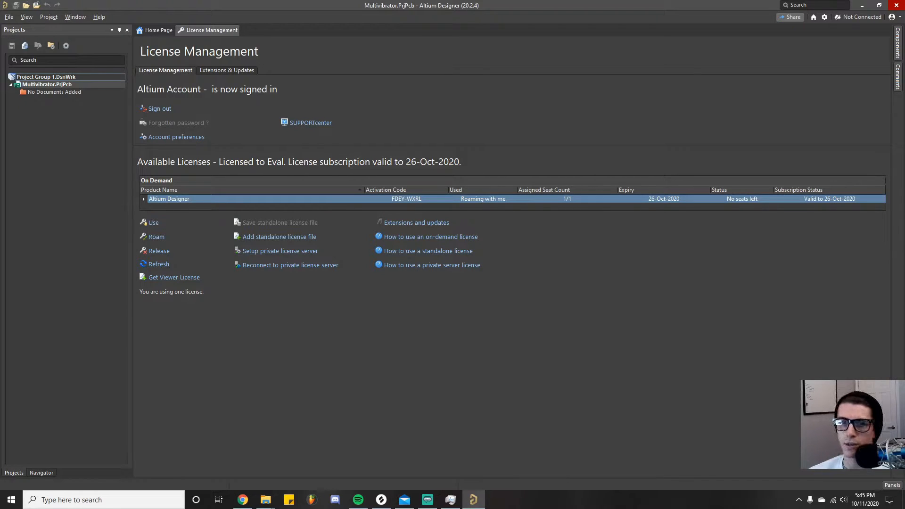
Add a new schematic to the Multivibrator project and dock the SCH List panel alongside Properties.
{"action": "right_click", "coordinate": [41, 85]}
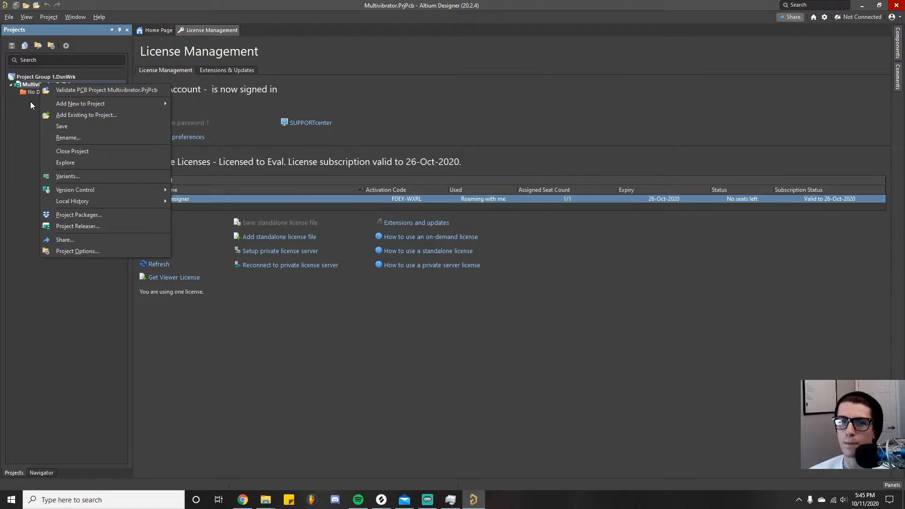
{"action": "mouse_move", "coordinate": [148, 107]}
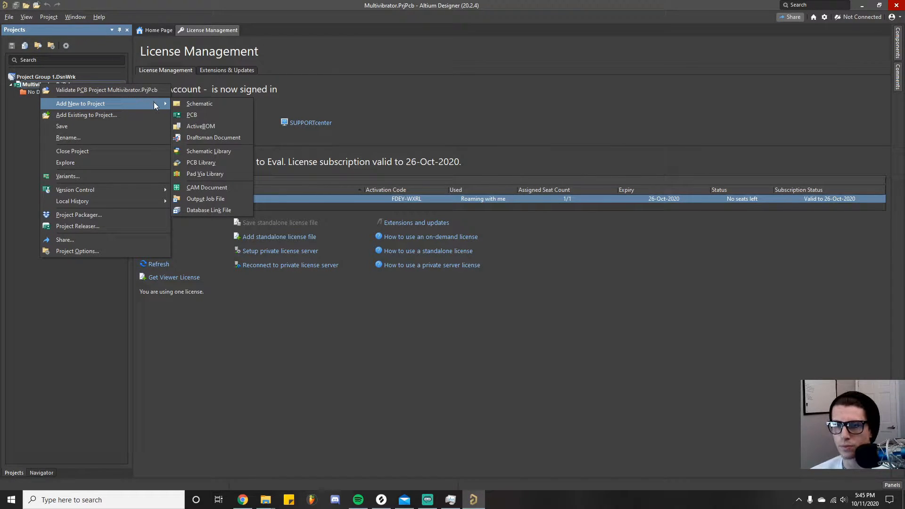
{"action": "left_click", "coordinate": [205, 104]}
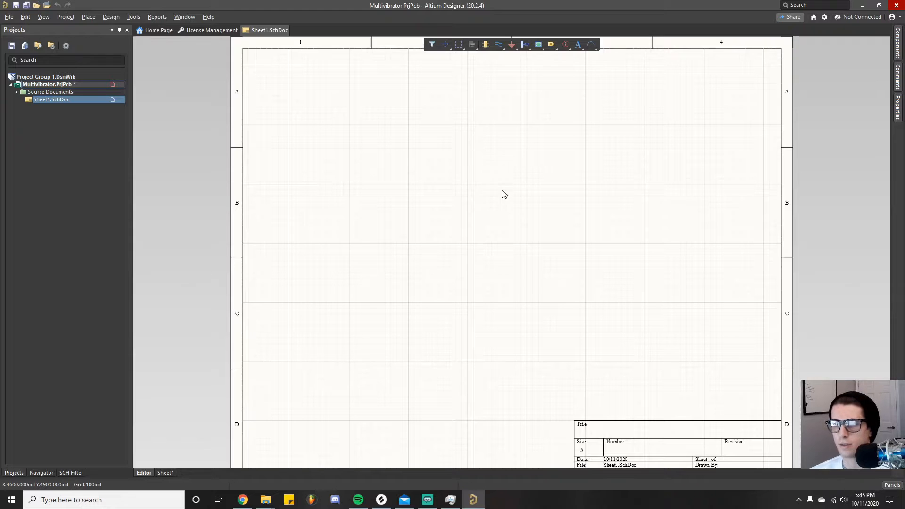
{"action": "mouse_move", "coordinate": [492, 176]}
{"action": "right_mouse_down"}
{"action": "mouse_move", "coordinate": [467, 210]}
{"action": "mouse_move", "coordinate": [483, 176]}
{"action": "mouse_move", "coordinate": [470, 166]}
{"action": "mouse_move", "coordinate": [478, 170]}
{"action": "right_mouse_up"}
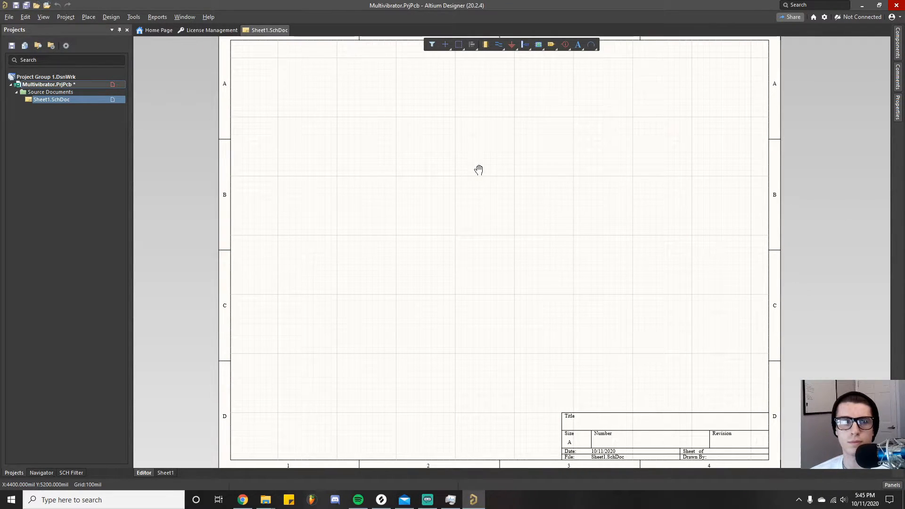
{"action": "left_click_drag", "start_coordinate": [1, 127], "coordinate": [901, 187]}
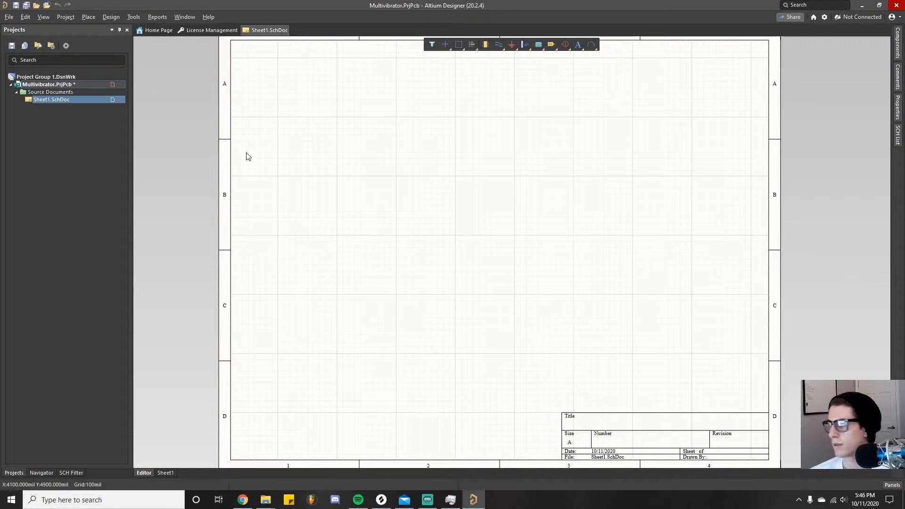
Rename the Sheet1.SchDoc schematic as Multivibrator.SchDoc.
{"action": "right_click", "coordinate": [55, 100]}
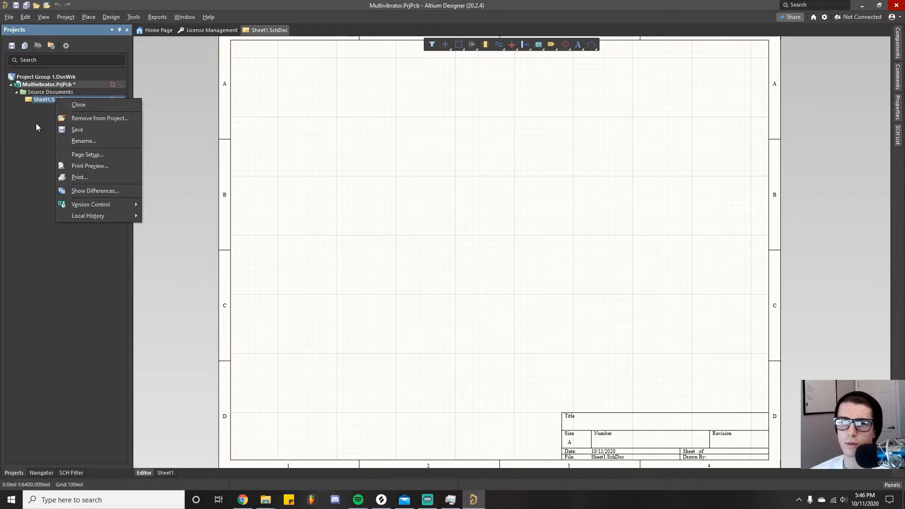
{"action": "left_click", "coordinate": [100, 140]}
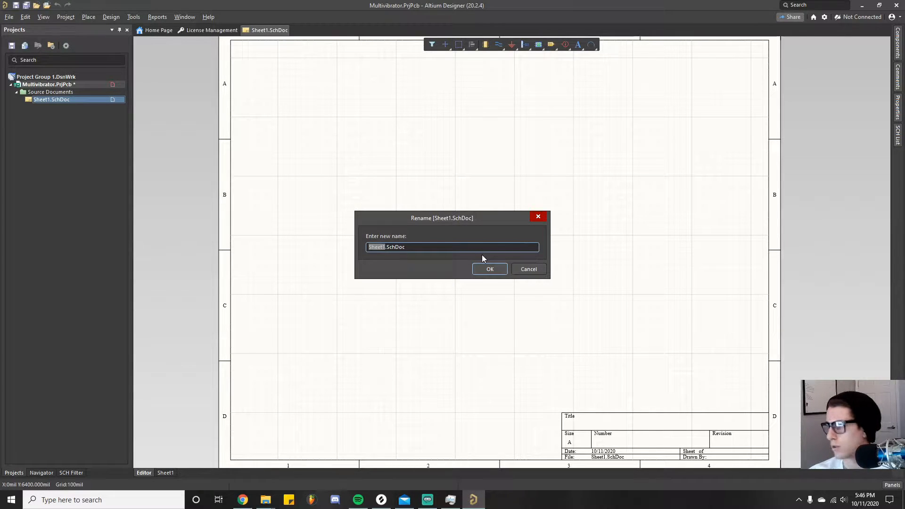
{"action": "type", "text": "mult"}
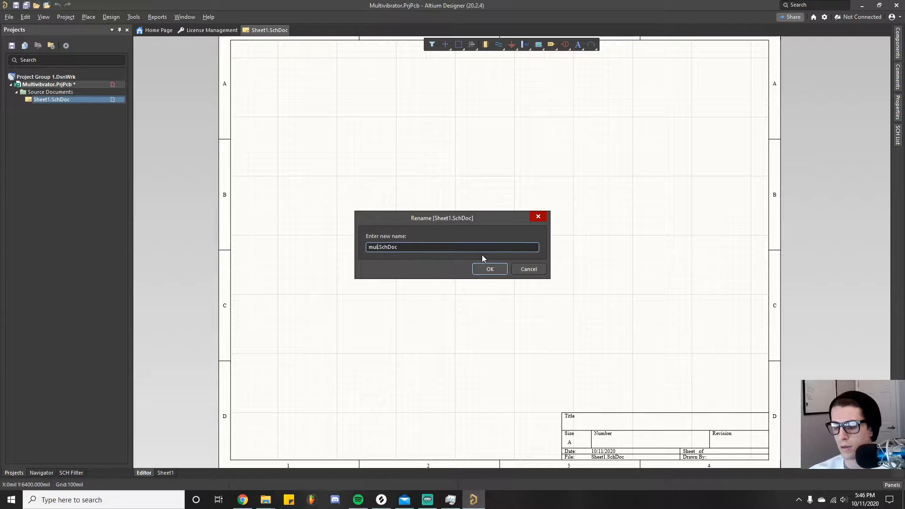
{"action": "type", "text": "ivibrat"}
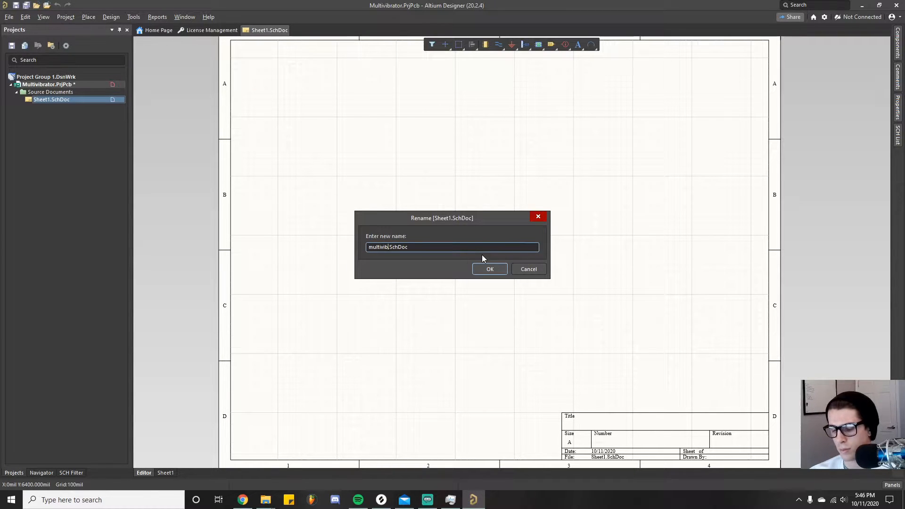
{"action": "type", "text": "or"}
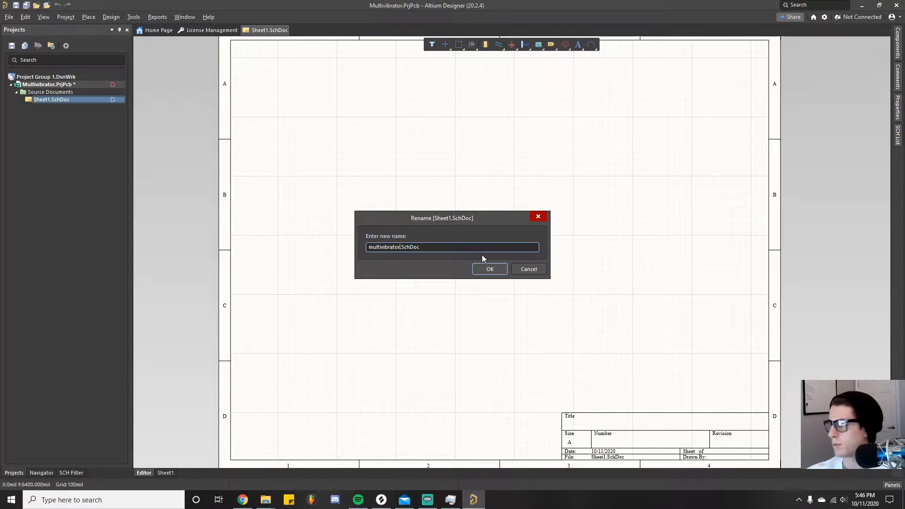
{"action": "key", "text": "BackSpace"}
{"action": "type", "text": "M"}
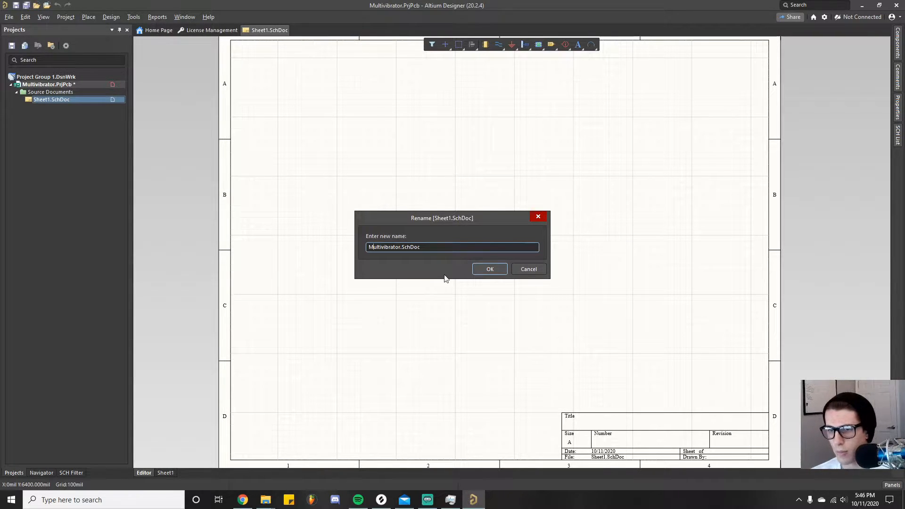
{"action": "left_click", "coordinate": [487, 271]}
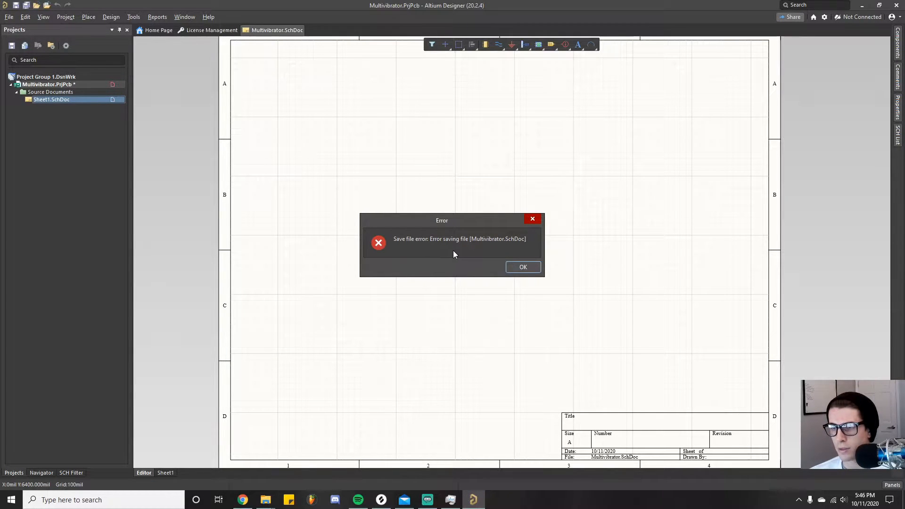
{"action": "left_click", "coordinate": [524, 268]}
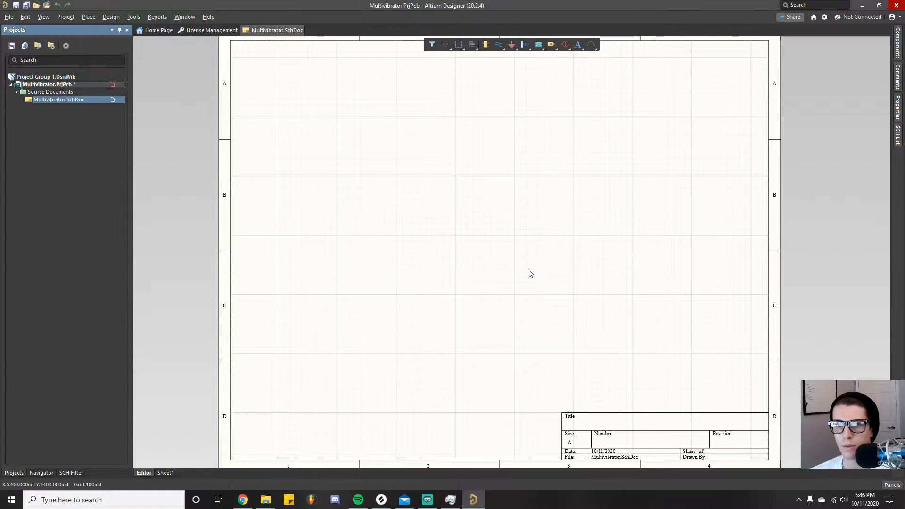
Save the project and its schematic, storing the schematic as Multivibrator of type Advanced Schematic binary in the Multivibrator project folder.
{"action": "right_click", "coordinate": [66, 86]}
{"action": "left_click", "coordinate": [85, 129]}
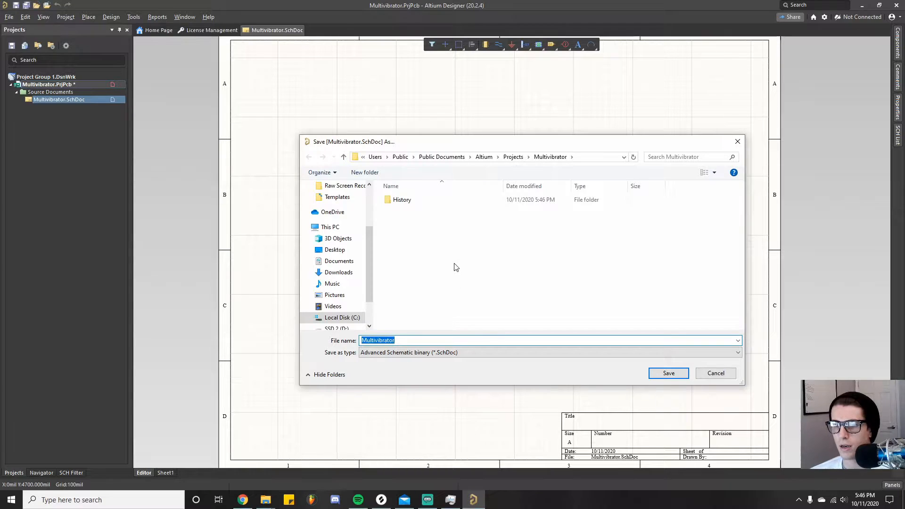
{"action": "left_click", "coordinate": [513, 157]}
{"action": "left_click", "coordinate": [413, 201]}
{"action": "double_click", "coordinate": [412, 200]}
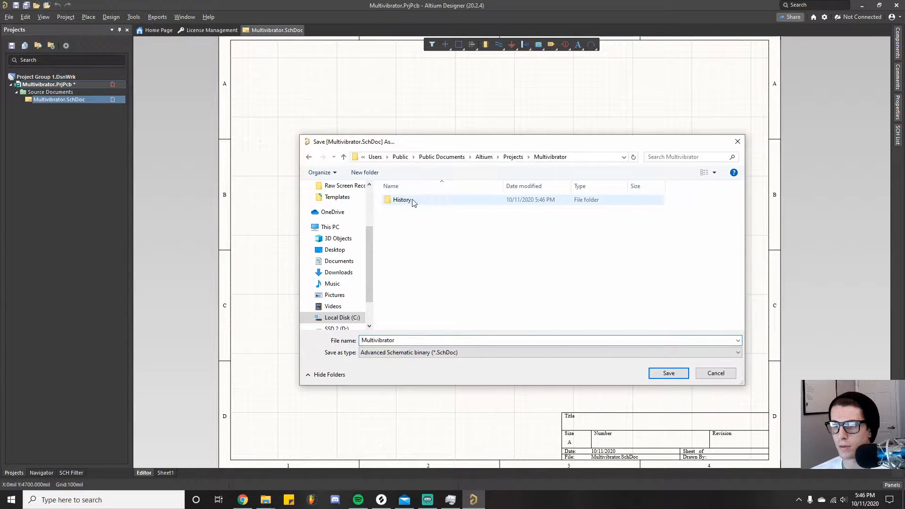
{"action": "left_click", "coordinate": [667, 373]}
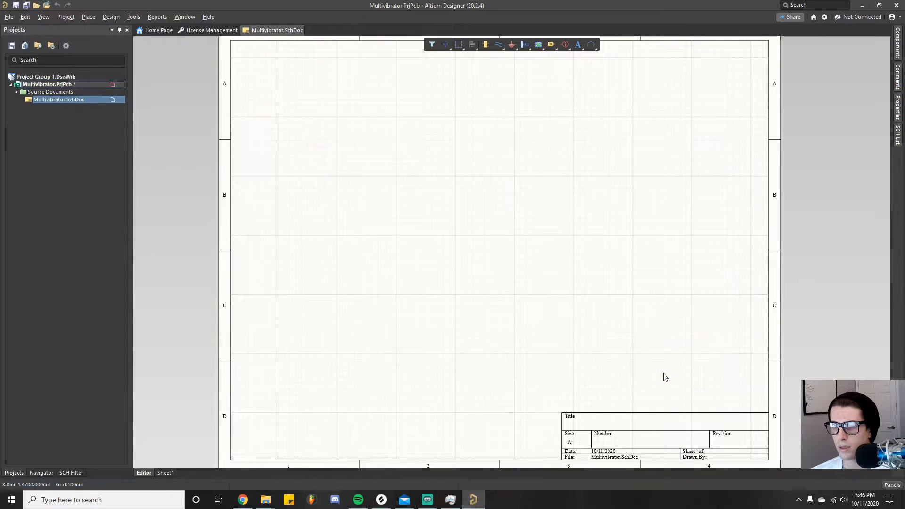
{"action": "right_click", "coordinate": [64, 100]}
{"action": "left_click", "coordinate": [103, 145]}
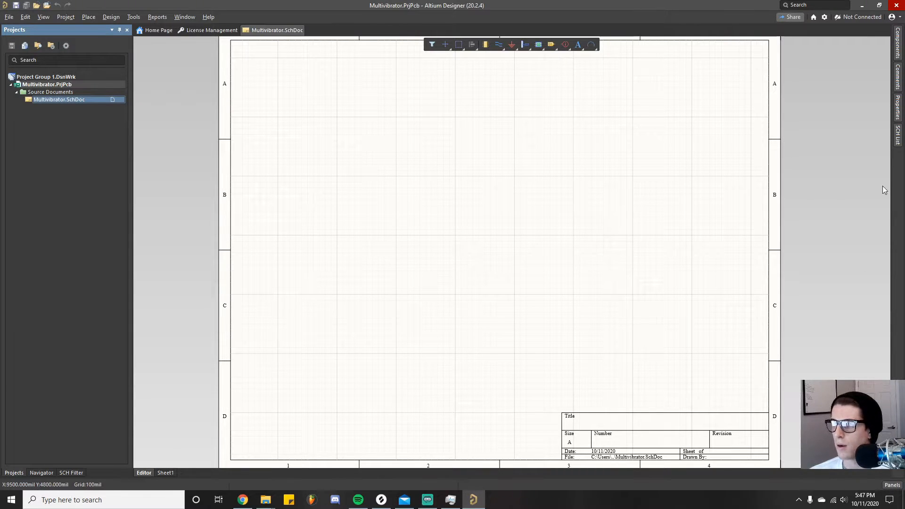
Show the schematic's document options, trying the Properties panel pinned open and returning it to auto-hide.
{"action": "left_click", "coordinate": [898, 113]}
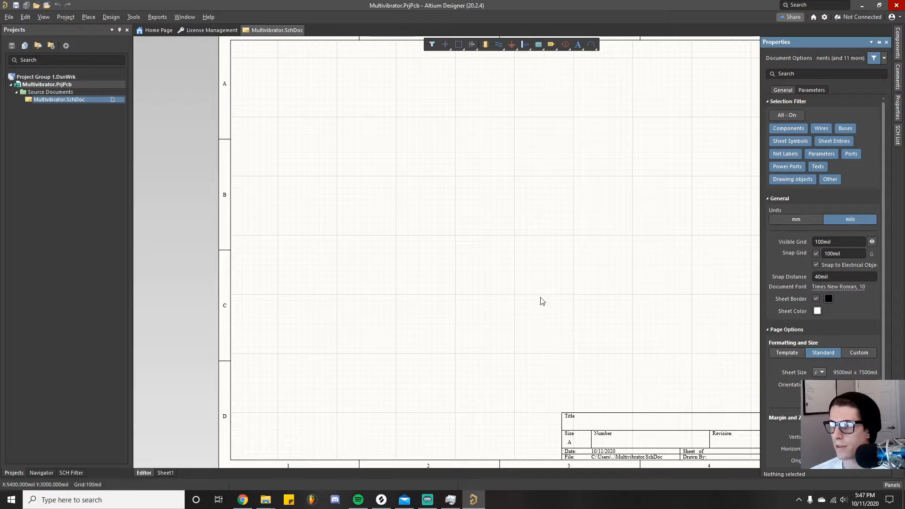
{"action": "right_click_drag", "start_coordinate": [541, 226], "coordinate": [468, 212]}
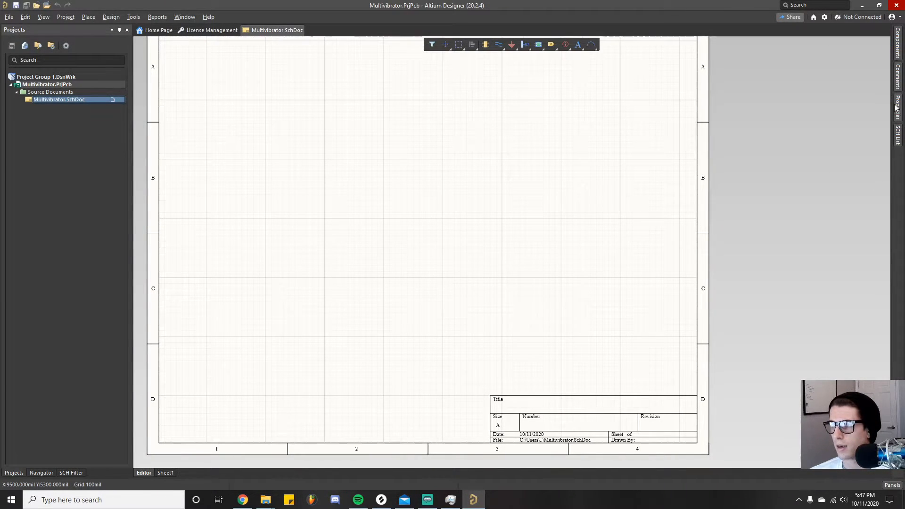
{"action": "mouse_move", "coordinate": [898, 109]}
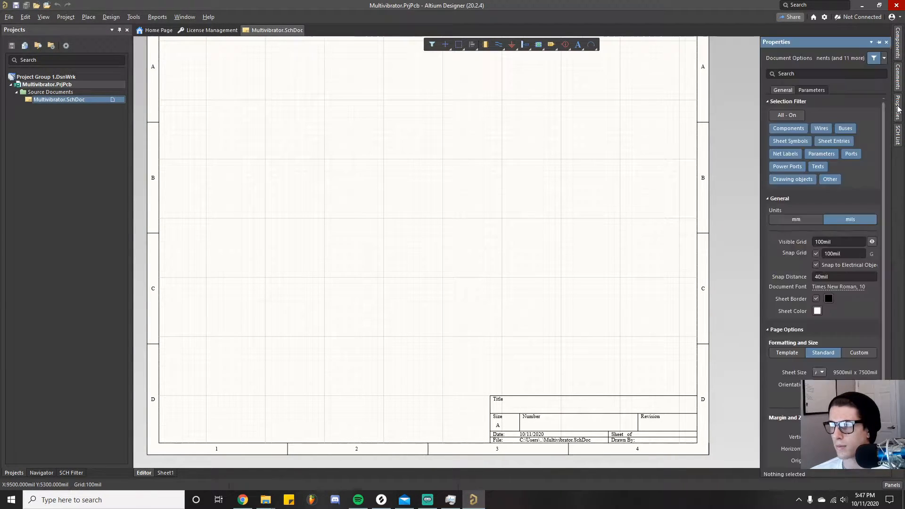
{"action": "left_click", "coordinate": [879, 44]}
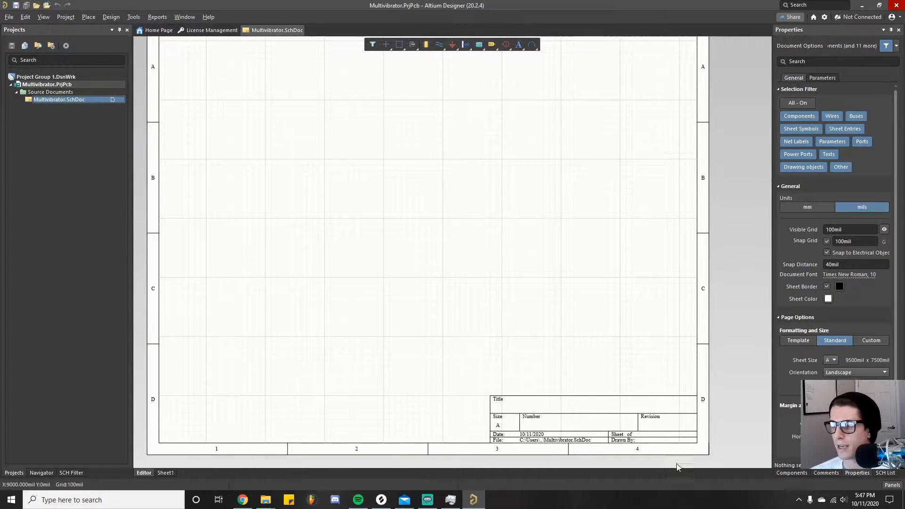
{"action": "left_click", "coordinate": [891, 29]}
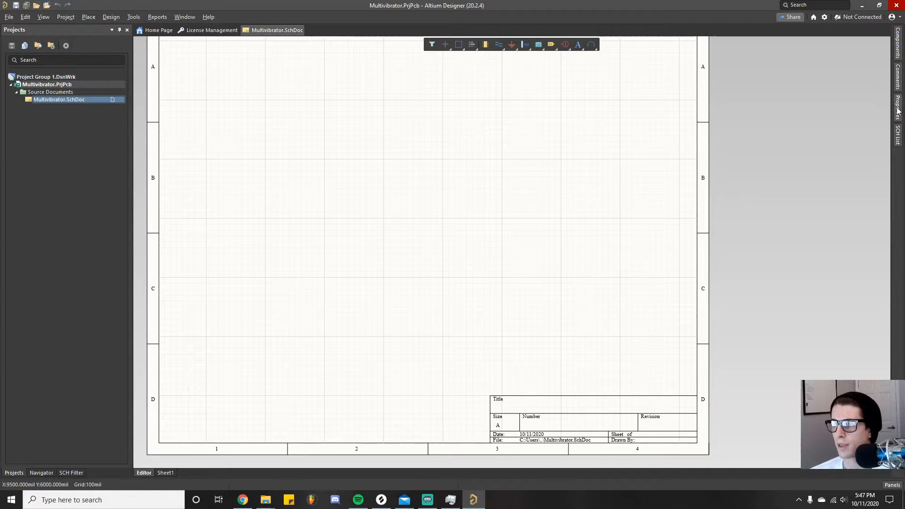
{"action": "mouse_move", "coordinate": [898, 111]}
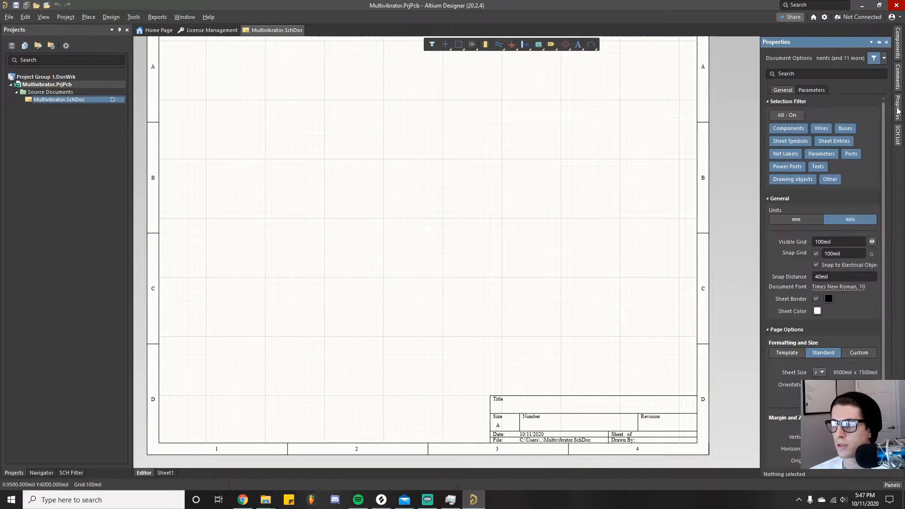
Pin the Properties panel open beside the schematic sheet.
{"action": "left_click", "coordinate": [878, 42]}
{"action": "right_click_drag", "start_coordinate": [575, 190], "coordinate": [596, 208]}
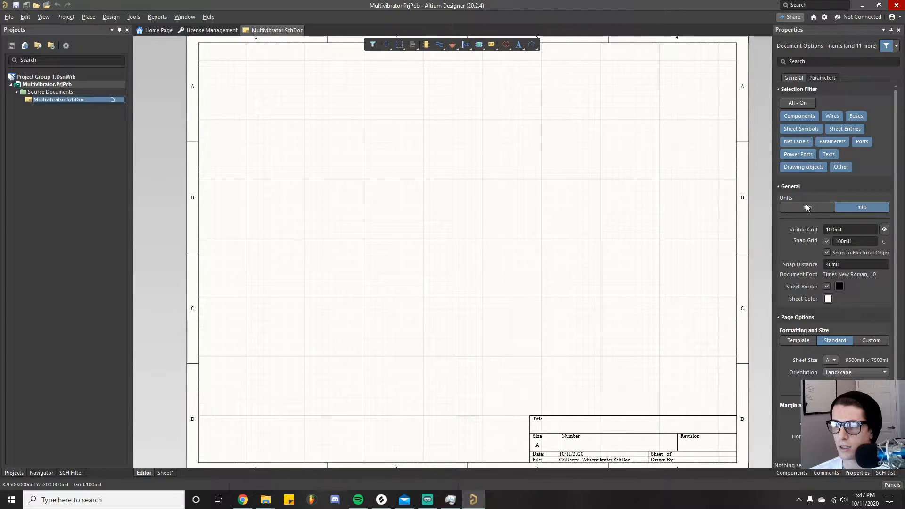
{"action": "right_click_drag", "start_coordinate": [475, 244], "coordinate": [449, 223]}
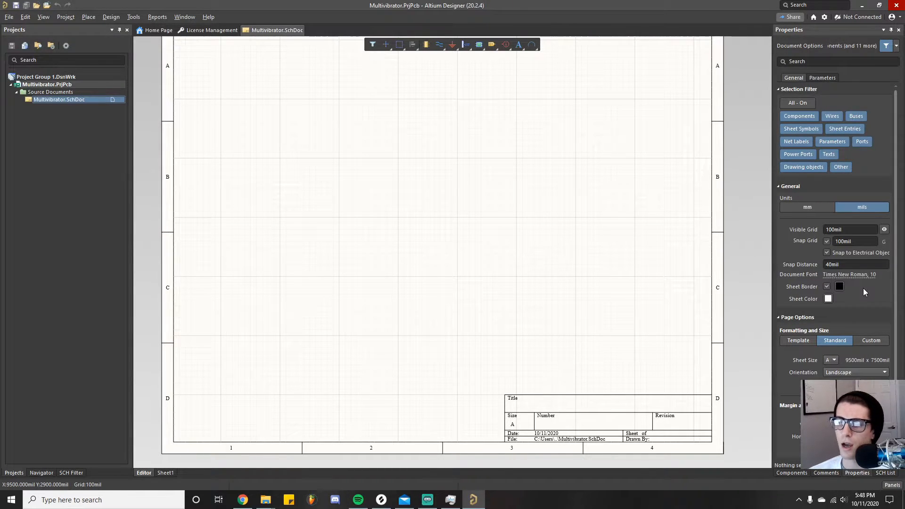
Set the schematic's standard sheet size to C and fit the whole sheet in view.
{"action": "scroll", "coordinate": [863, 288], "scroll_direction": "down", "scroll_amount": 1}
{"action": "left_click", "coordinate": [833, 357]}
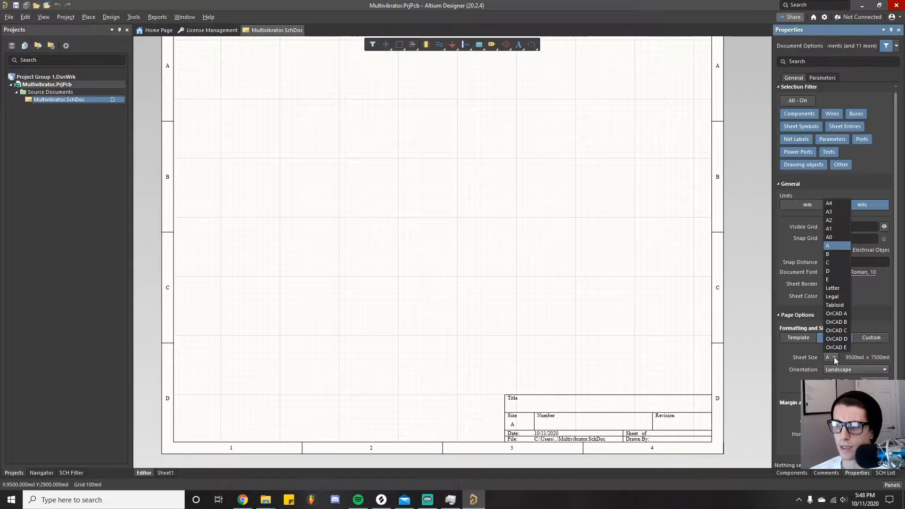
{"action": "left_click", "coordinate": [837, 262]}
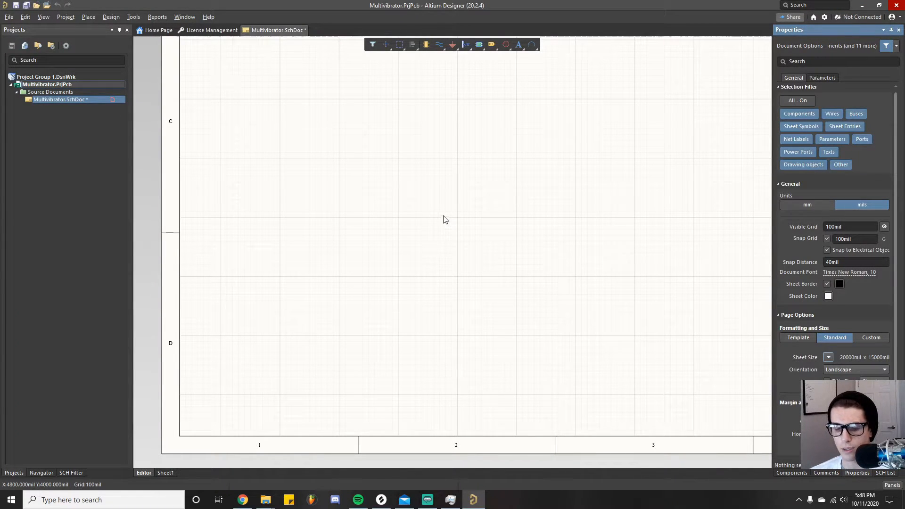
{"action": "scroll", "coordinate": [436, 216], "scroll_direction": "down", "scroll_amount": 2, "text": "ctrl"}
{"action": "scroll", "coordinate": [383, 215], "scroll_direction": "down", "scroll_amount": 3, "text": "ctrl"}
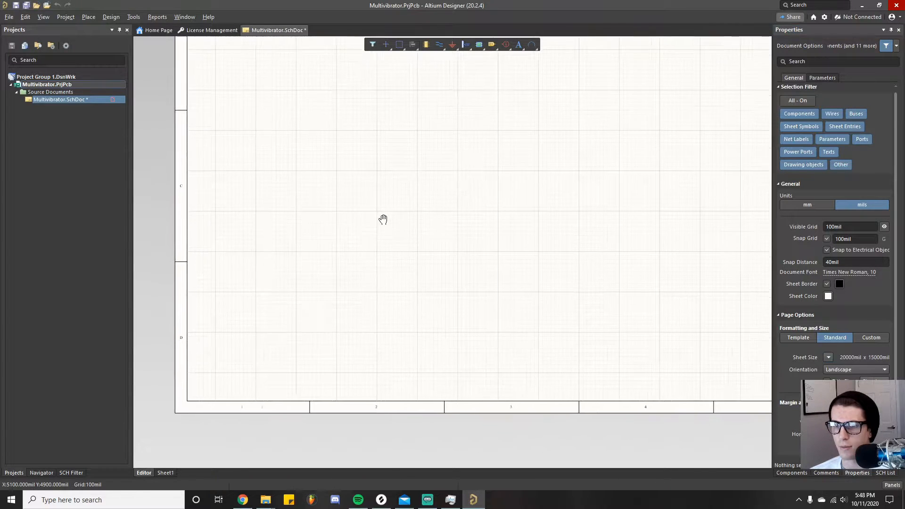
{"action": "scroll", "coordinate": [354, 236], "scroll_direction": "down", "scroll_amount": 1, "text": "ctrl"}
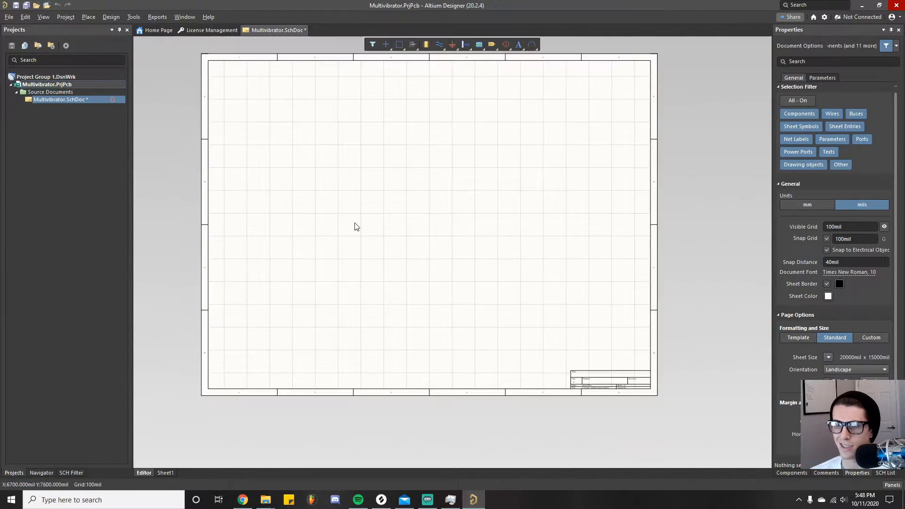
{"action": "scroll", "coordinate": [305, 183], "scroll_direction": "up", "scroll_amount": 1, "text": "ctrl"}
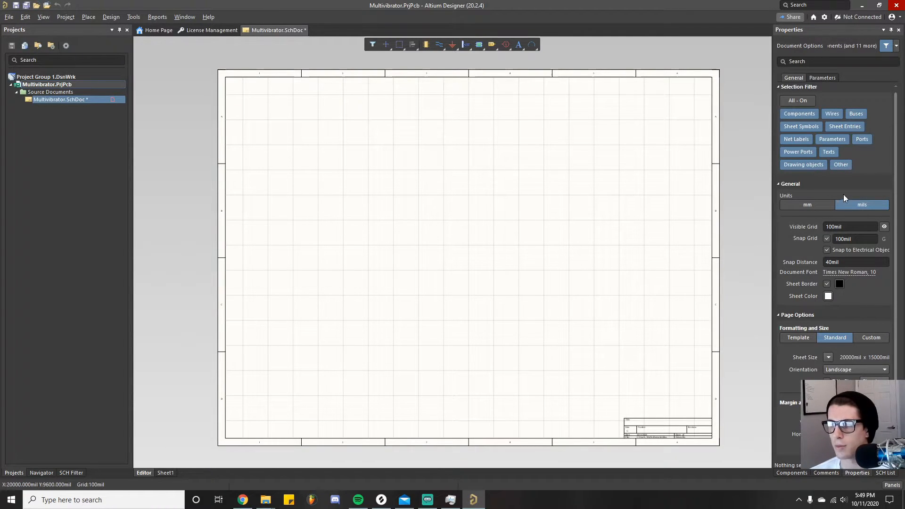
{"action": "right_click_drag", "start_coordinate": [501, 194], "coordinate": [483, 190]}
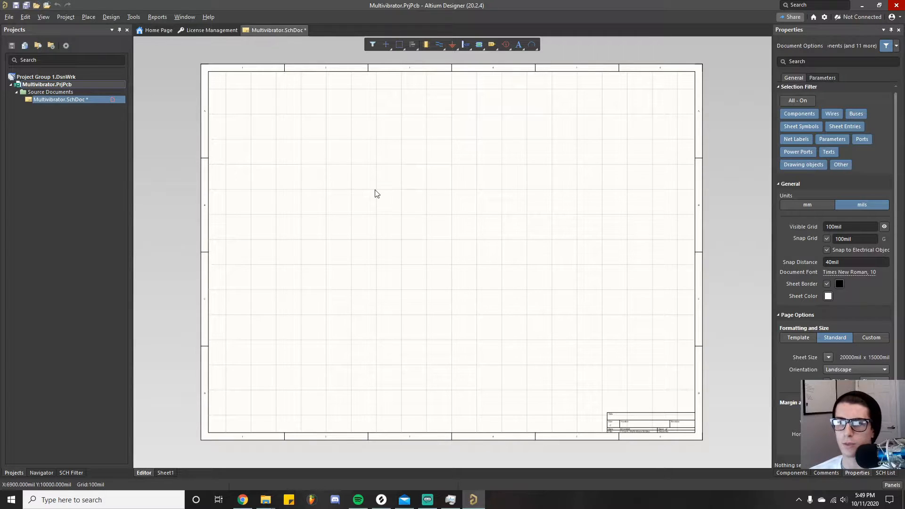
Try placing a wire and moving past the visible sheet area to test auto panning, then cancel the wire.
{"action": "right_click_drag", "start_coordinate": [425, 242], "coordinate": [301, 323]}
{"action": "scroll", "coordinate": [406, 243], "scroll_direction": "up", "scroll_amount": 2, "text": "ctrl"}
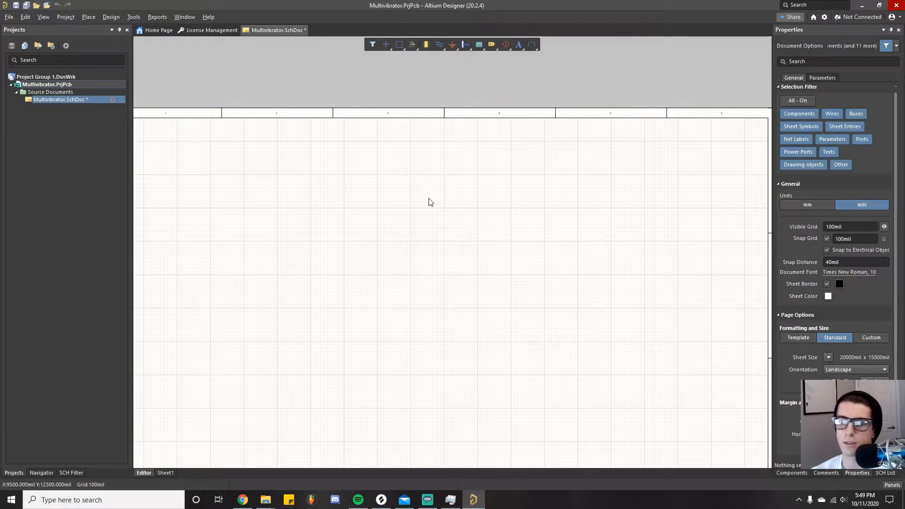
{"action": "key", "text": "p"}
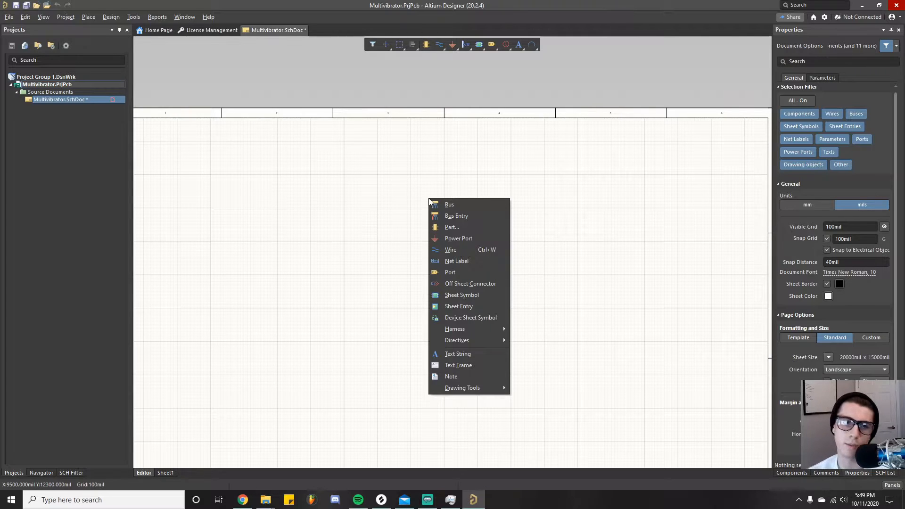
{"action": "key", "text": "w"}
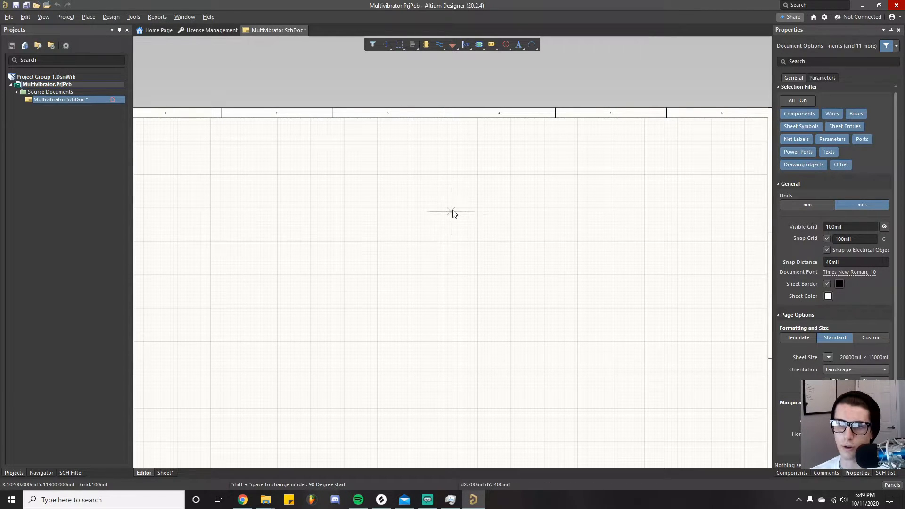
{"action": "left_click", "coordinate": [444, 208]}
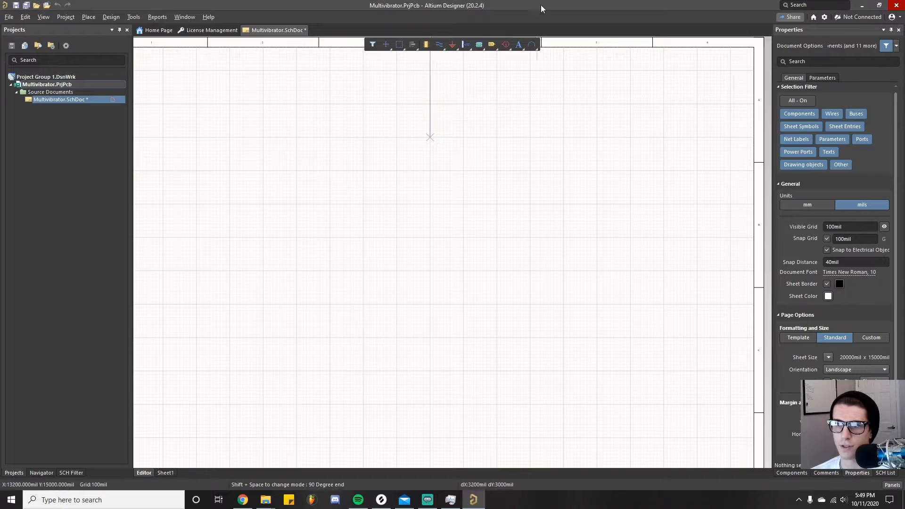
{"action": "key", "text": "Escape"}
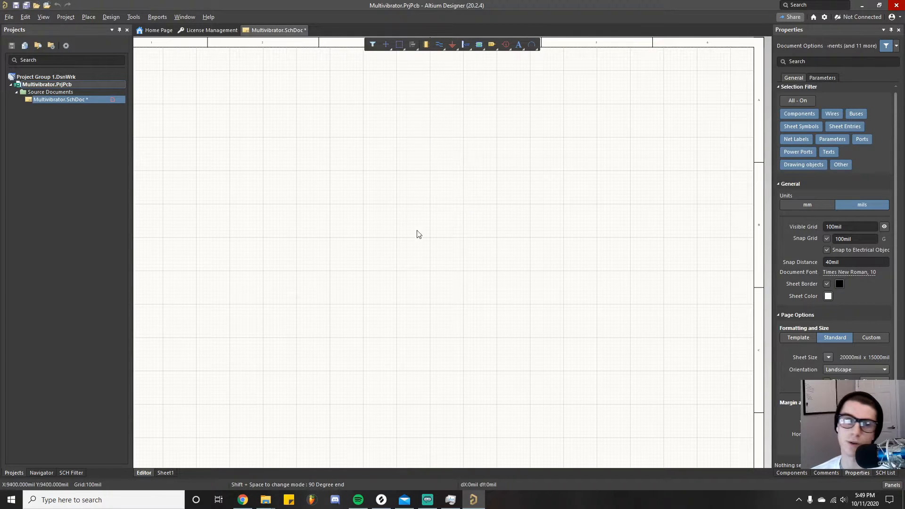
{"action": "right_click_drag", "start_coordinate": [491, 147], "coordinate": [506, 207]}
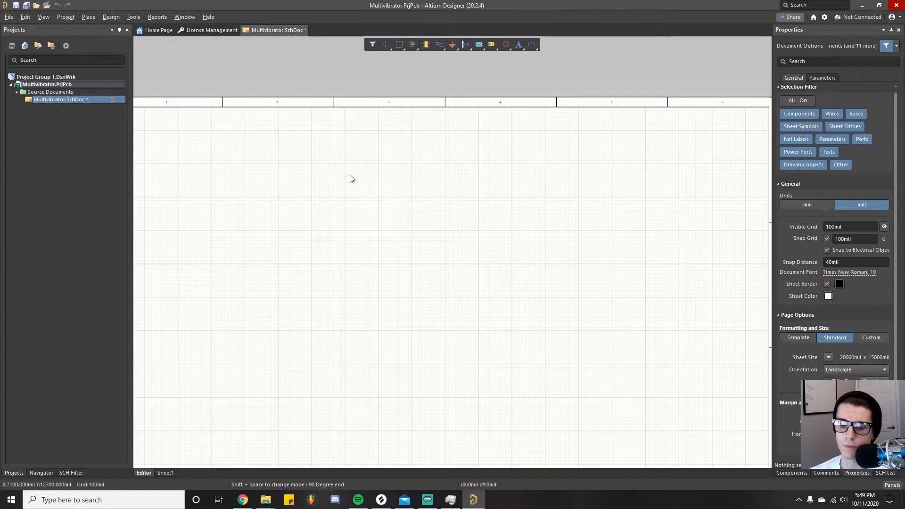
{"action": "left_click", "coordinate": [377, 163]}
{"action": "key", "text": "Escape"}
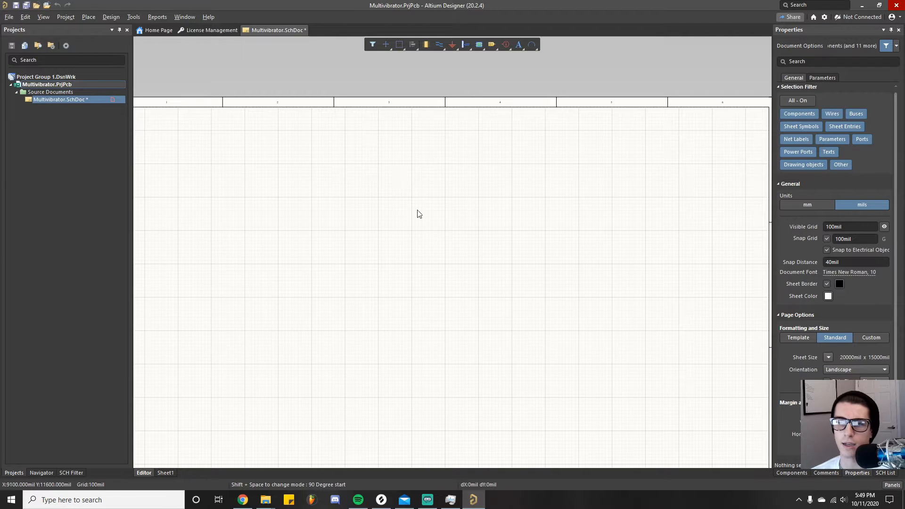
{"action": "right_click_drag", "start_coordinate": [286, 315], "coordinate": [464, 246]}
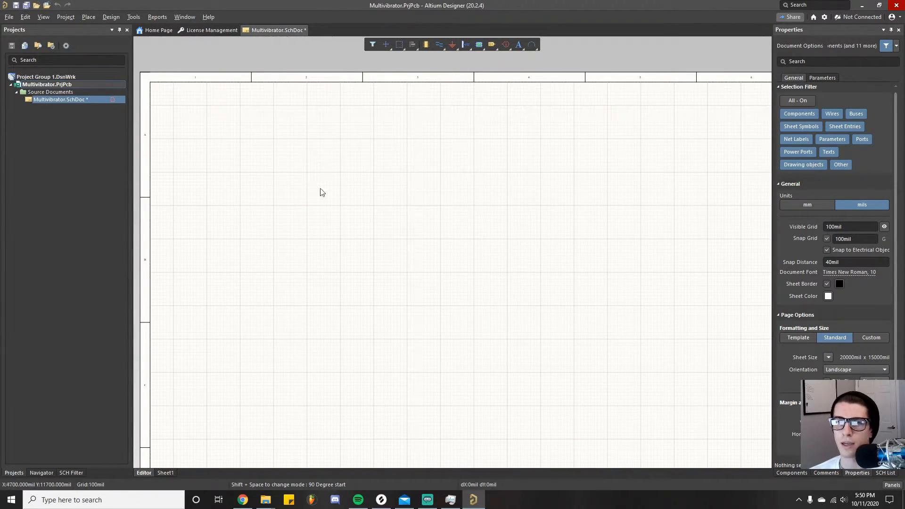
Disable Enable Auto Pan in the Schematic Graphical Editing preferences and apply the change.
{"action": "left_click", "coordinate": [134, 17]}
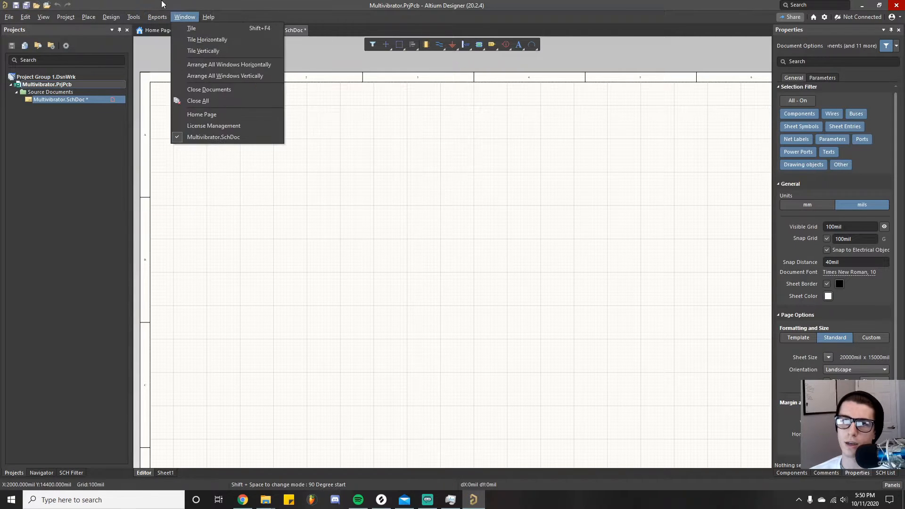
{"action": "left_click", "coordinate": [158, 200]}
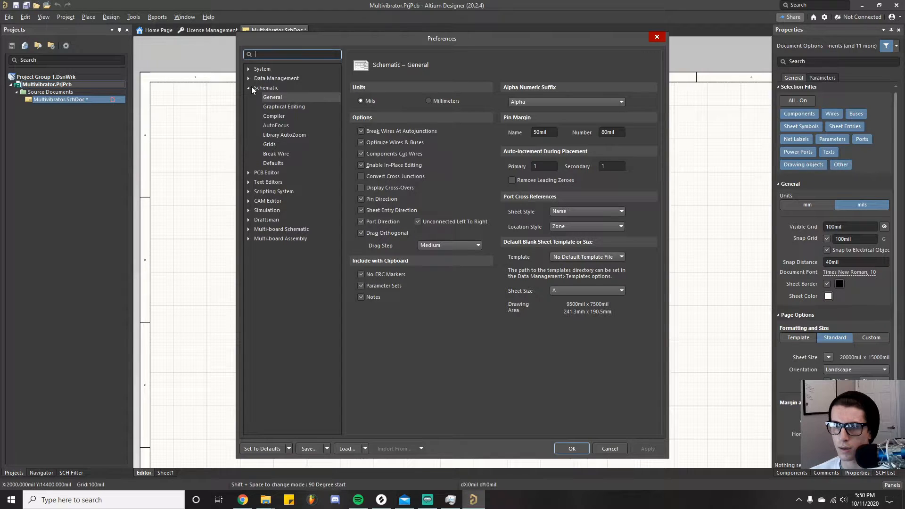
{"action": "left_click", "coordinate": [290, 107]}
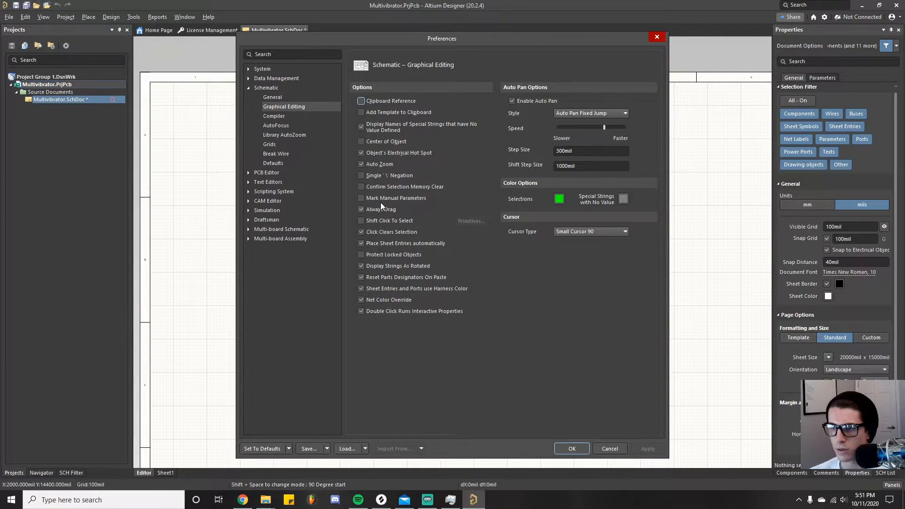
{"action": "left_click", "coordinate": [512, 101]}
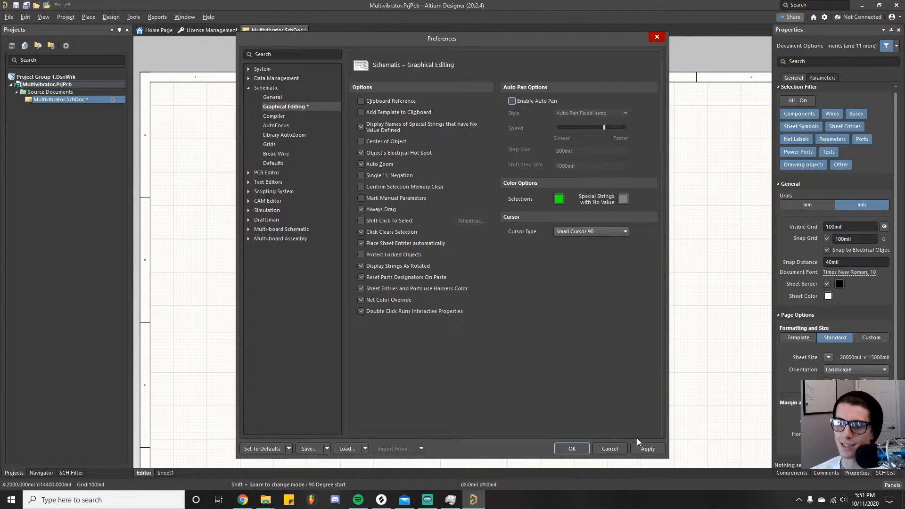
{"action": "left_click", "coordinate": [645, 449]}
{"action": "left_click", "coordinate": [572, 448]}
Test a wire running toward the sheet's right border with auto pan off, cancelling its placement.
{"action": "right_click_drag", "start_coordinate": [570, 170], "coordinate": [350, 268]}
{"action": "key", "text": "ctrl+w"}
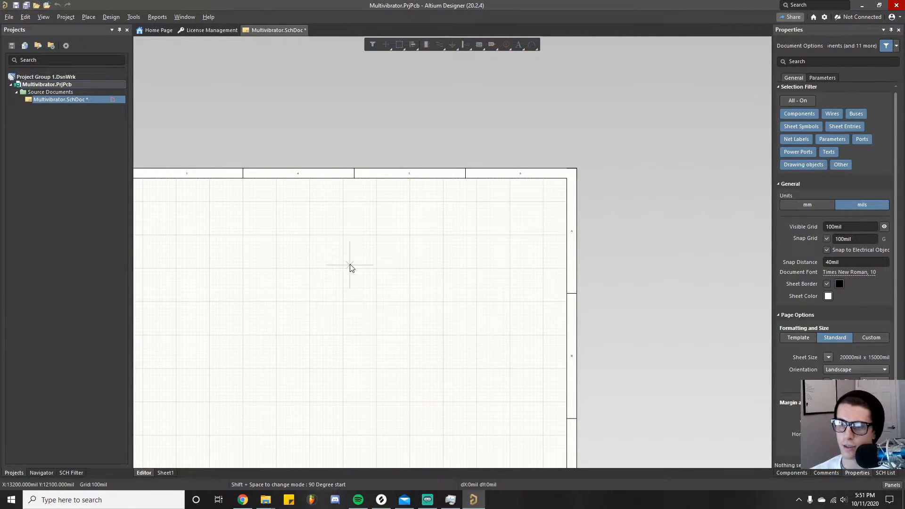
{"action": "left_click", "coordinate": [309, 235]}
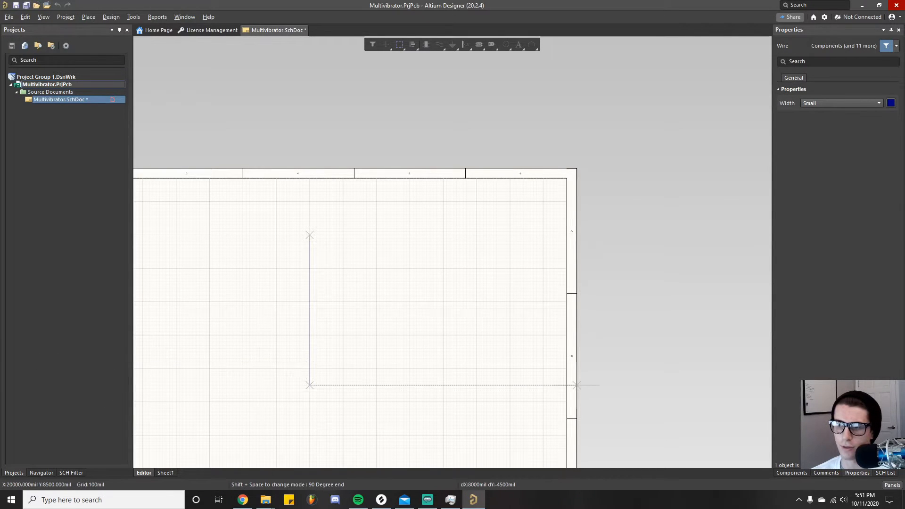
{"action": "key", "text": "Escape"}
{"action": "key", "text": "Escape"}
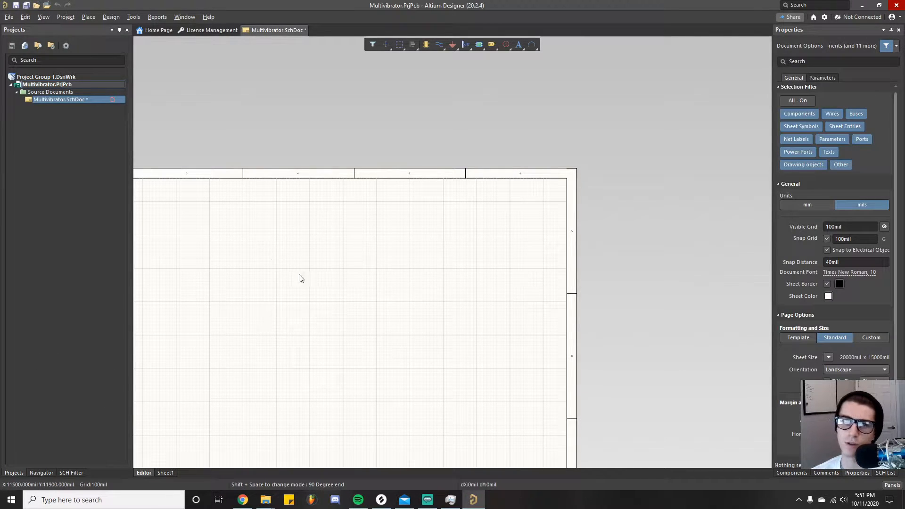
{"action": "right_click_drag", "start_coordinate": [293, 274], "coordinate": [499, 202]}
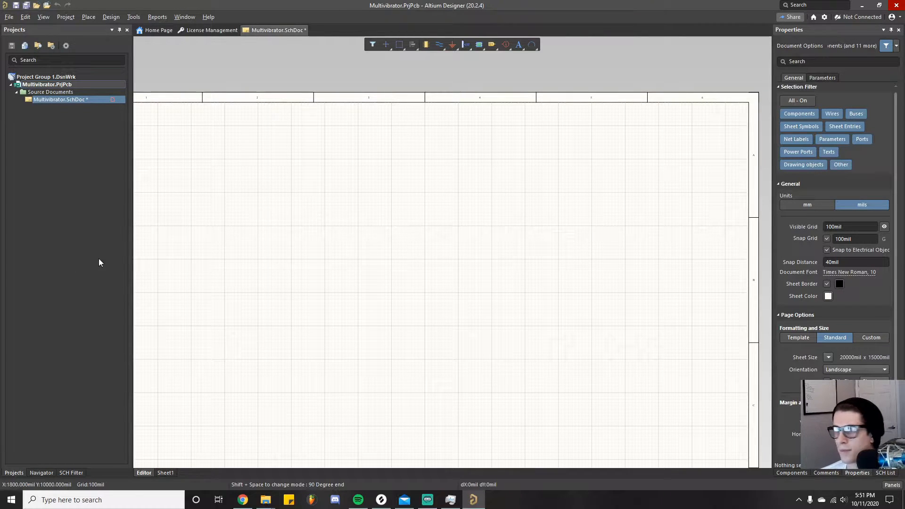
{"action": "right_click_drag", "start_coordinate": [343, 254], "coordinate": [416, 233]}
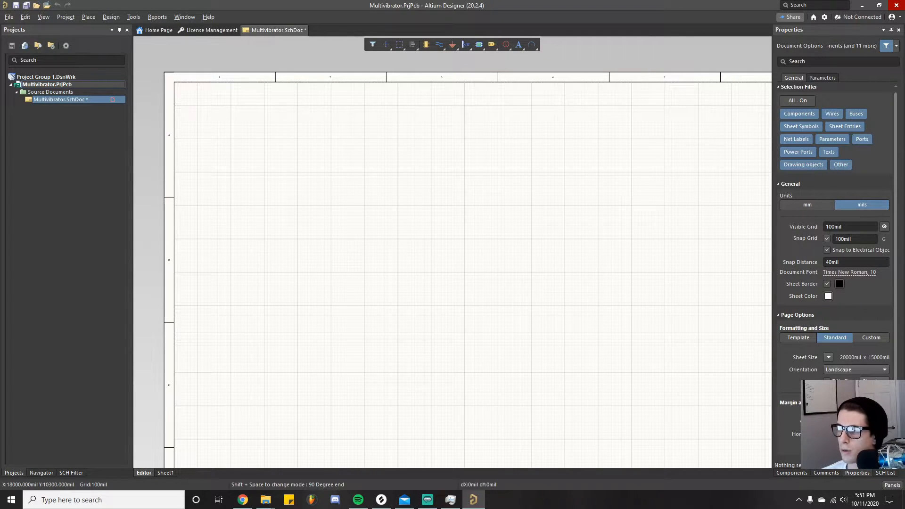
{"action": "right_click_drag", "start_coordinate": [685, 287], "coordinate": [637, 264]}
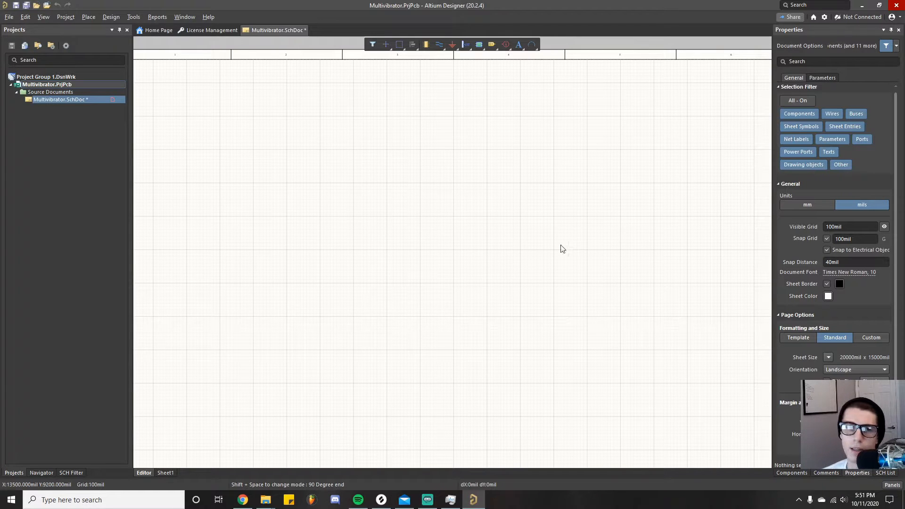
{"action": "mouse_move", "coordinate": [392, 240]}
{"action": "right_mouse_down"}
{"action": "mouse_move", "coordinate": [432, 238]}
{"action": "mouse_move", "coordinate": [391, 243]}
{"action": "right_mouse_up"}
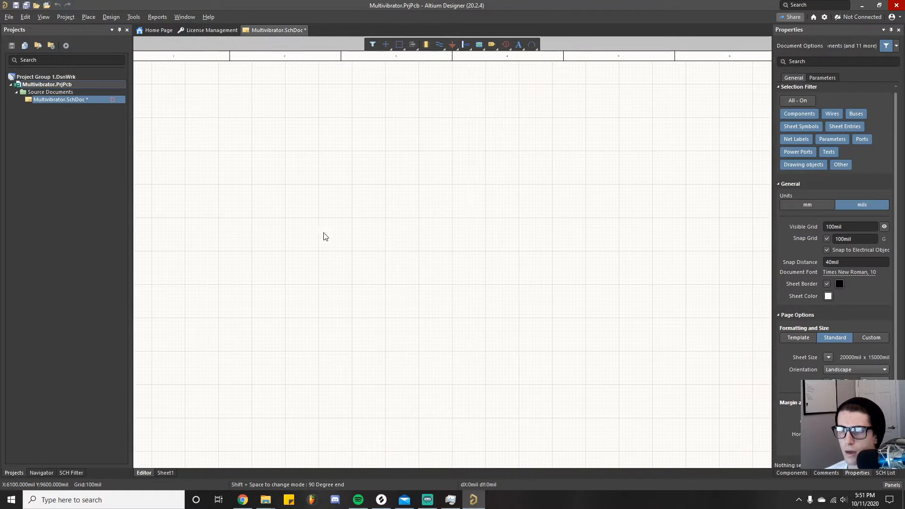
{"action": "scroll", "coordinate": [324, 236], "scroll_direction": "down", "scroll_amount": 1, "text": "ctrl"}
{"action": "right_click_drag", "start_coordinate": [324, 236], "coordinate": [342, 210]}
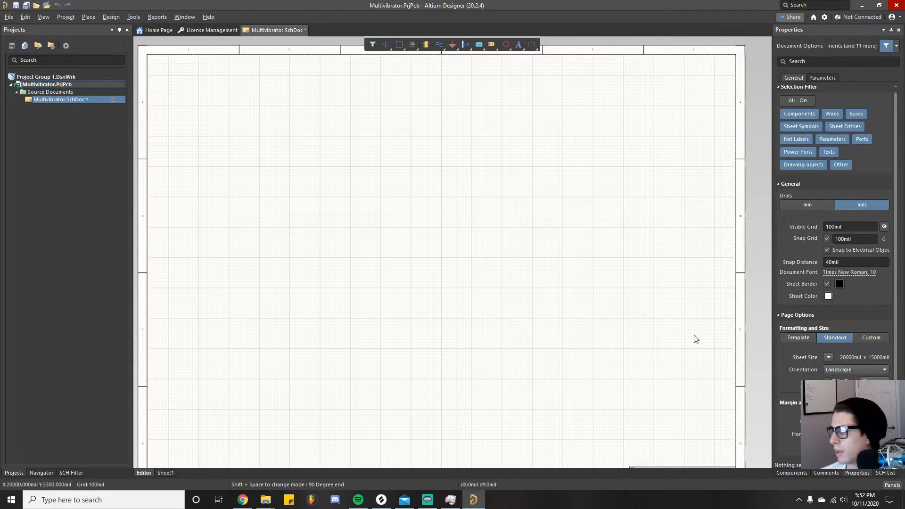
Show the Manufacturer Part Search panel, undock it over the schematic and widen it.
{"action": "left_click", "coordinate": [892, 485]}
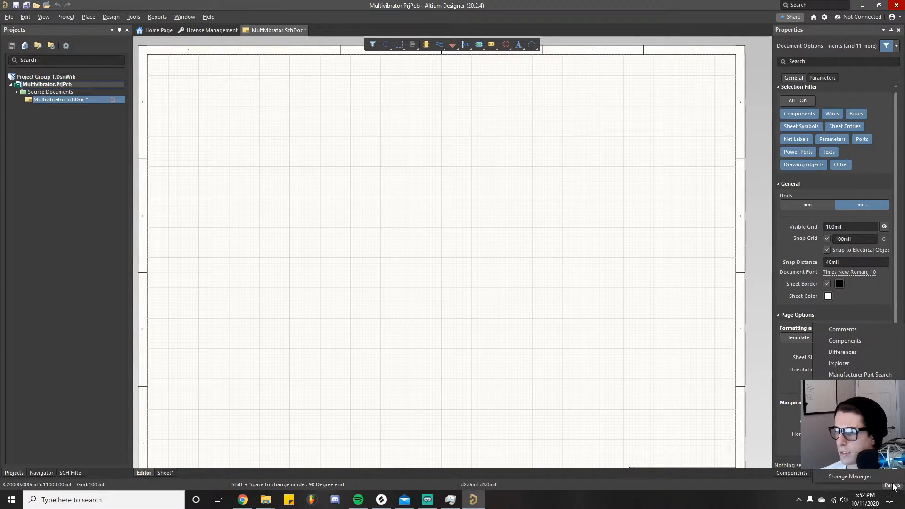
{"action": "left_click", "coordinate": [865, 371]}
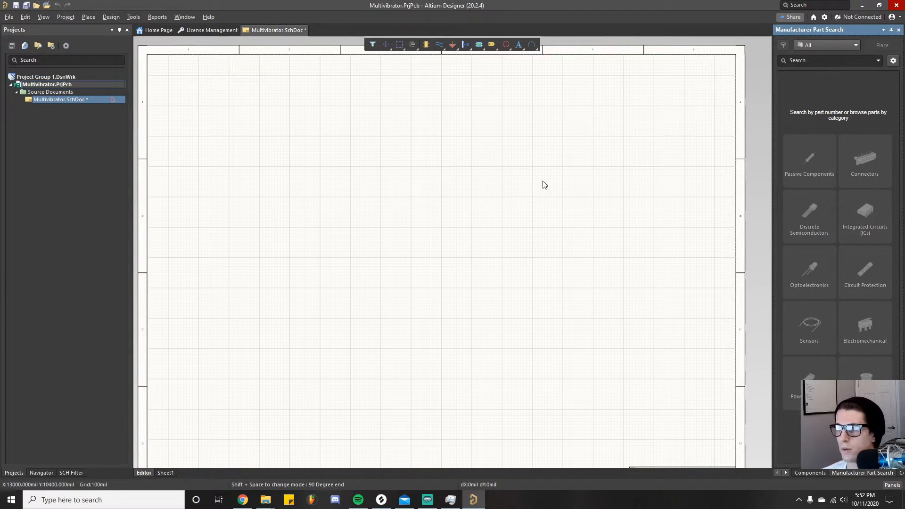
{"action": "left_click_drag", "start_coordinate": [842, 28], "coordinate": [311, 55]}
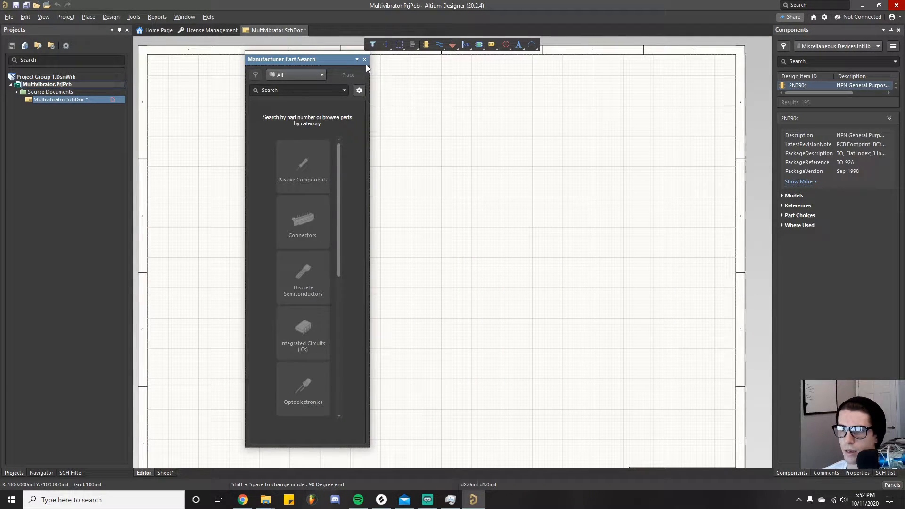
{"action": "left_click_drag", "start_coordinate": [369, 66], "coordinate": [761, 74]}
{"action": "left_click_drag", "start_coordinate": [552, 57], "coordinate": [466, 55]}
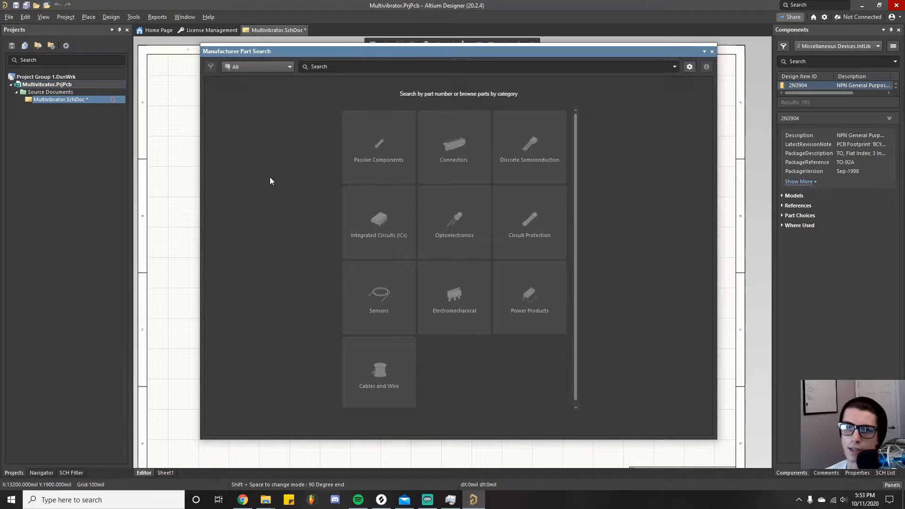
Browse the Passive Components category and show its filters to examine the case, tolerance and length options.
{"action": "left_click", "coordinate": [368, 151]}
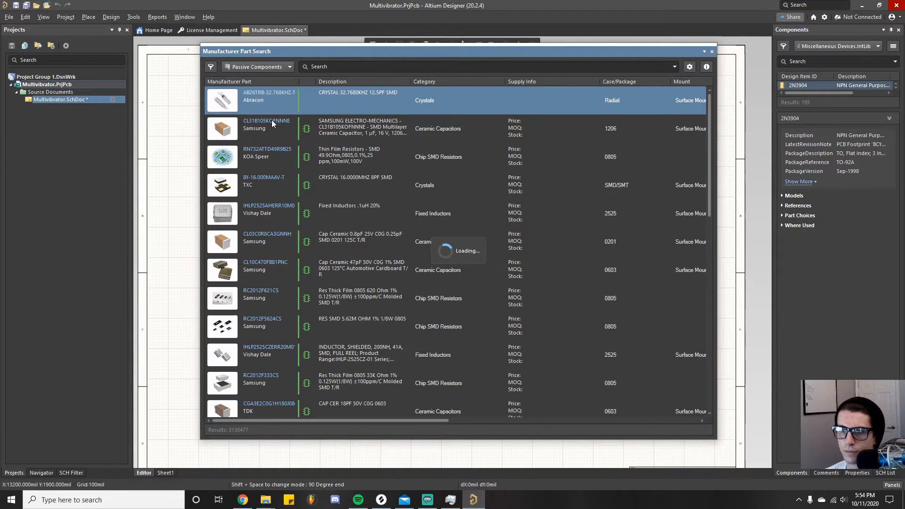
{"action": "left_click", "coordinate": [211, 67]}
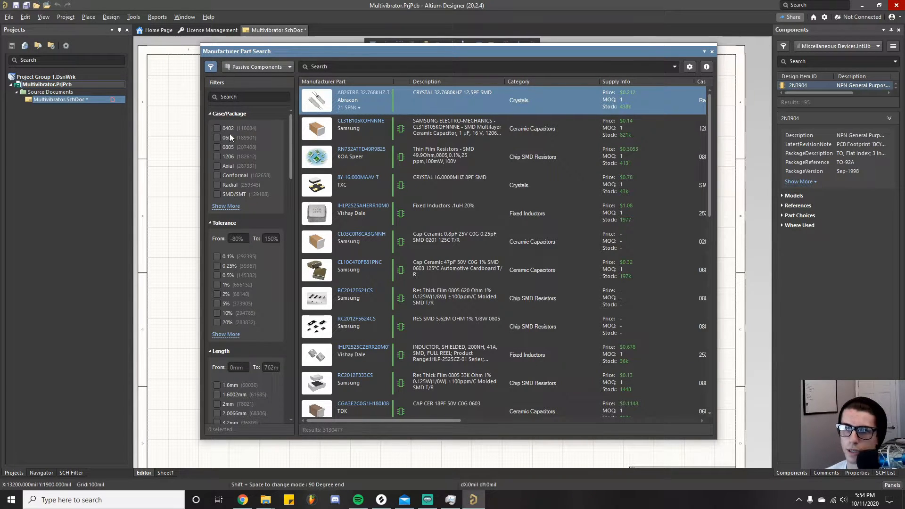
{"action": "scroll", "coordinate": [249, 151], "scroll_direction": "down", "scroll_amount": 4}
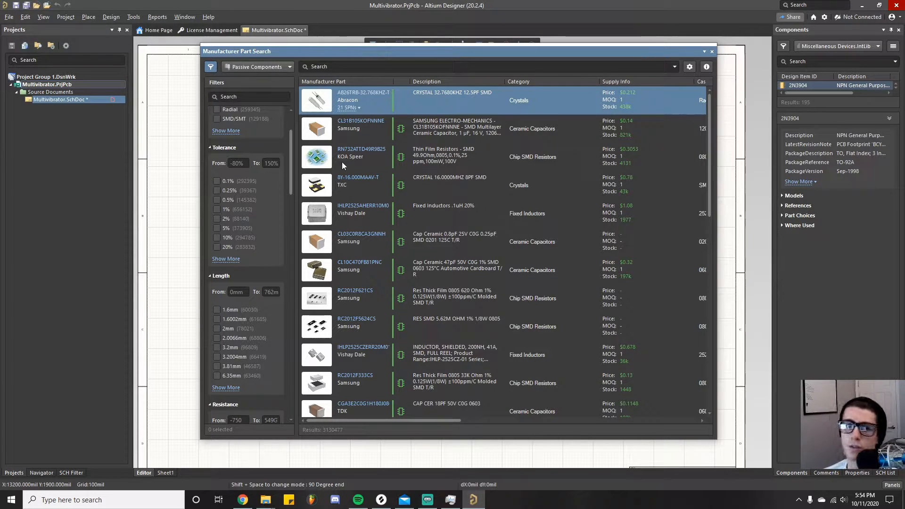
Move the part search window aside and place the Samsung CL31B105KOFNNNE ceramic capacitor on the sheet at about 5000, 10000 mil.
{"action": "left_click_drag", "start_coordinate": [377, 49], "coordinate": [641, 52]}
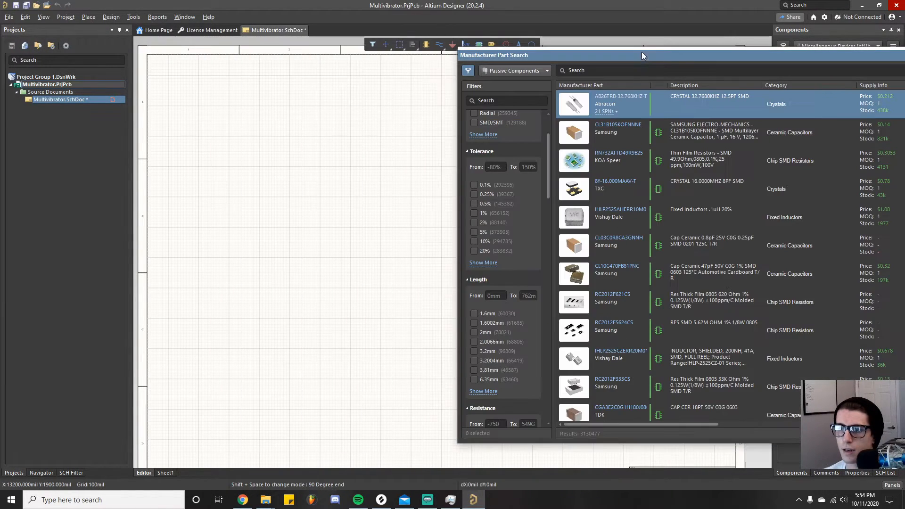
{"action": "right_click", "coordinate": [673, 135]}
{"action": "left_click", "coordinate": [683, 139]}
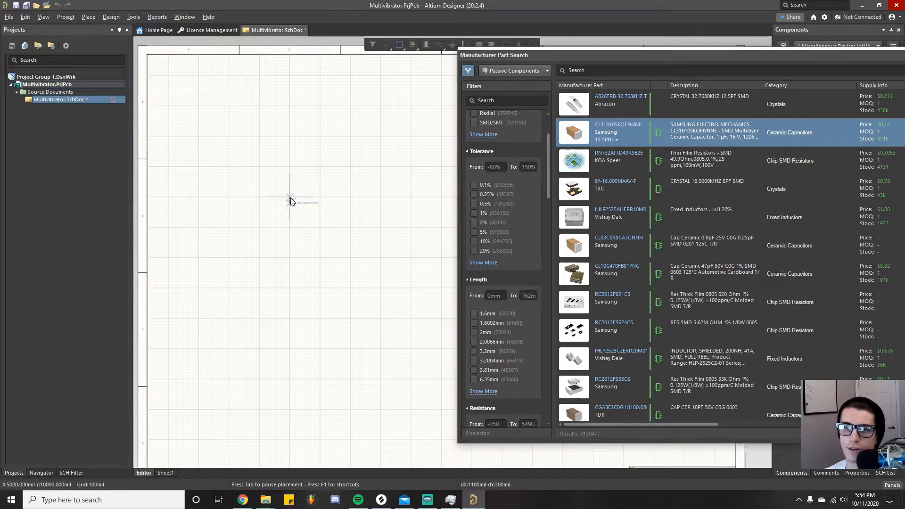
{"action": "left_click", "coordinate": [290, 198]}
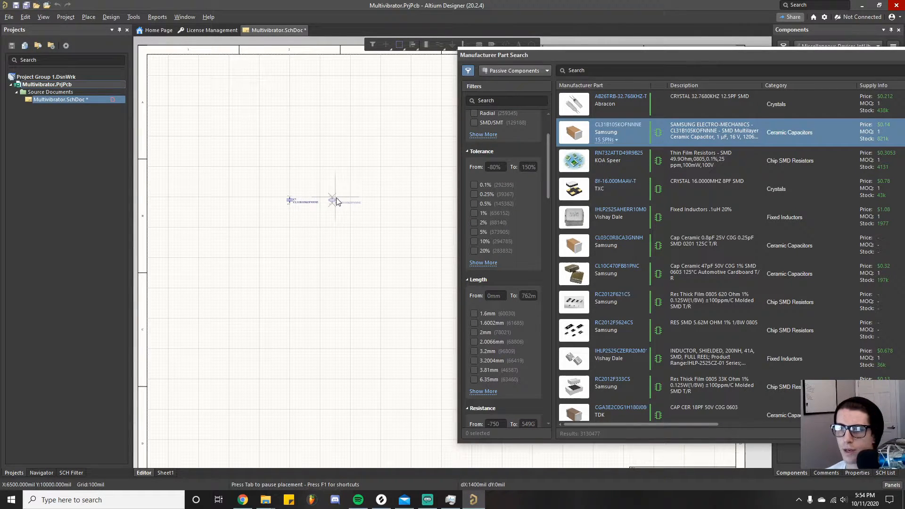
{"action": "key", "text": "Escape"}
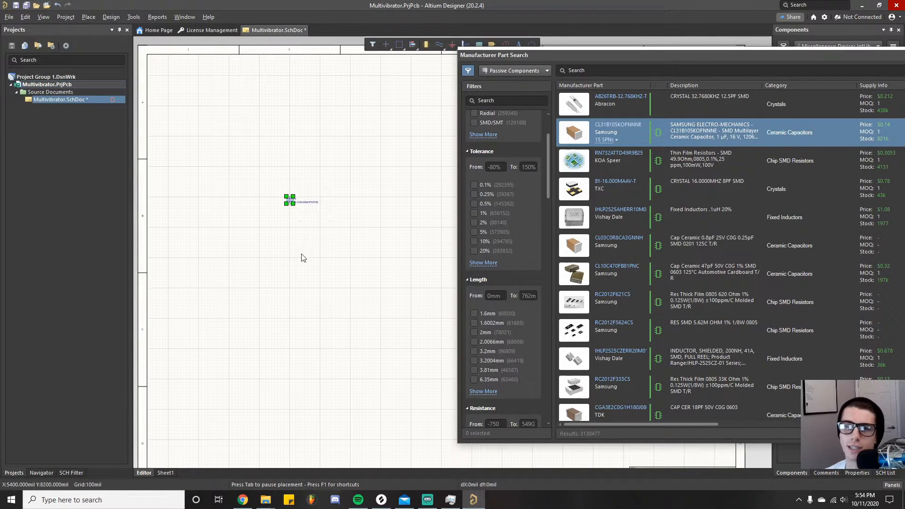
{"action": "scroll", "coordinate": [290, 195], "scroll_direction": "up", "scroll_amount": 4, "text": "ctrl"}
{"action": "right_click", "coordinate": [285, 235]}
{"action": "left_click", "coordinate": [216, 225]}
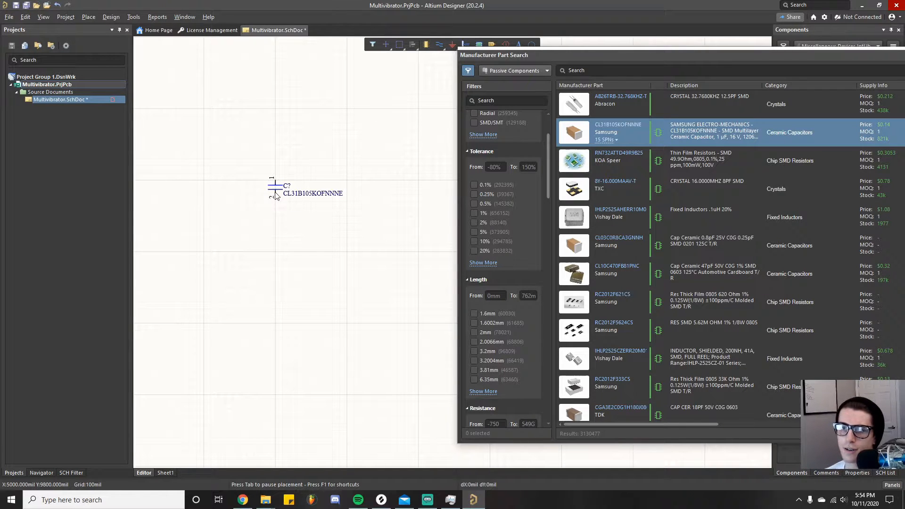
Close Manufacturer Part Search and show the placed capacitor's properties in a widened panel.
{"action": "left_click_drag", "start_coordinate": [657, 55], "coordinate": [366, 89]}
{"action": "left_click", "coordinate": [678, 86]}
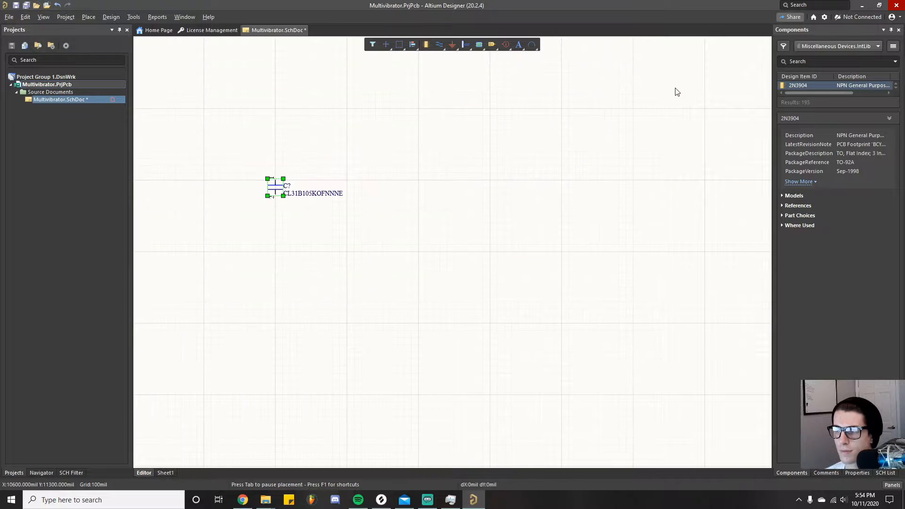
{"action": "key", "text": "Tab"}
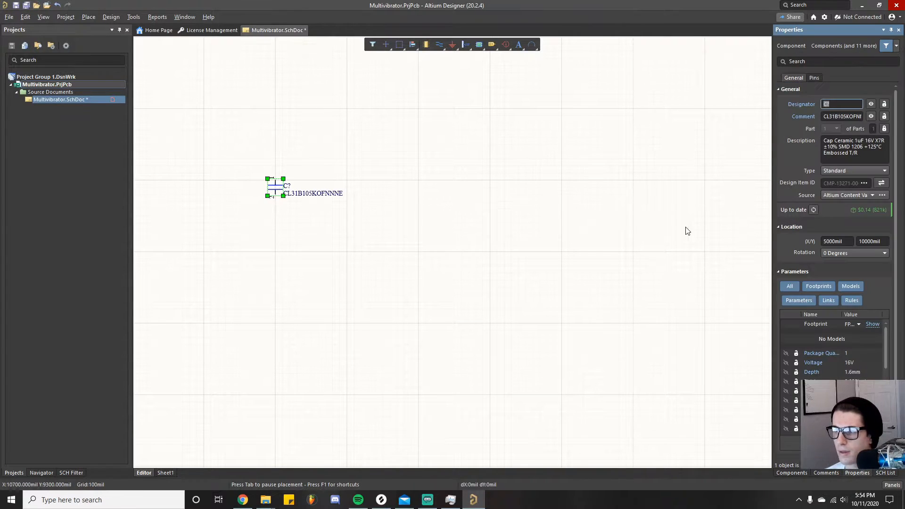
{"action": "left_click_drag", "start_coordinate": [773, 247], "coordinate": [739, 246]}
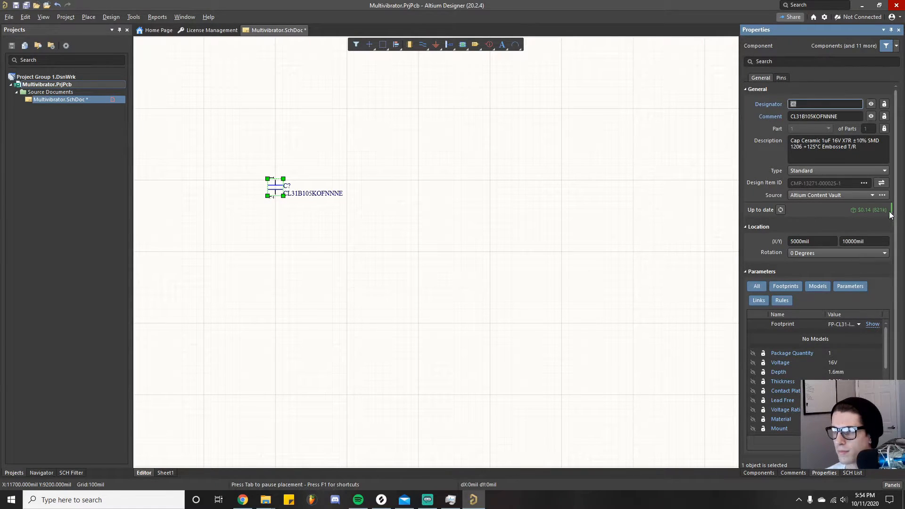
Review the capacitor's pins, parameters, graphical settings and part choices, collapsing its Location and Parameters sections.
{"action": "left_click", "coordinate": [745, 225]}
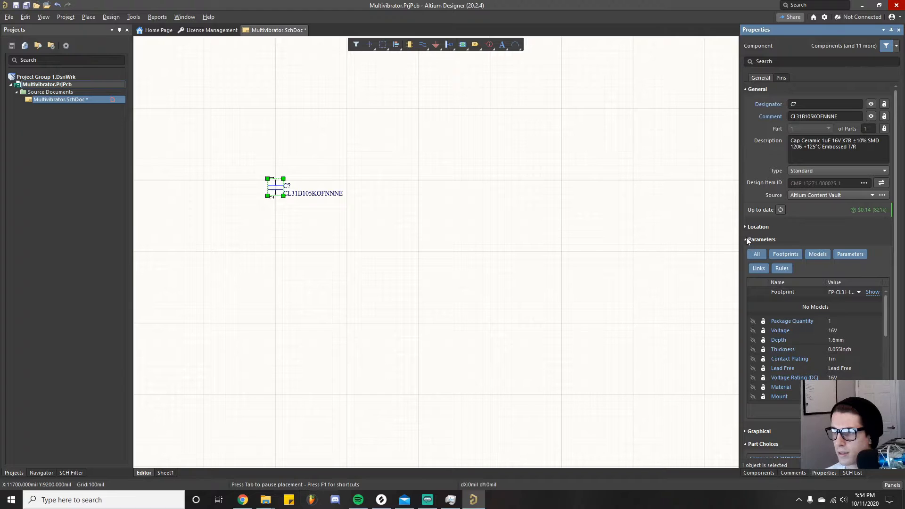
{"action": "left_click", "coordinate": [746, 240]}
{"action": "left_click", "coordinate": [746, 253]}
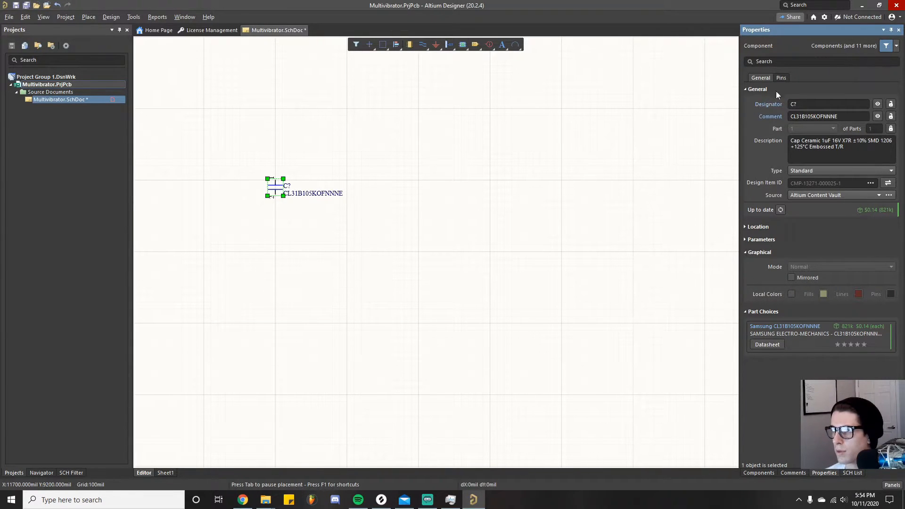
{"action": "left_click", "coordinate": [781, 78]}
{"action": "left_click", "coordinate": [762, 76]}
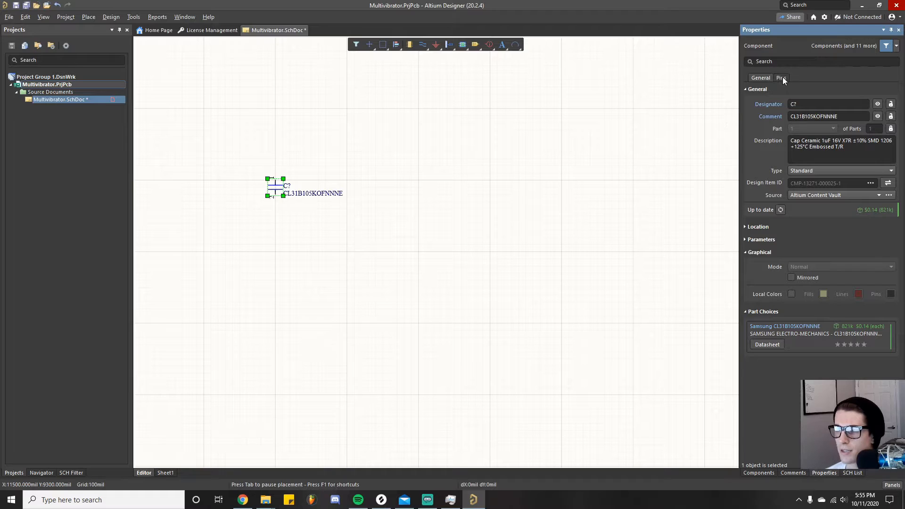
{"action": "left_click", "coordinate": [745, 239]}
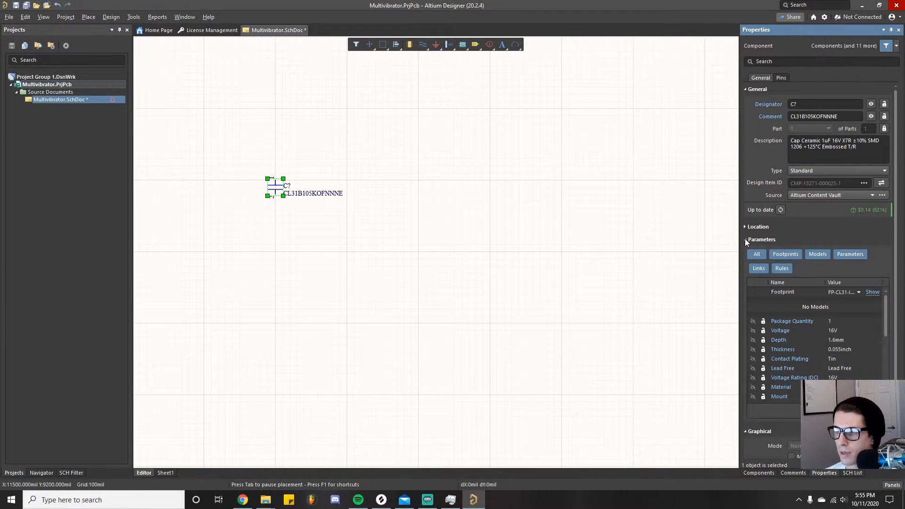
{"action": "left_click", "coordinate": [745, 239]}
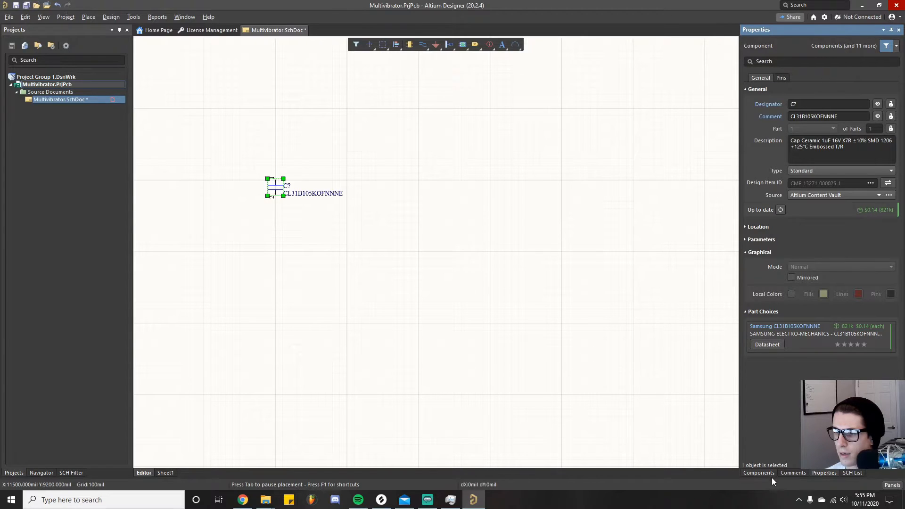
Pick the 2N3904 transistor from Miscellaneous Devices.IntLib, then examine its models, the enlarged component list and the available libraries.
{"action": "left_click", "coordinate": [758, 472]}
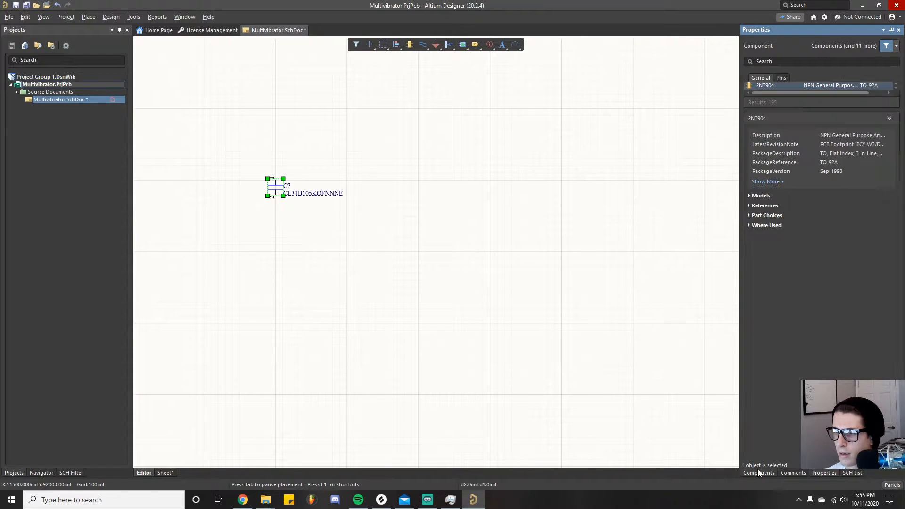
{"action": "left_click", "coordinate": [808, 84]}
{"action": "double_click", "coordinate": [808, 84]}
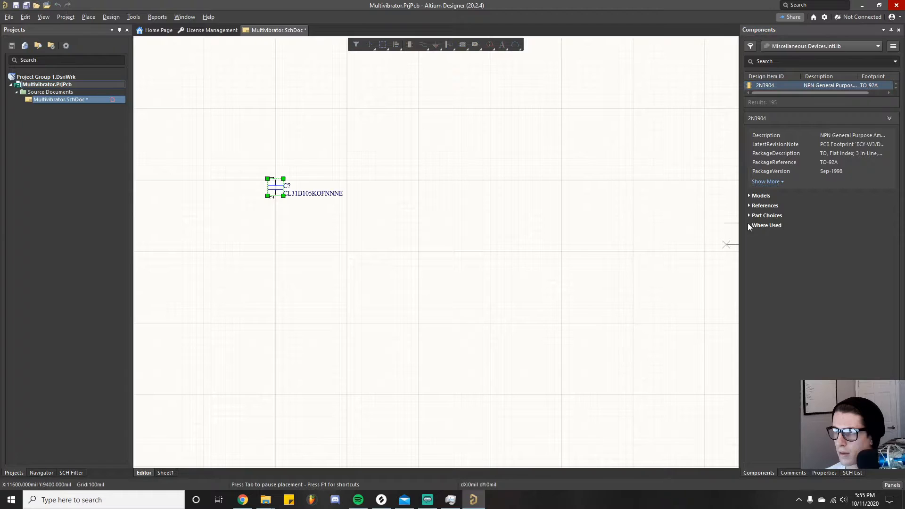
{"action": "left_click", "coordinate": [749, 195]}
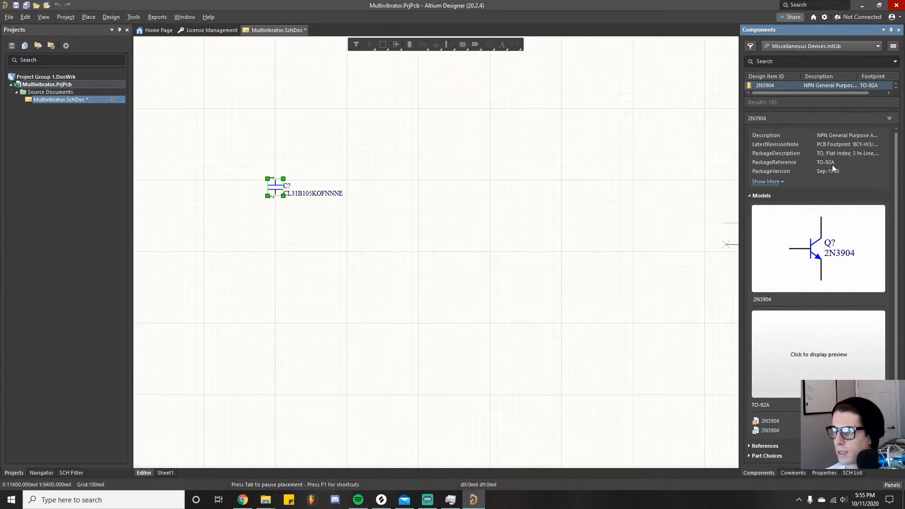
{"action": "left_click_drag", "start_coordinate": [834, 111], "coordinate": [833, 240]}
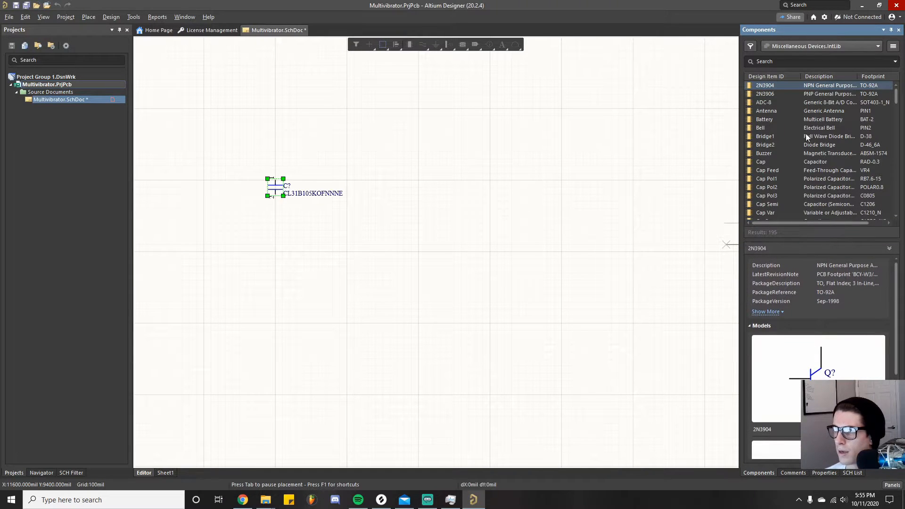
{"action": "left_click", "coordinate": [829, 46]}
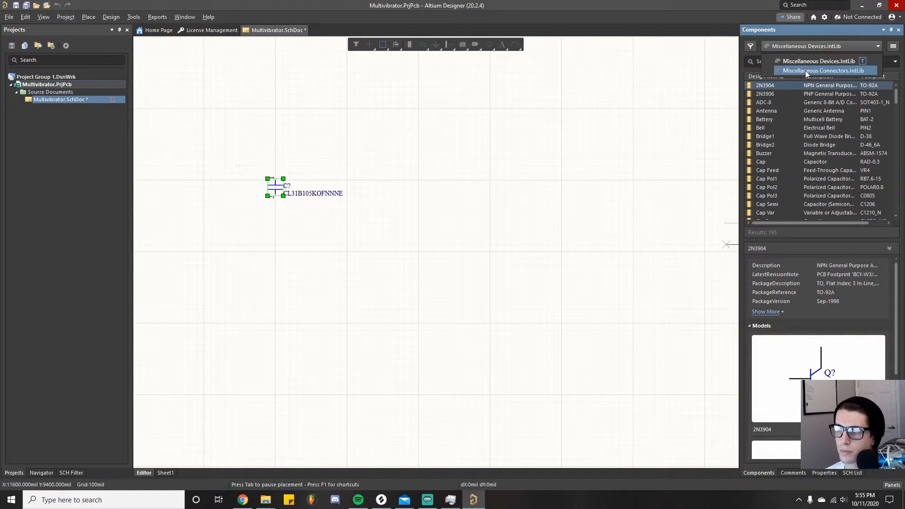
{"action": "left_click", "coordinate": [822, 47]}
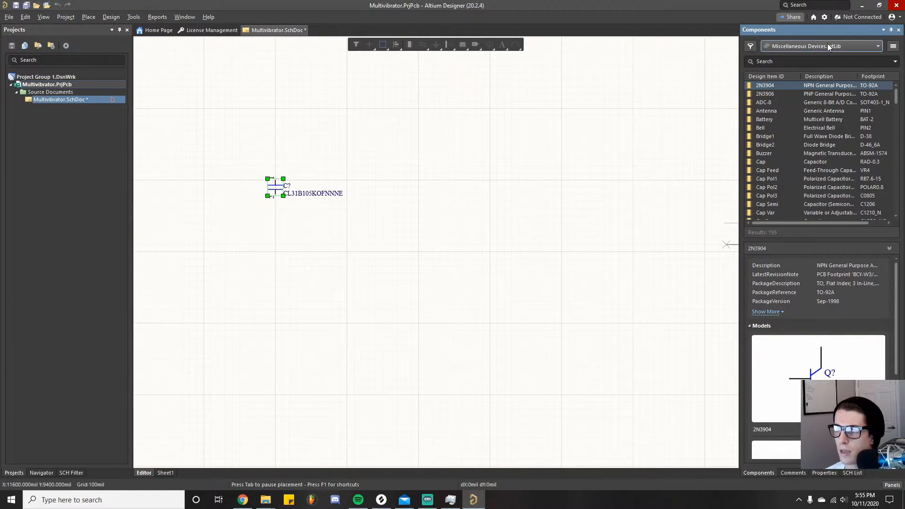
Show and close Manufacturer Part Search, and place the 2N3904 transistor on the sheet at about 8000, 11000 mil.
{"action": "left_click", "coordinate": [892, 485]}
{"action": "left_click", "coordinate": [859, 376]}
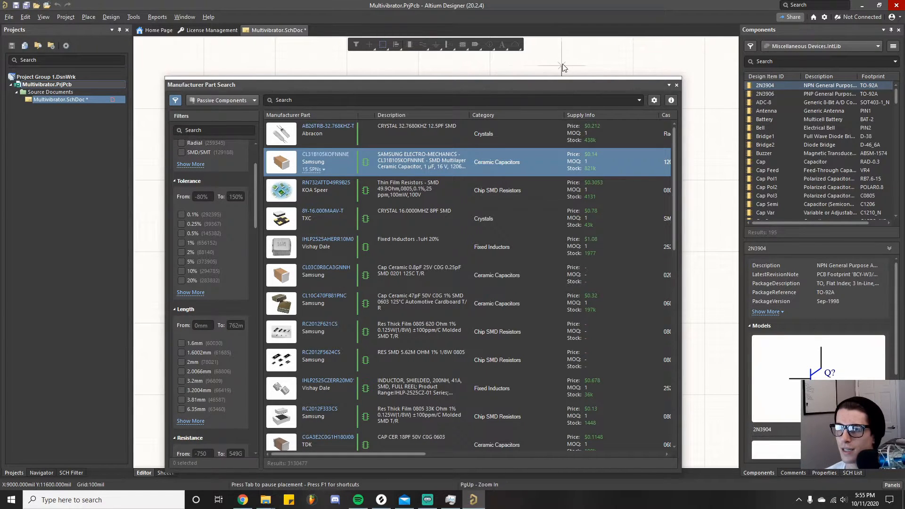
{"action": "left_click", "coordinate": [676, 84]}
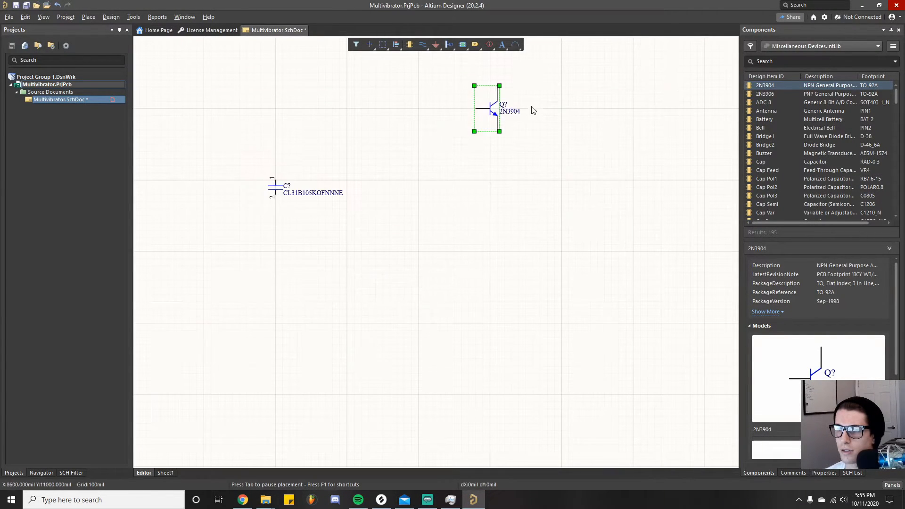
{"action": "left_click", "coordinate": [481, 167]}
Delete the 2N3904 transistor and the CL31B105KOFNNNE capacitor from the schematic.
{"action": "left_click", "coordinate": [496, 116]}
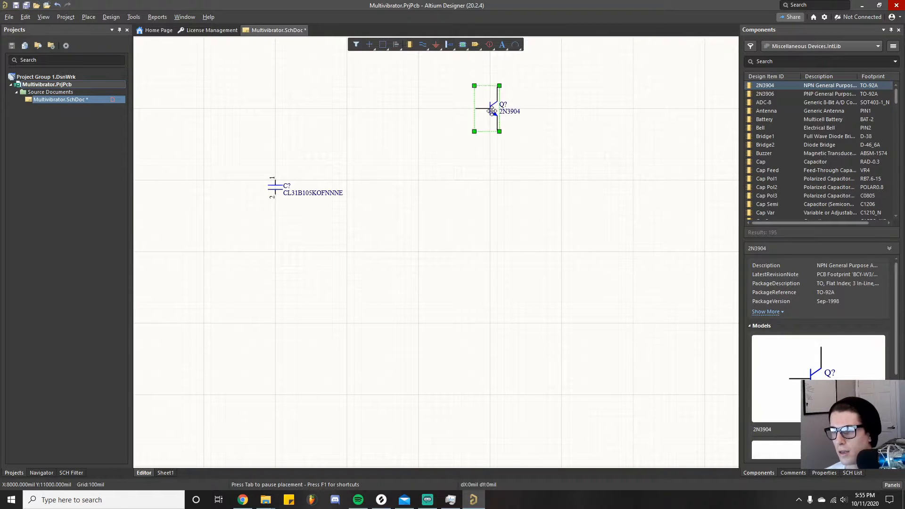
{"action": "key", "text": "Delete"}
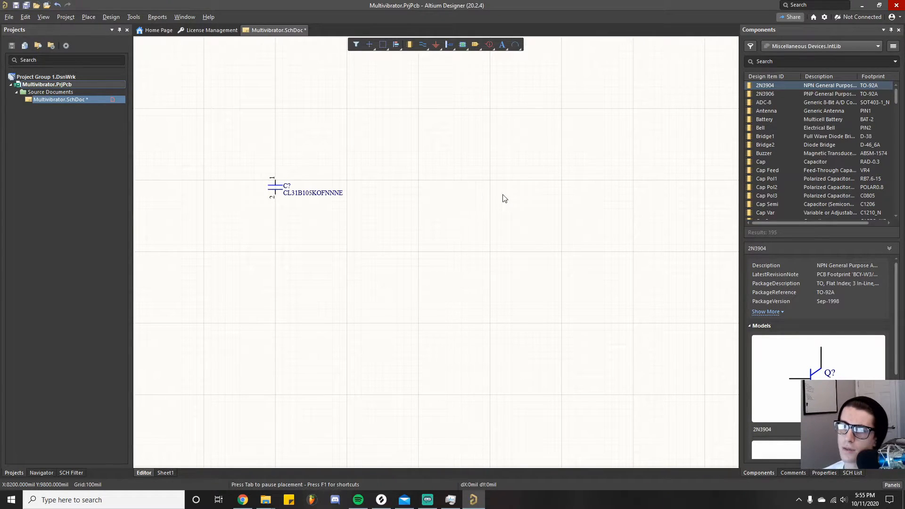
{"action": "left_click", "coordinate": [275, 187]}
{"action": "key", "text": "Delete"}
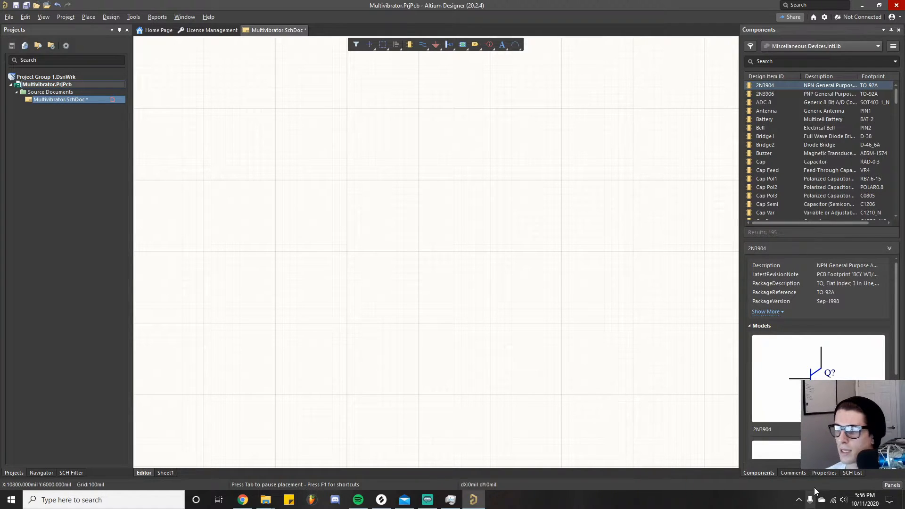
Show the Manufacturer Part Search panel again and reposition it over the schematic.
{"action": "left_click", "coordinate": [892, 485]}
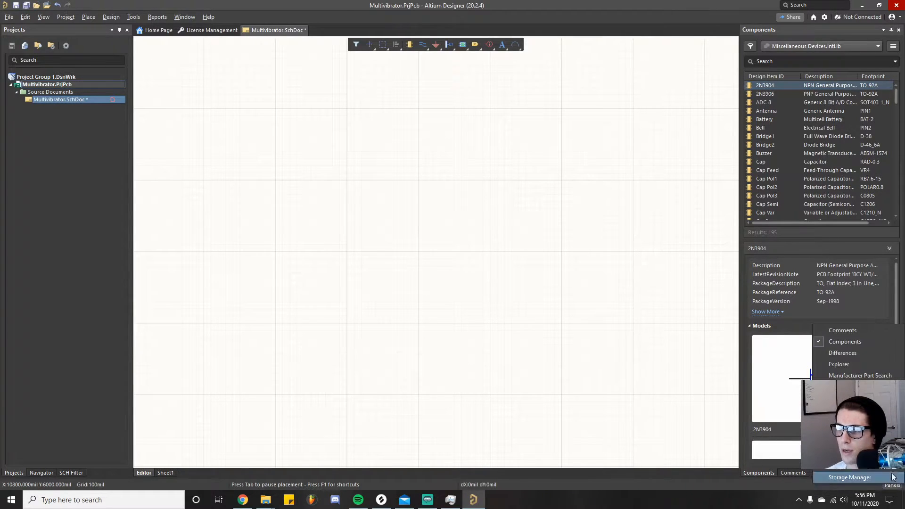
{"action": "left_click", "coordinate": [843, 375]}
{"action": "left_click_drag", "start_coordinate": [416, 88], "coordinate": [530, 62]}
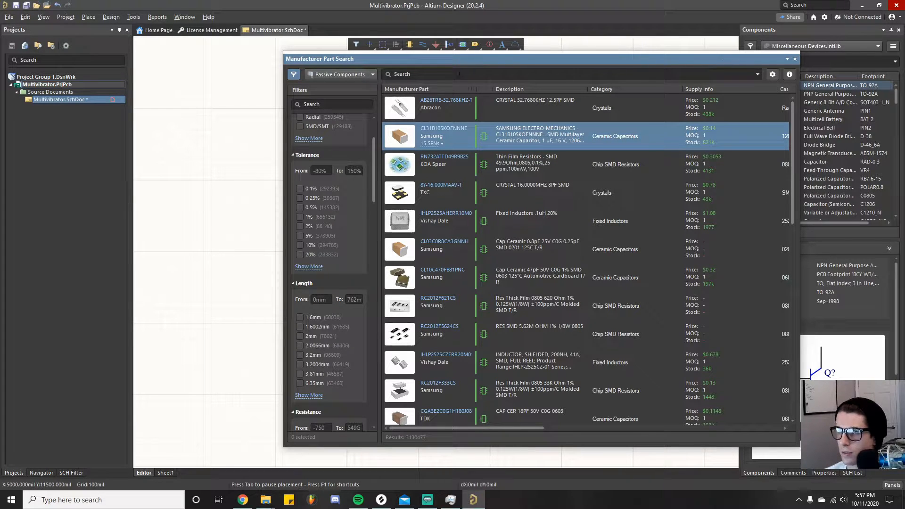
Search the Passive Components category for "transistor BC547".
{"action": "left_click", "coordinate": [432, 74]}
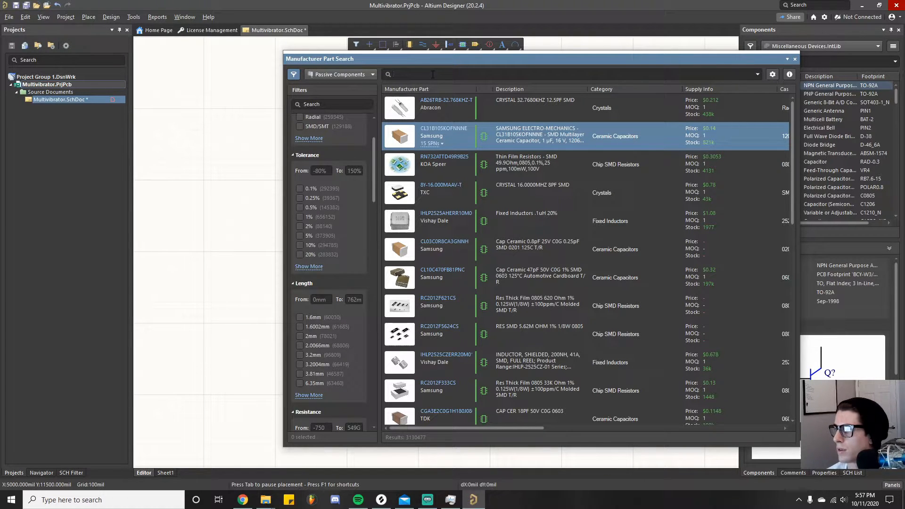
{"action": "type", "text": "tra"}
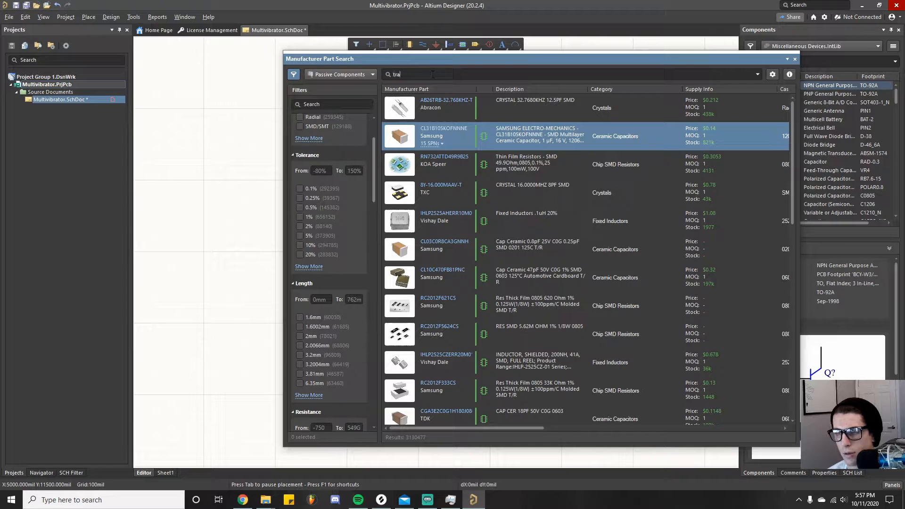
{"action": "type", "text": "nsisto"}
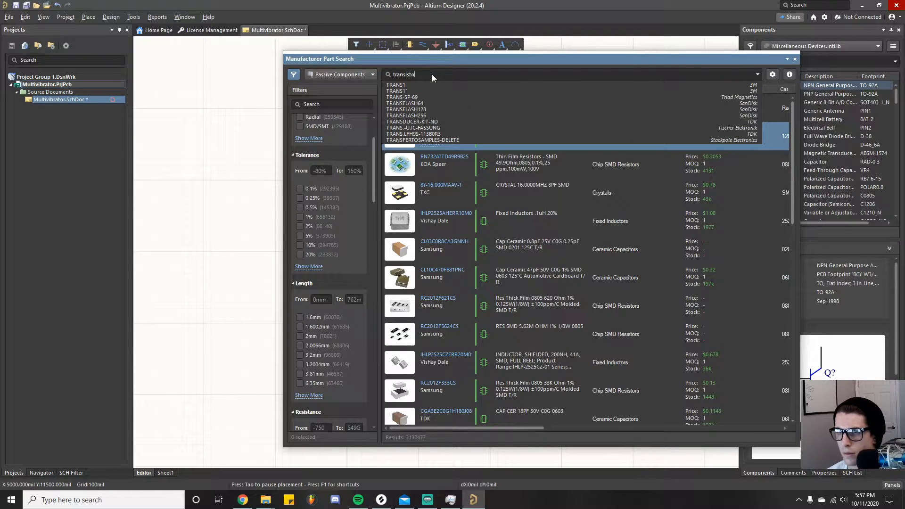
{"action": "type", "text": "r BC"}
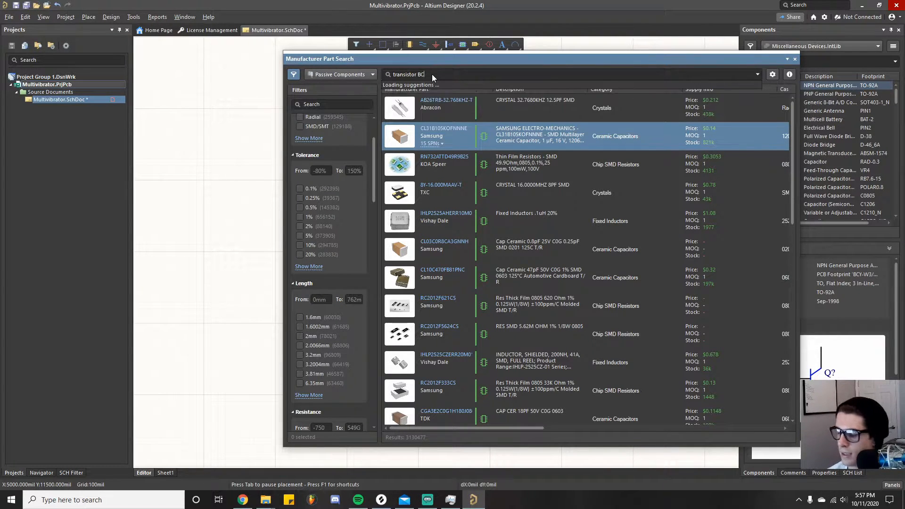
{"action": "type", "text": "547"}
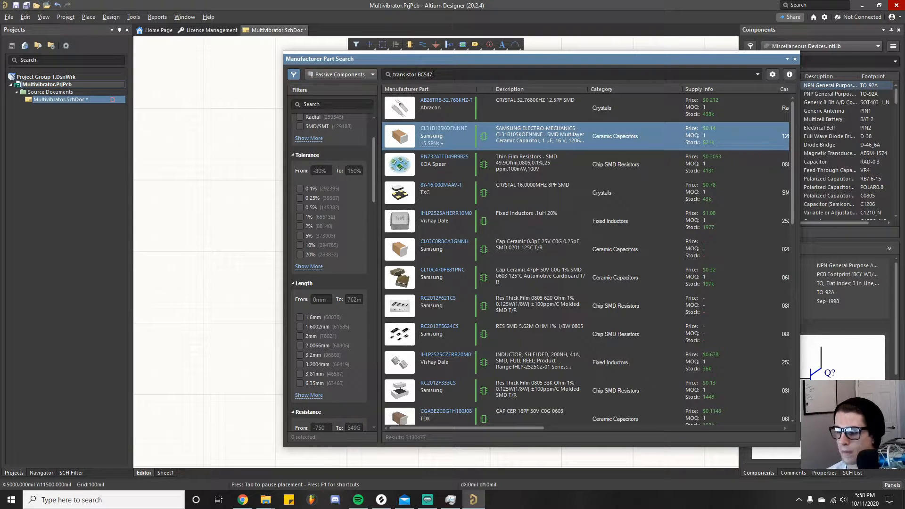
{"action": "key", "text": "Return"}
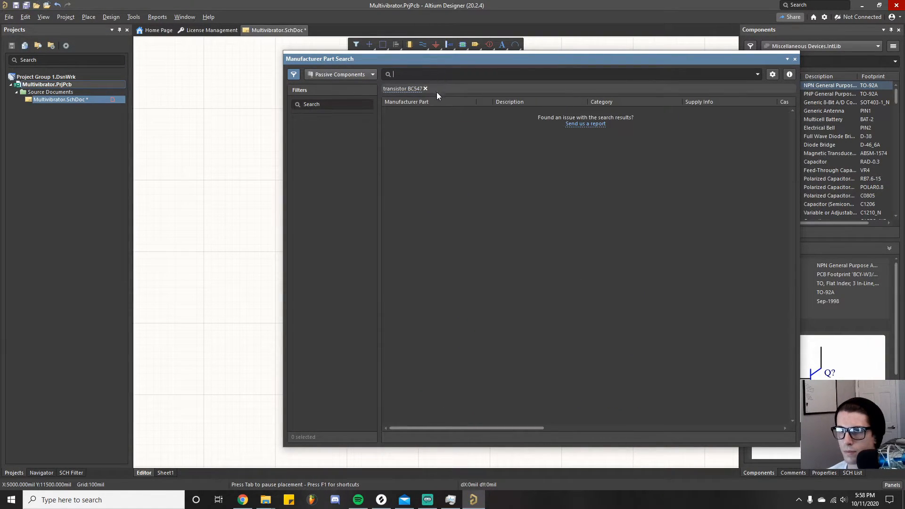
Switch the Manufacturer Part Search category to All and search for "transistor BC547".
{"action": "left_click", "coordinate": [360, 74]}
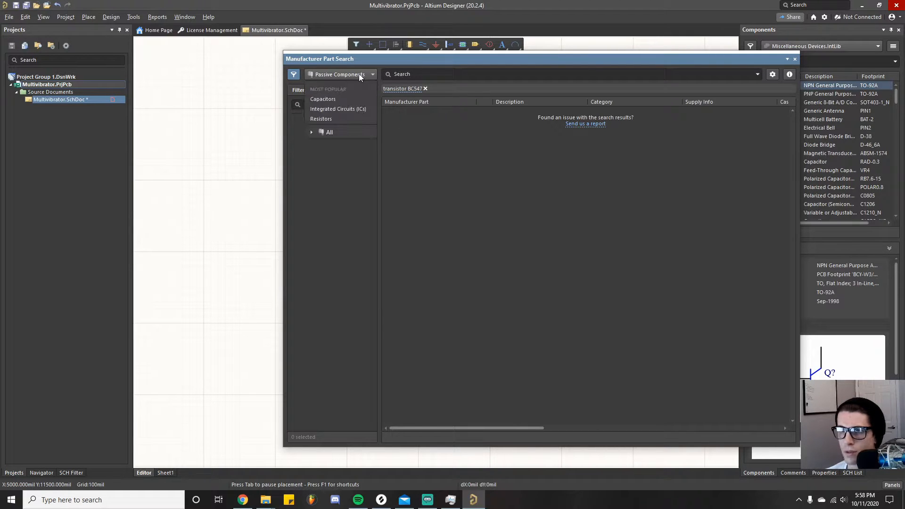
{"action": "left_click", "coordinate": [327, 132]}
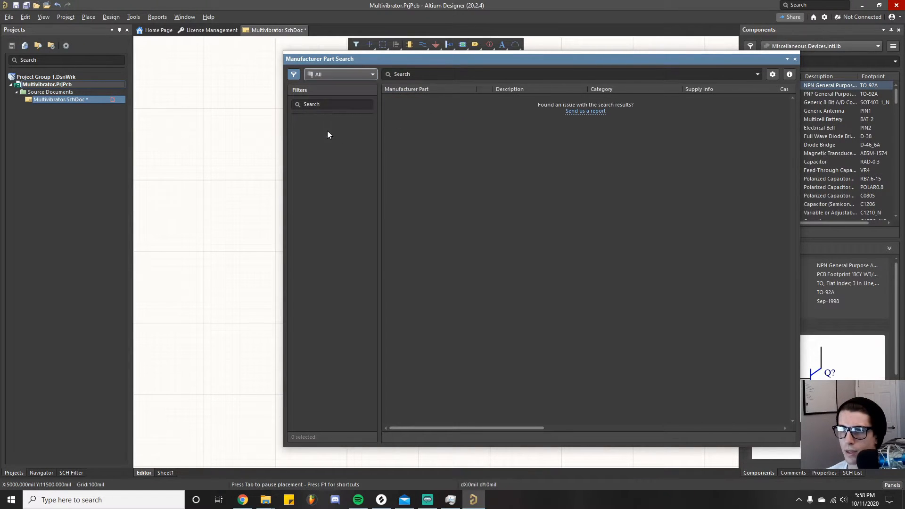
{"action": "left_click", "coordinate": [420, 74]}
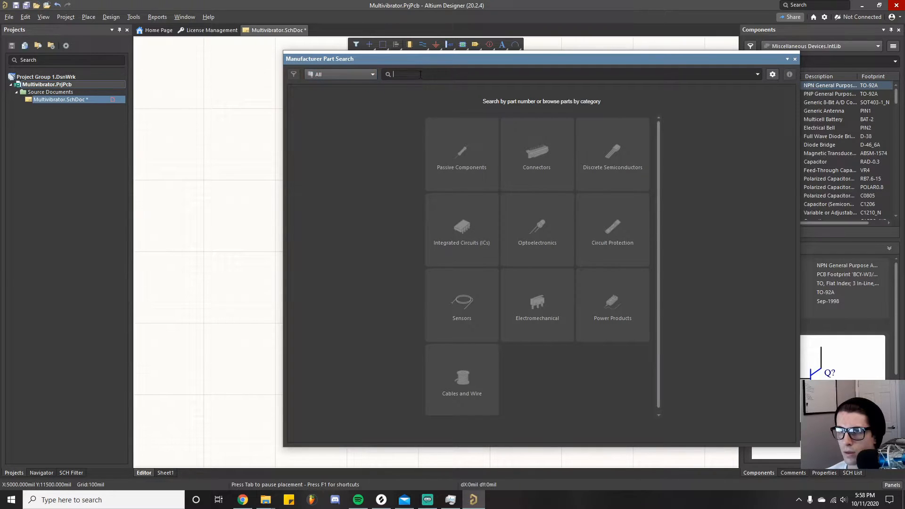
{"action": "type", "text": "transistro"}
{"action": "key", "text": "BackSpace"}
{"action": "key", "text": "BackSpace"}
{"action": "type", "text": "or"}
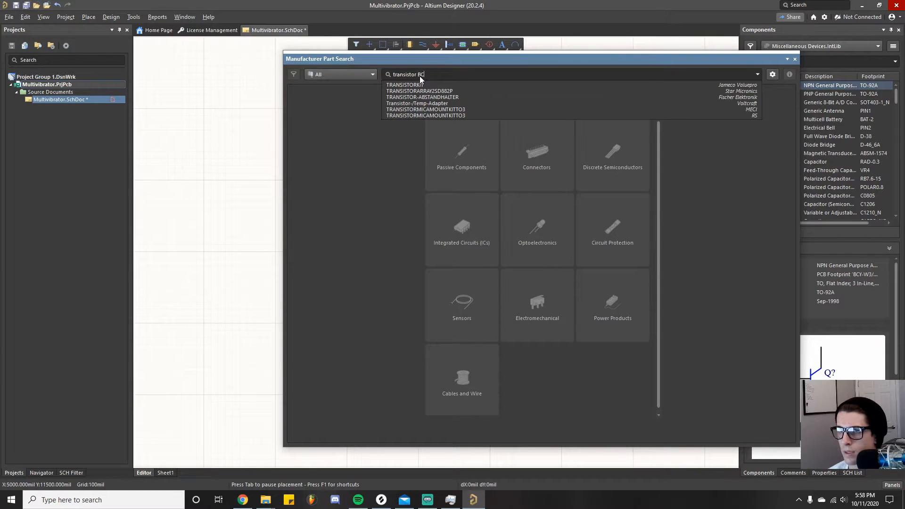
{"action": "type", "text": " BC547"}
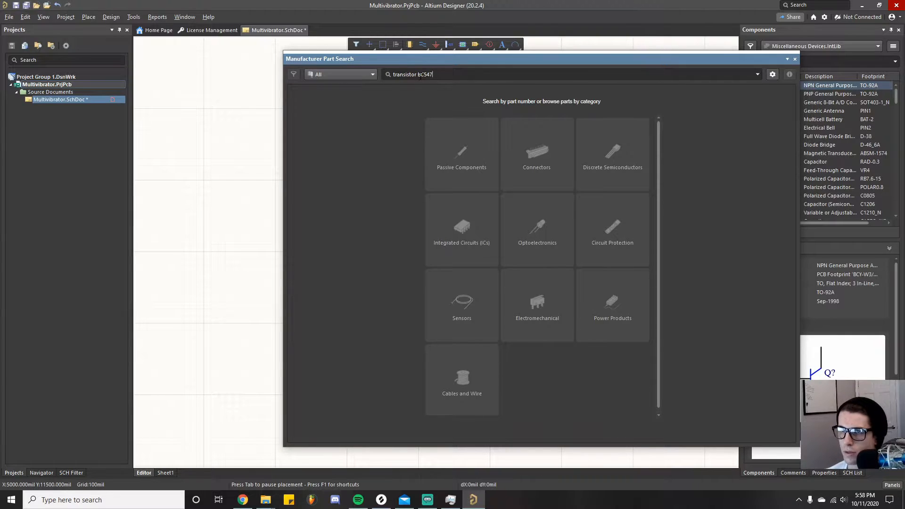
{"action": "key", "text": "Return"}
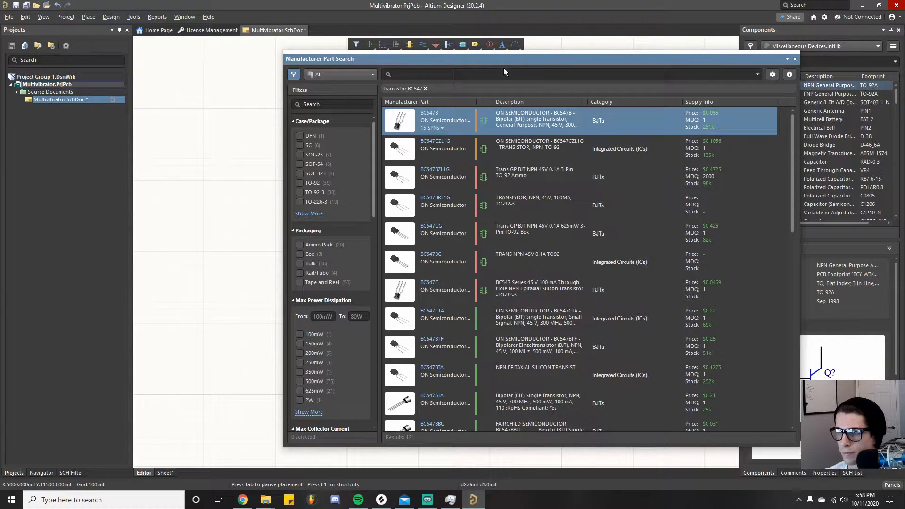
Place two BC547CG transistors from the search results on the schematic, one directly below the other.
{"action": "left_click_drag", "start_coordinate": [510, 59], "coordinate": [550, 56]}
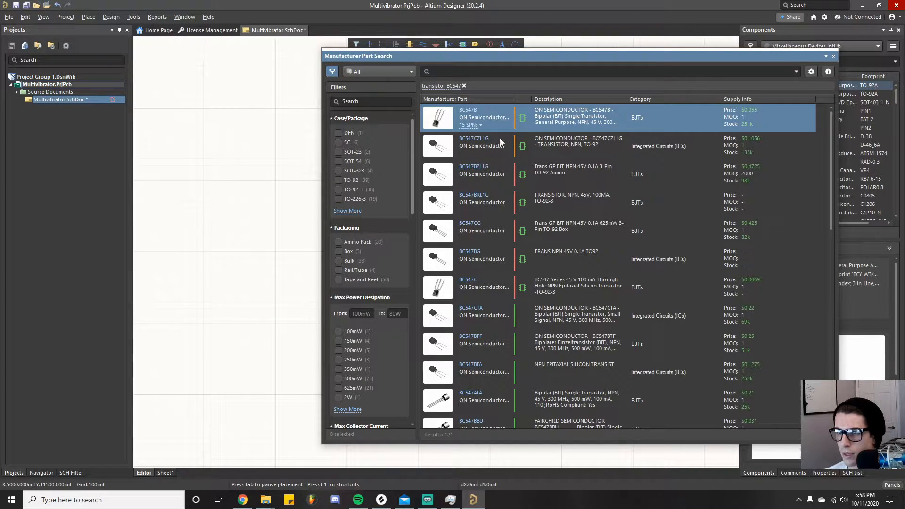
{"action": "right_click", "coordinate": [466, 227]}
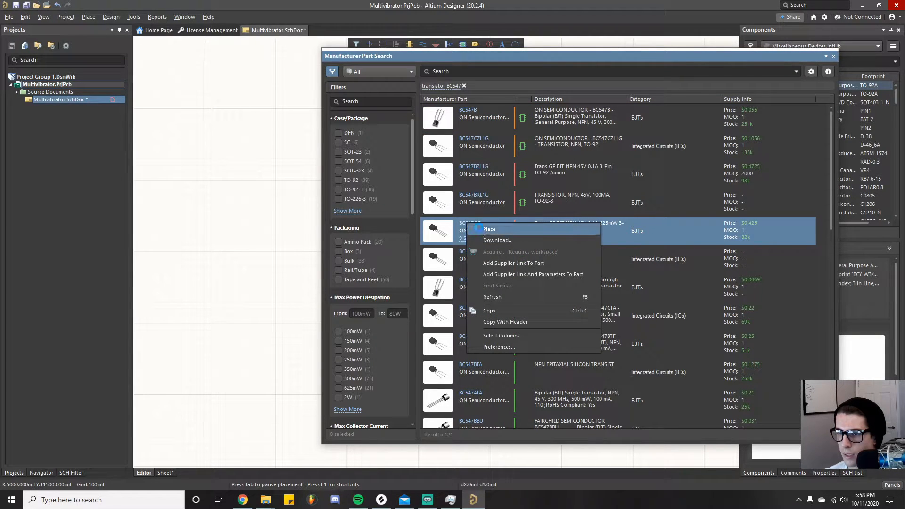
{"action": "left_click", "coordinate": [478, 227]}
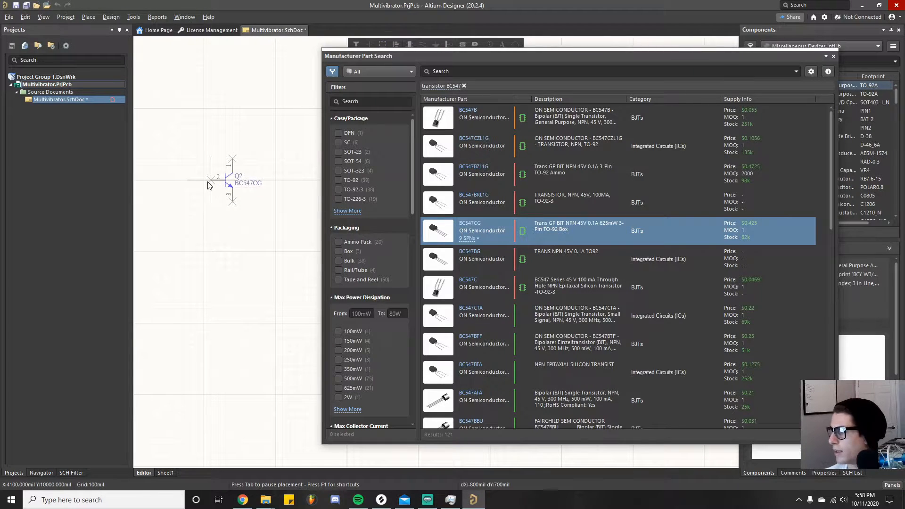
{"action": "left_click", "coordinate": [233, 163]}
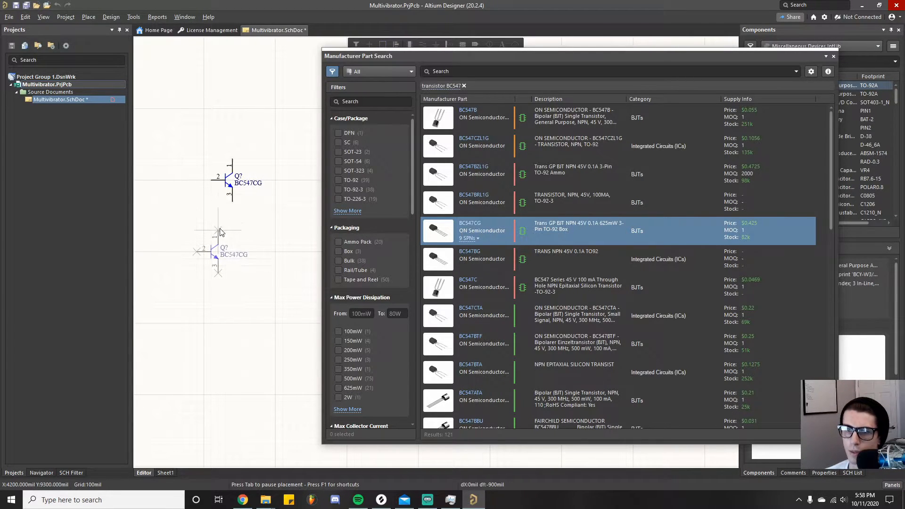
{"action": "left_click", "coordinate": [233, 236]}
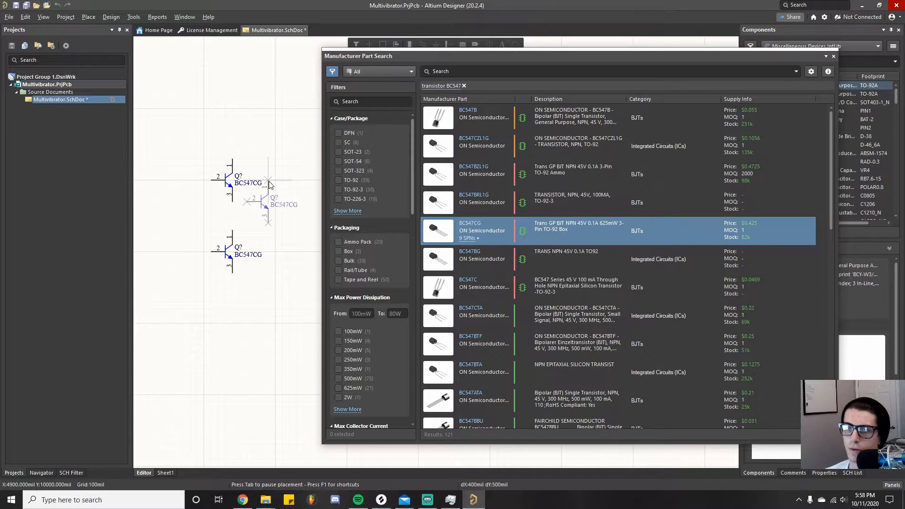
{"action": "key", "text": "Escape"}
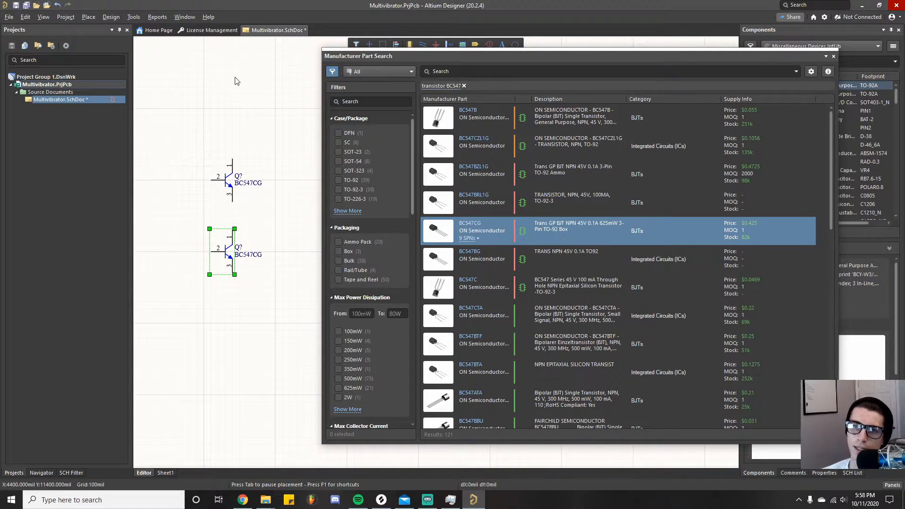
{"action": "left_click", "coordinate": [271, 113]}
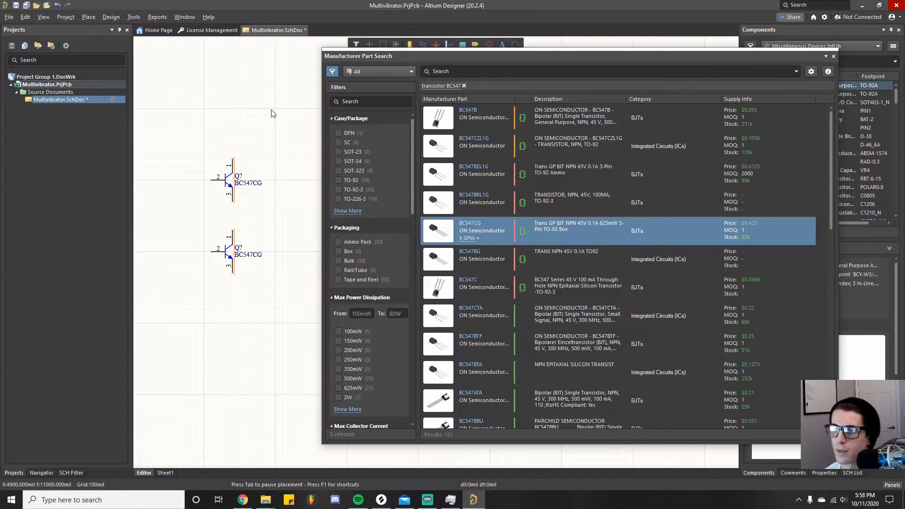
Expand the BC547CG supplier offers to examine stock and prices, and reposition the search panel over the schematic.
{"action": "left_click", "coordinate": [511, 233]}
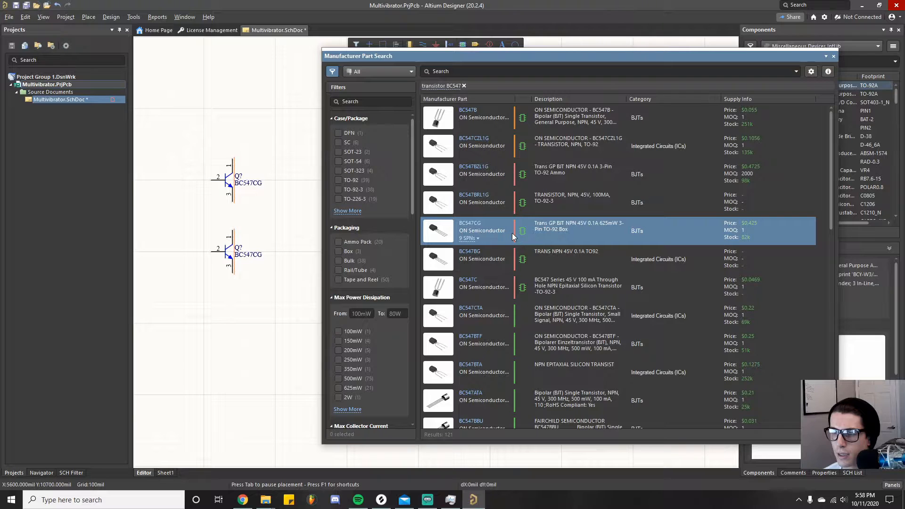
{"action": "right_click", "coordinate": [546, 233]}
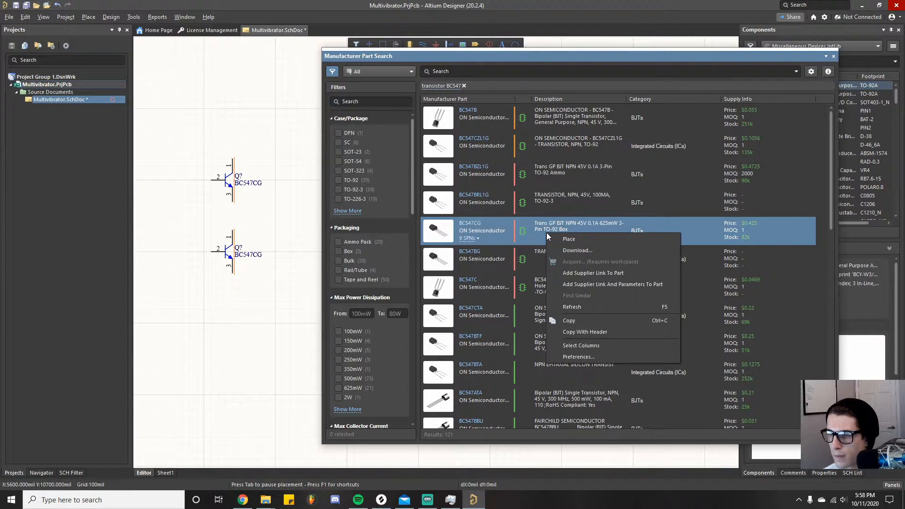
{"action": "left_click", "coordinate": [540, 224]}
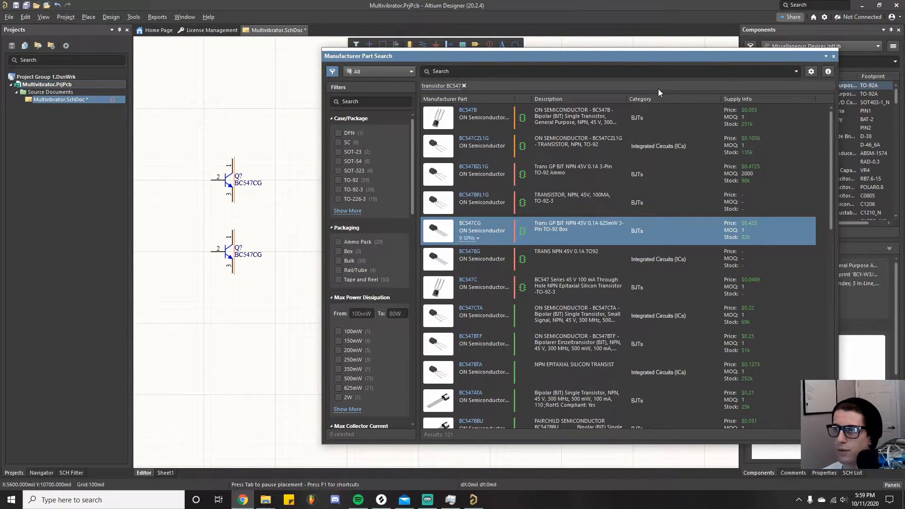
{"action": "left_click_drag", "start_coordinate": [626, 62], "coordinate": [531, 56]}
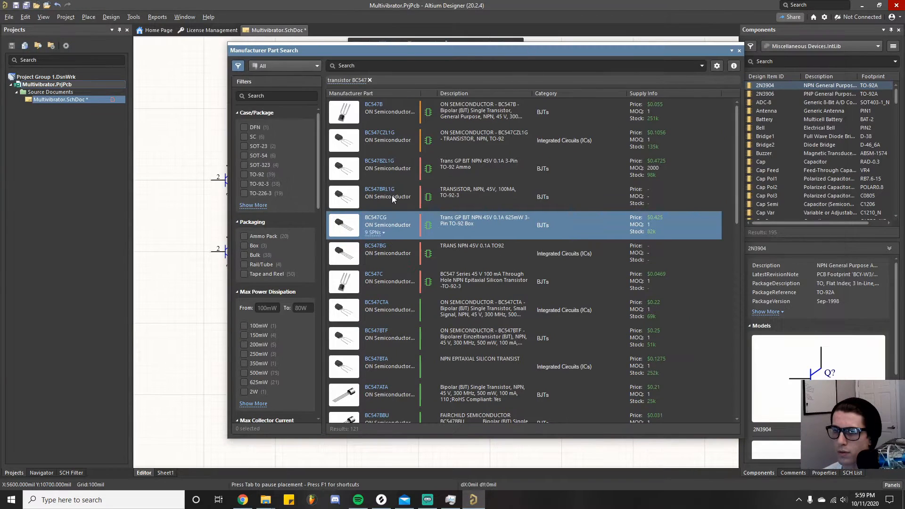
{"action": "left_click", "coordinate": [373, 233]}
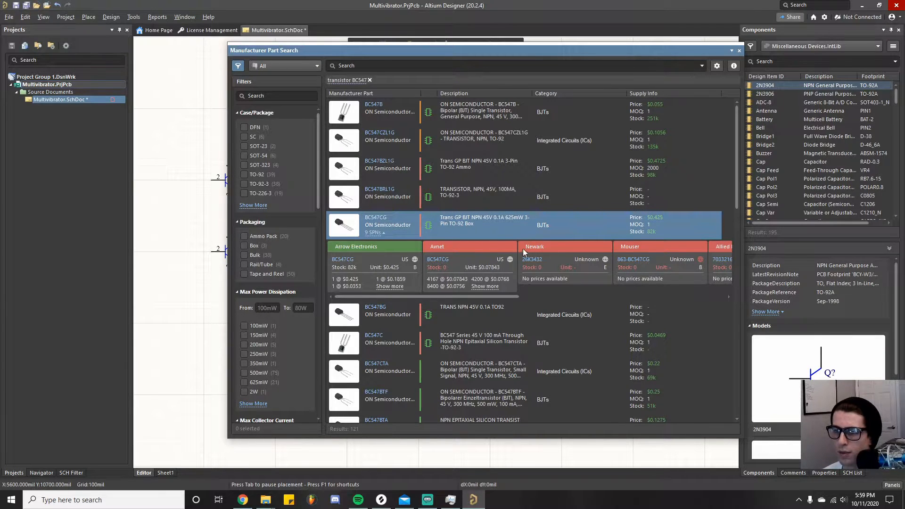
{"action": "left_click_drag", "start_coordinate": [466, 298], "coordinate": [444, 284]}
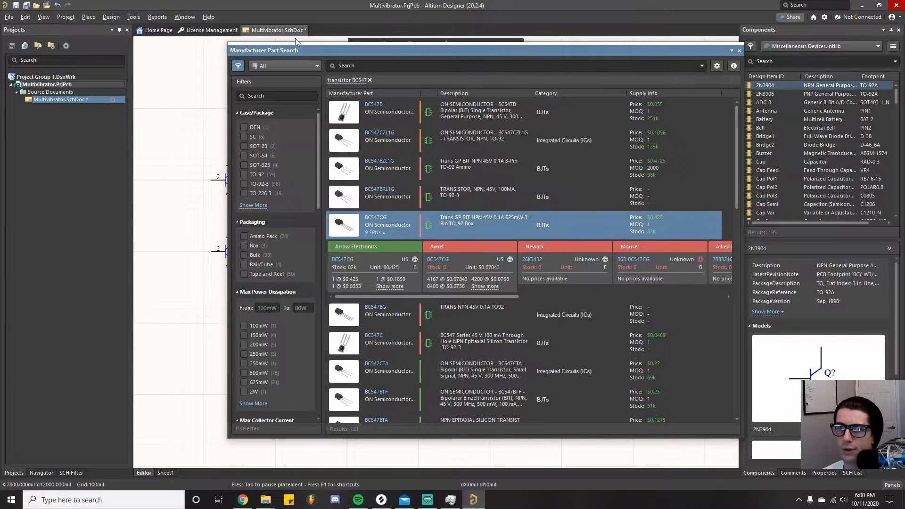
{"action": "left_click_drag", "start_coordinate": [434, 50], "coordinate": [354, 48]}
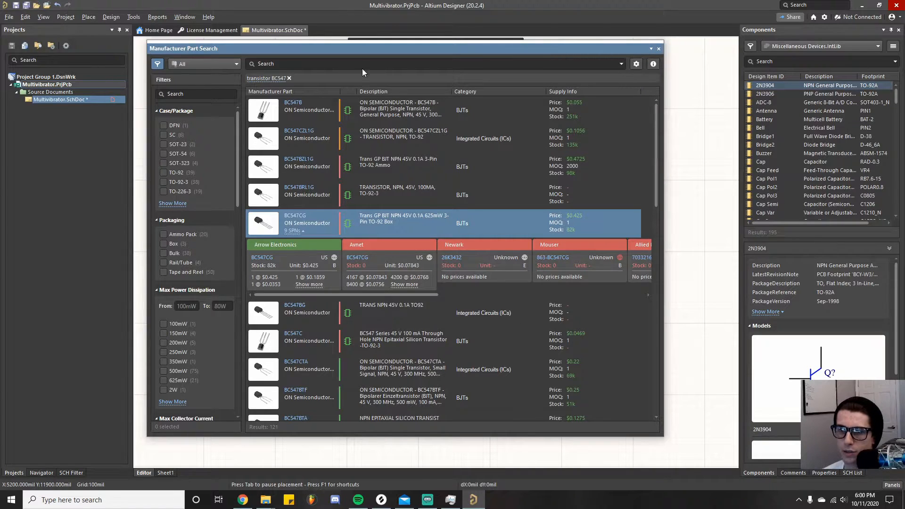
{"action": "left_click_drag", "start_coordinate": [362, 49], "coordinate": [433, 48]}
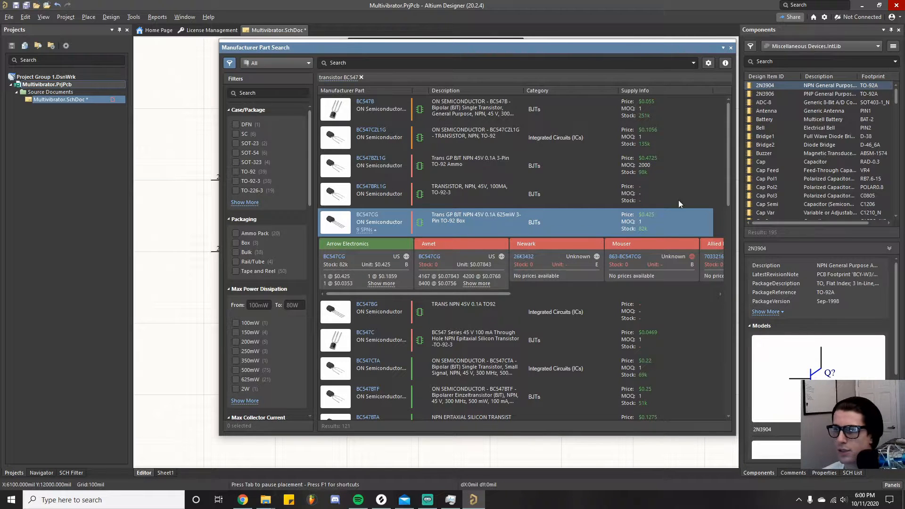
Clear the transistor search term and search all categories for "resistor 100k 5% 0805".
{"action": "key", "text": "alt+Tab"}
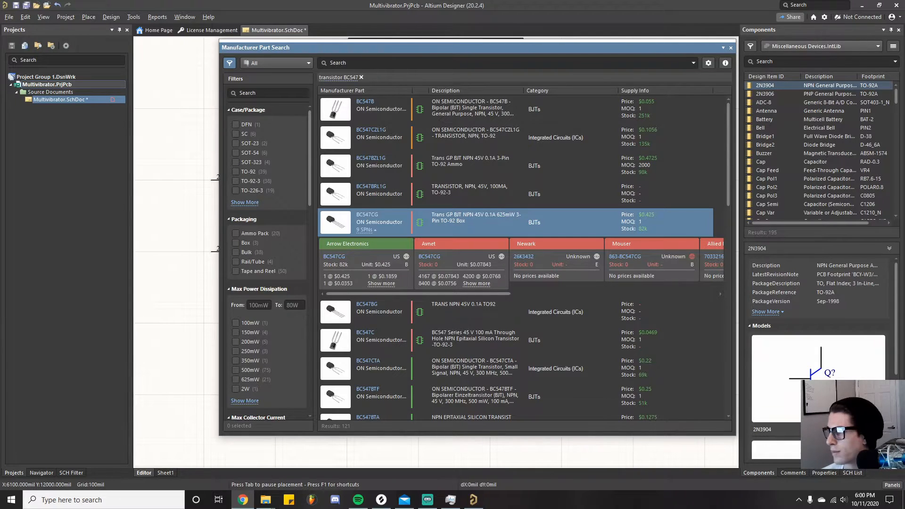
{"action": "left_click", "coordinate": [351, 65]}
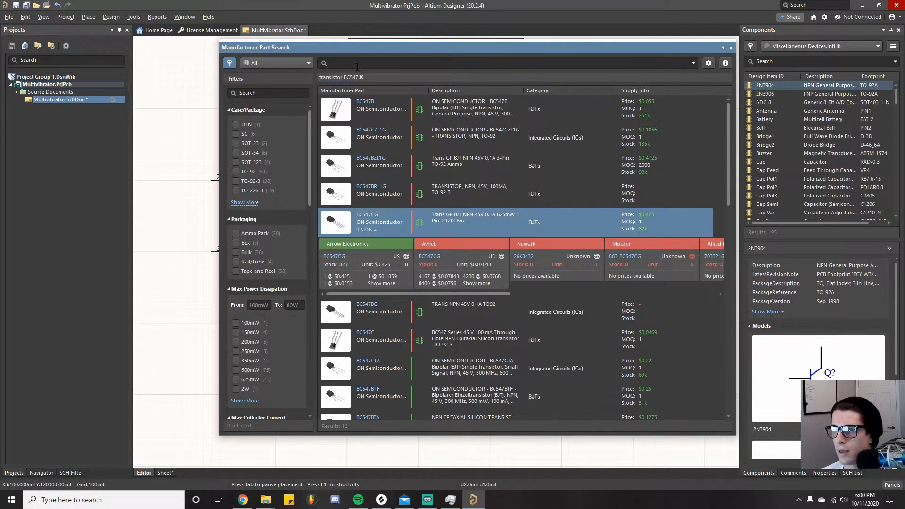
{"action": "left_click", "coordinate": [361, 78]}
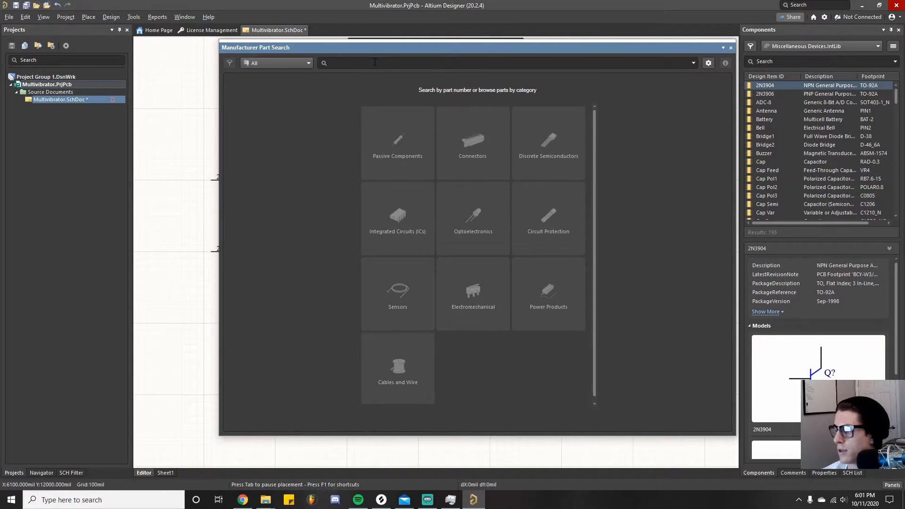
{"action": "type", "text": "resistor"}
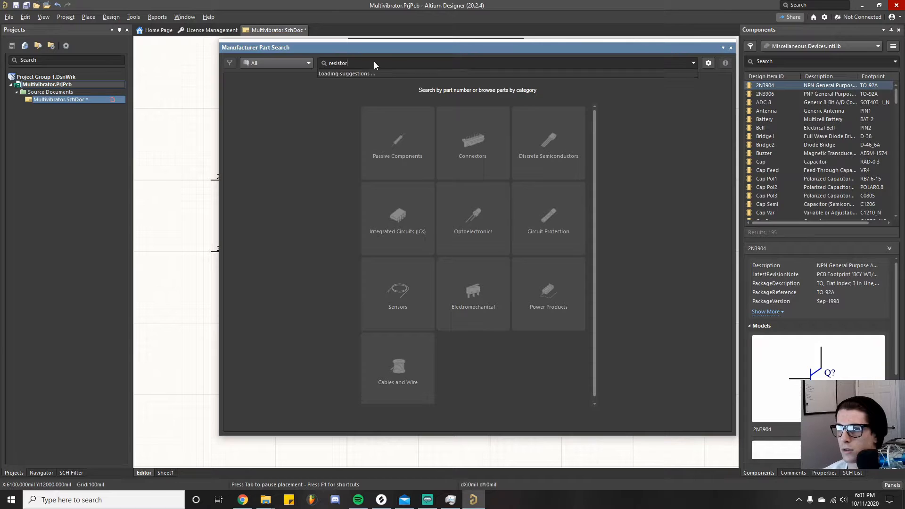
{"action": "type", "text": " 100"}
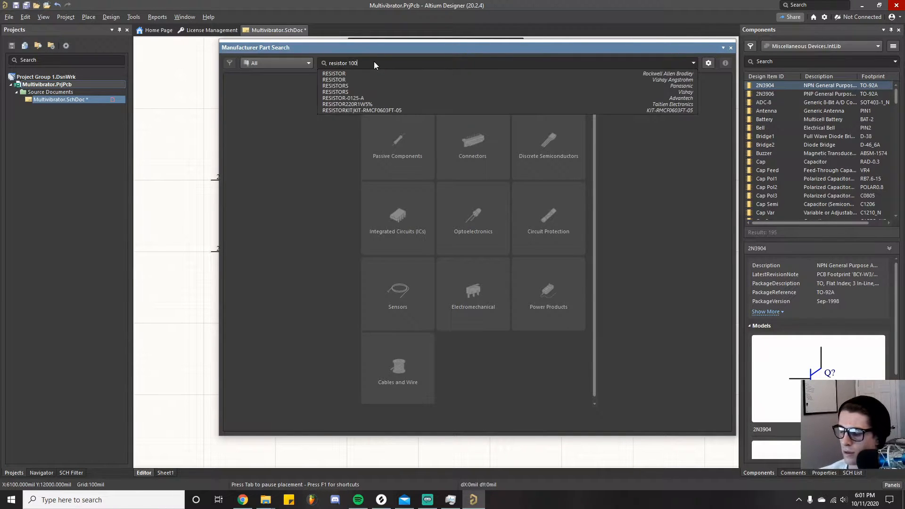
{"action": "type", "text": "k "}
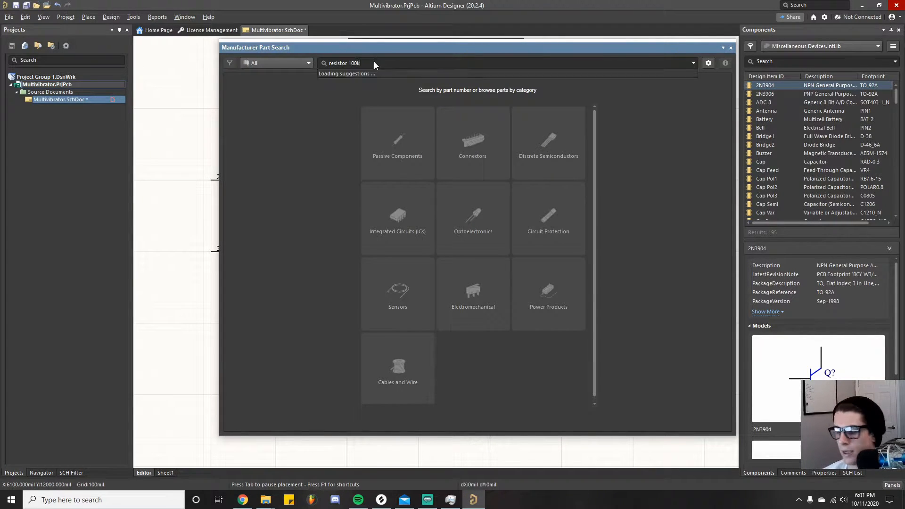
{"action": "type", "text": "5%"}
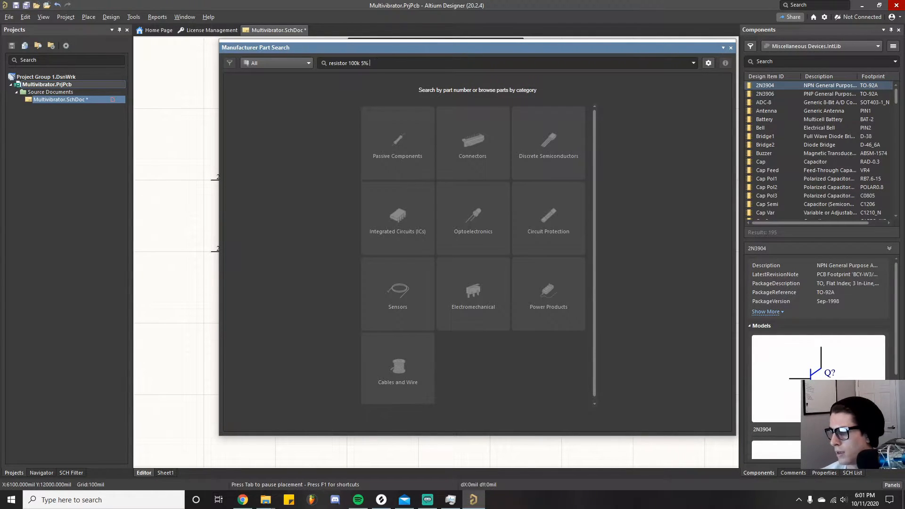
{"action": "type", "text": " 0805"}
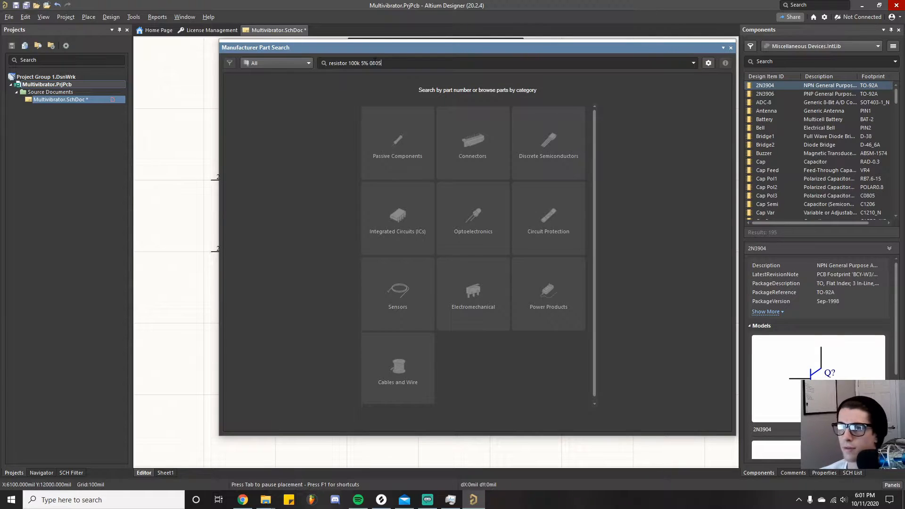
{"action": "key", "text": "Return"}
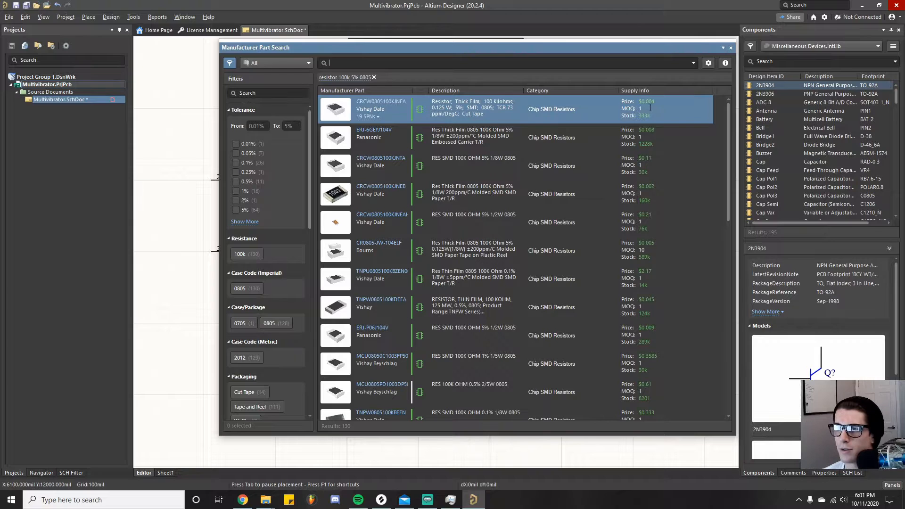
Uncover the transistors and place two CRCW0805100KJNEA resistors to their right, one below the other.
{"action": "left_click_drag", "start_coordinate": [421, 49], "coordinate": [541, 45]}
{"action": "right_click", "coordinate": [493, 103]}
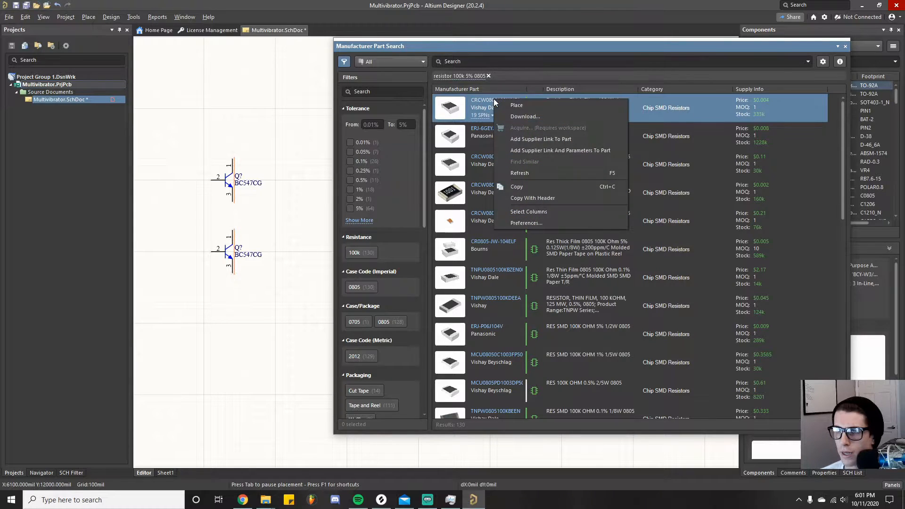
{"action": "left_click", "coordinate": [516, 106]}
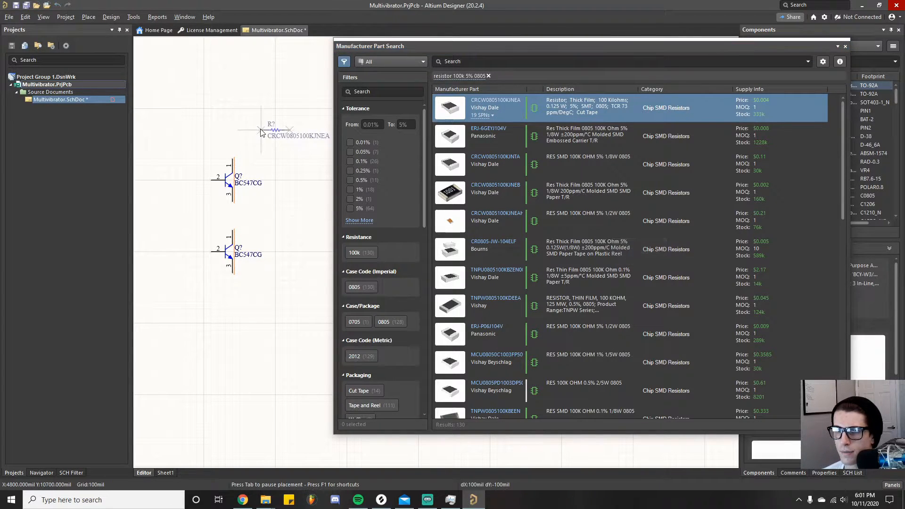
{"action": "left_click", "coordinate": [285, 112]}
{"action": "left_click", "coordinate": [283, 166]}
{"action": "key", "text": "Escape"}
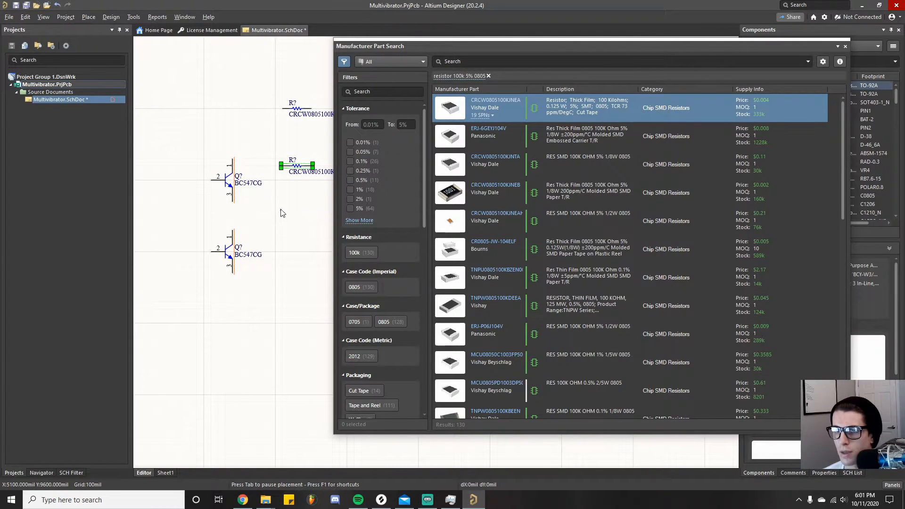
{"action": "left_click", "coordinate": [292, 214]}
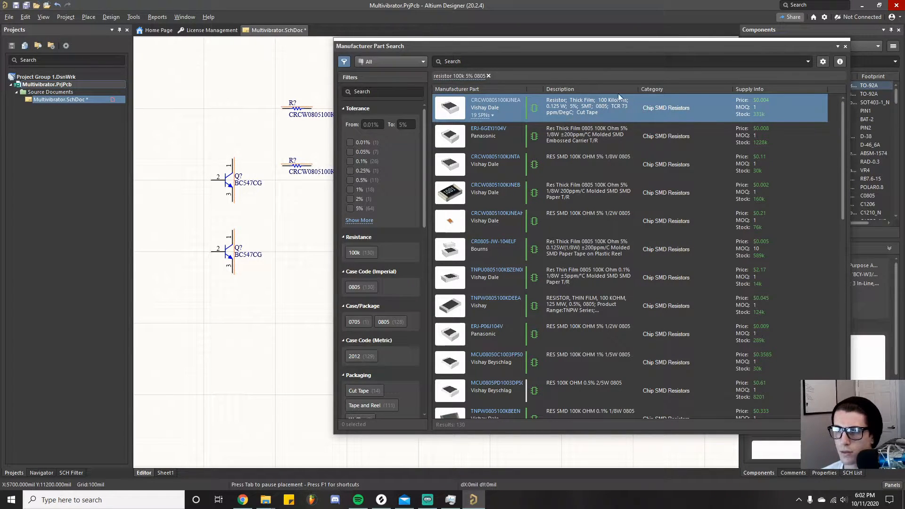
Clear the current search term and search all categories again for "resistor 100k 5% 0805".
{"action": "left_click", "coordinate": [488, 76]}
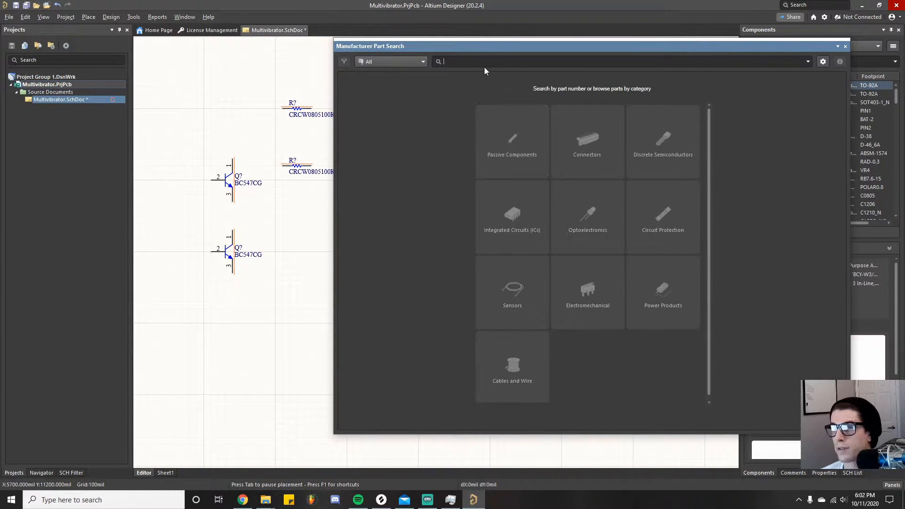
{"action": "type", "text": "resistor"}
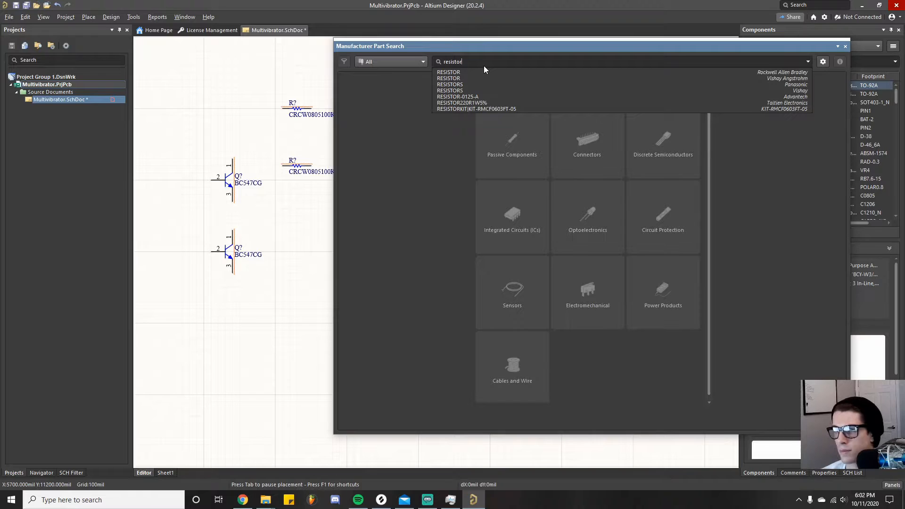
{"action": "type", "text": " 100k"}
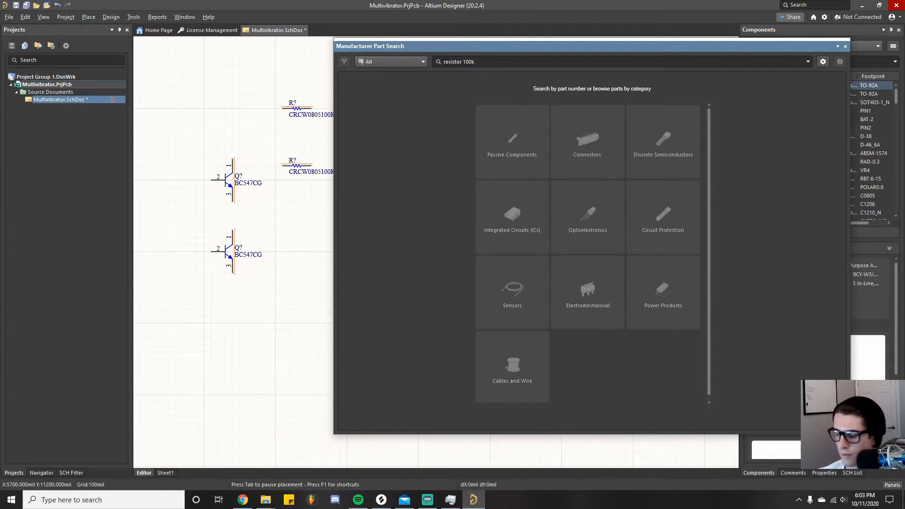
{"action": "type", "text": " 5% 0805"}
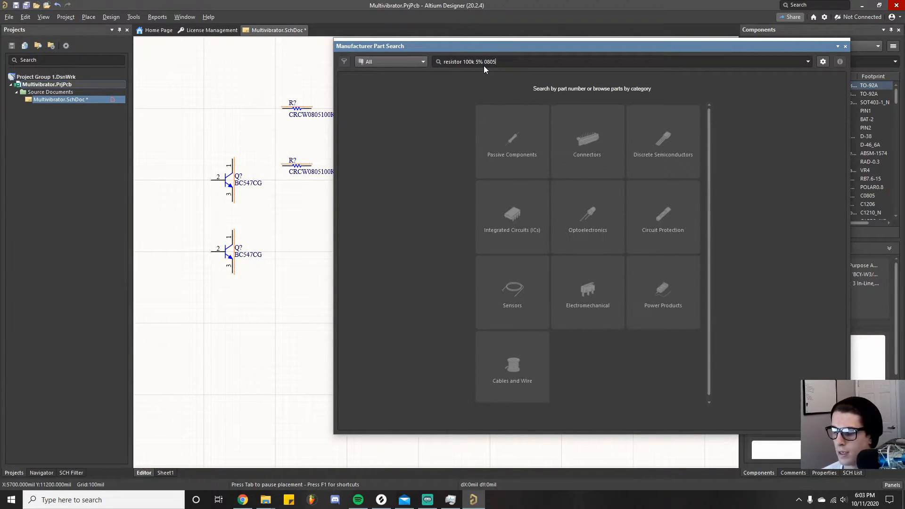
{"action": "key", "text": "Return"}
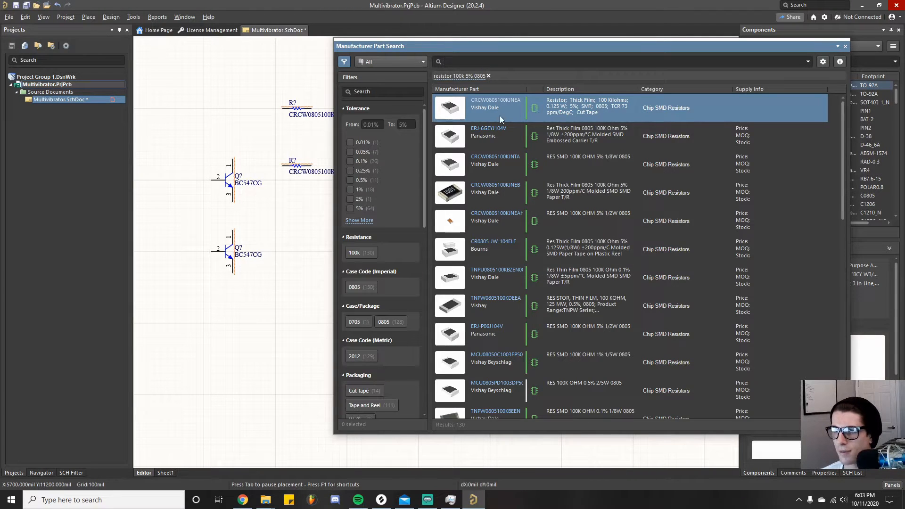
Place two more CRCW0805100KJNEA resistors on the schematic, one below the other under the existing two.
{"action": "right_click", "coordinate": [503, 109]}
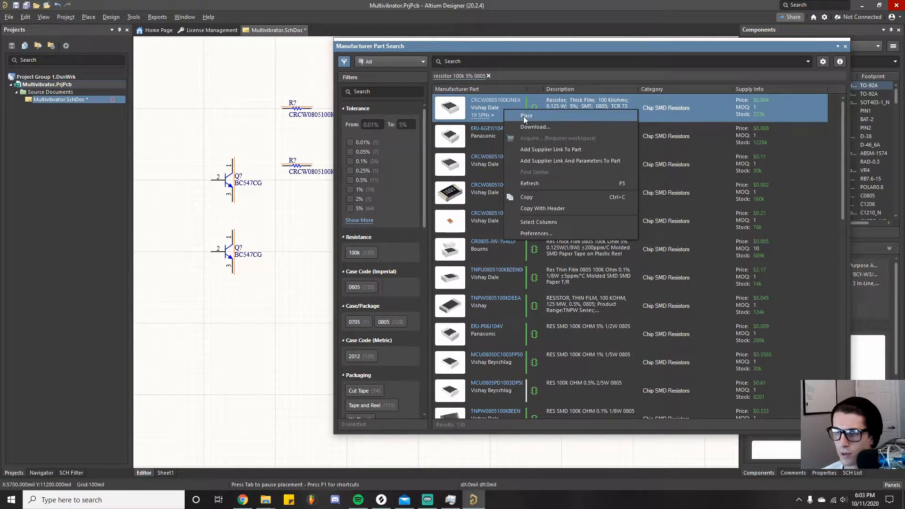
{"action": "left_click", "coordinate": [524, 116]}
{"action": "left_click", "coordinate": [283, 236]}
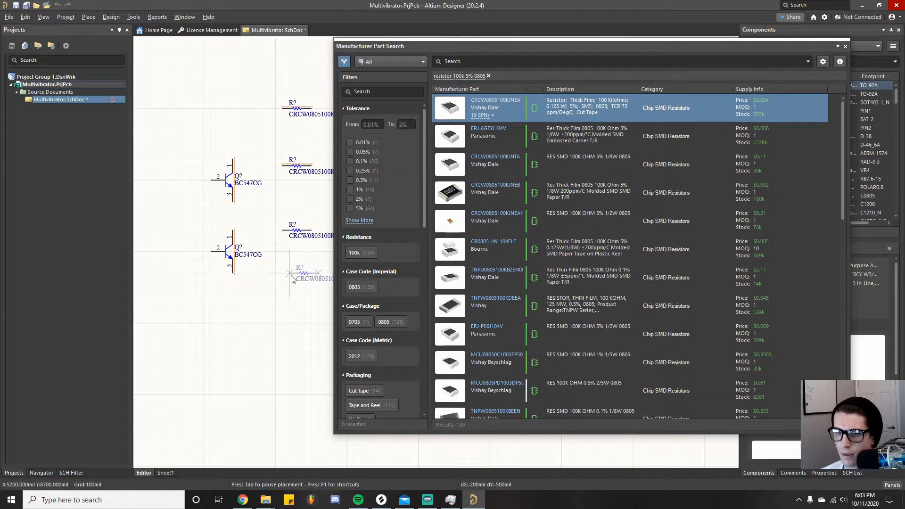
{"action": "left_click", "coordinate": [286, 278]}
{"action": "key", "text": "Escape"}
{"action": "left_click", "coordinate": [281, 316]}
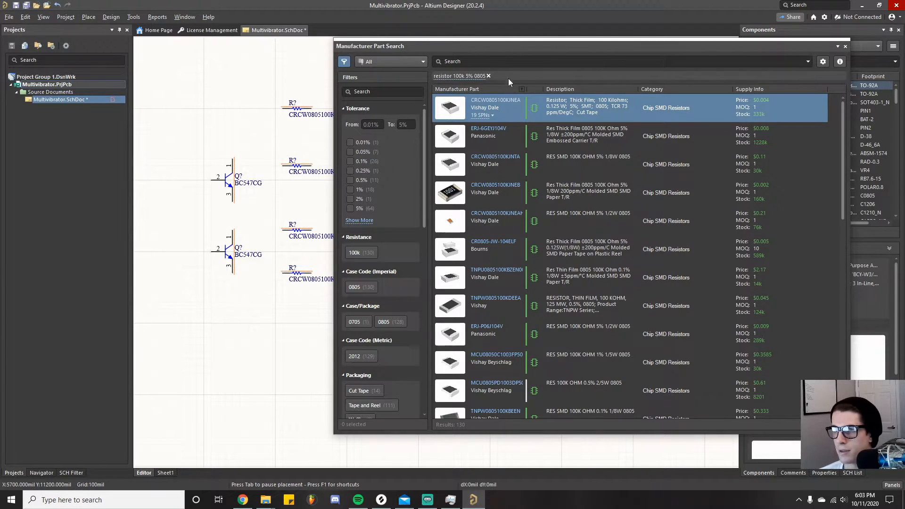
Replace the resistor search with a search of all categories for "capacitor 22nF 16V 0603".
{"action": "left_click", "coordinate": [488, 76]}
{"action": "type", "text": "capa"}
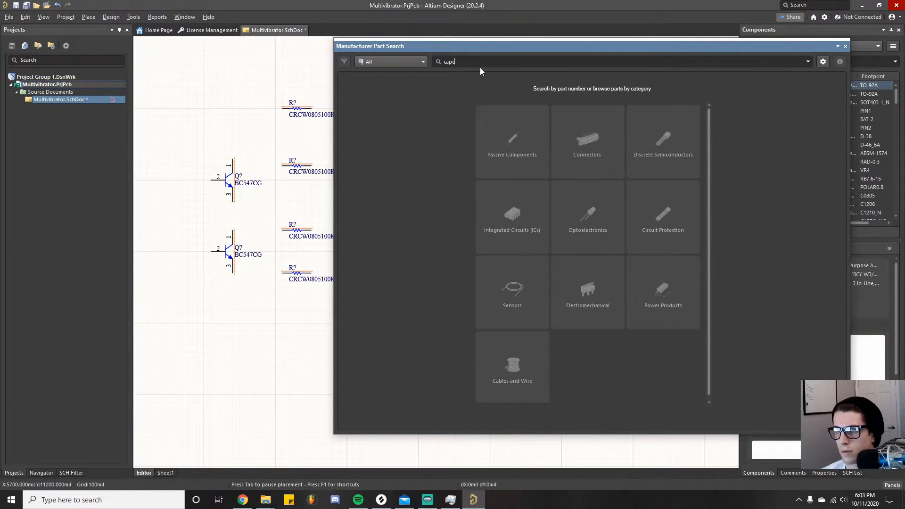
{"action": "key", "text": "BackSpace"}
{"action": "type", "text": "acitor"}
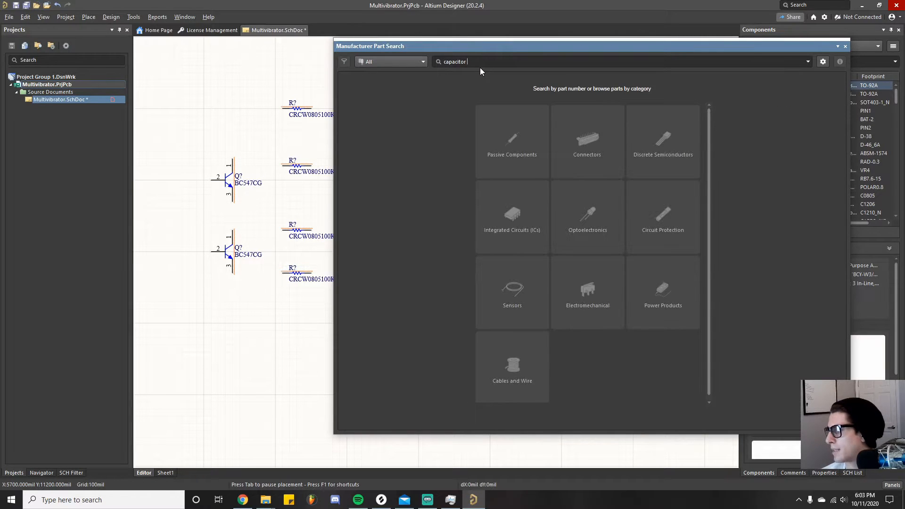
{"action": "type", "text": " 22nF"}
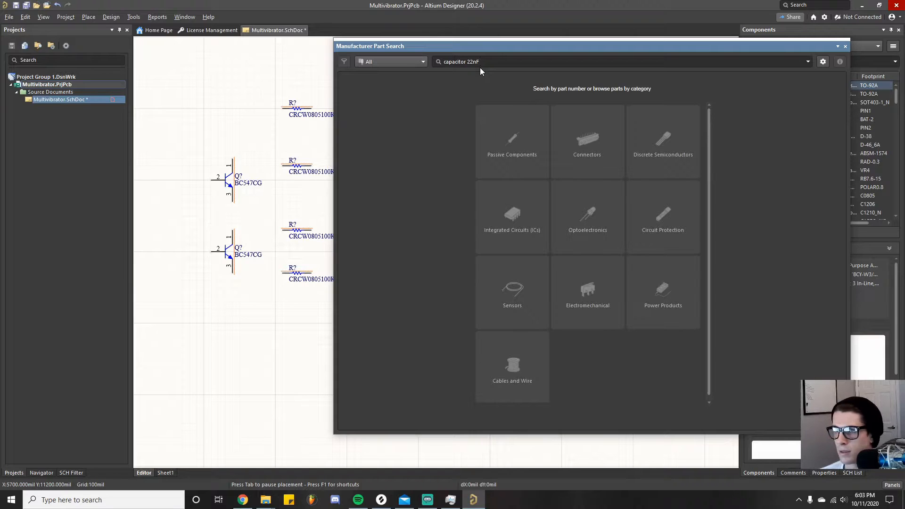
{"action": "type", "text": " 16"}
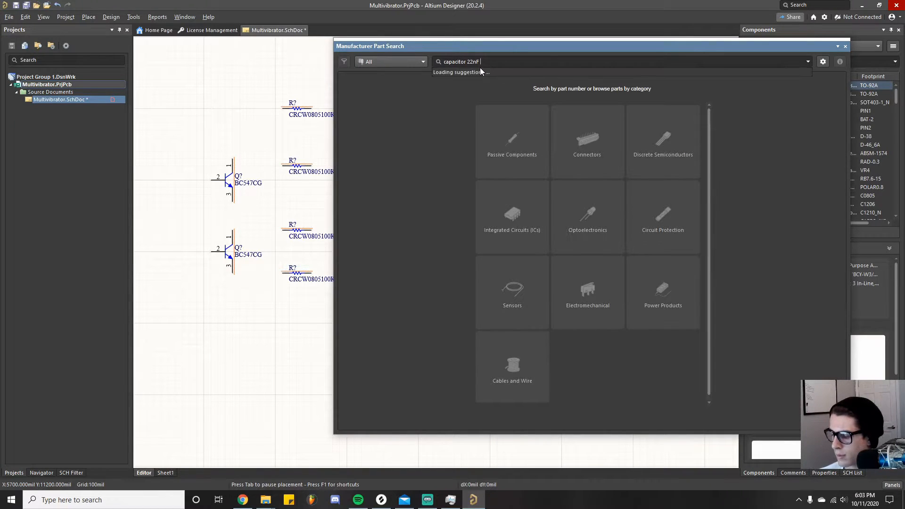
{"action": "type", "text": "V 0603"}
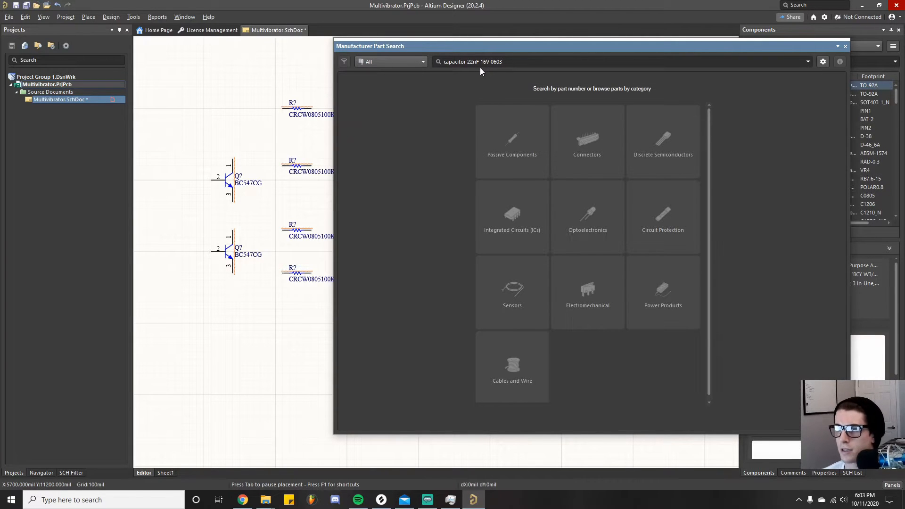
{"action": "key", "text": "Return"}
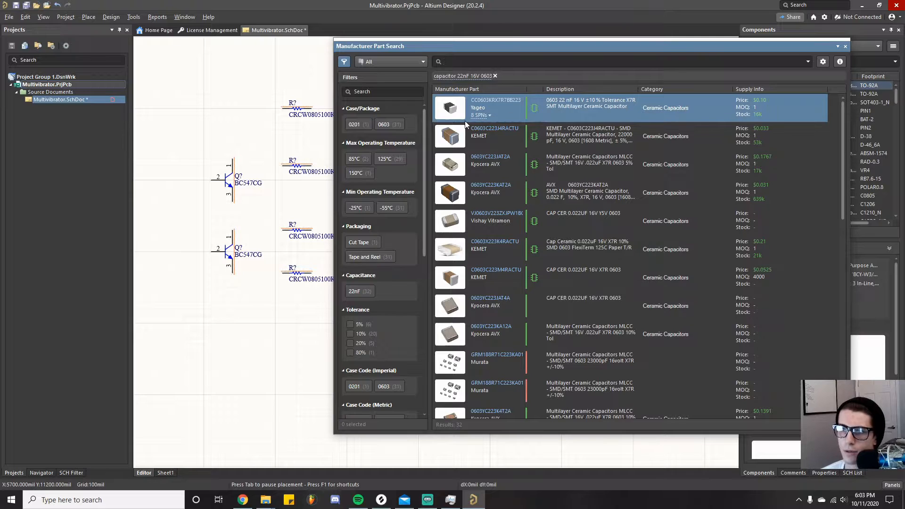
Place two Yageo CC0603KRX7R7BB223 capacitors on the schematic, one above the other beneath the transistors.
{"action": "right_click", "coordinate": [507, 98]}
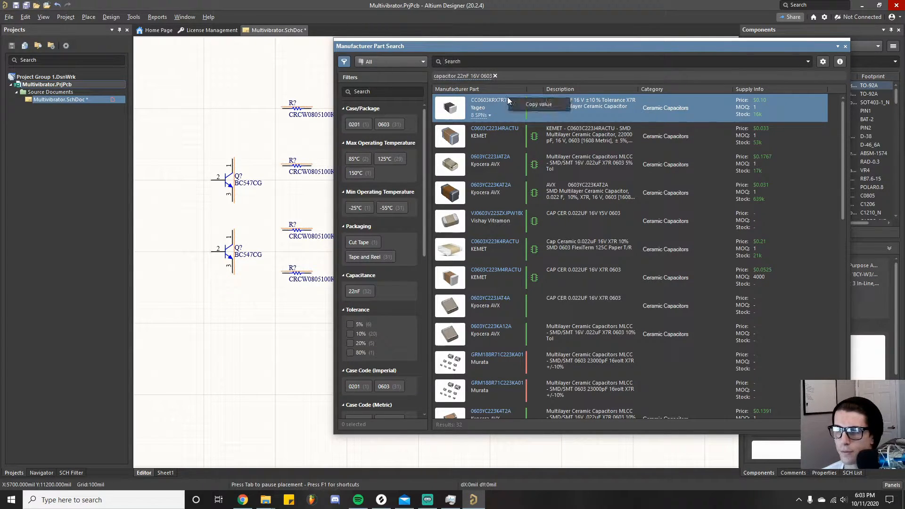
{"action": "left_click", "coordinate": [504, 109]}
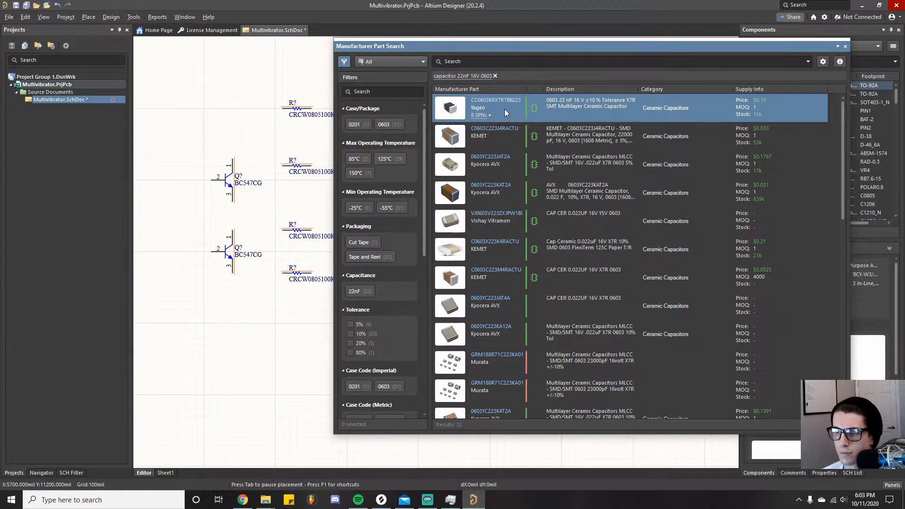
{"action": "right_click", "coordinate": [508, 108]}
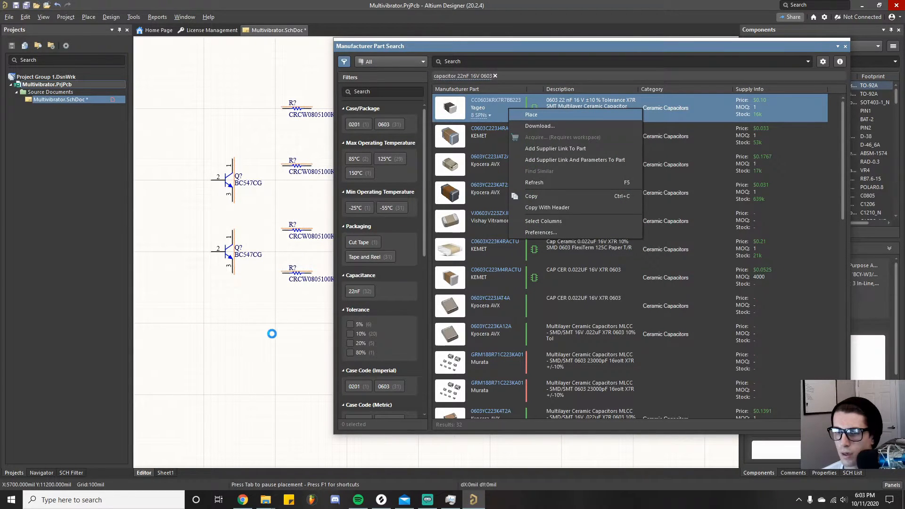
{"action": "left_click", "coordinate": [232, 303]}
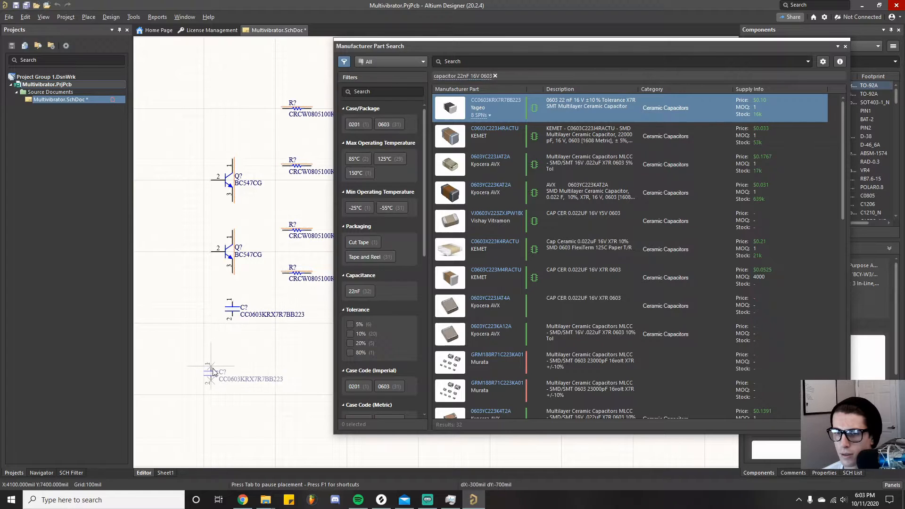
{"action": "left_click", "coordinate": [225, 367]}
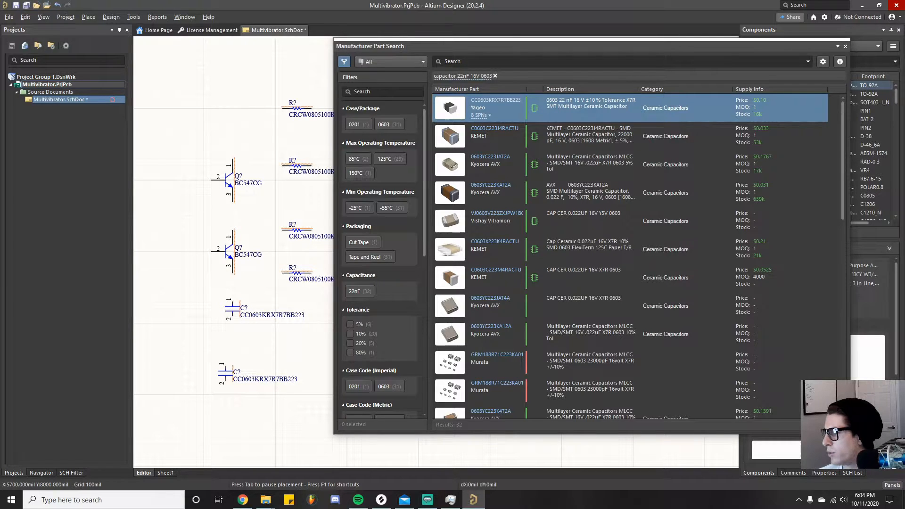
Clear the capacitor search term to return to the part category overview.
{"action": "left_click", "coordinate": [495, 76]}
{"action": "left_click", "coordinate": [494, 63]}
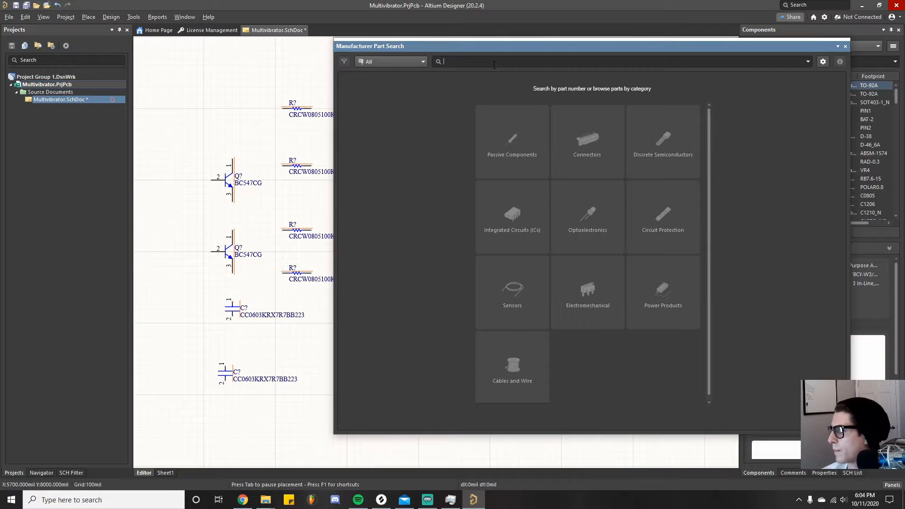
{"action": "type", "text": "connector"}
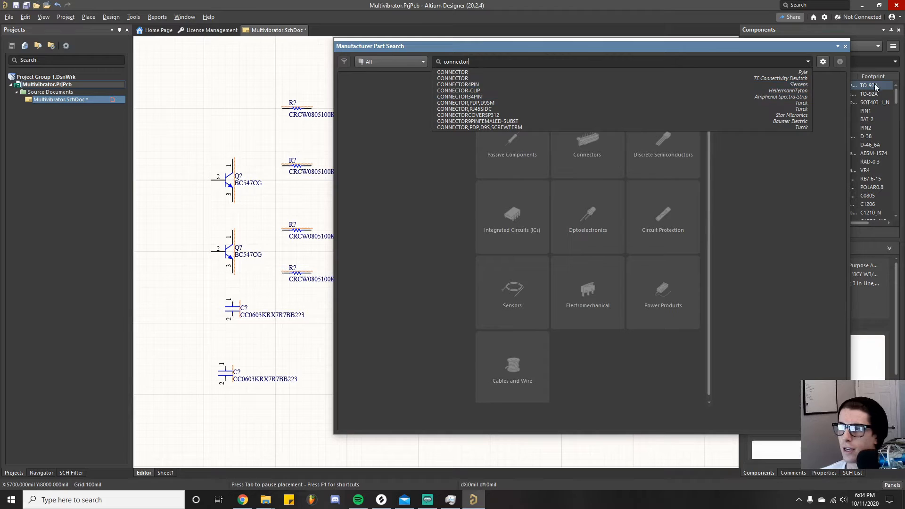
{"action": "left_click_drag", "start_coordinate": [496, 62], "coordinate": [416, 62]}
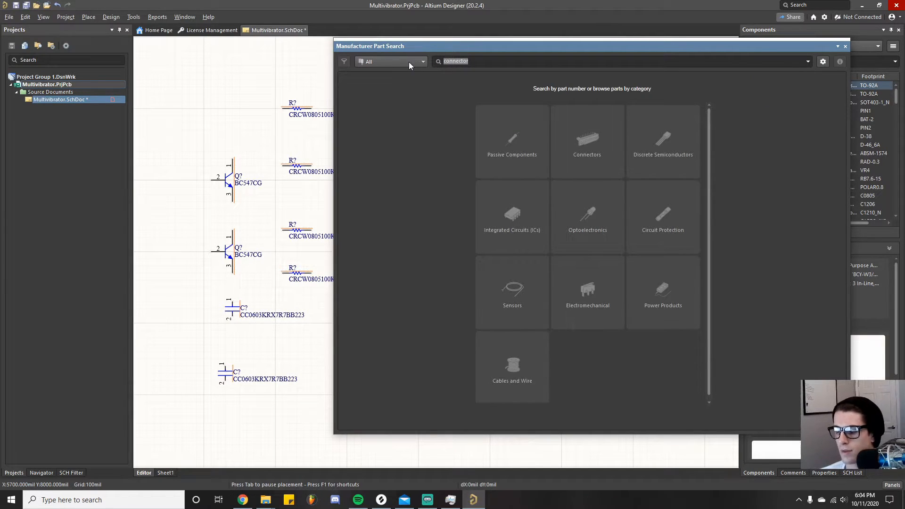
{"action": "key", "text": "BackSpace"}
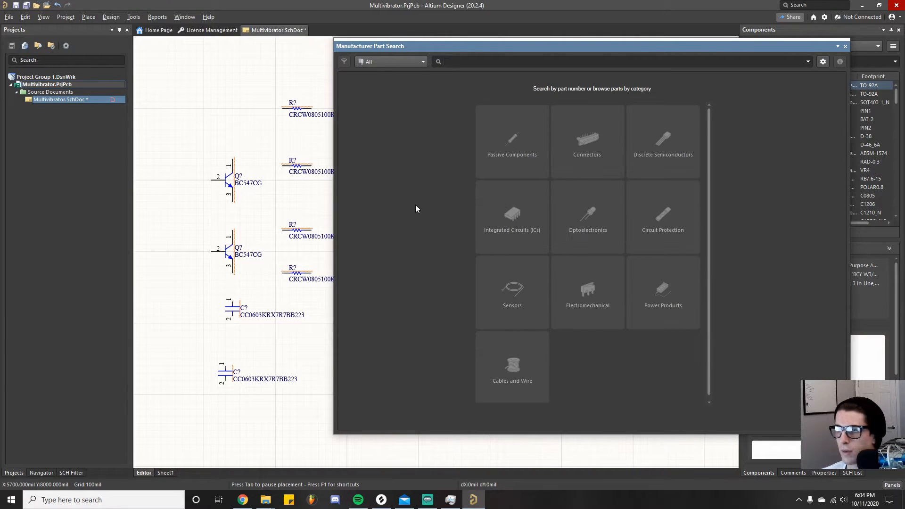
Browse the Connectors category and look through its filters for number of contacts, mount, plating, pitch, contact material and gender.
{"action": "left_click", "coordinate": [583, 152]}
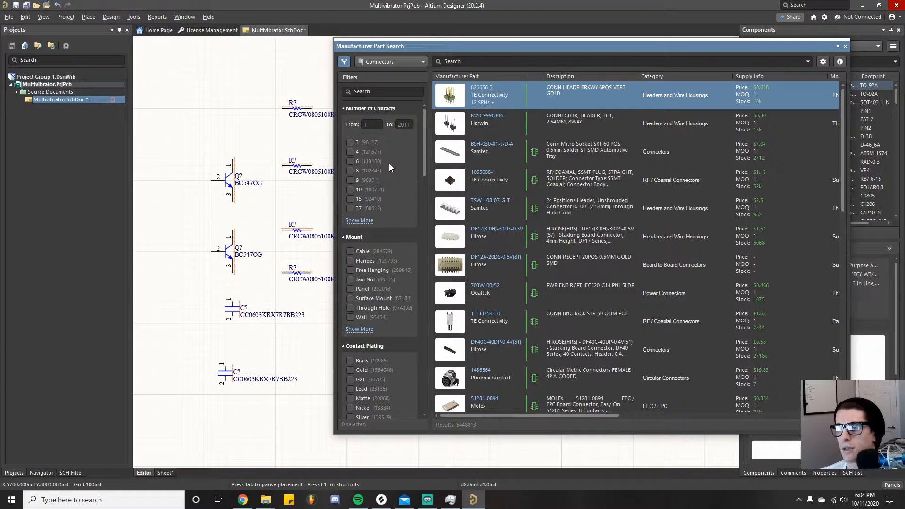
{"action": "scroll", "coordinate": [401, 167], "scroll_direction": "down", "scroll_amount": 2}
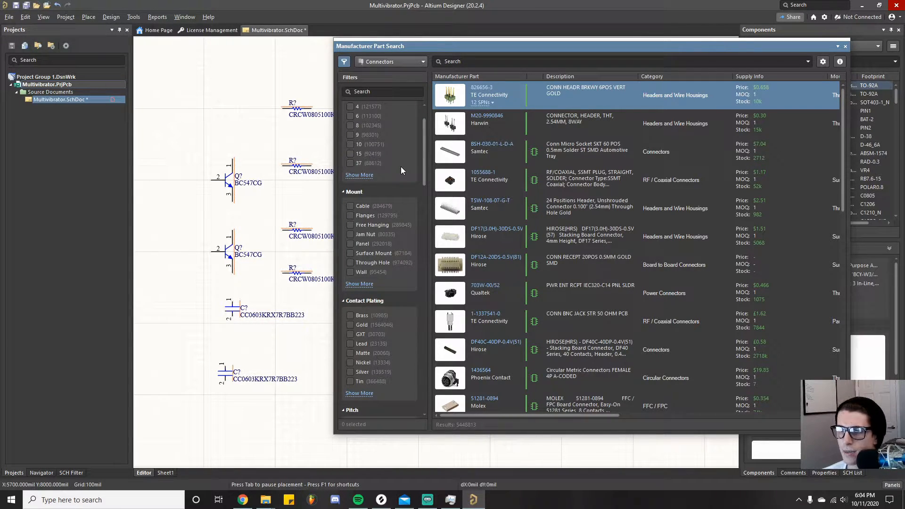
{"action": "scroll", "coordinate": [401, 171], "scroll_direction": "up", "scroll_amount": 2}
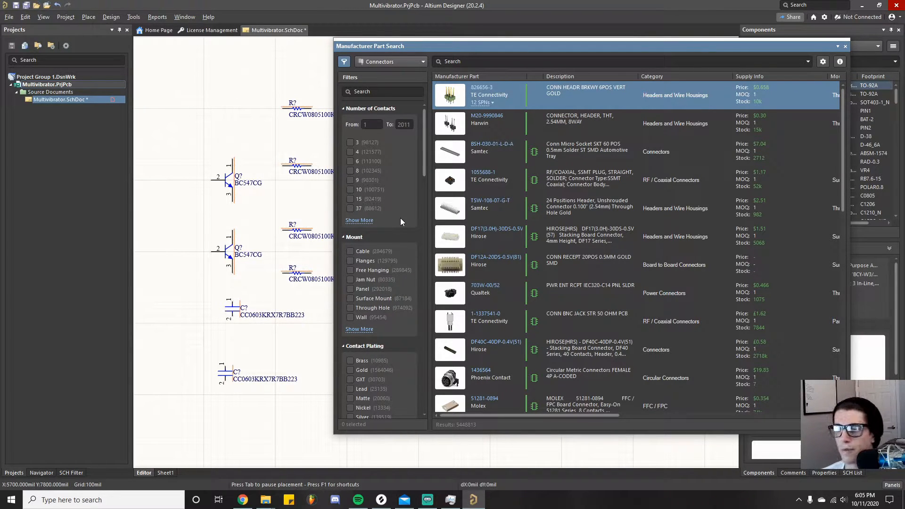
{"action": "scroll", "coordinate": [400, 218], "scroll_direction": "down", "scroll_amount": 5}
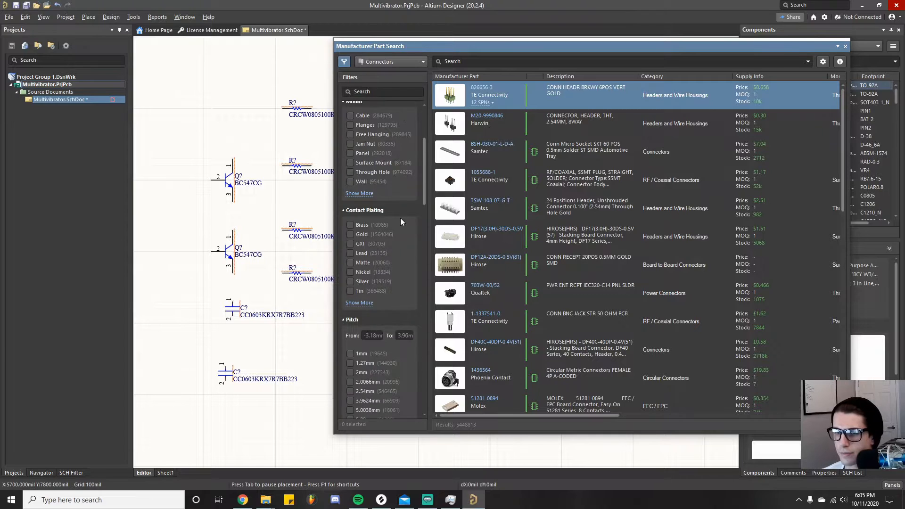
{"action": "scroll", "coordinate": [411, 208], "scroll_direction": "down", "scroll_amount": 5}
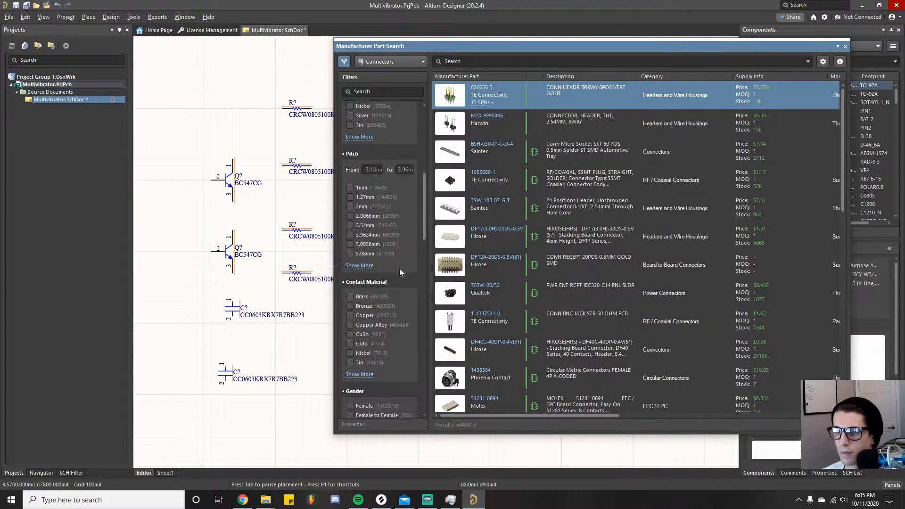
{"action": "scroll", "coordinate": [400, 272], "scroll_direction": "down", "scroll_amount": 2}
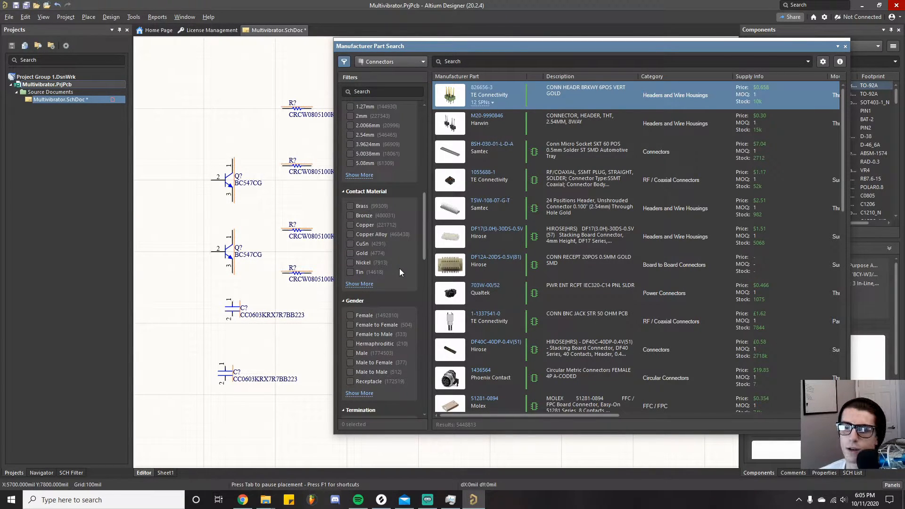
{"action": "scroll", "coordinate": [399, 272], "scroll_direction": "up", "scroll_amount": 4}
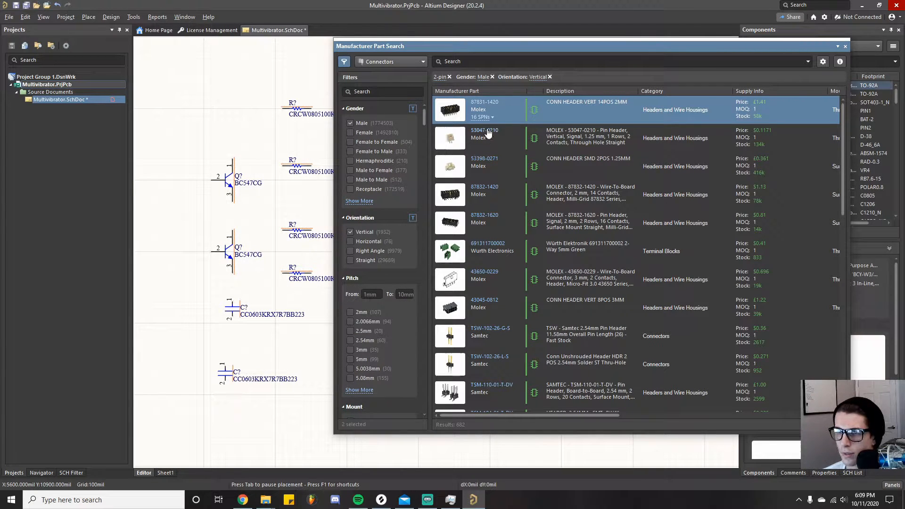
Place one Molex 53047-0210 two-pin header on the schematic, above and to the left of the upper transistor.
{"action": "right_click", "coordinate": [490, 136]}
{"action": "left_click", "coordinate": [506, 135]}
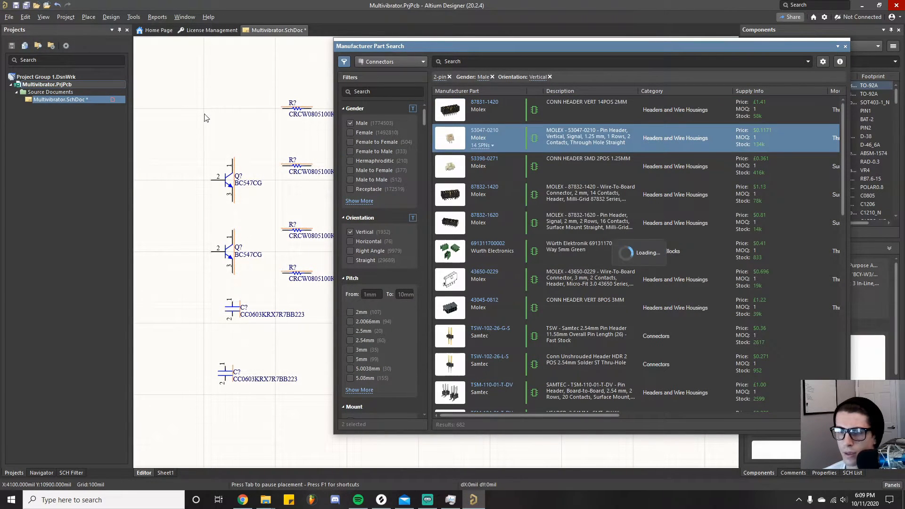
{"action": "left_click", "coordinate": [190, 142]}
{"action": "key", "text": "Escape"}
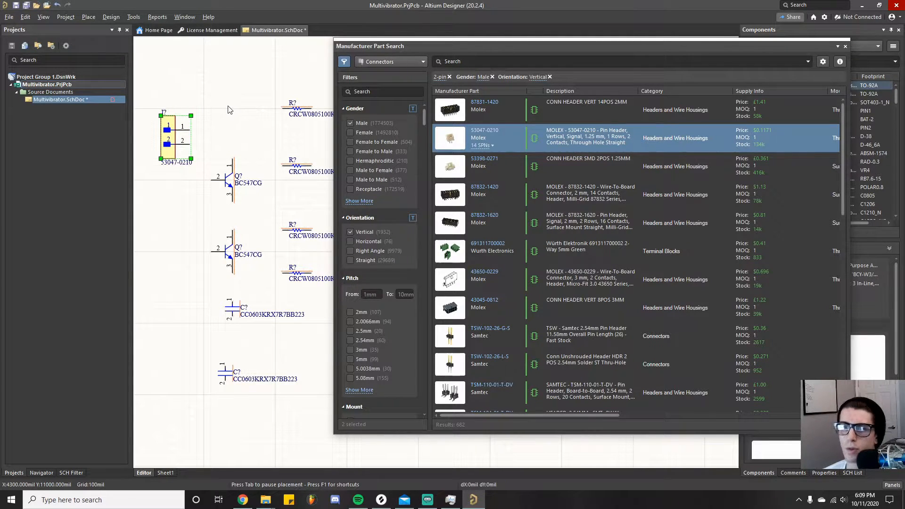
{"action": "left_click", "coordinate": [235, 103]}
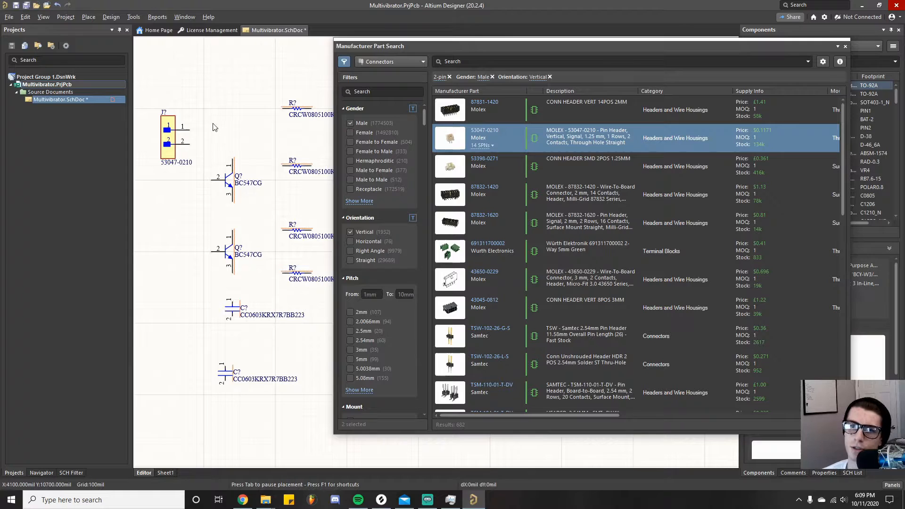
Deselect the placed connector and close Manufacturer Part Search to uncover the whole schematic.
{"action": "left_click_drag", "start_coordinate": [147, 109], "coordinate": [201, 170]}
{"action": "left_click", "coordinate": [236, 98]}
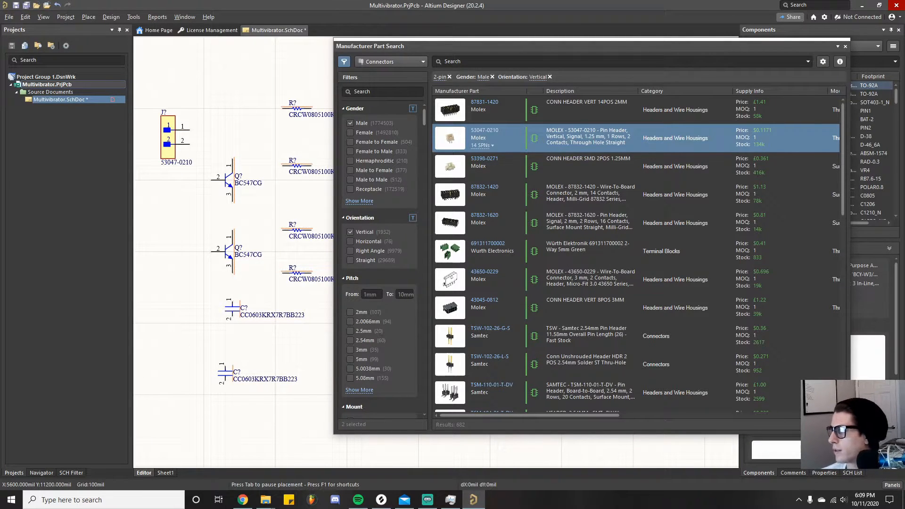
{"action": "left_click", "coordinate": [845, 46]}
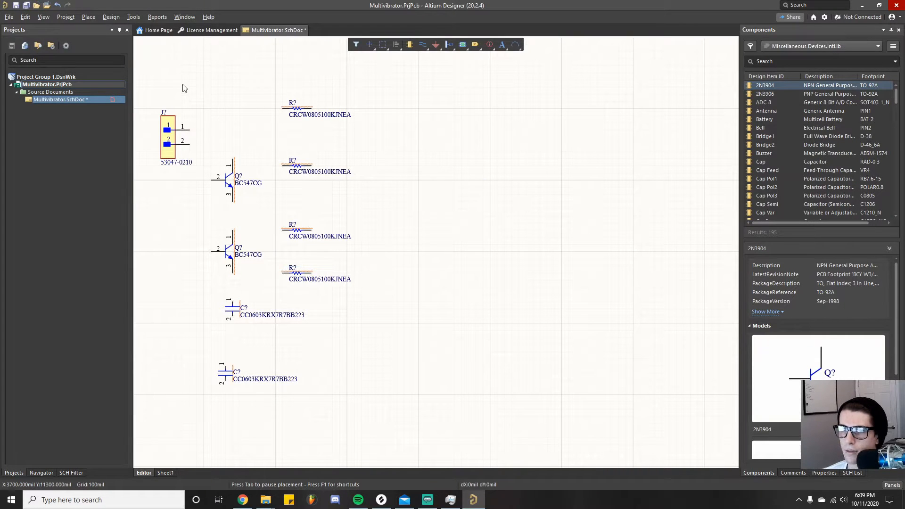
Move the transistors, resistors and capacitors as a group to the right of the connector, leaving a wide open area between them.
{"action": "left_click", "coordinate": [420, 402]}
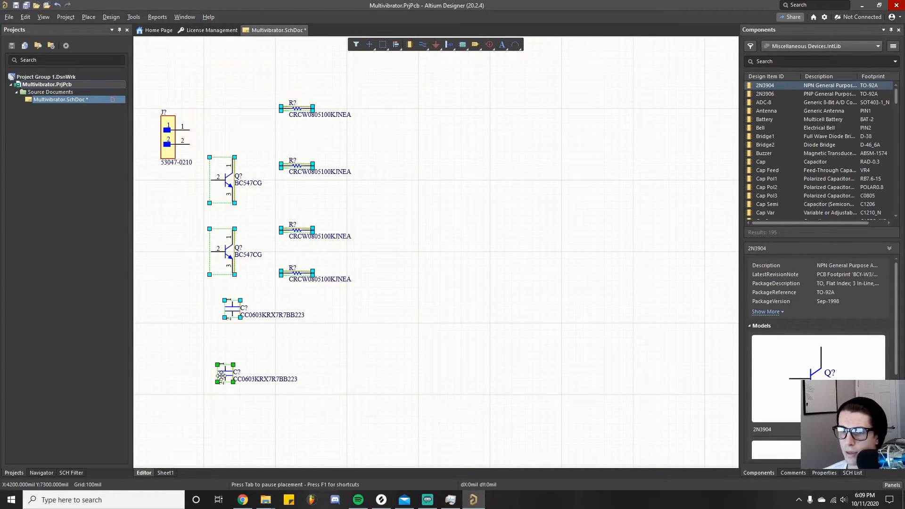
{"action": "left_click_drag", "start_coordinate": [226, 381], "coordinate": [497, 359]}
{"action": "left_click", "coordinate": [259, 105]}
{"action": "left_click_drag", "start_coordinate": [255, 89], "coordinate": [358, 277]}
{"action": "left_click", "coordinate": [616, 387]}
{"action": "left_click", "coordinate": [306, 194]}
{"action": "scroll", "coordinate": [231, 193], "scroll_direction": "down", "scroll_amount": 1, "text": "ctrl"}
{"action": "right_click_drag", "start_coordinate": [228, 186], "coordinate": [364, 278]}
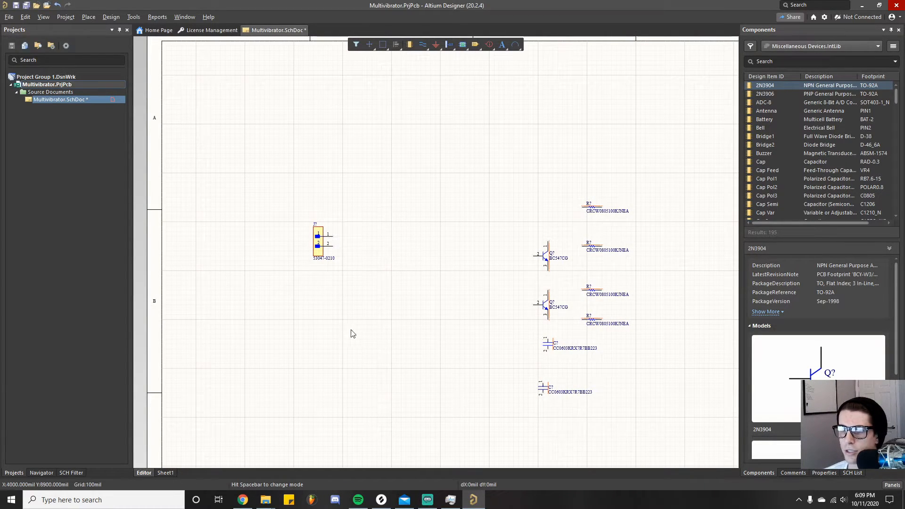
{"action": "scroll", "coordinate": [309, 256], "scroll_direction": "down", "scroll_amount": 1, "text": "ctrl"}
{"action": "right_click_drag", "start_coordinate": [360, 345], "coordinate": [345, 301]}
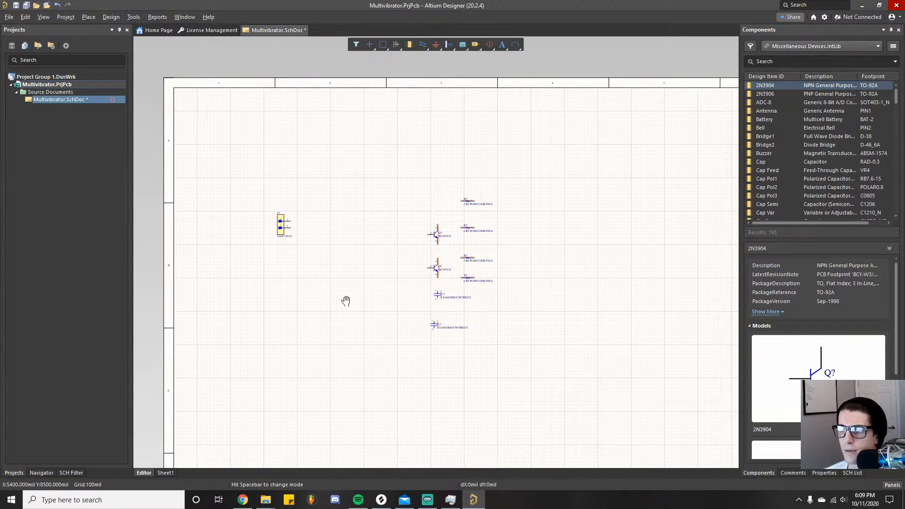
Set the schematic's standard sheet size to A in the document options.
{"action": "left_click", "coordinate": [823, 473]}
{"action": "left_click", "coordinate": [816, 335]}
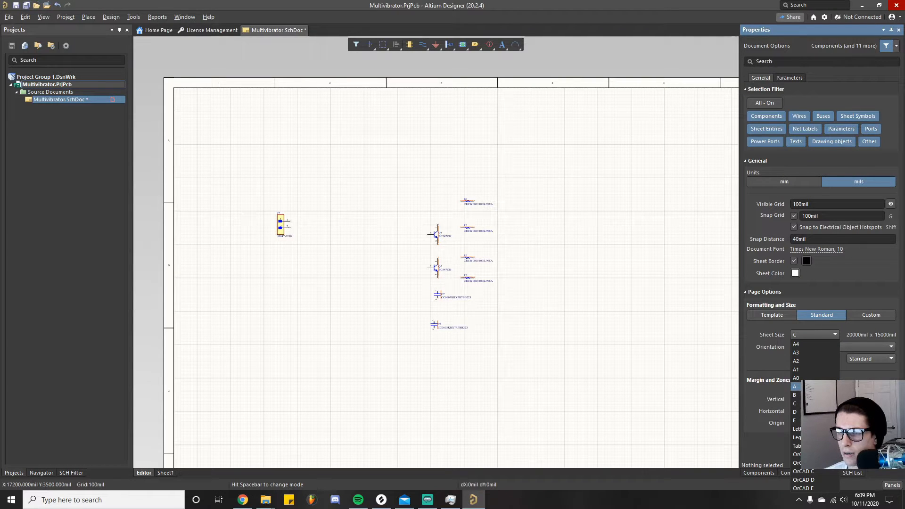
{"action": "left_click", "coordinate": [801, 386]}
{"action": "scroll", "coordinate": [329, 338], "scroll_direction": "down", "scroll_amount": 5}
{"action": "scroll", "coordinate": [329, 337], "scroll_direction": "down", "scroll_amount": 1, "text": "ctrl"}
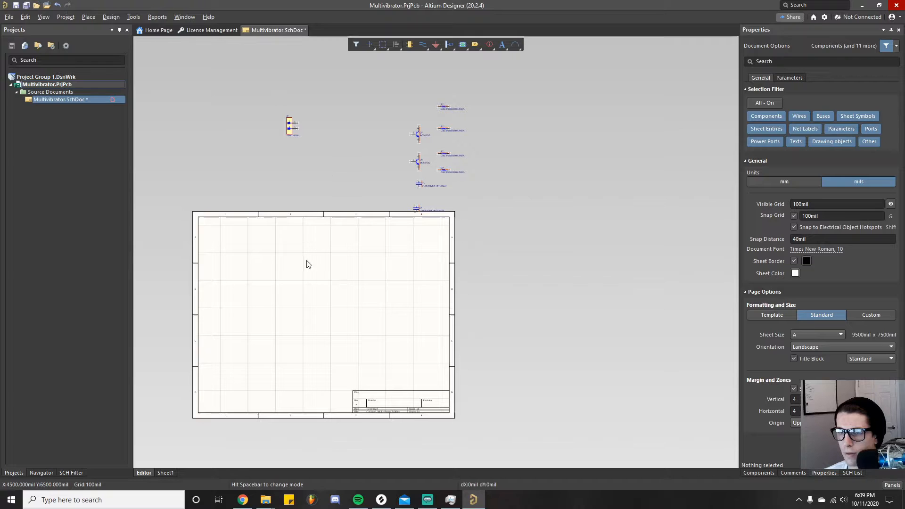
{"action": "scroll", "coordinate": [333, 214], "scroll_direction": "up", "scroll_amount": 2, "text": "ctrl"}
{"action": "right_click_drag", "start_coordinate": [333, 180], "coordinate": [425, 282]}
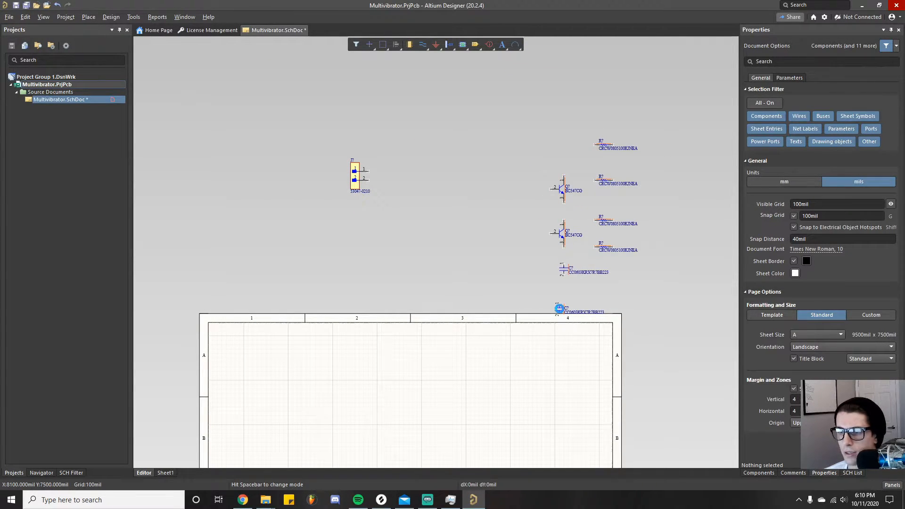
Try to select the components lying outside the sheet together, starting from the lower capacitor.
{"action": "left_click", "coordinate": [560, 312]}
{"action": "left_click_drag", "start_coordinate": [562, 350], "coordinate": [320, 114]}
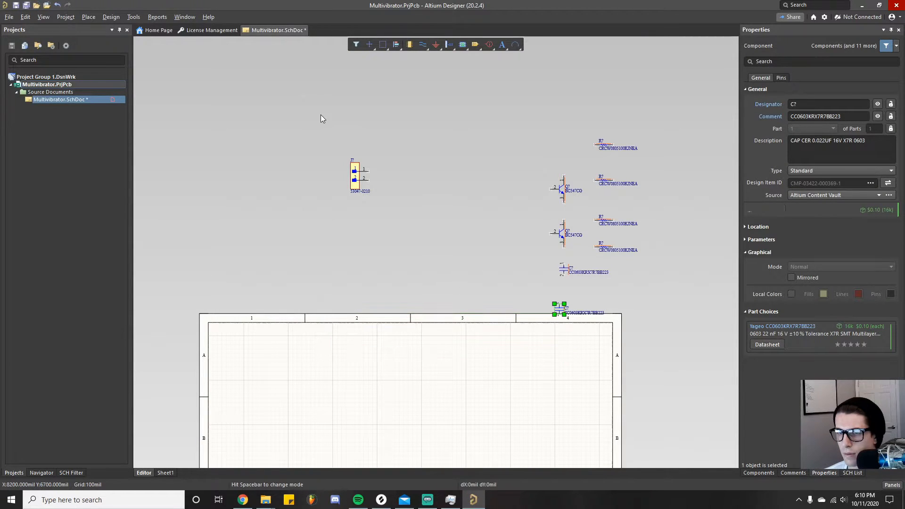
{"action": "left_click_drag", "start_coordinate": [607, 349], "coordinate": [318, 88]}
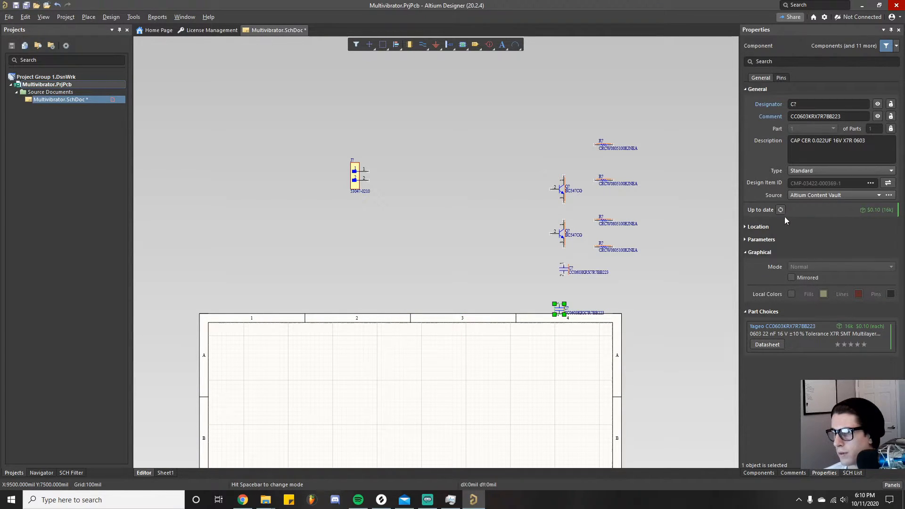
{"action": "left_click", "coordinate": [545, 404]}
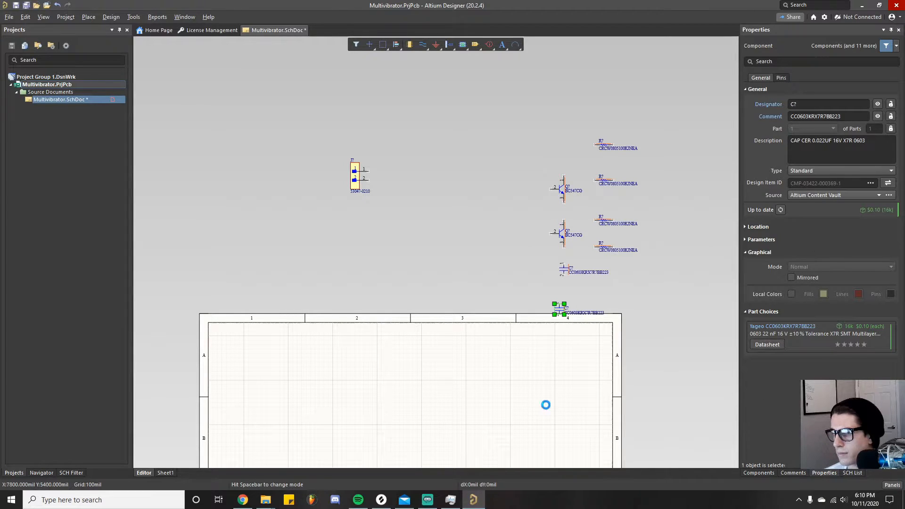
Set the schematic's sheet size back to C so that it encloses all the components.
{"action": "left_click", "coordinate": [812, 333]}
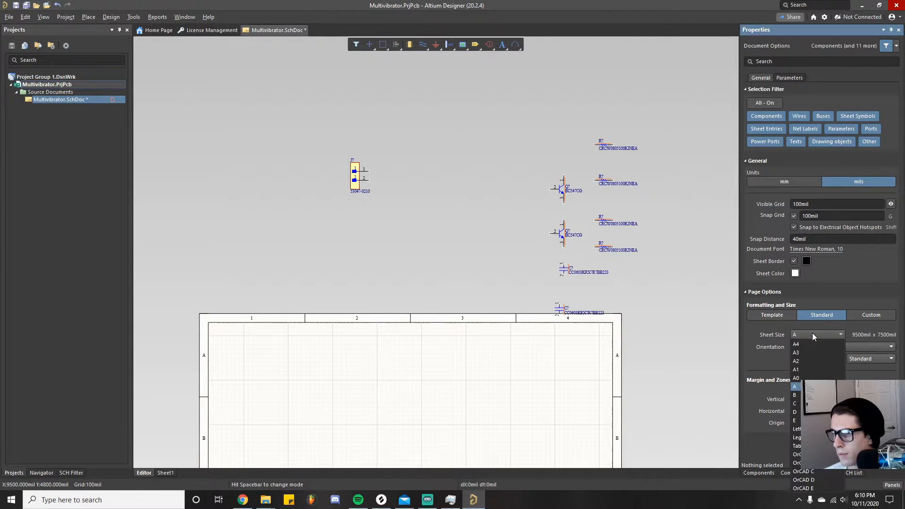
{"action": "left_click", "coordinate": [794, 403]}
{"action": "scroll", "coordinate": [375, 274], "scroll_direction": "down", "scroll_amount": 5, "text": "ctrl"}
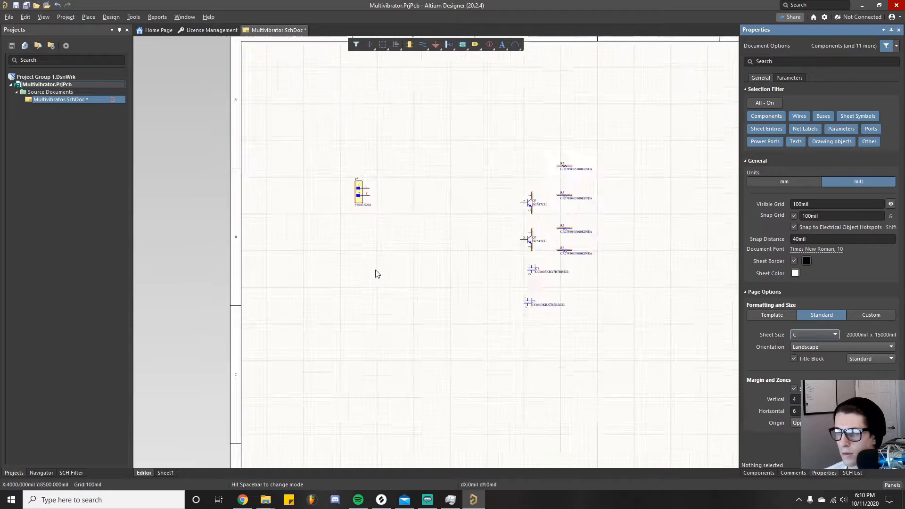
{"action": "scroll", "coordinate": [390, 288], "scroll_direction": "up", "scroll_amount": 2, "text": "ctrl"}
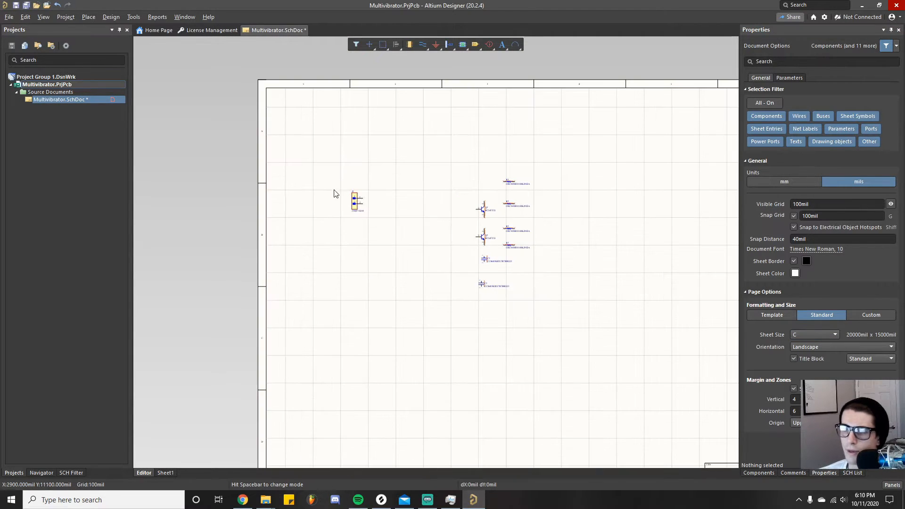
{"action": "scroll", "coordinate": [347, 267], "scroll_direction": "down", "scroll_amount": 2, "text": "ctrl"}
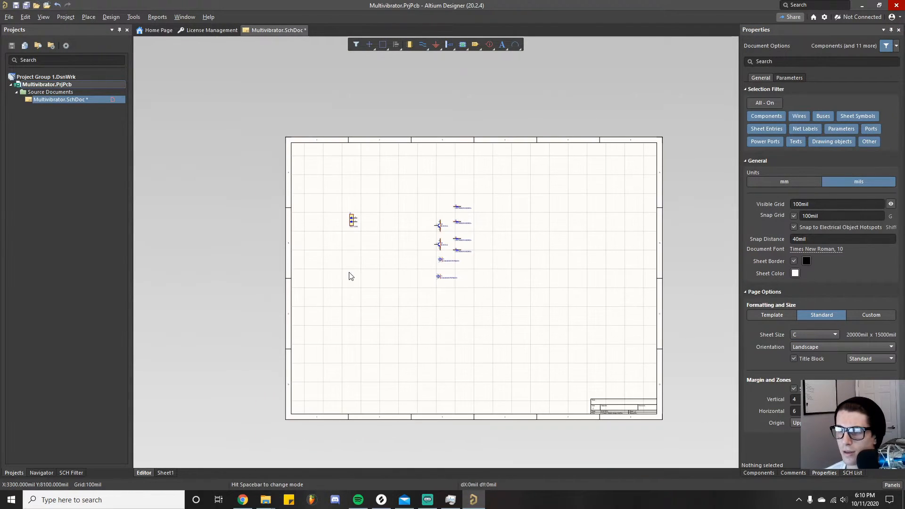
Move all nine components together into the lower-left corner of the C-size sheet.
{"action": "left_click_drag", "start_coordinate": [348, 181], "coordinate": [573, 333]}
{"action": "left_click_drag", "start_coordinate": [354, 222], "coordinate": [311, 355]}
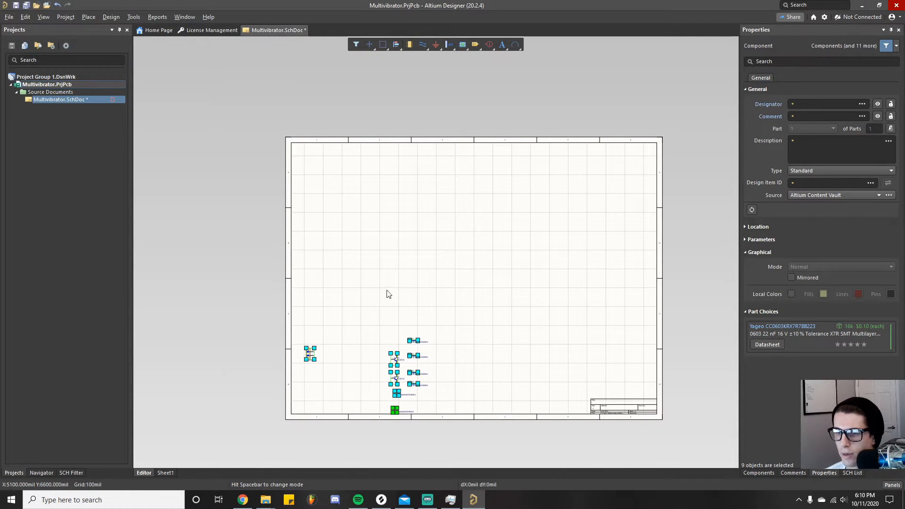
{"action": "left_click", "coordinate": [389, 289]}
Set the sheet size to A with the relocated components inside the sheet border.
{"action": "left_click", "coordinate": [821, 334]}
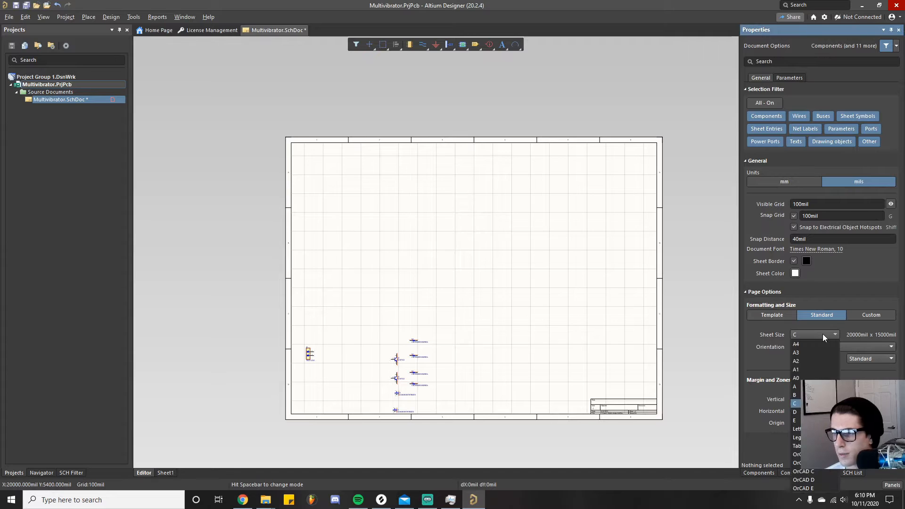
{"action": "left_click", "coordinate": [795, 386]}
{"action": "scroll", "coordinate": [368, 309], "scroll_direction": "up", "scroll_amount": 2, "text": "ctrl"}
{"action": "right_click_drag", "start_coordinate": [368, 309], "coordinate": [405, 131]}
{"action": "scroll", "coordinate": [428, 165], "scroll_direction": "up", "scroll_amount": 2, "text": "ctrl"}
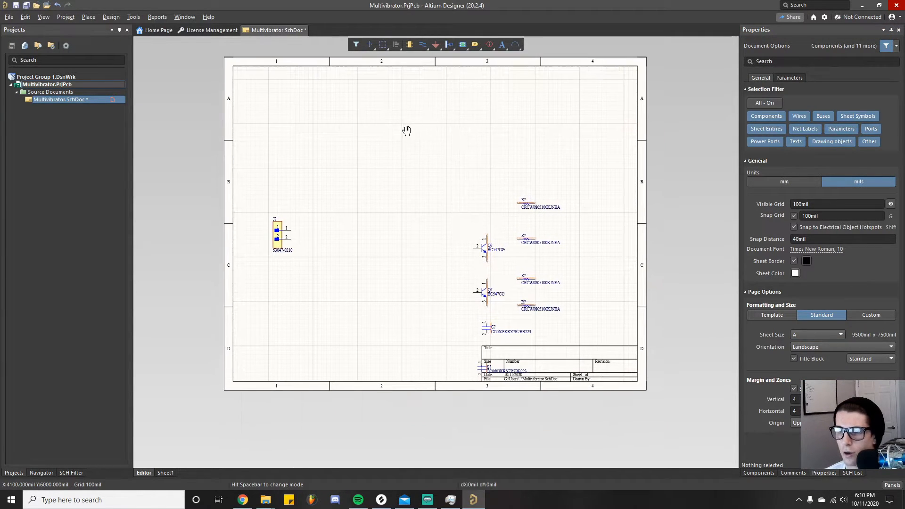
Move the lower capacitor out of the title block to the open area left of the upper transistor.
{"action": "left_click_drag", "start_coordinate": [485, 368], "coordinate": [426, 240]}
{"action": "scroll", "coordinate": [319, 212], "scroll_direction": "up", "scroll_amount": 2, "text": "ctrl"}
{"action": "right_click_drag", "start_coordinate": [239, 253], "coordinate": [351, 304]}
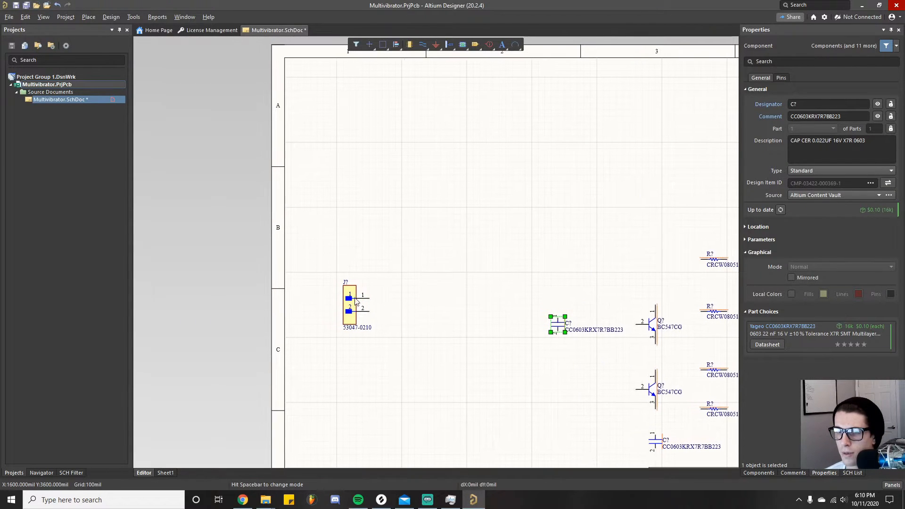
Move the 53047-0210 connector slightly up and to the left along the sheet's left side.
{"action": "left_click", "coordinate": [350, 305]}
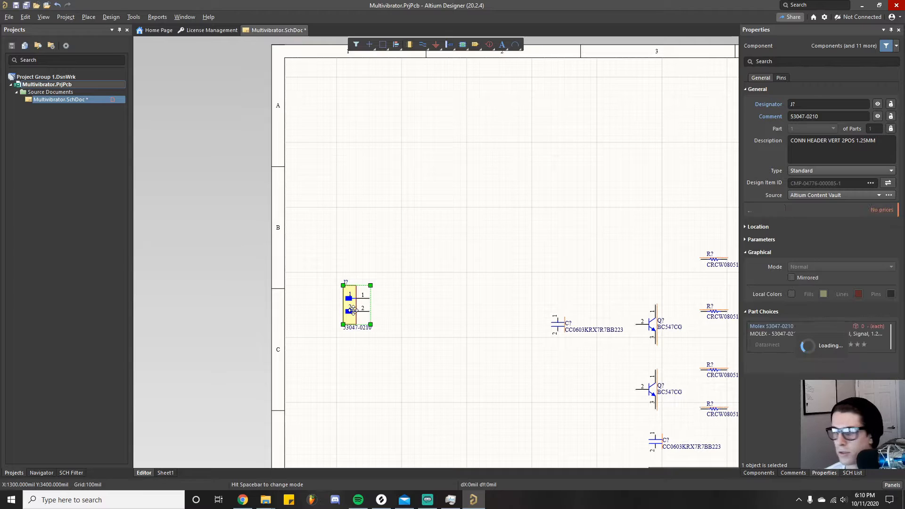
{"action": "left_click_drag", "start_coordinate": [350, 305], "coordinate": [354, 283]}
{"action": "left_click", "coordinate": [346, 272]}
{"action": "scroll", "coordinate": [348, 278], "scroll_direction": "up", "scroll_amount": 2, "text": "ctrl"}
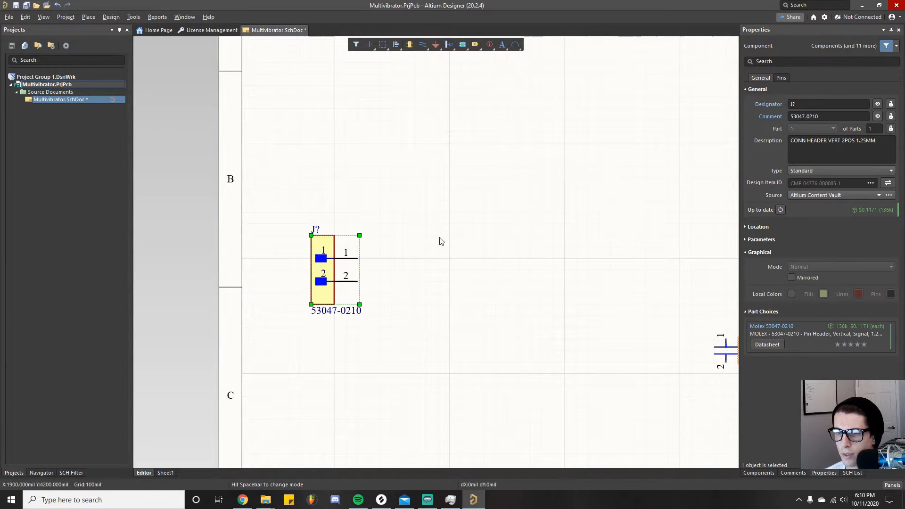
{"action": "left_click", "coordinate": [422, 281]}
Move the upper BC547CG transistor down and left, into the open space below and to the right of the connector.
{"action": "scroll", "coordinate": [422, 283], "scroll_direction": "down", "scroll_amount": 3, "text": "ctrl"}
{"action": "right_click_drag", "start_coordinate": [461, 305], "coordinate": [352, 298]}
{"action": "left_click", "coordinate": [509, 317]}
{"action": "left_click_drag", "start_coordinate": [495, 305], "coordinate": [415, 227]}
{"action": "left_click", "coordinate": [509, 272]}
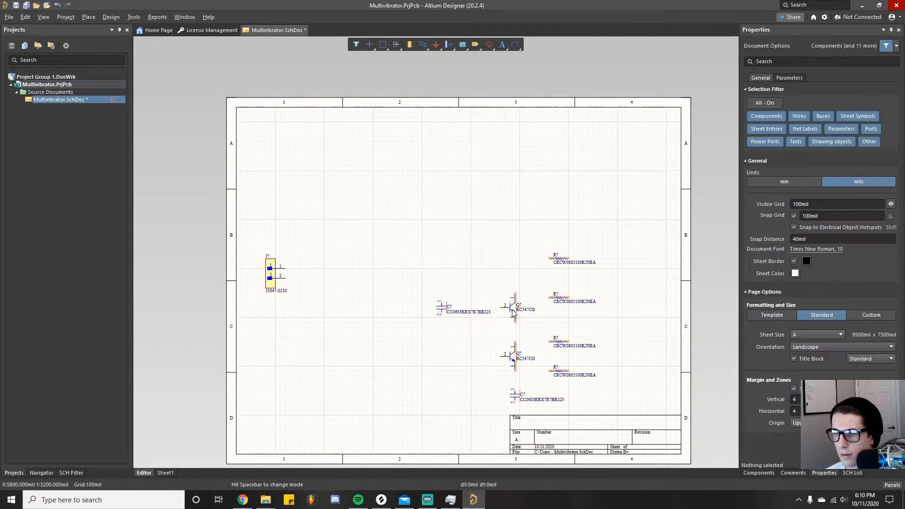
{"action": "left_click", "coordinate": [511, 310]}
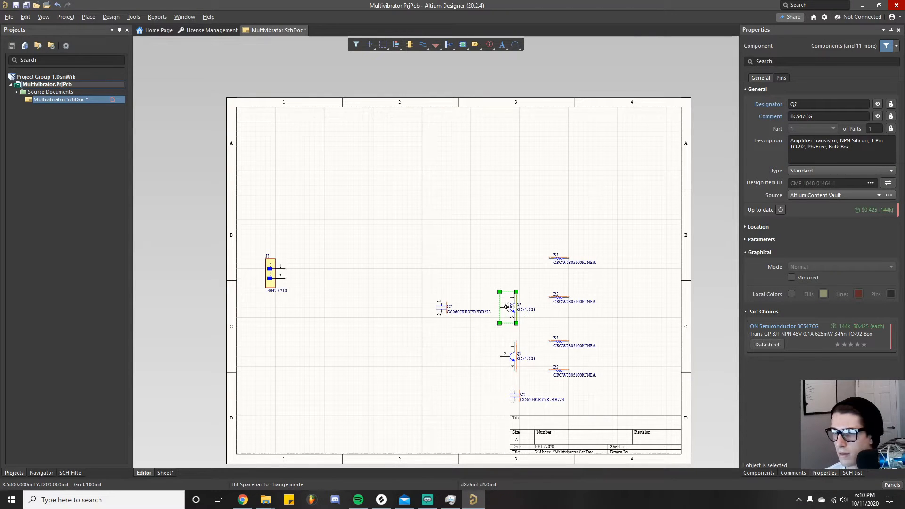
{"action": "left_click", "coordinate": [509, 309]}
{"action": "left_click_drag", "start_coordinate": [508, 309], "coordinate": [361, 367]}
{"action": "scroll", "coordinate": [365, 390], "scroll_direction": "up", "scroll_amount": 2, "text": "ctrl"}
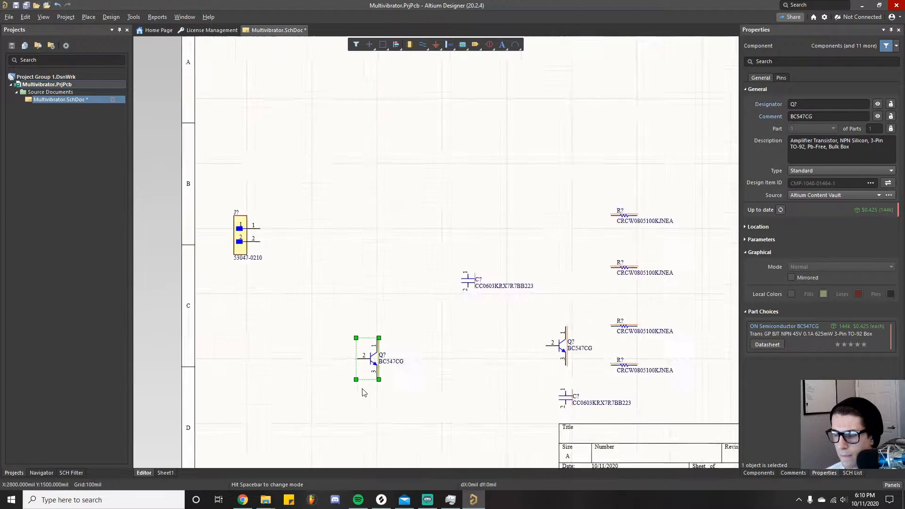
{"action": "left_click", "coordinate": [470, 317]}
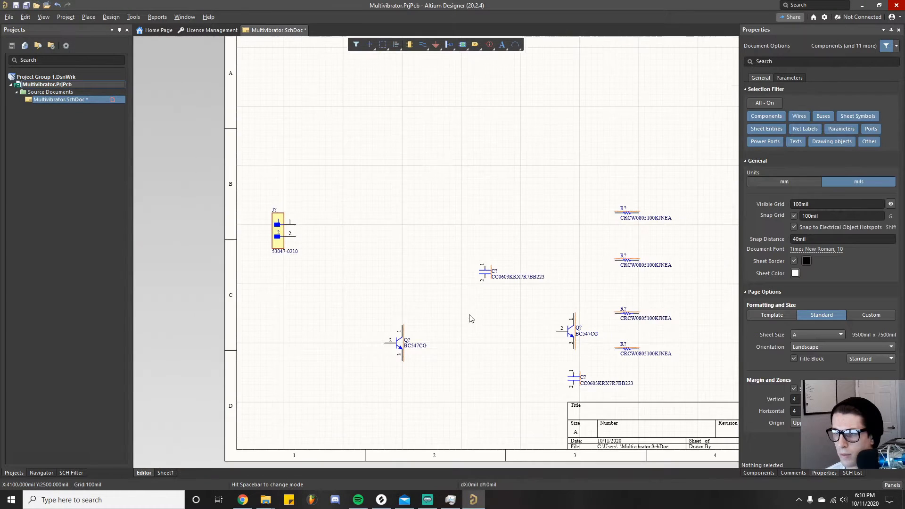
Rotate the right-hand BC547CG transistor by 180 degrees and align it horizontally with the left-hand transistor.
{"action": "left_click", "coordinate": [570, 335]}
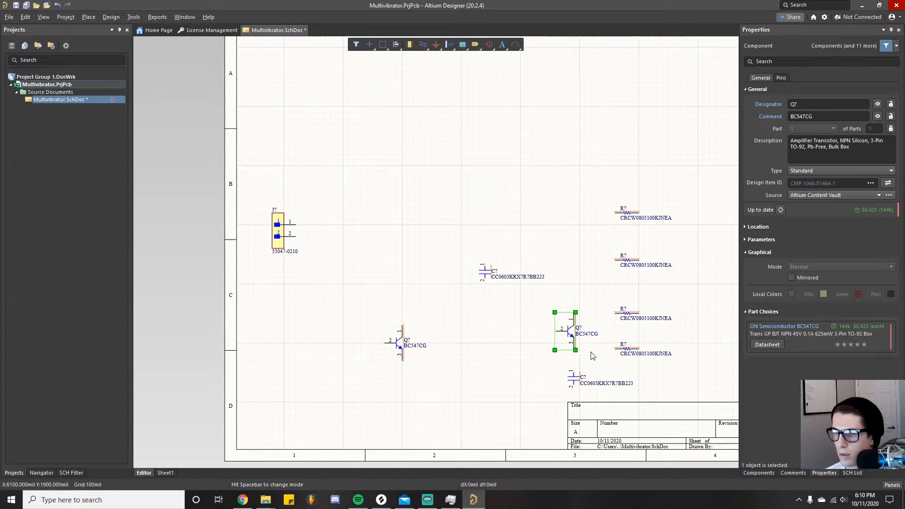
{"action": "key", "text": "space"}
{"action": "key", "text": "space"}
{"action": "mouse_move", "coordinate": [570, 335]}
{"action": "left_mouse_down"}
{"action": "mouse_move", "coordinate": [564, 320]}
{"action": "mouse_move", "coordinate": [582, 342]}
{"action": "left_mouse_up"}
{"action": "left_click", "coordinate": [517, 338]}
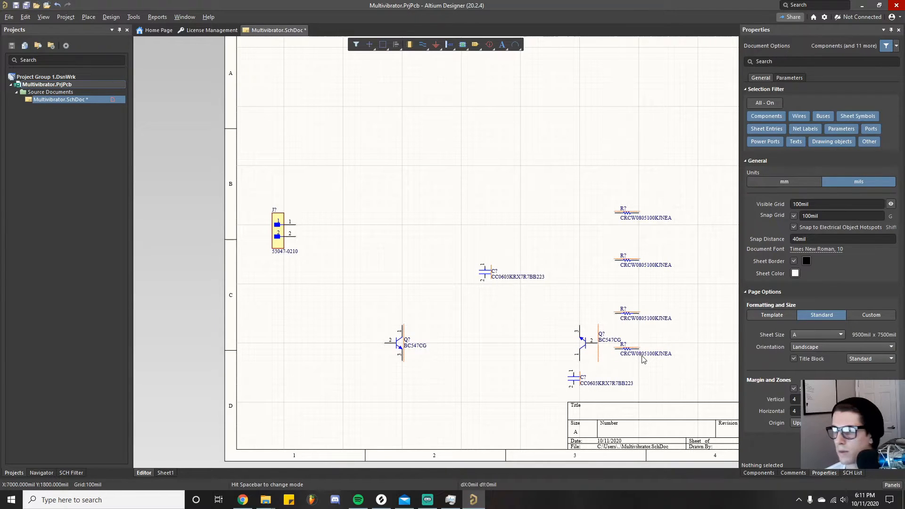
Move the lowest resistor to the right, clear of the rotated transistor and its labels.
{"action": "left_click", "coordinate": [644, 352]}
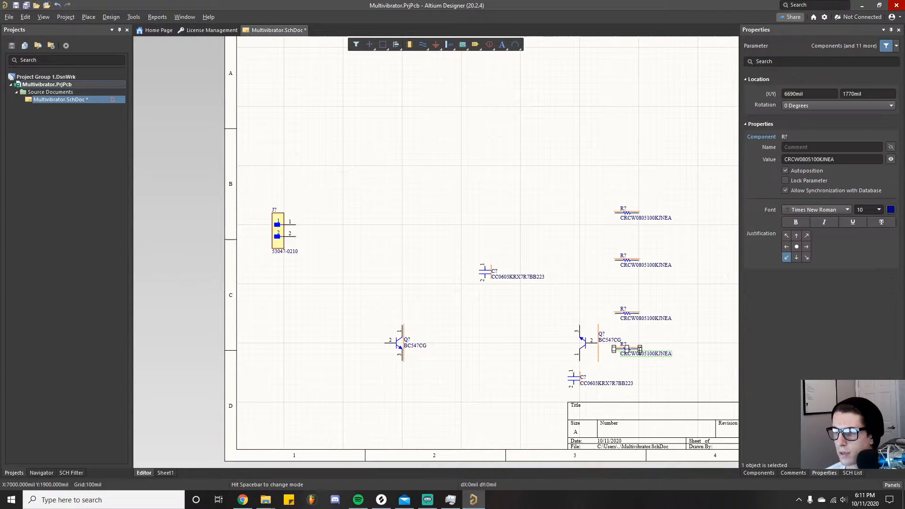
{"action": "left_click", "coordinate": [642, 380]}
{"action": "scroll", "coordinate": [642, 372], "scroll_direction": "up", "scroll_amount": 2, "text": "ctrl"}
{"action": "left_click_drag", "start_coordinate": [617, 335], "coordinate": [691, 349]}
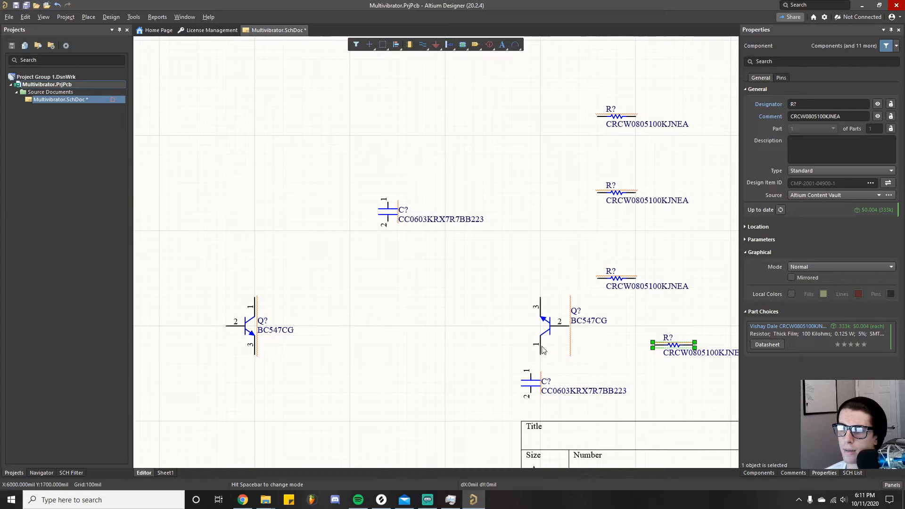
Examine the right-hand BC547CG transistor's pins, location, type, parameters and graphical properties for a way to flip the symbol.
{"action": "left_click", "coordinate": [550, 324]}
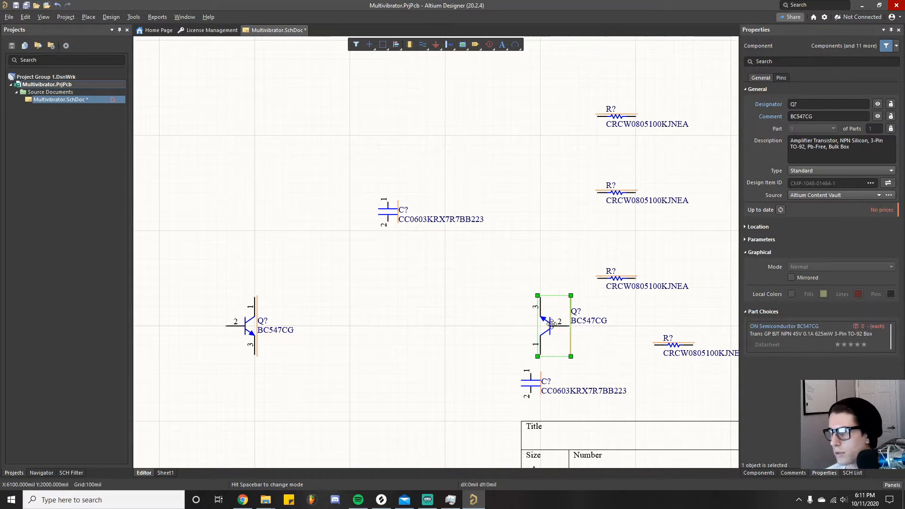
{"action": "left_click", "coordinate": [781, 78]}
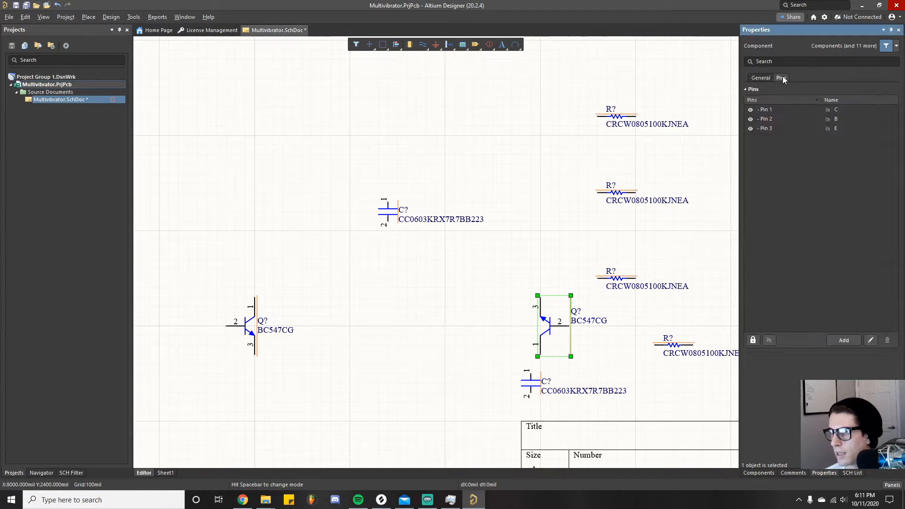
{"action": "left_click", "coordinate": [761, 78]}
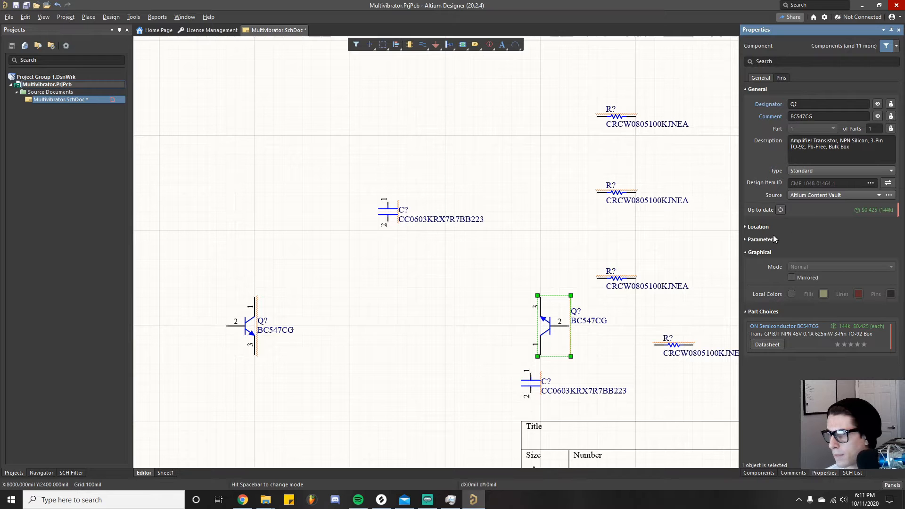
{"action": "left_click", "coordinate": [745, 252]}
{"action": "left_click", "coordinate": [745, 253]}
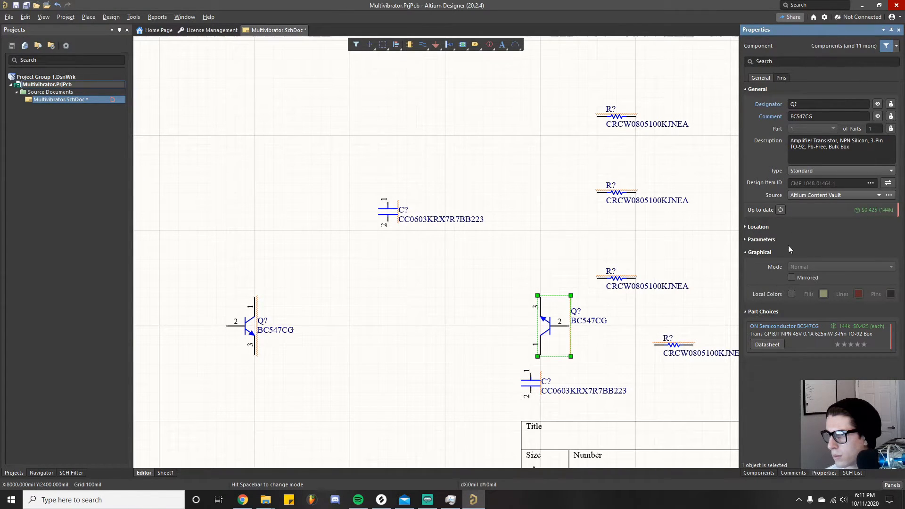
{"action": "left_click", "coordinate": [746, 241]}
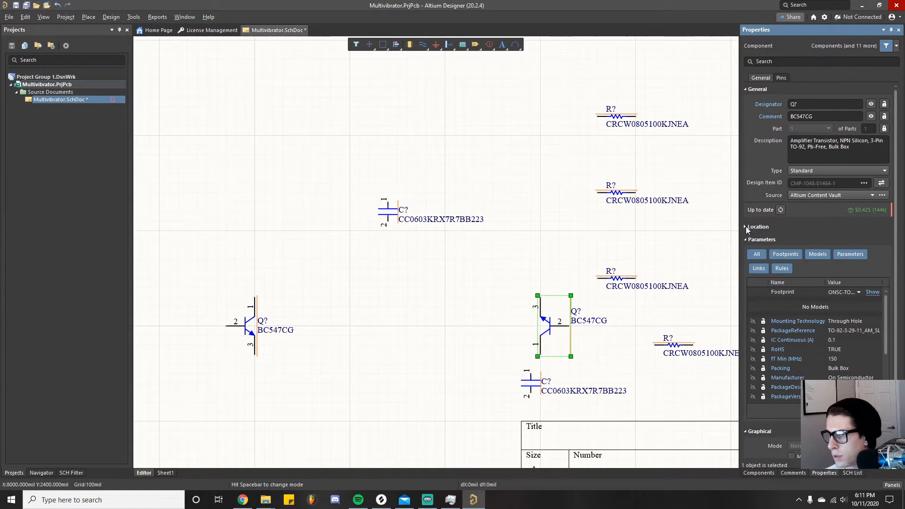
{"action": "left_click", "coordinate": [746, 227]}
{"action": "left_click", "coordinate": [744, 273]}
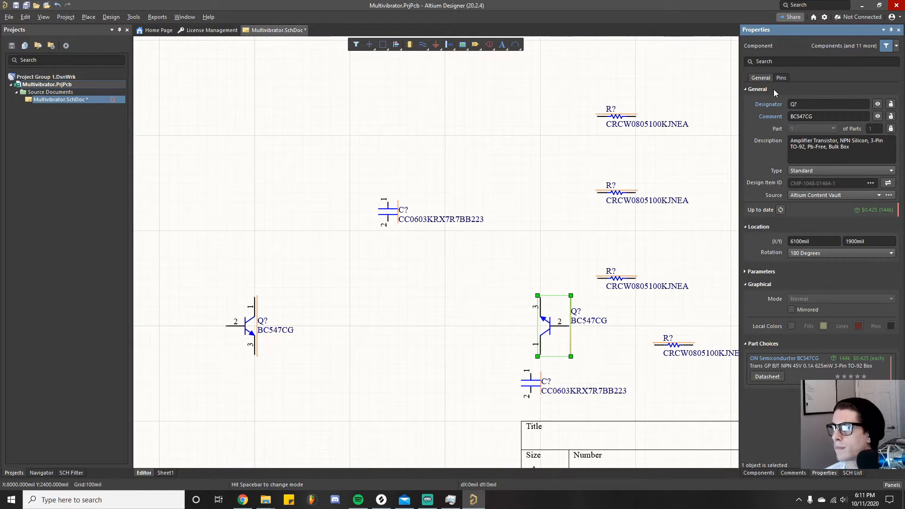
{"action": "left_click", "coordinate": [848, 171]}
{"action": "left_click", "coordinate": [848, 171]}
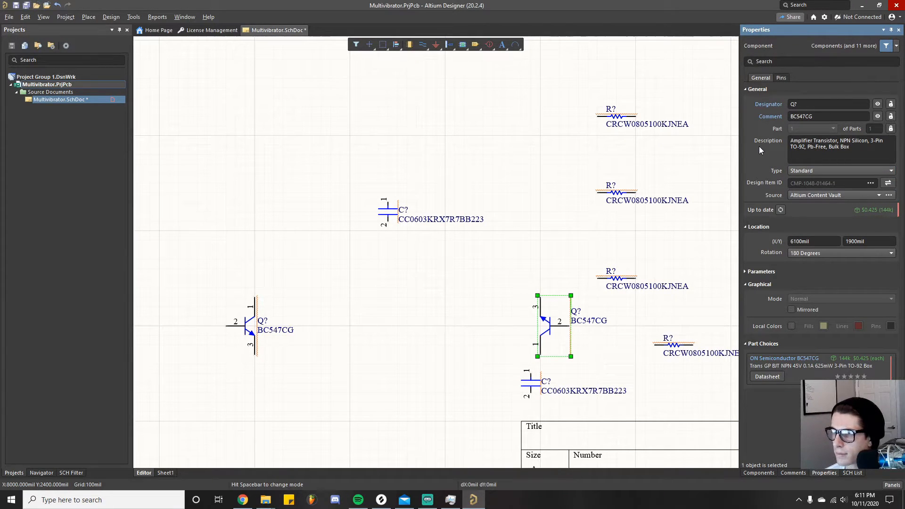
{"action": "left_click", "coordinate": [746, 272]}
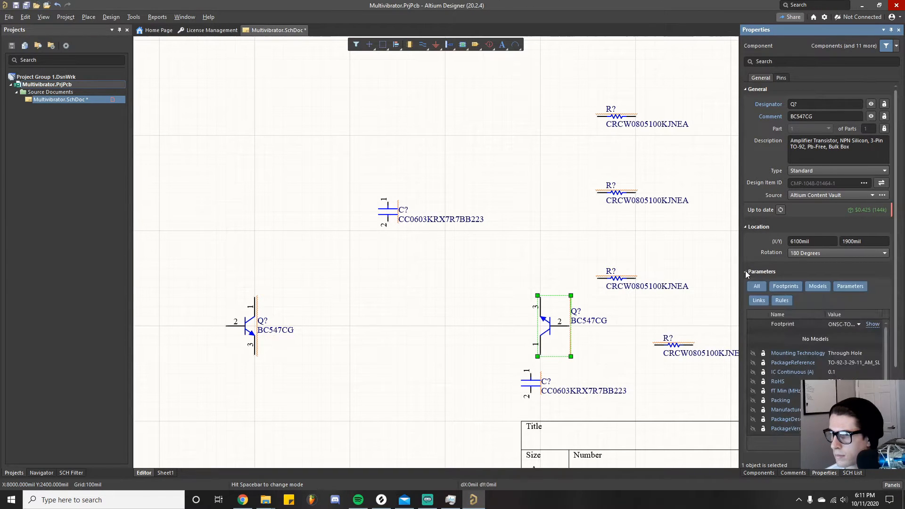
{"action": "scroll", "coordinate": [884, 276], "scroll_direction": "down", "scroll_amount": 4}
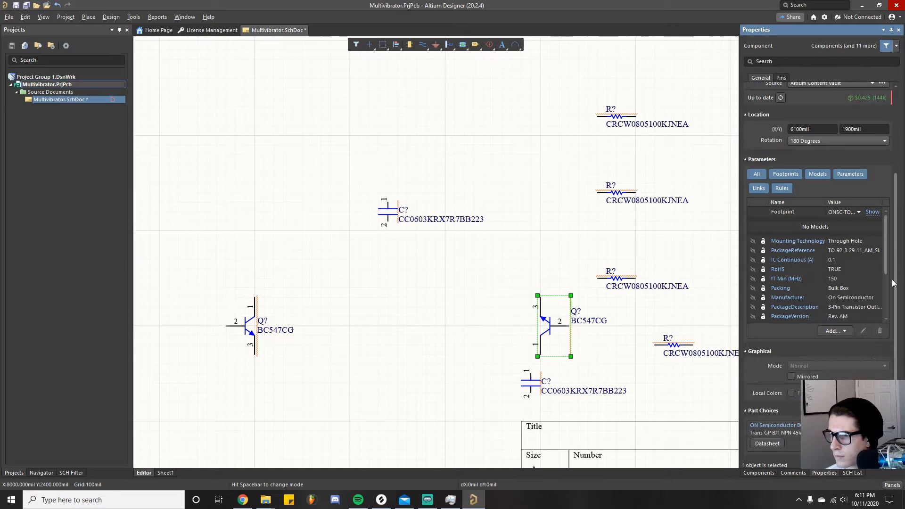
{"action": "left_click", "coordinate": [746, 162]}
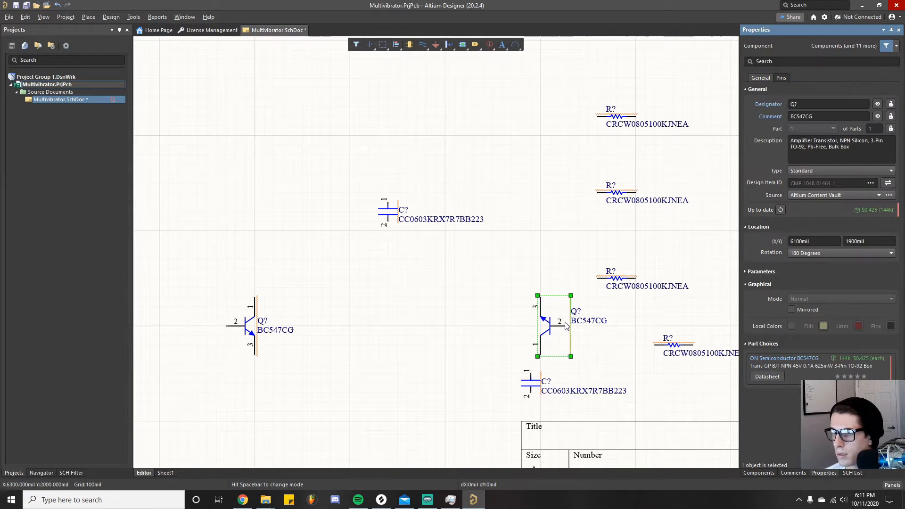
{"action": "right_click", "coordinate": [549, 324]}
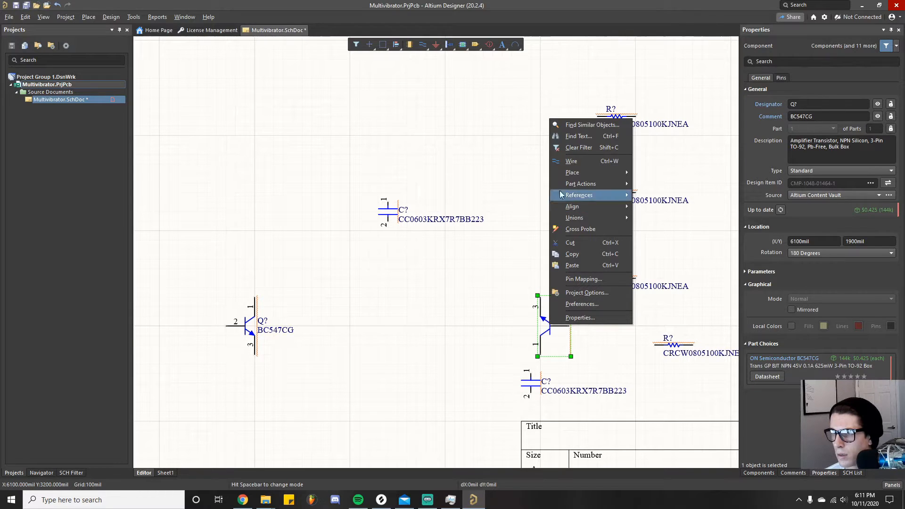
{"action": "mouse_move", "coordinate": [599, 188]}
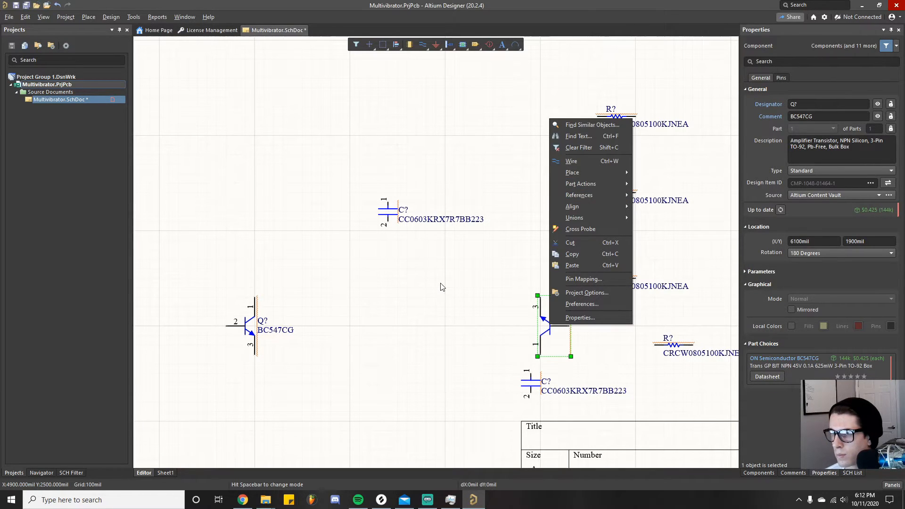
{"action": "mouse_move", "coordinate": [566, 172]}
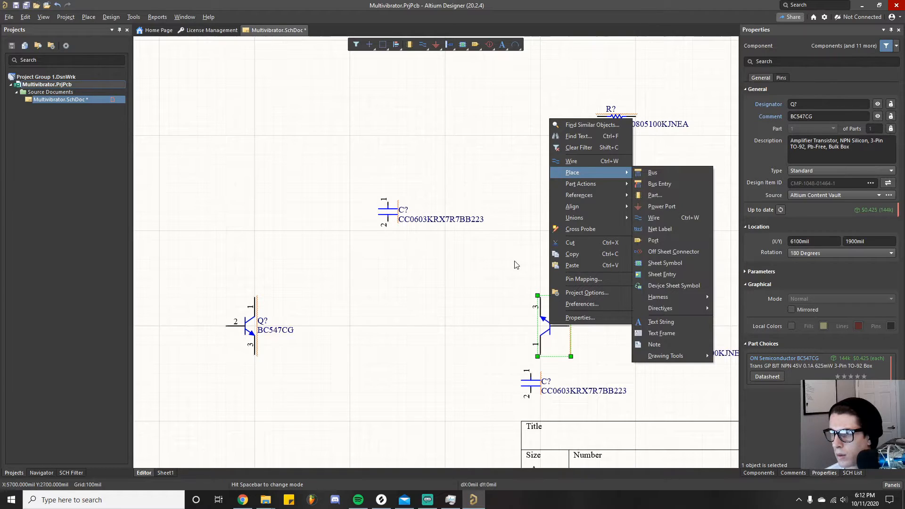
{"action": "mouse_move", "coordinate": [611, 206]}
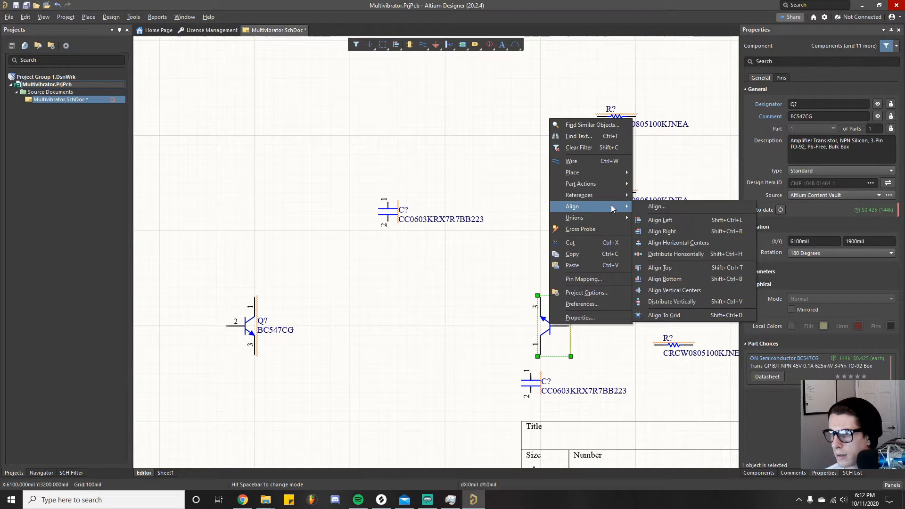
{"action": "left_click", "coordinate": [486, 303]}
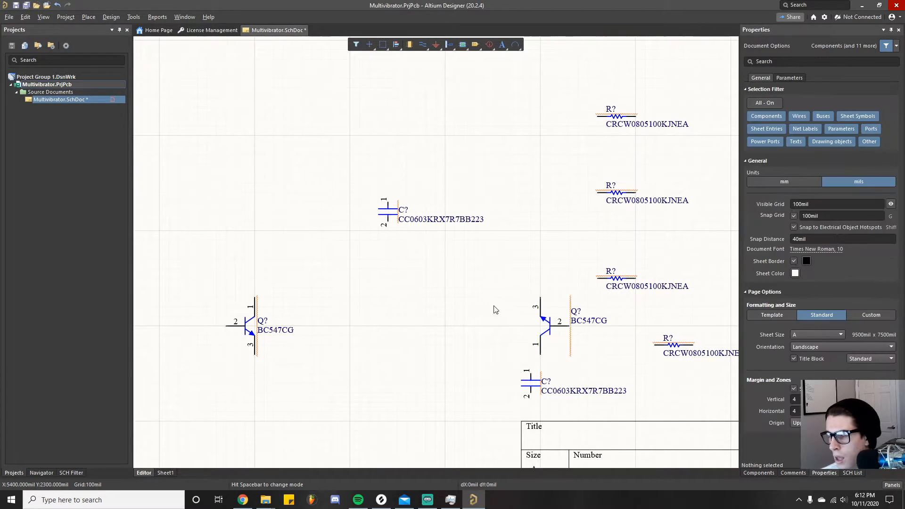
Mirror the right-hand BC547CG transistor symbol.
{"action": "left_click", "coordinate": [548, 325]}
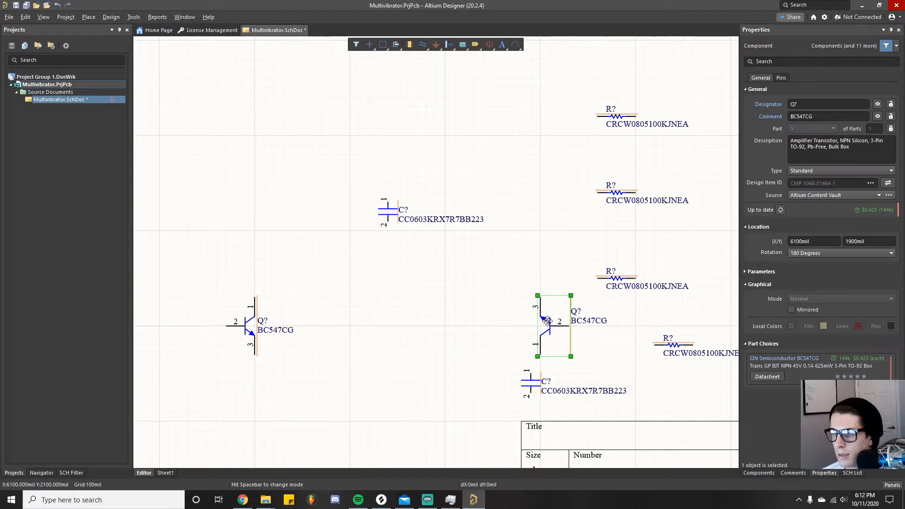
{"action": "double_click", "coordinate": [548, 325]}
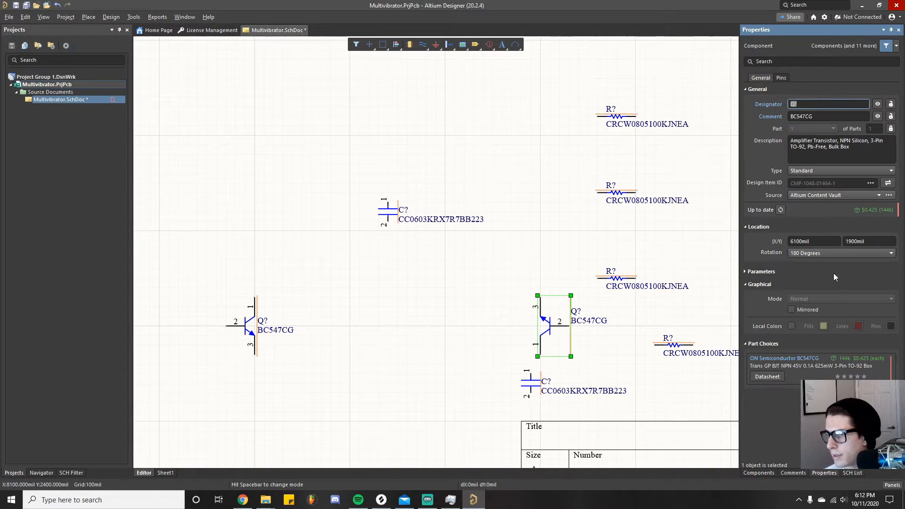
{"action": "left_click", "coordinate": [853, 253]}
{"action": "left_click", "coordinate": [853, 253]}
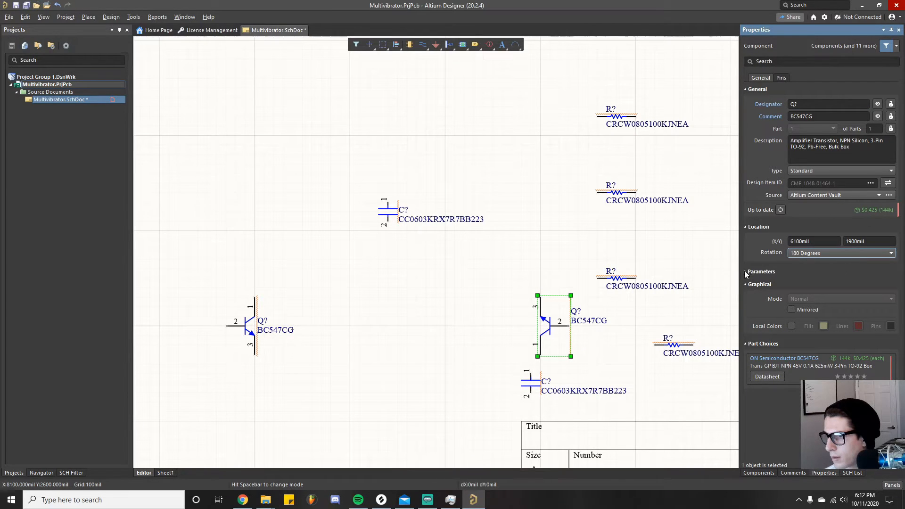
{"action": "left_click", "coordinate": [791, 309]}
{"action": "left_click", "coordinate": [545, 283]}
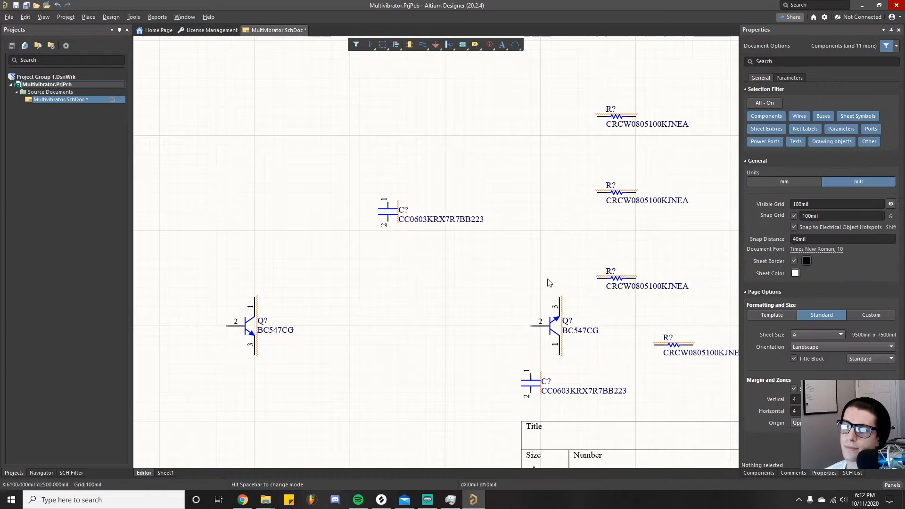
Rotate the mirrored BC547CG transistor by 180 degrees and place it level with the left-hand transistor, its base facing away from it.
{"action": "left_click", "coordinate": [548, 327]}
{"action": "key", "text": "space"}
{"action": "key", "text": "space"}
{"action": "left_click_drag", "start_coordinate": [553, 343], "coordinate": [568, 329]}
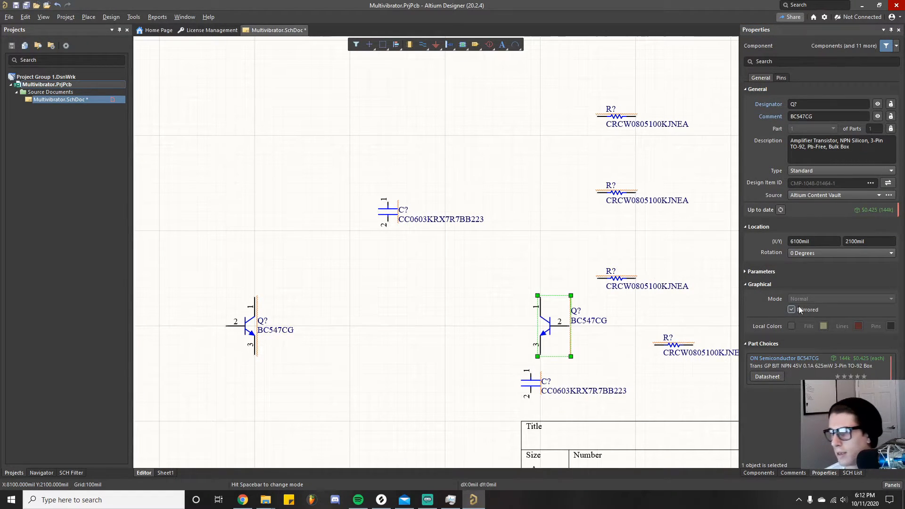
{"action": "left_click", "coordinate": [514, 242]}
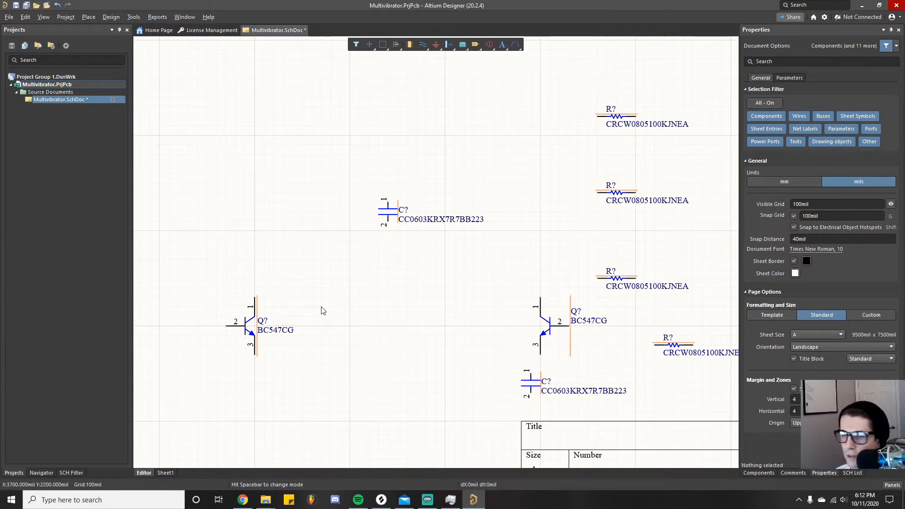
Examine the uppermost resistor's general properties, parameters, part choices and pins to find where its value can be shown.
{"action": "scroll", "coordinate": [337, 320], "scroll_direction": "down", "scroll_amount": 6, "text": "ctrl"}
{"action": "right_click_drag", "start_coordinate": [309, 270], "coordinate": [379, 325]}
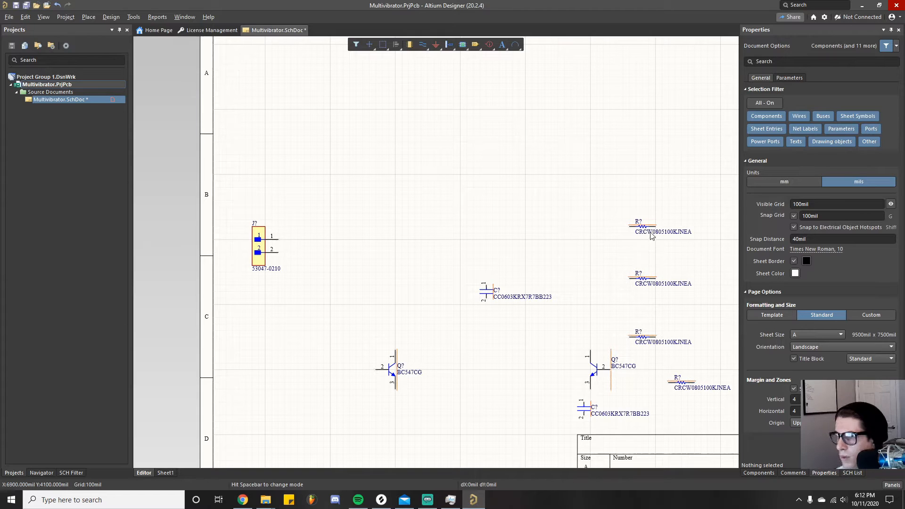
{"action": "right_click_drag", "start_coordinate": [631, 301], "coordinate": [593, 297]}
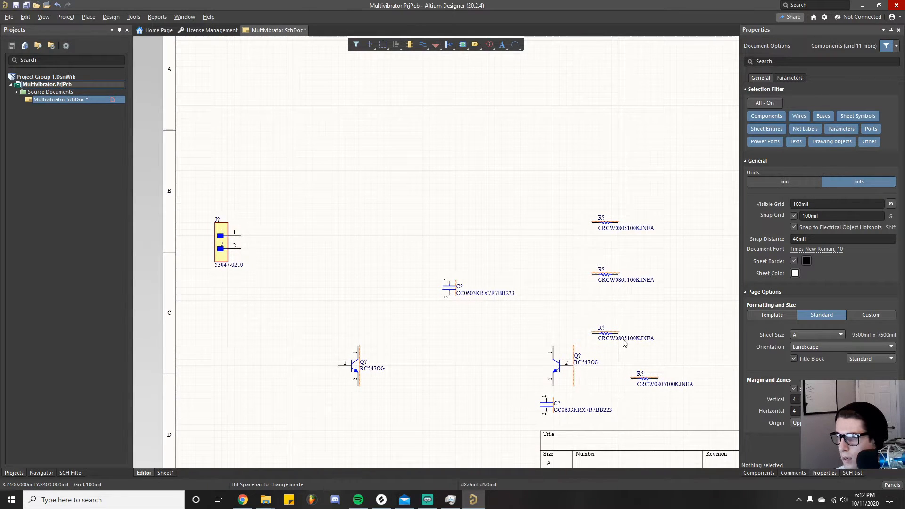
{"action": "left_click", "coordinate": [607, 334]}
{"action": "right_click_drag", "start_coordinate": [651, 306], "coordinate": [573, 290]}
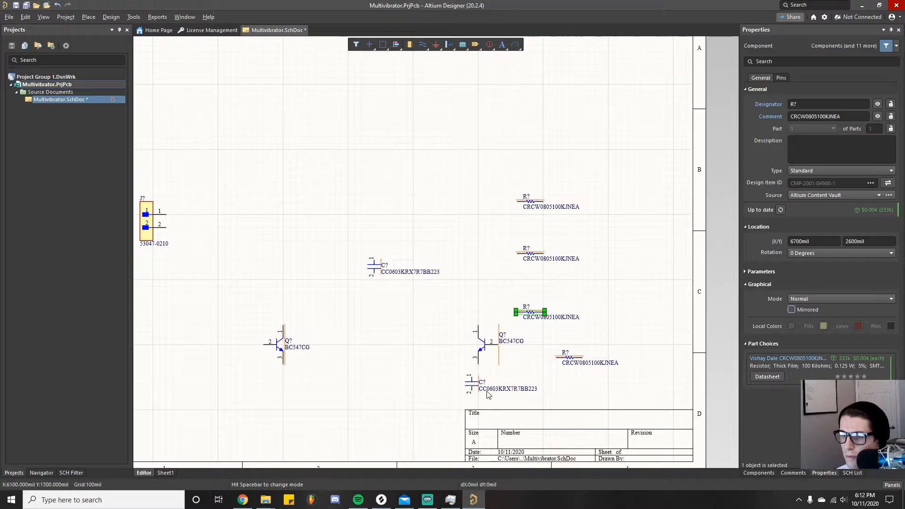
{"action": "left_click", "coordinate": [530, 228]}
{"action": "left_click", "coordinate": [531, 201]}
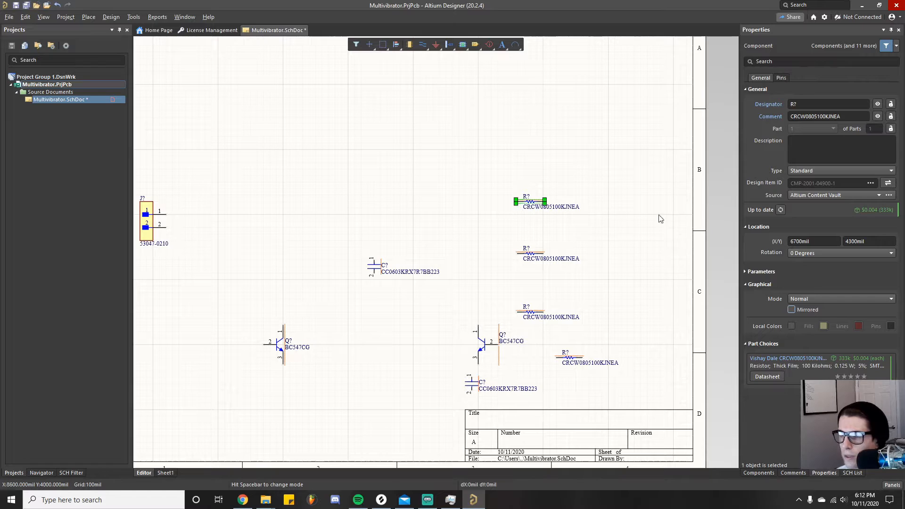
{"action": "left_click", "coordinate": [760, 79]}
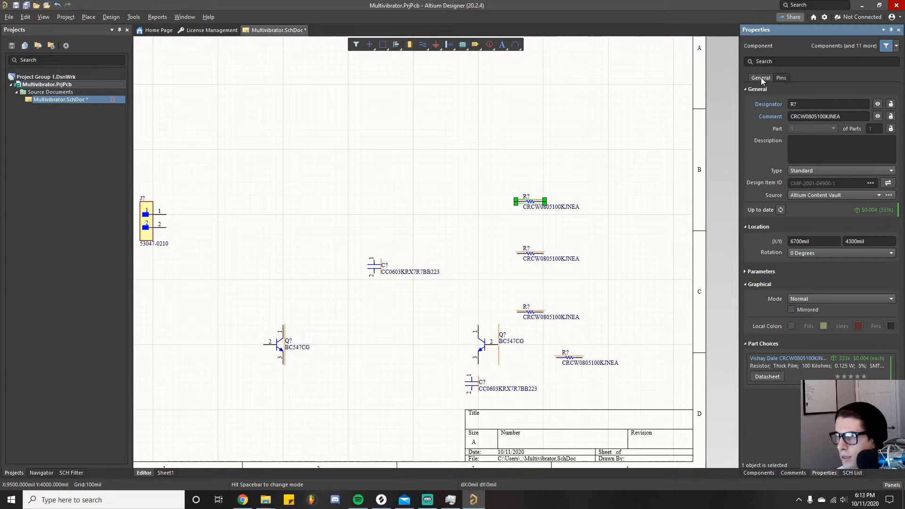
{"action": "left_click", "coordinate": [745, 272]}
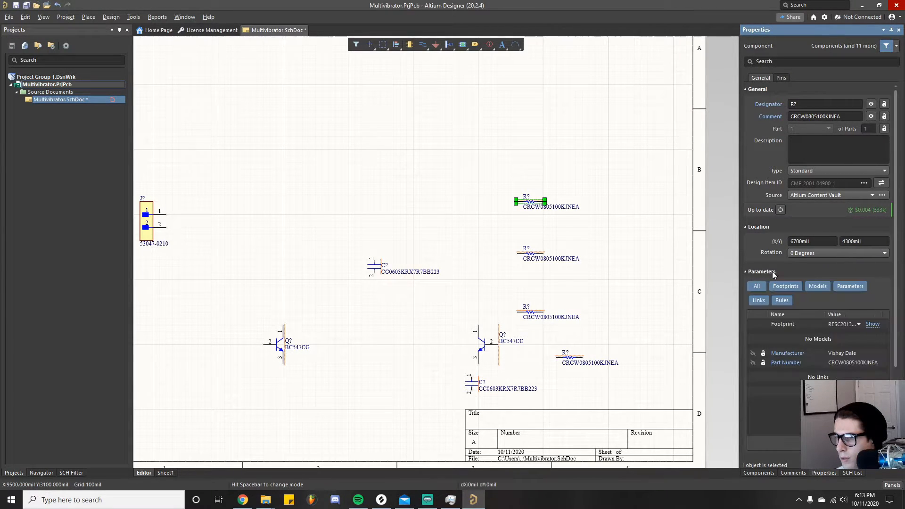
{"action": "left_click", "coordinate": [753, 362]}
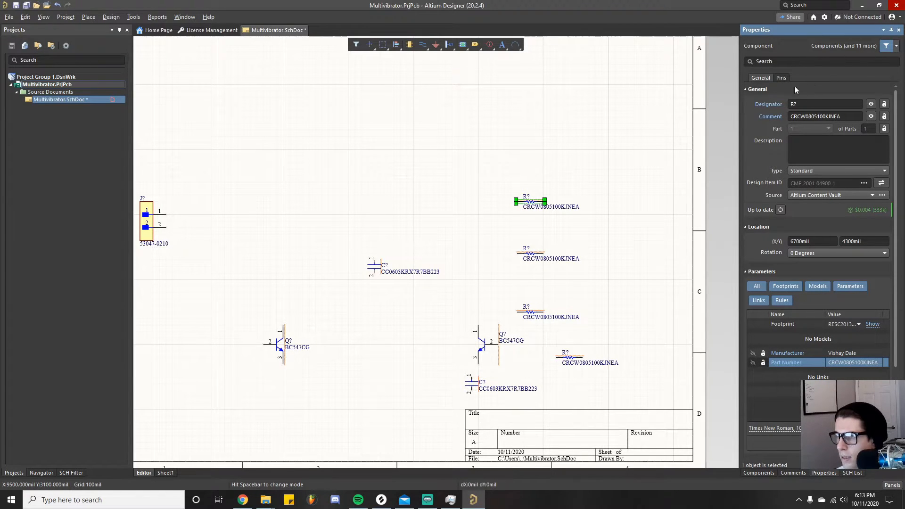
{"action": "left_click", "coordinate": [852, 116]}
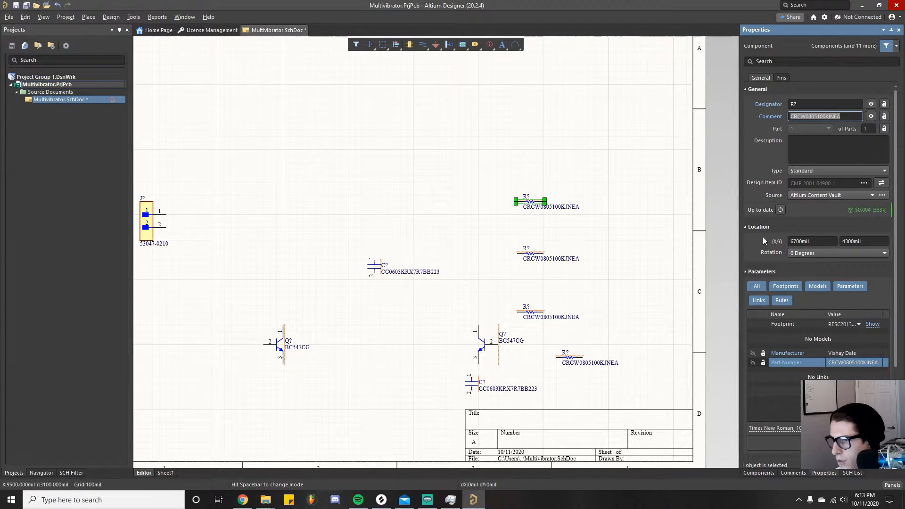
{"action": "scroll", "coordinate": [792, 336], "scroll_direction": "down", "scroll_amount": 3}
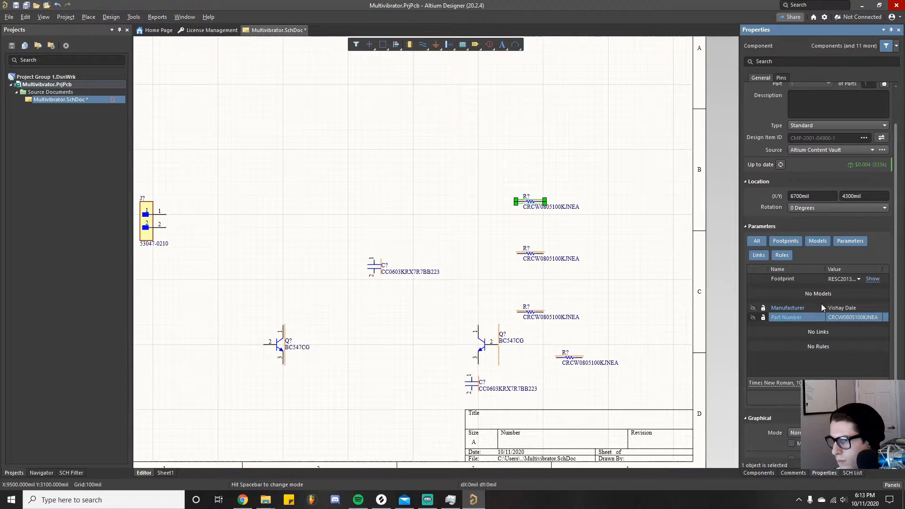
{"action": "scroll", "coordinate": [771, 344], "scroll_direction": "down", "scroll_amount": 3}
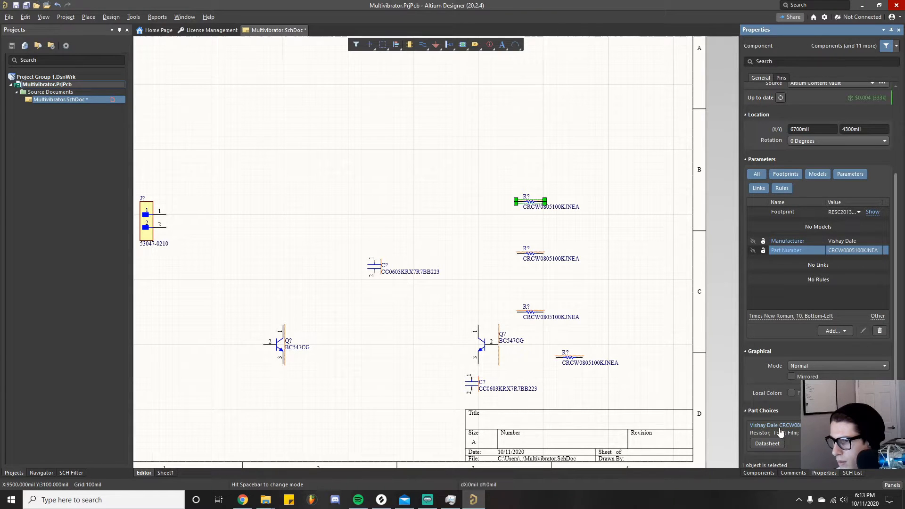
{"action": "scroll", "coordinate": [773, 296], "scroll_direction": "up", "scroll_amount": 5}
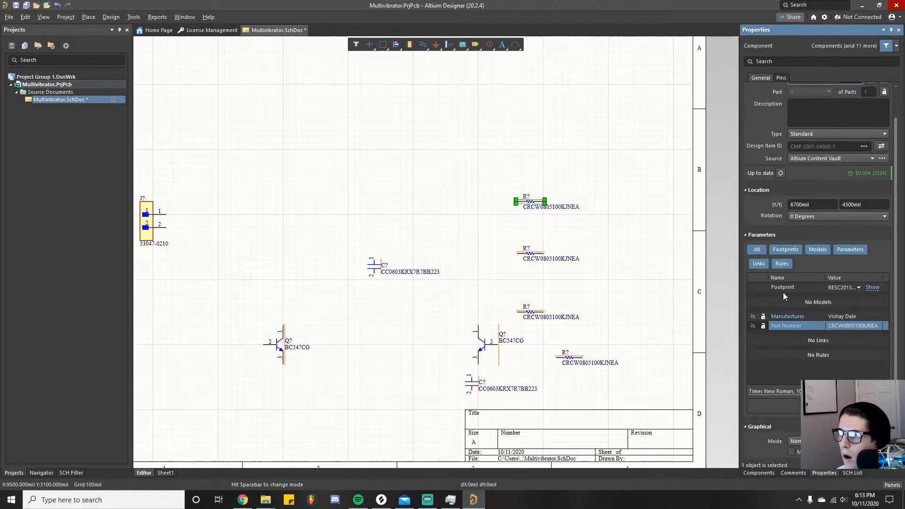
{"action": "left_click", "coordinate": [782, 77]}
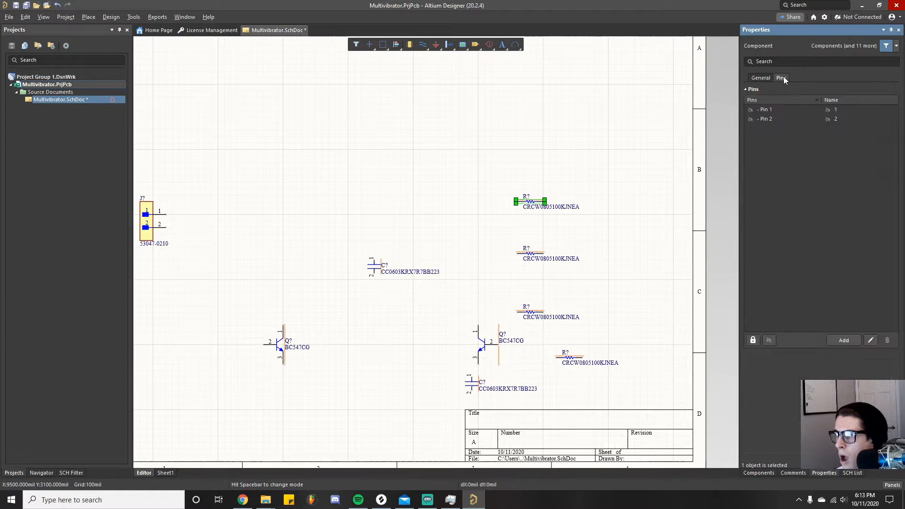
{"action": "left_click", "coordinate": [761, 77]}
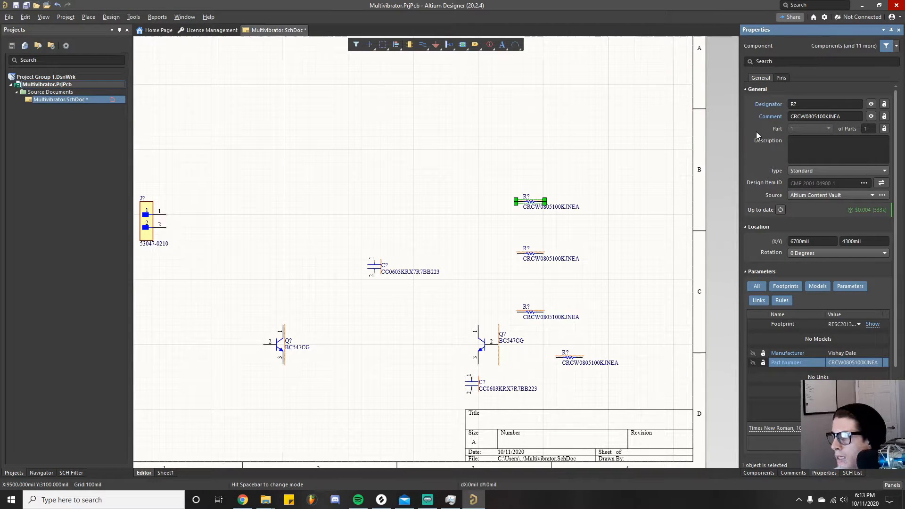
Set the uppermost resistor's comment to 100K.
{"action": "left_click", "coordinate": [846, 115]}
{"action": "type", "text": "100"}
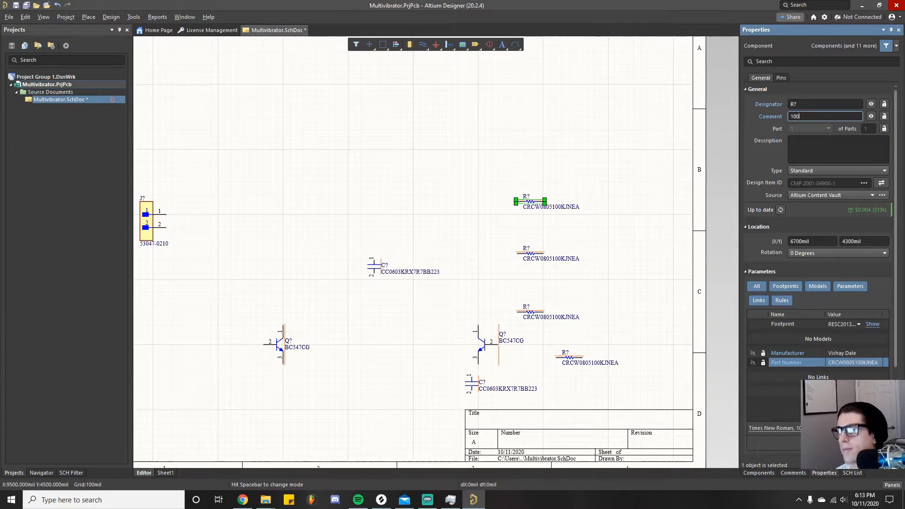
{"action": "type", "text": "K"}
{"action": "key", "text": "Return"}
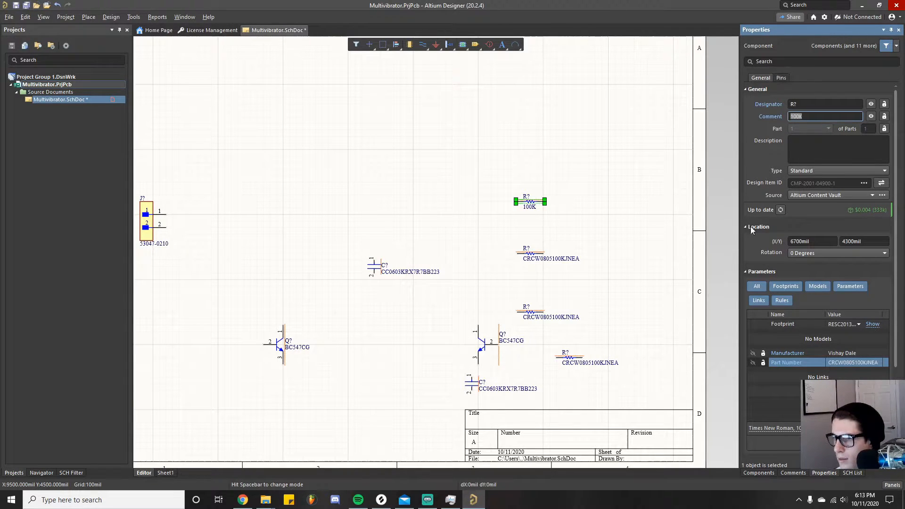
{"action": "left_click", "coordinate": [849, 362]}
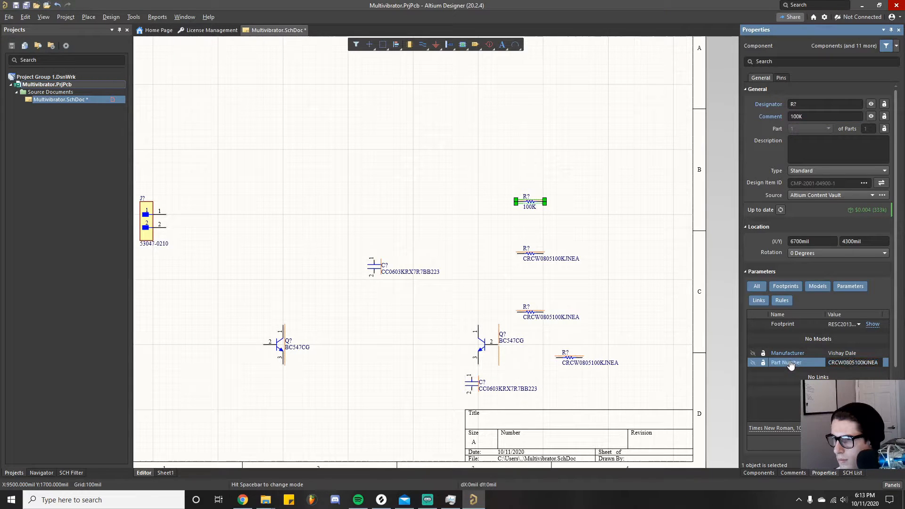
{"action": "left_click", "coordinate": [790, 362]}
{"action": "double_click", "coordinate": [844, 362]}
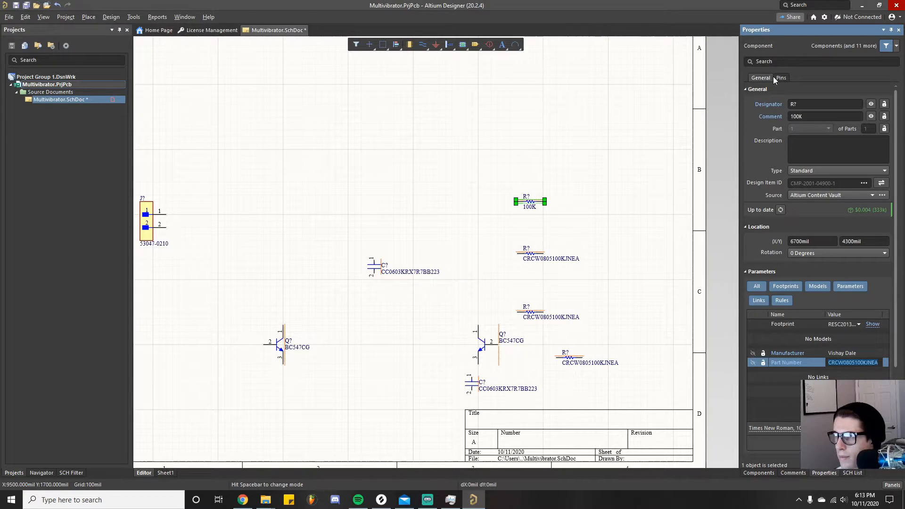
Change the designator of the 100K resistor to R101.
{"action": "left_click", "coordinate": [529, 206]}
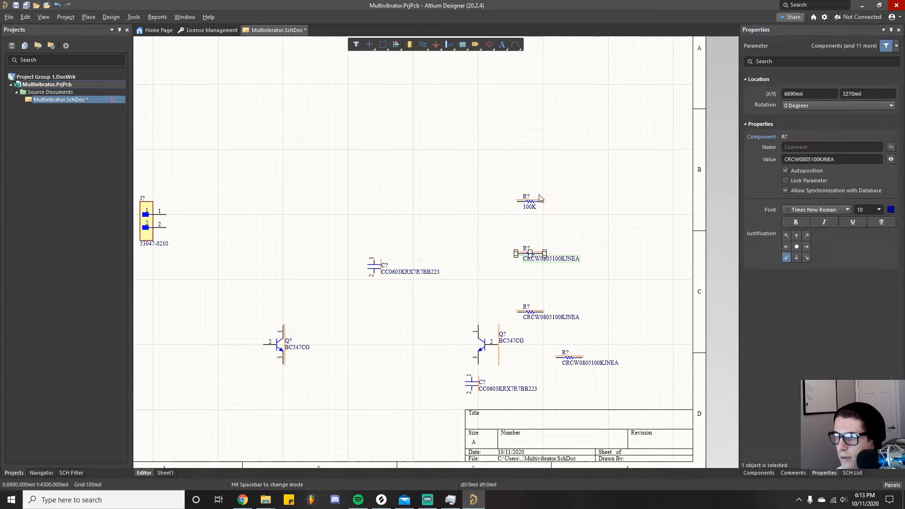
{"action": "left_click", "coordinate": [526, 194]}
{"action": "left_click", "coordinate": [530, 195]}
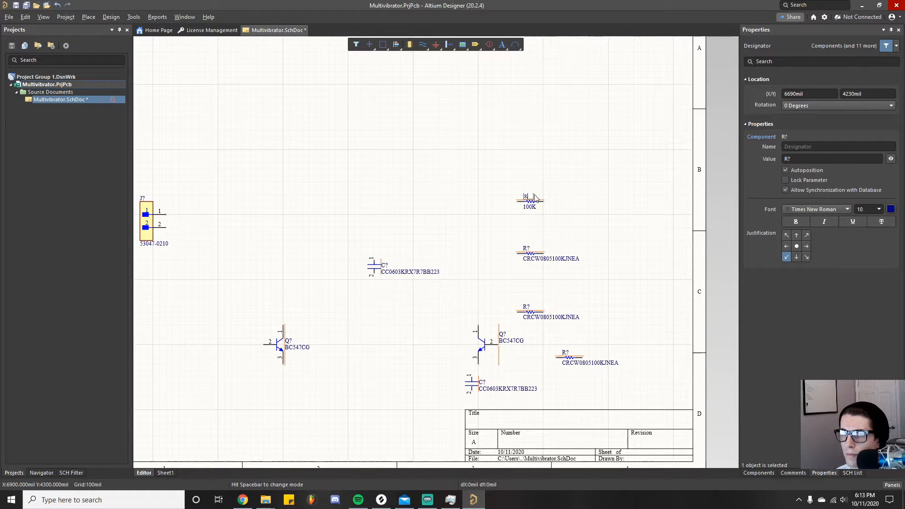
{"action": "key", "text": "Return"}
{"action": "left_click", "coordinate": [594, 226]}
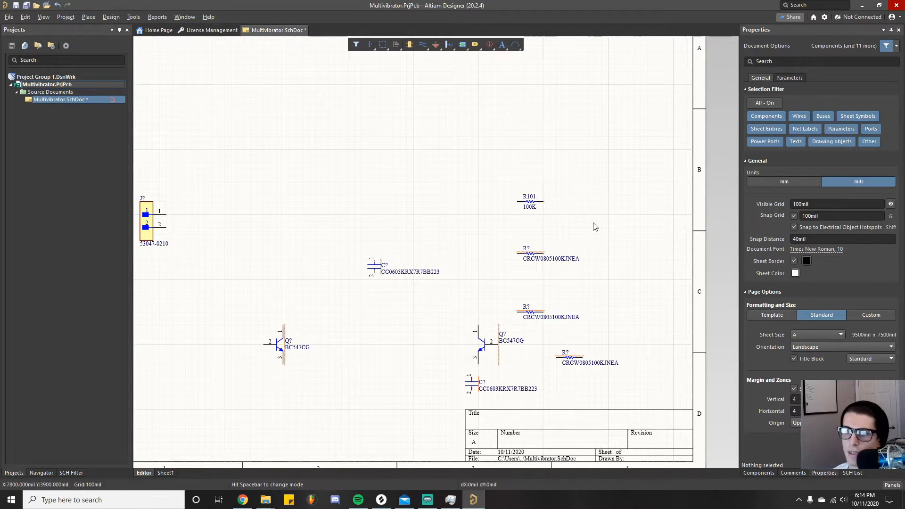
Move resistor R101 to the upper part of the sheet above the left-hand transistor, at about X 3100 mil, Y 6100 mil.
{"action": "scroll", "coordinate": [282, 179], "scroll_direction": "down", "scroll_amount": 1, "text": "ctrl"}
{"action": "right_click_drag", "start_coordinate": [283, 178], "coordinate": [434, 261]}
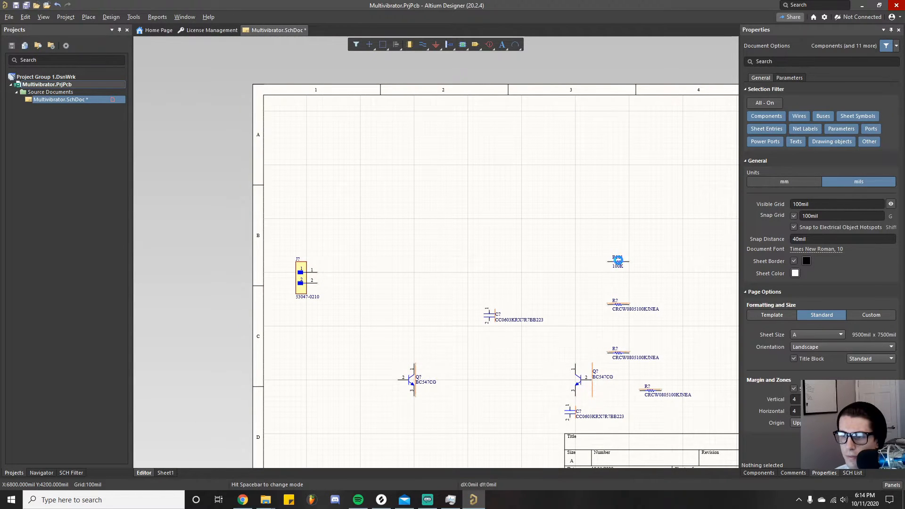
{"action": "left_click", "coordinate": [618, 265]}
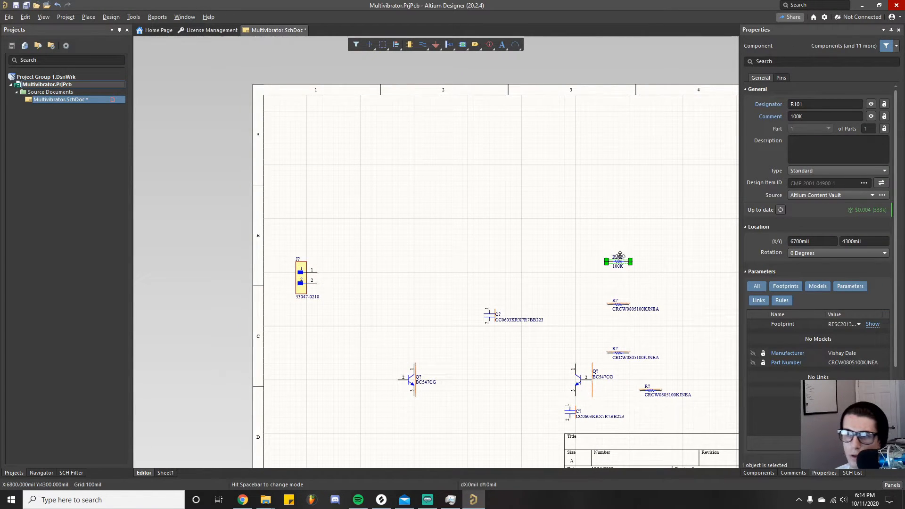
{"action": "scroll", "coordinate": [629, 264], "scroll_direction": "up", "scroll_amount": 1, "text": "ctrl"}
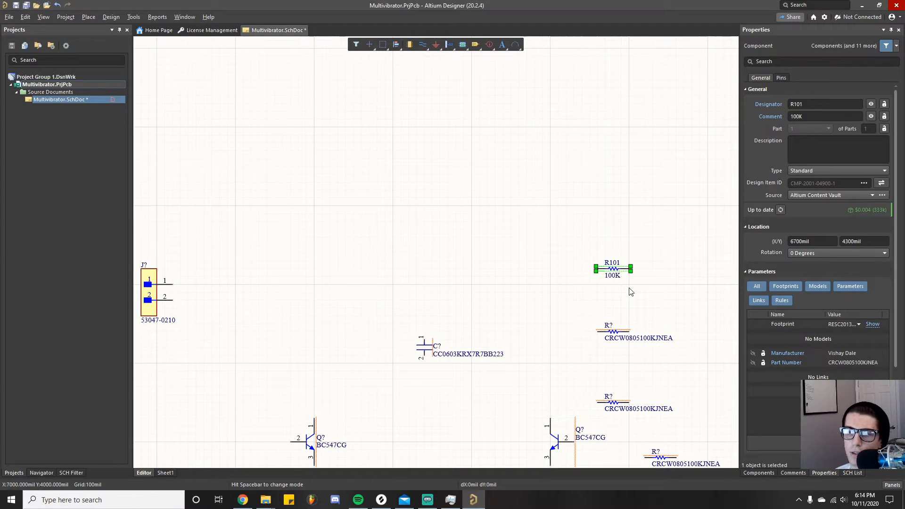
{"action": "left_click_drag", "start_coordinate": [613, 268], "coordinate": [345, 126]}
{"action": "left_click", "coordinate": [407, 208]}
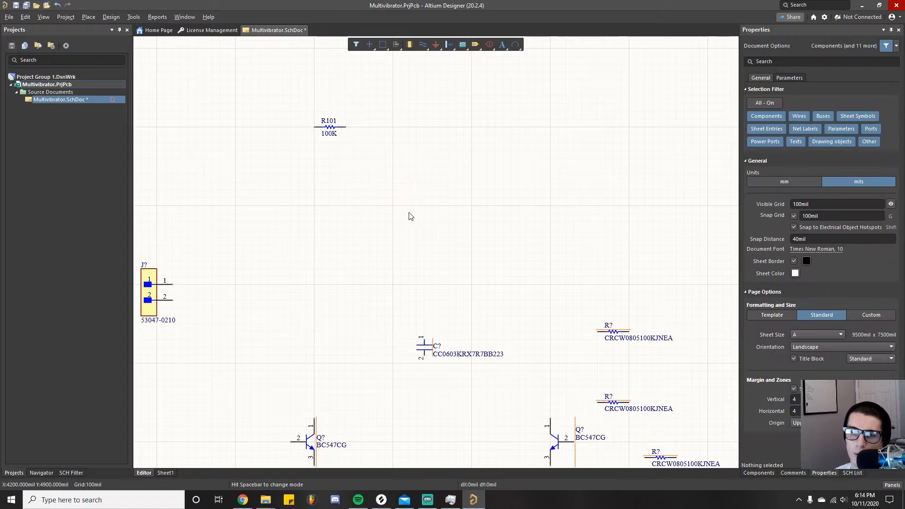
{"action": "scroll", "coordinate": [343, 216], "scroll_direction": "down", "scroll_amount": 3, "text": "ctrl"}
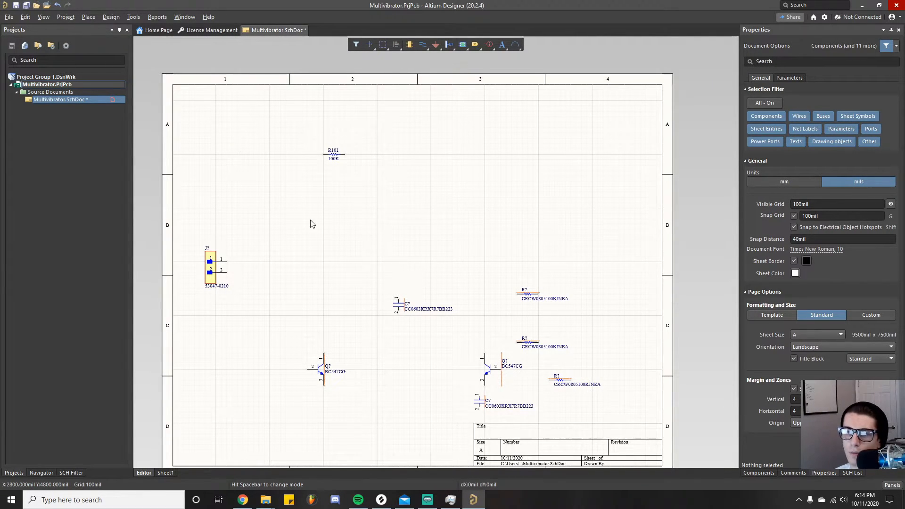
{"action": "right_click_drag", "start_coordinate": [310, 223], "coordinate": [327, 203]}
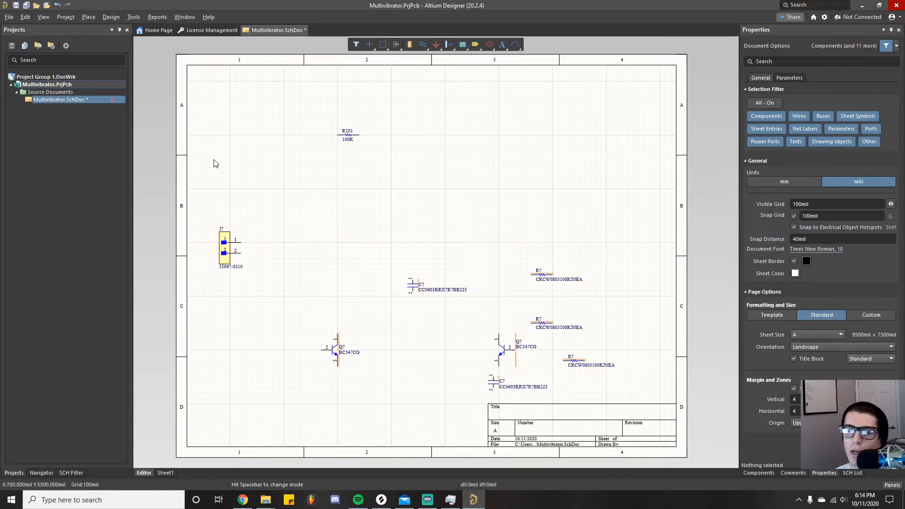
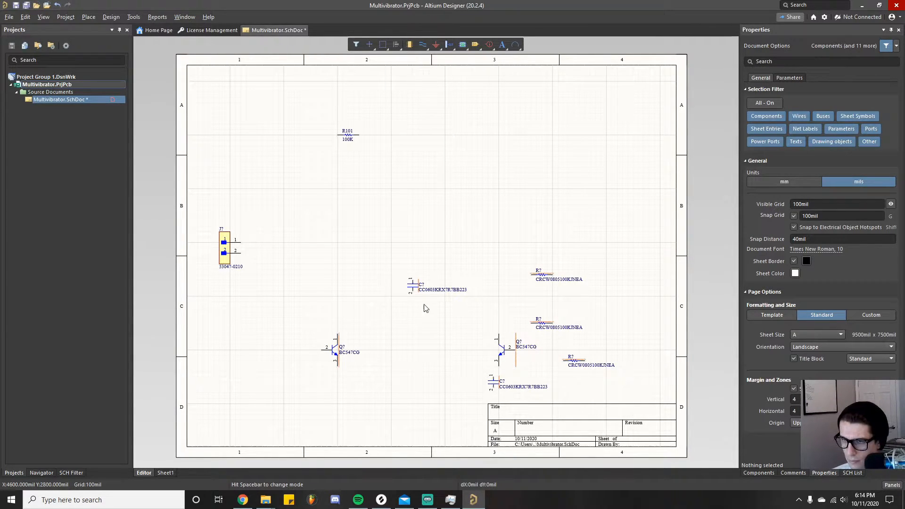
{"action": "left_click", "coordinate": [543, 275]}
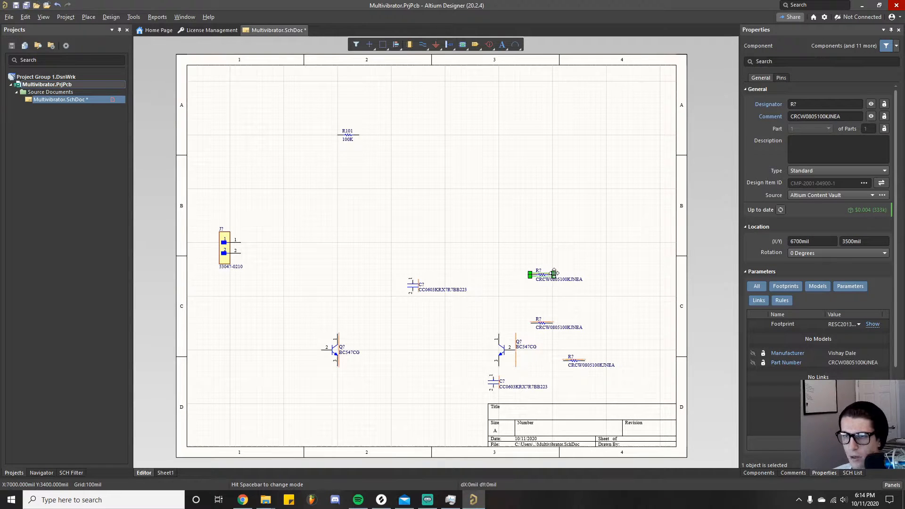
{"action": "left_click", "coordinate": [416, 184]}
{"action": "left_click", "coordinate": [350, 135]}
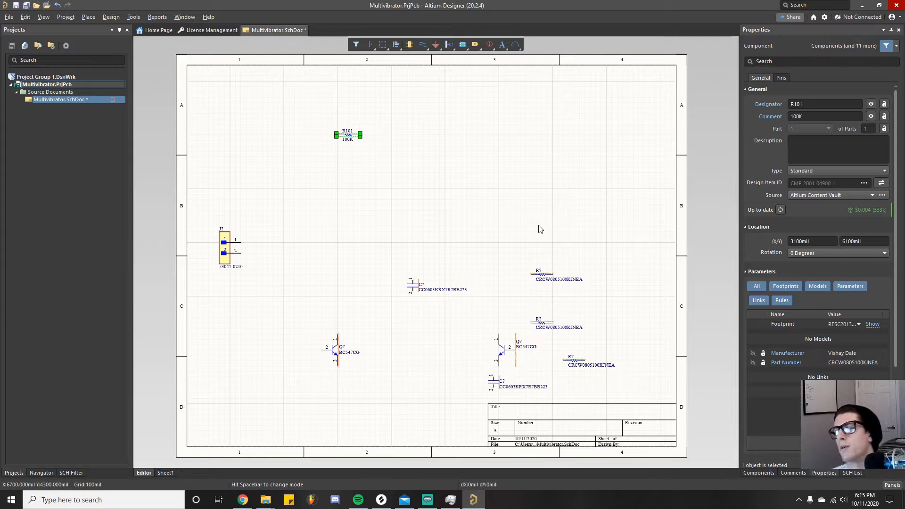
{"action": "left_click", "coordinate": [350, 156]}
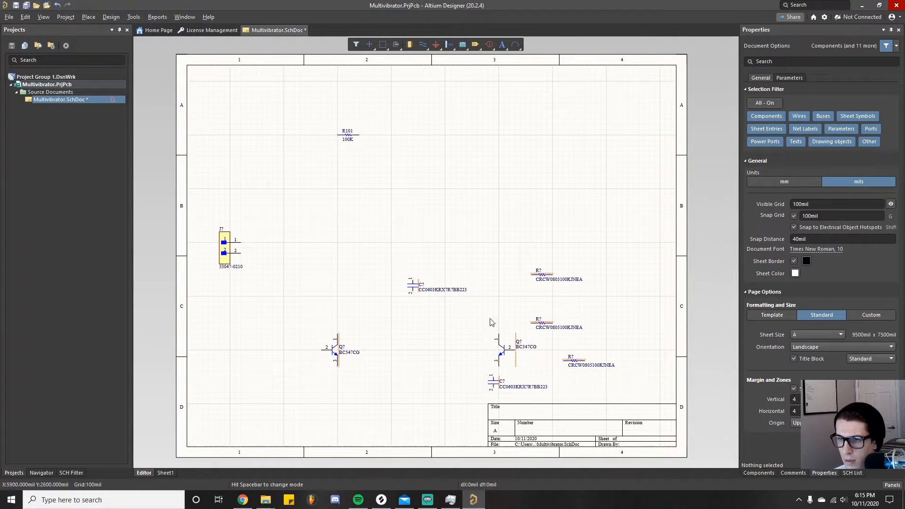
{"action": "left_click", "coordinate": [542, 323]}
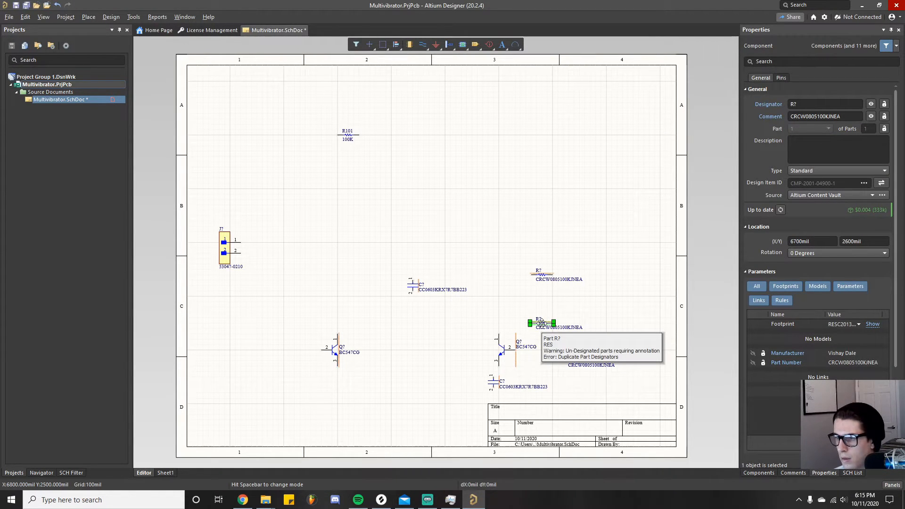
{"action": "left_click_drag", "start_coordinate": [541, 322], "coordinate": [541, 272]}
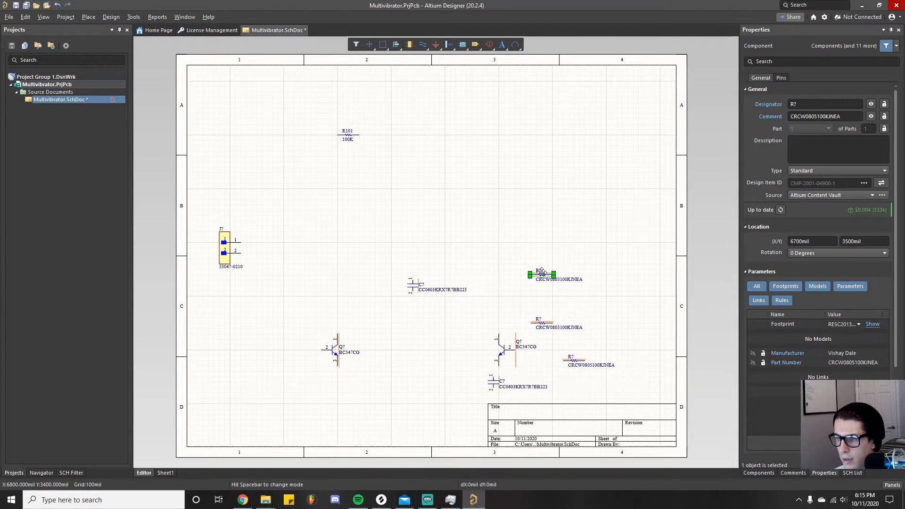
Move the lowest undesignated resistor up between the other two CRCW0805100KJNEA resistors.
{"action": "left_click", "coordinate": [572, 358]}
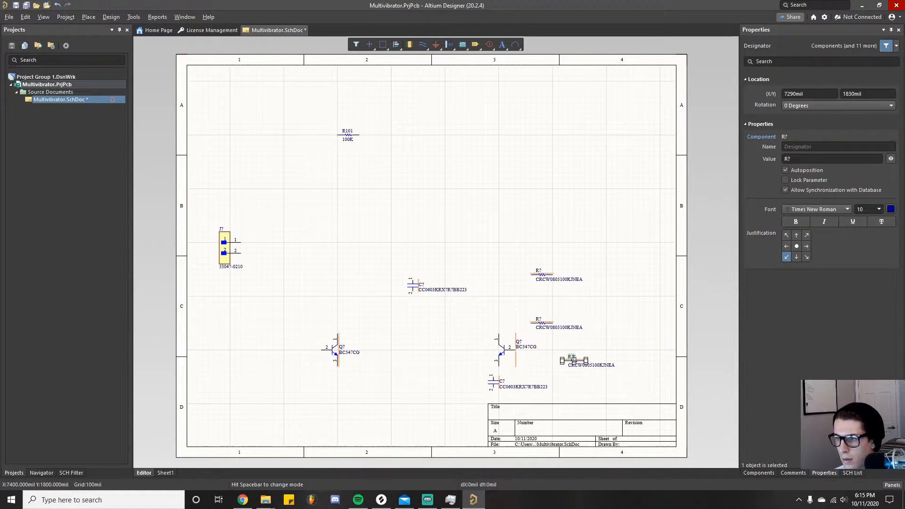
{"action": "left_click", "coordinate": [593, 345]}
{"action": "scroll", "coordinate": [603, 337], "scroll_direction": "up", "scroll_amount": 1, "text": "ctrl"}
{"action": "scroll", "coordinate": [620, 325], "scroll_direction": "up", "scroll_amount": 1, "text": "ctrl"}
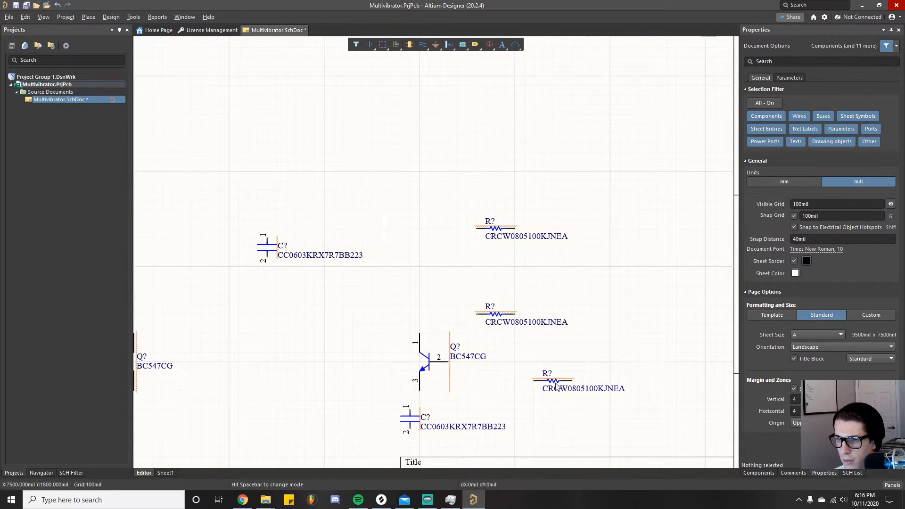
{"action": "left_click_drag", "start_coordinate": [558, 380], "coordinate": [507, 260]}
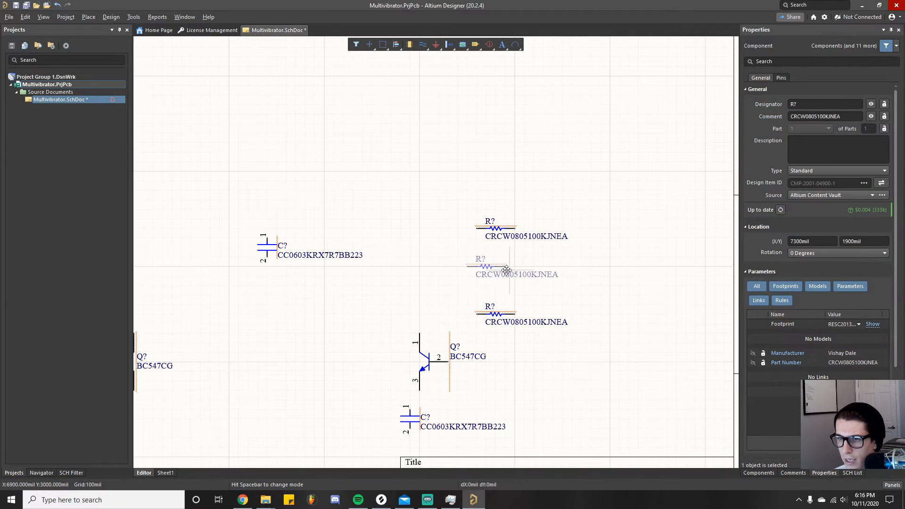
{"action": "left_click", "coordinate": [611, 274]}
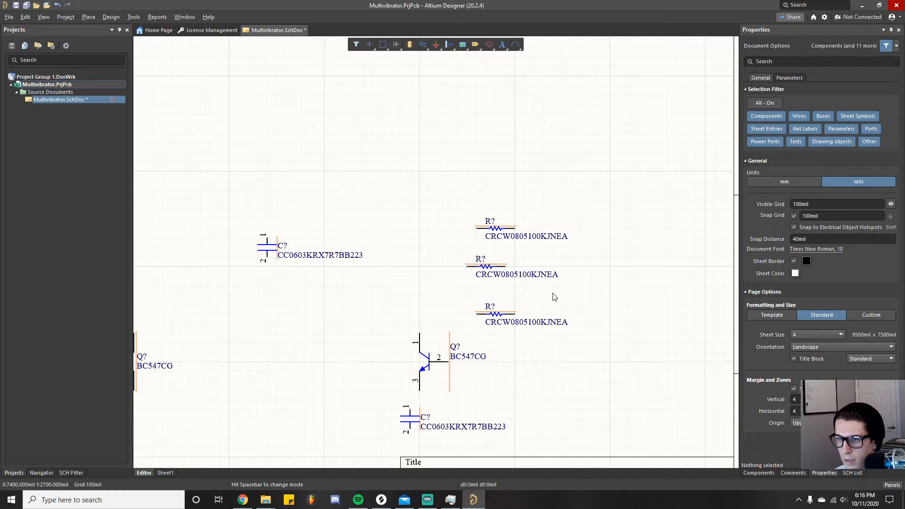
{"action": "scroll", "coordinate": [327, 196], "scroll_direction": "down", "scroll_amount": 5, "text": "ctrl"}
{"action": "scroll", "coordinate": [429, 235], "scroll_direction": "up", "scroll_amount": 4, "text": "ctrl"}
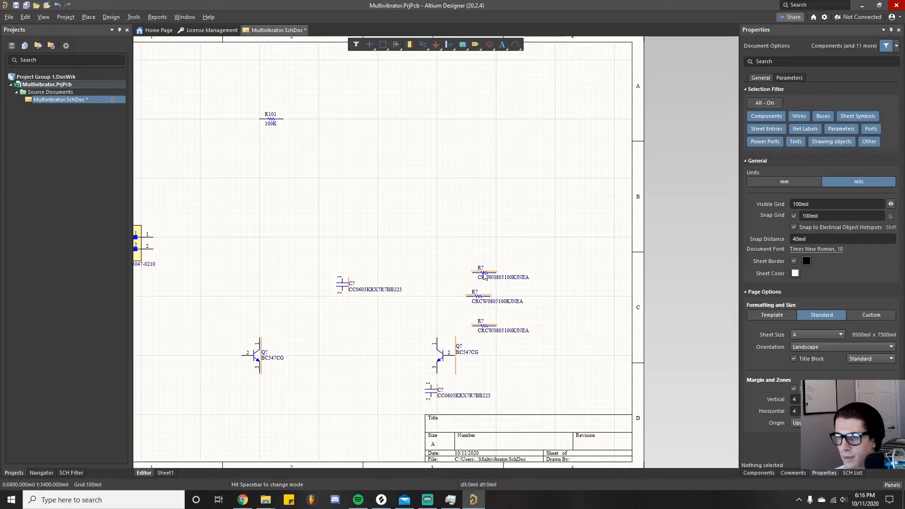
Open Manufacturer Part Search, clear the old connector filters and switch the part category to Resistors.
{"action": "left_click", "coordinate": [484, 275]}
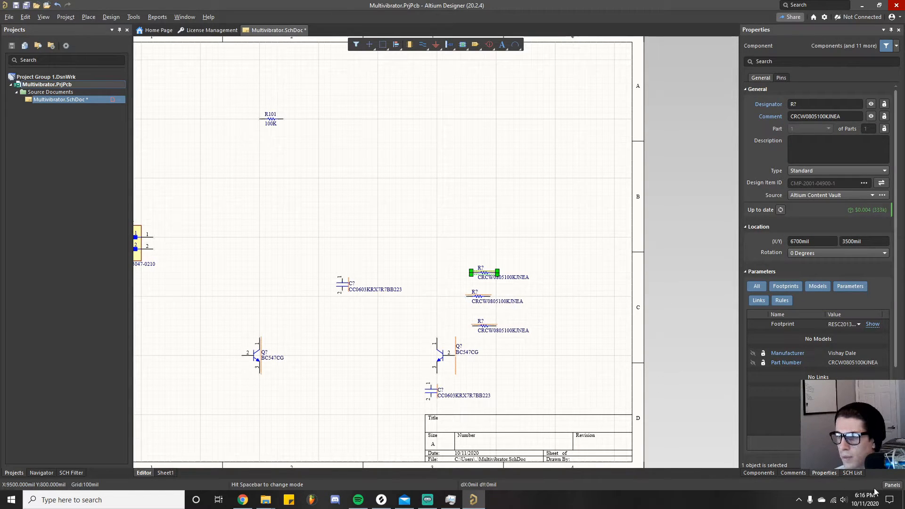
{"action": "left_click", "coordinate": [891, 485]}
{"action": "left_click", "coordinate": [870, 374]}
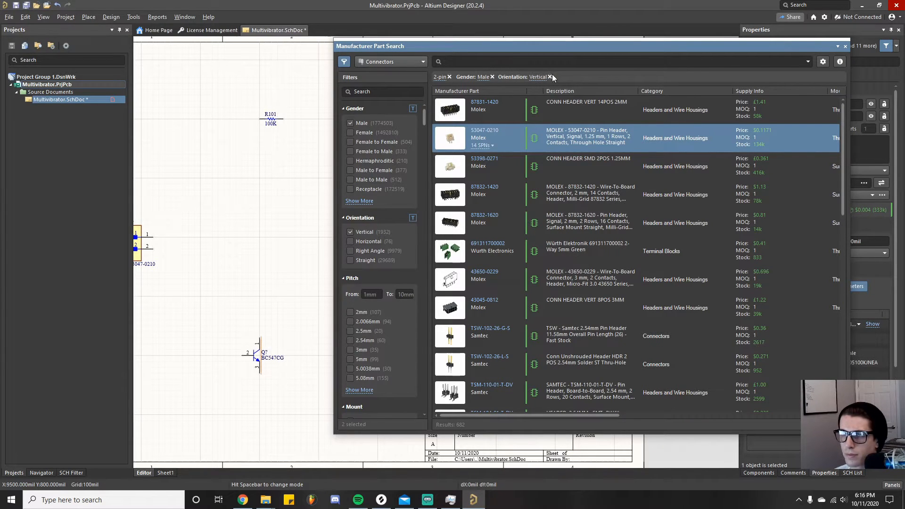
{"action": "left_click", "coordinate": [492, 77]}
{"action": "left_click", "coordinate": [450, 77]}
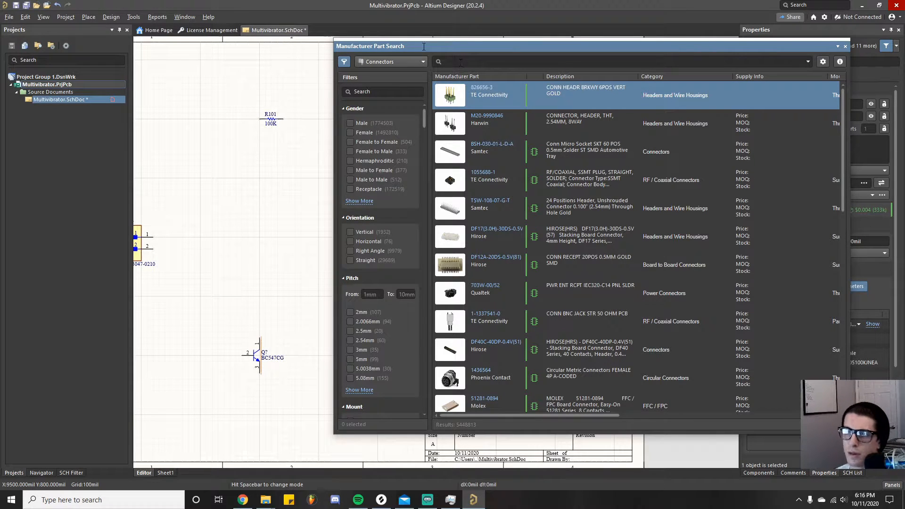
{"action": "left_click", "coordinate": [416, 61]}
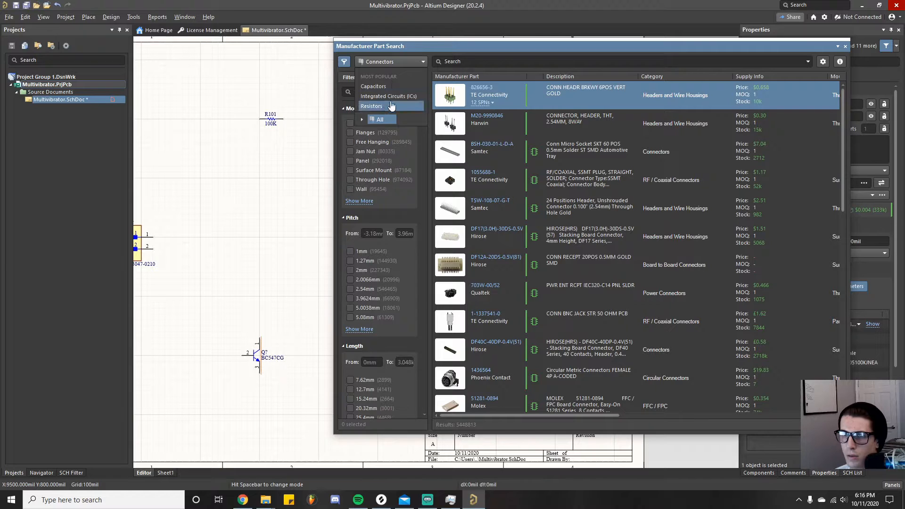
{"action": "left_click", "coordinate": [371, 106]}
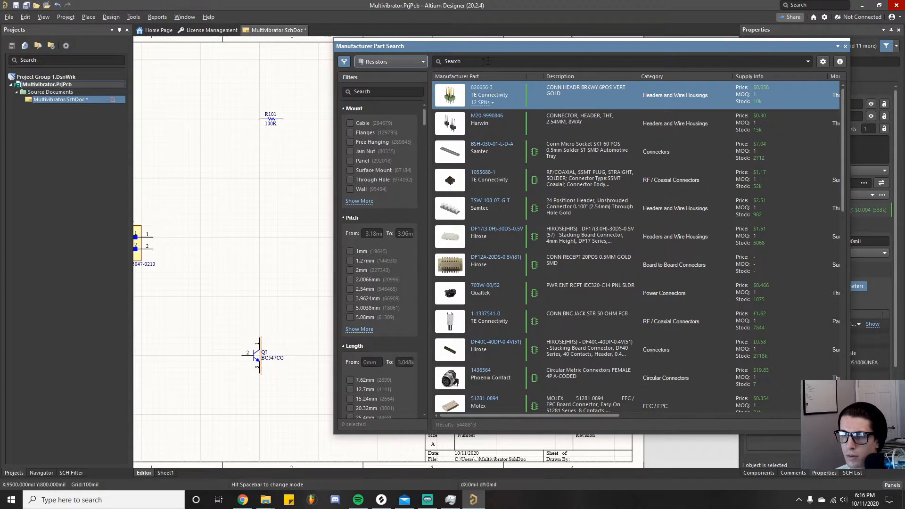
Search the manufacturer parts for "resistor 1k 5% 0805".
{"action": "left_click", "coordinate": [488, 62]}
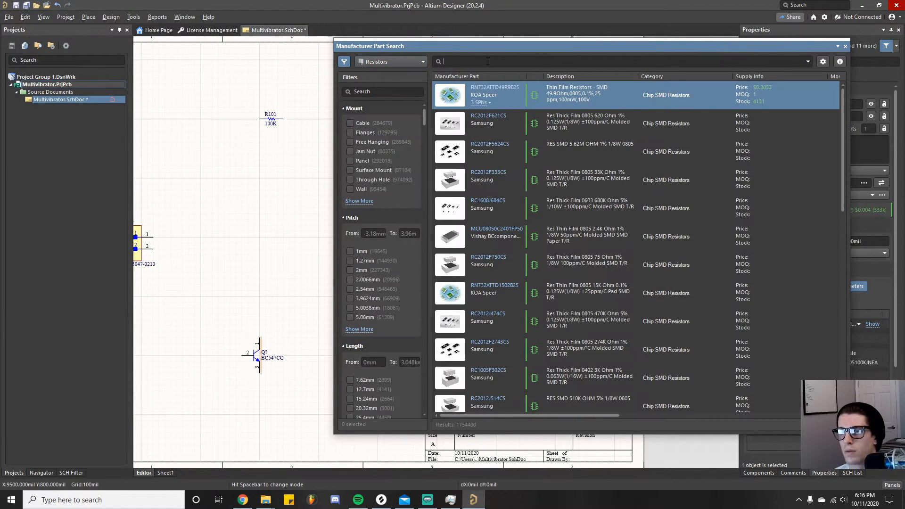
{"action": "type", "text": "resistor"}
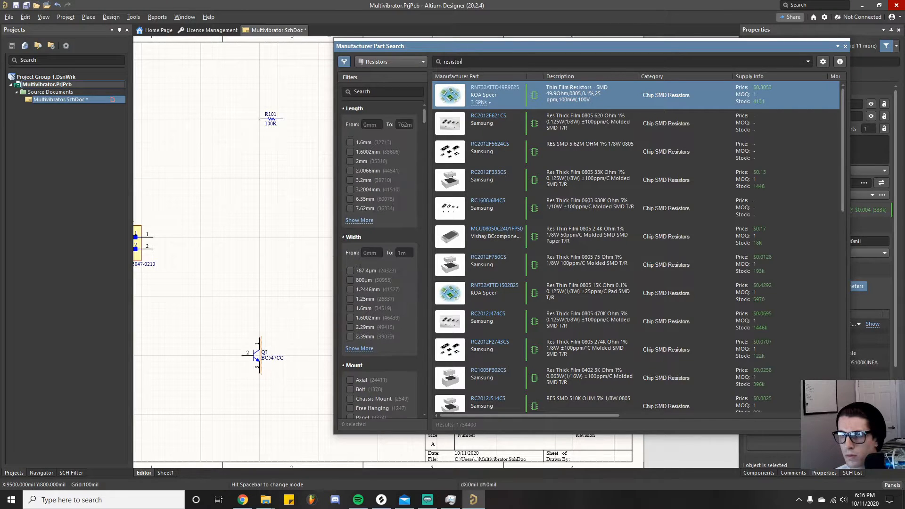
{"action": "type", "text": " 1"}
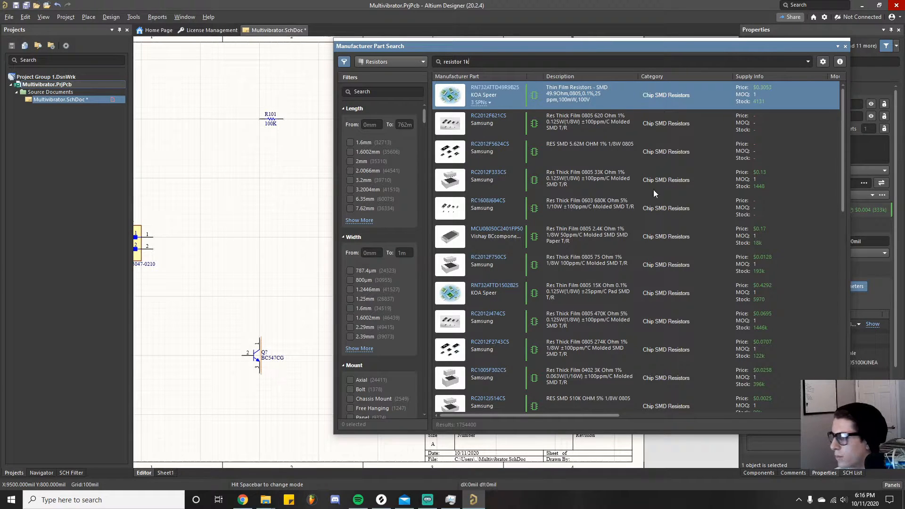
{"action": "type", "text": "k 5% 0805"}
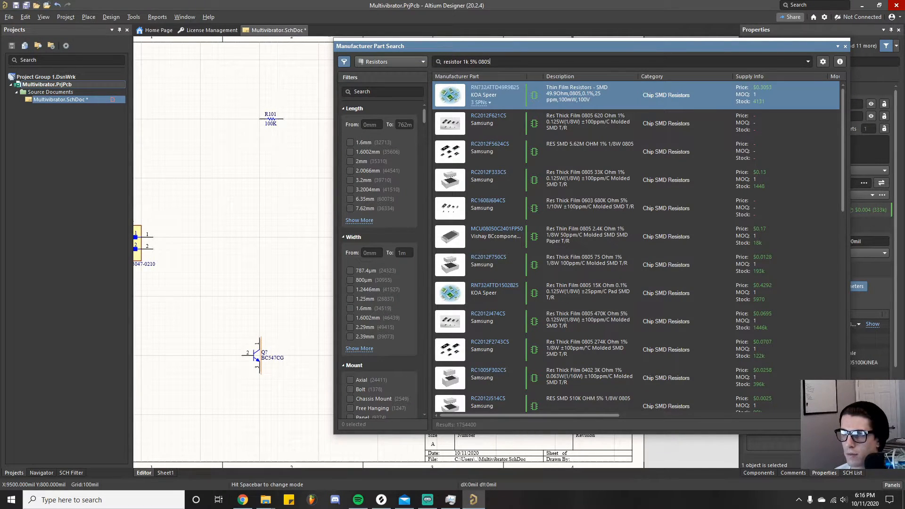
{"action": "key", "text": "Return"}
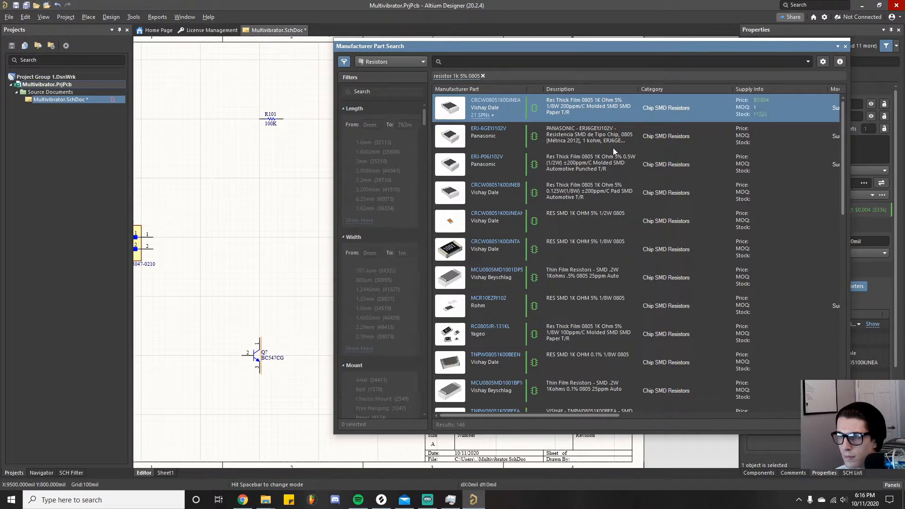
Place two CRCW08051K00JNEA resistors one above the other beside the connector, and close the manufacturer part search.
{"action": "right_click", "coordinate": [514, 101]}
{"action": "left_click", "coordinate": [534, 106]}
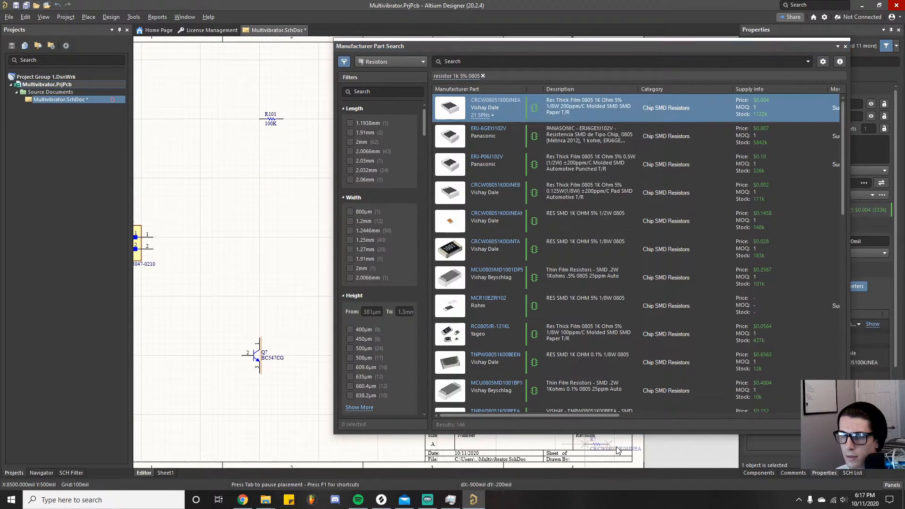
{"action": "left_click", "coordinate": [190, 214]}
{"action": "left_click", "coordinate": [201, 268]}
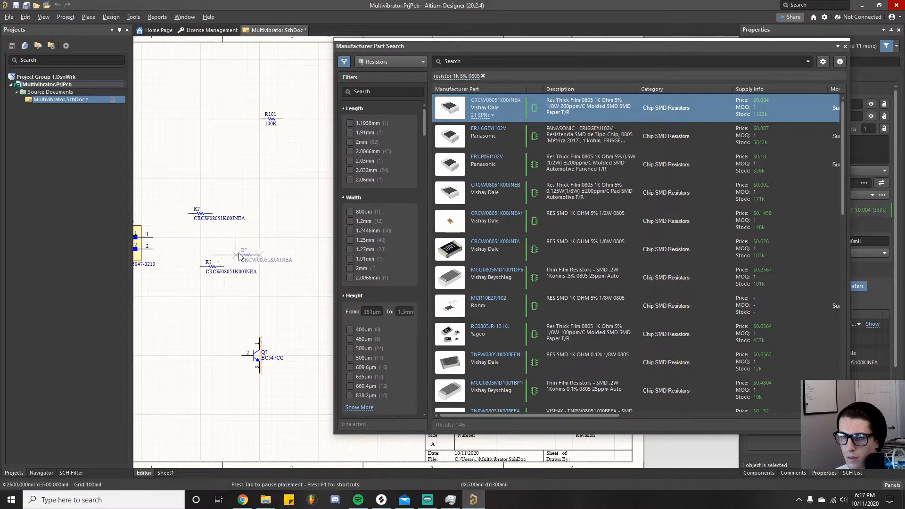
{"action": "key", "text": "Escape"}
{"action": "right_click", "coordinate": [239, 250]}
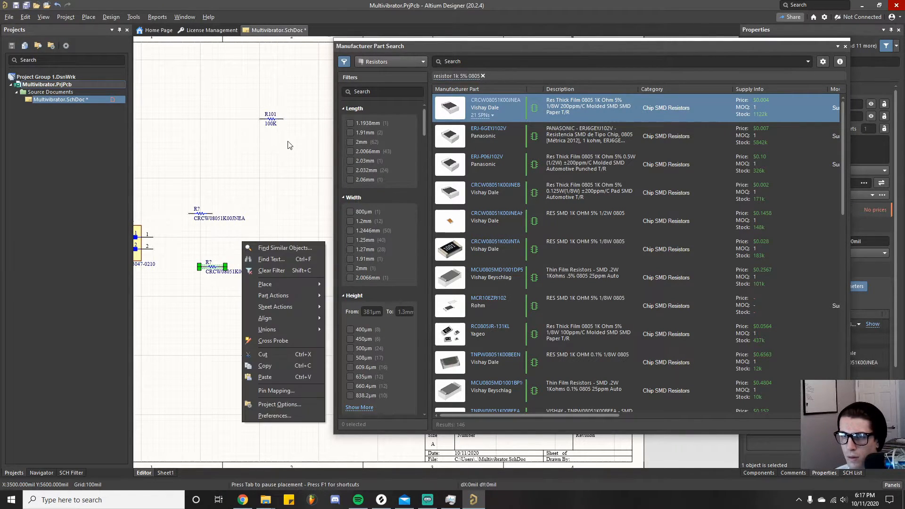
{"action": "left_click", "coordinate": [306, 135]}
{"action": "left_click", "coordinate": [845, 46]}
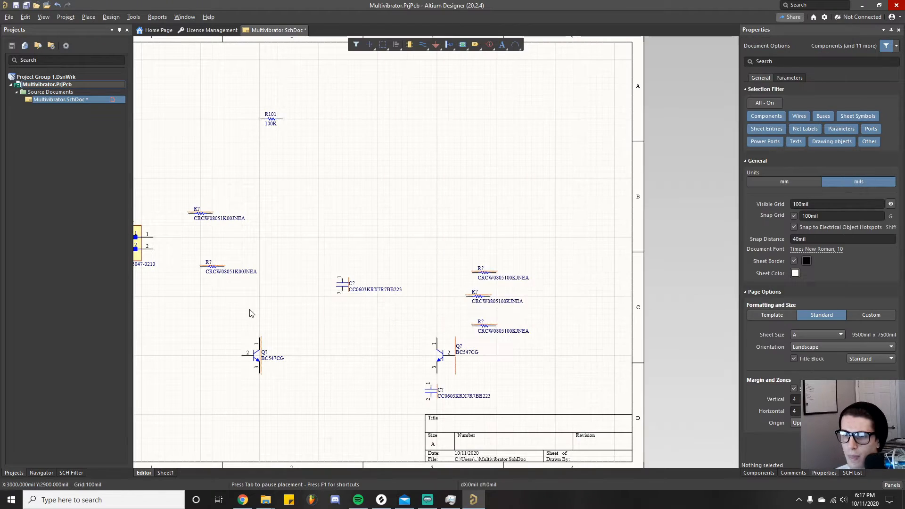
Delete the middle and lowest CRCW0805100KJNEA resistors above the right-hand transistor and move the remaining one directly beneath R101.
{"action": "scroll", "coordinate": [269, 299], "scroll_direction": "up", "scroll_amount": 1, "text": "ctrl"}
{"action": "left_click", "coordinate": [563, 296]}
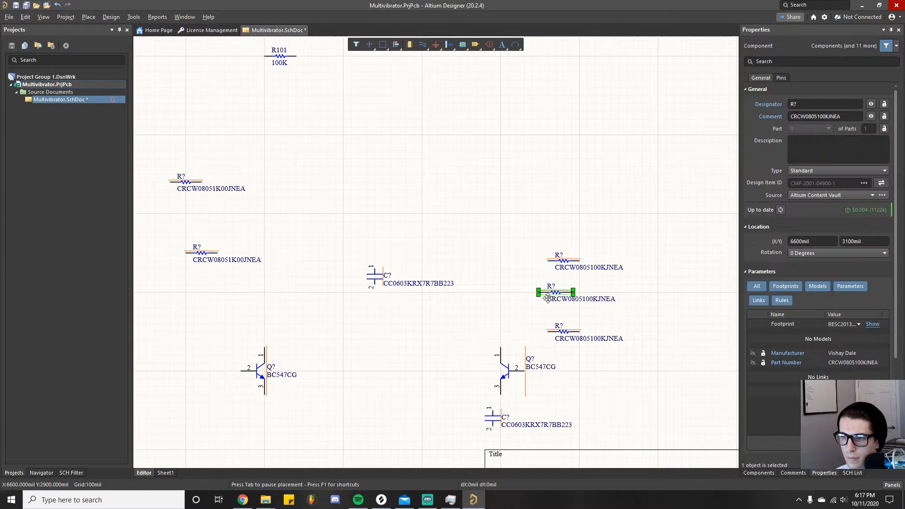
{"action": "right_click_drag", "start_coordinate": [460, 204], "coordinate": [471, 216]}
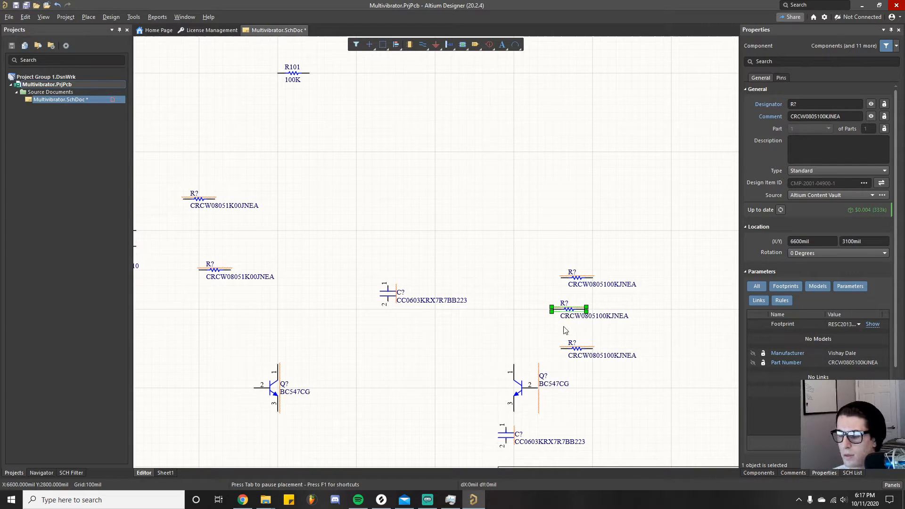
{"action": "key", "text": "Escape"}
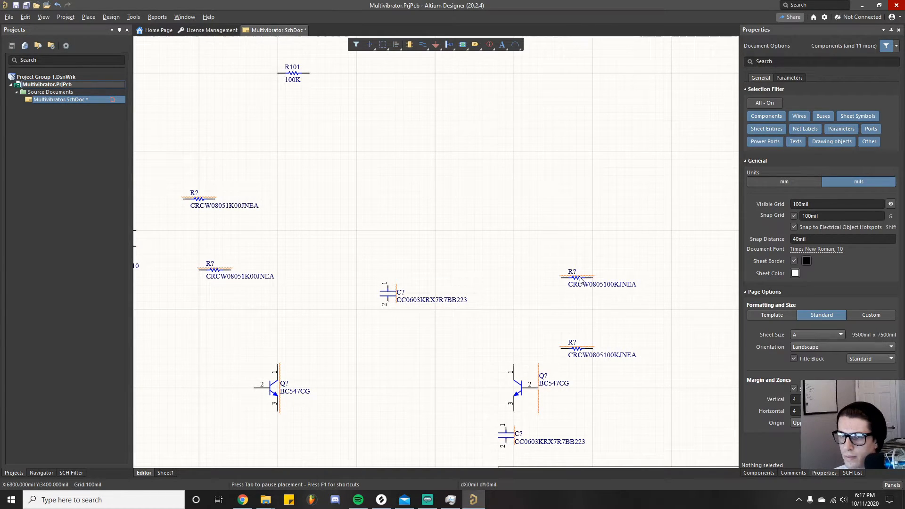
{"action": "left_click_drag", "start_coordinate": [579, 279], "coordinate": [280, 104]}
{"action": "left_click", "coordinate": [577, 353]}
{"action": "left_click", "coordinate": [303, 158]}
Set the designators of the upper and lower CRCW08051K00JNEA resistors to R103 and R104.
{"action": "left_click", "coordinate": [195, 193]}
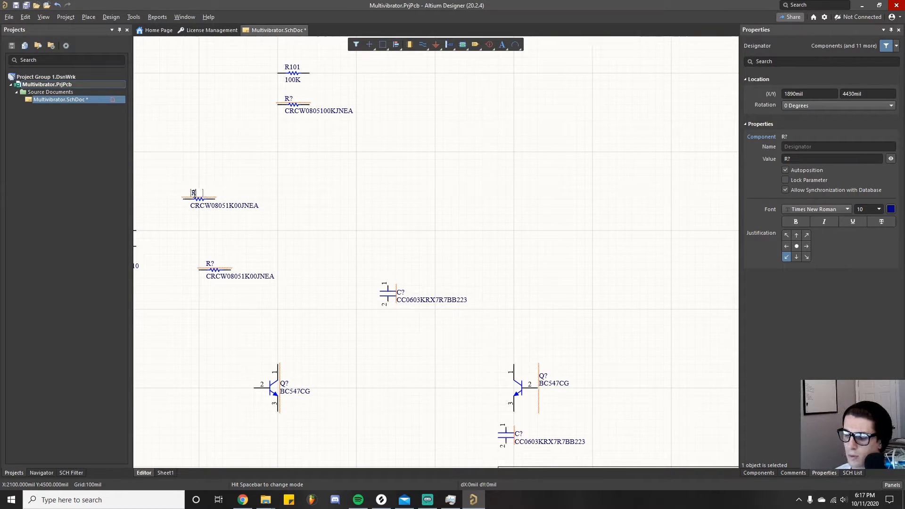
{"action": "left_click", "coordinate": [211, 263]}
{"action": "left_click", "coordinate": [214, 263]}
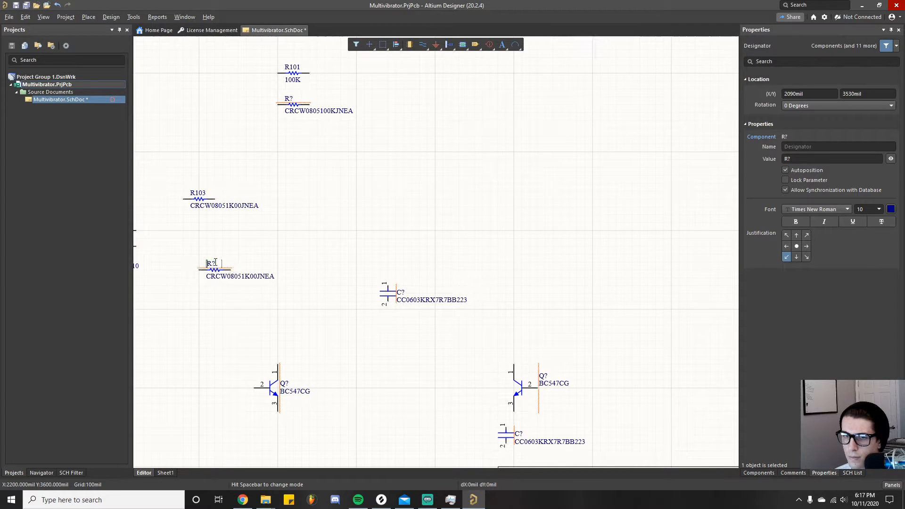
{"action": "key", "text": "BackSpace"}
{"action": "type", "text": "104"}
{"action": "left_click", "coordinate": [358, 209]}
Set the designator of the 100K resistor beneath R101 to R102.
{"action": "scroll", "coordinate": [357, 207], "scroll_direction": "down", "scroll_amount": 2, "text": "ctrl"}
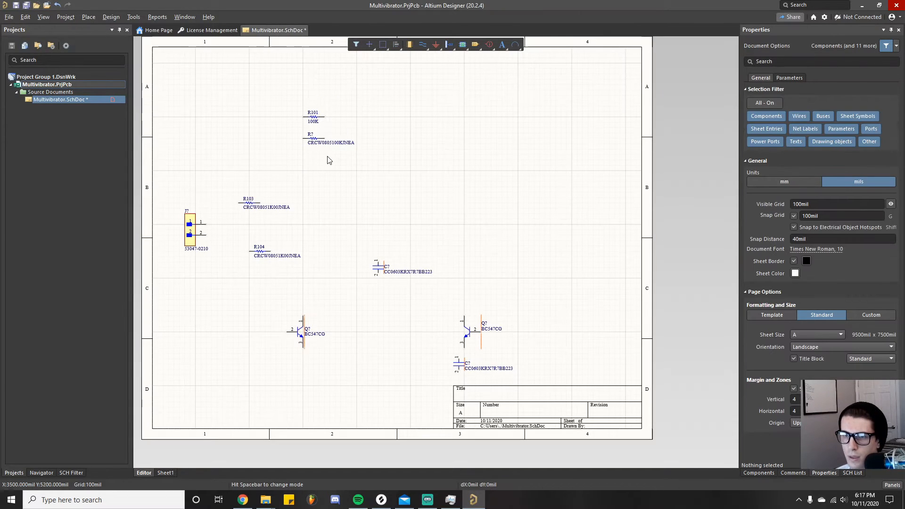
{"action": "left_click", "coordinate": [311, 134]}
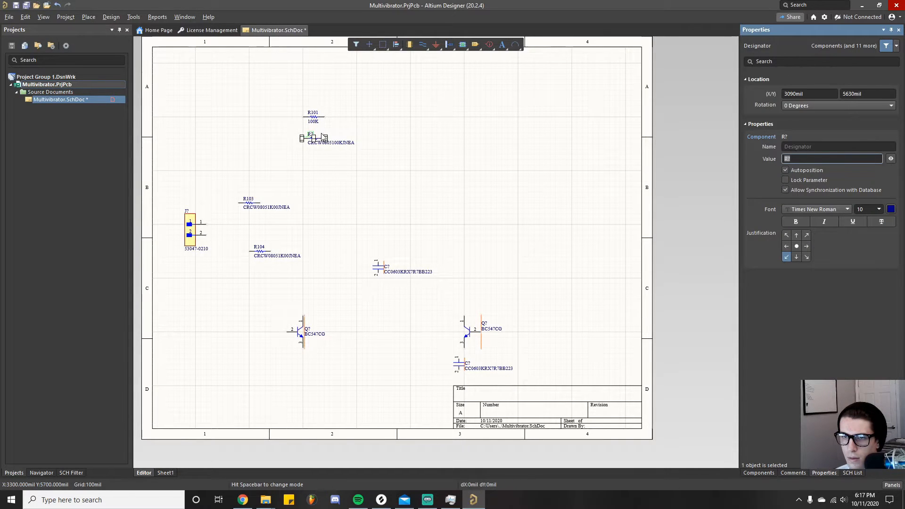
{"action": "scroll", "coordinate": [322, 137], "scroll_direction": "up", "scroll_amount": 3, "text": "ctrl"}
{"action": "left_click", "coordinate": [312, 134]}
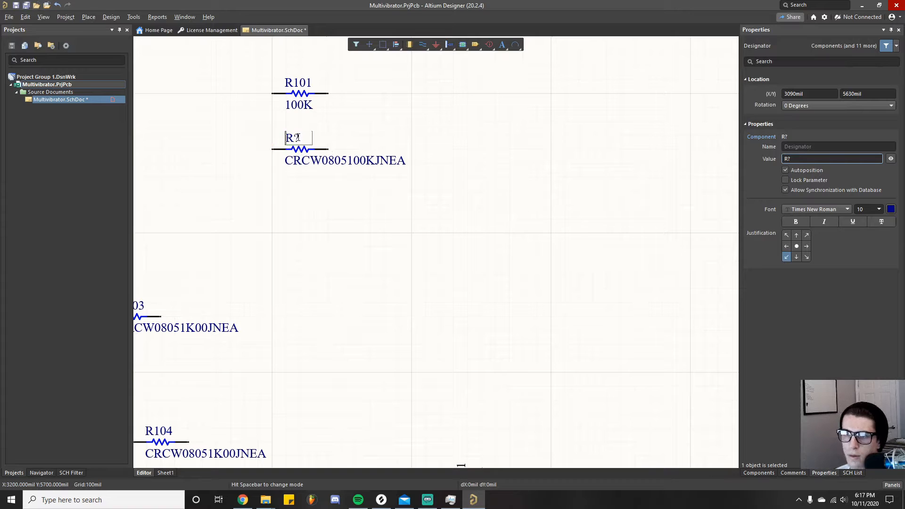
{"action": "key", "text": "BackSpace"}
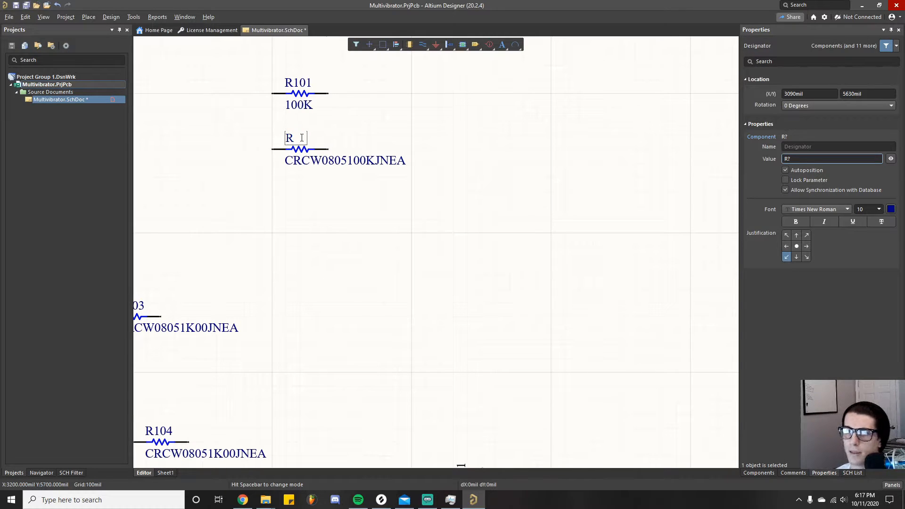
{"action": "type", "text": "102"}
{"action": "key", "text": "Return"}
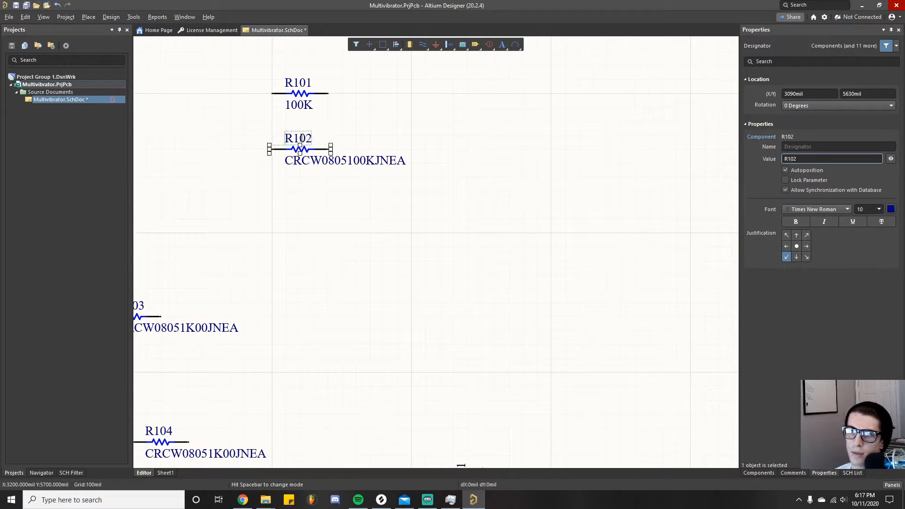
{"action": "left_click", "coordinate": [364, 117]}
Replace the part-number comment of resistor R102 with 100K.
{"action": "left_click", "coordinate": [320, 161]}
{"action": "left_click", "coordinate": [339, 162]}
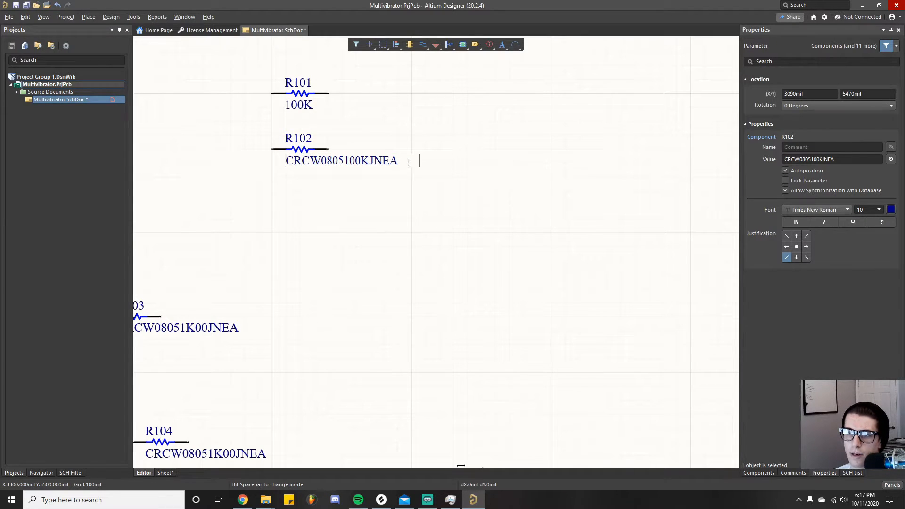
{"action": "left_click_drag", "start_coordinate": [408, 163], "coordinate": [225, 163]}
{"action": "type", "text": "100K"}
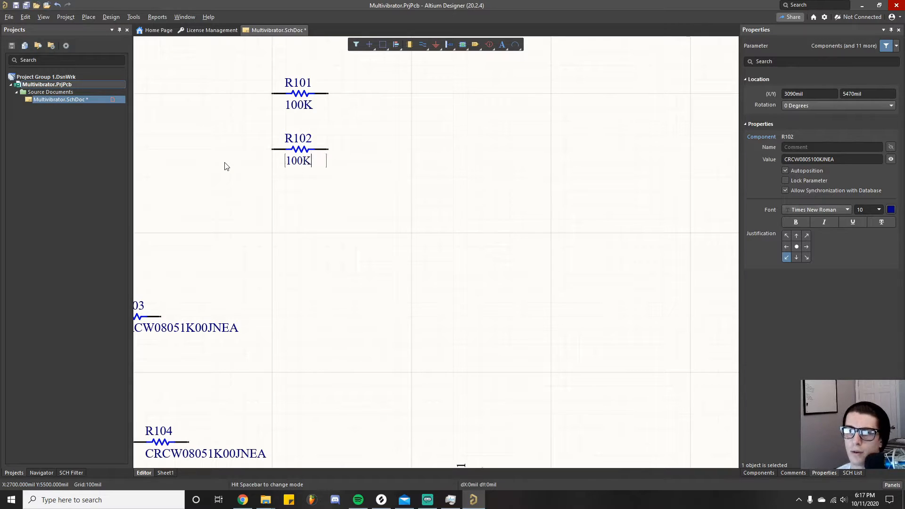
{"action": "key", "text": "Return"}
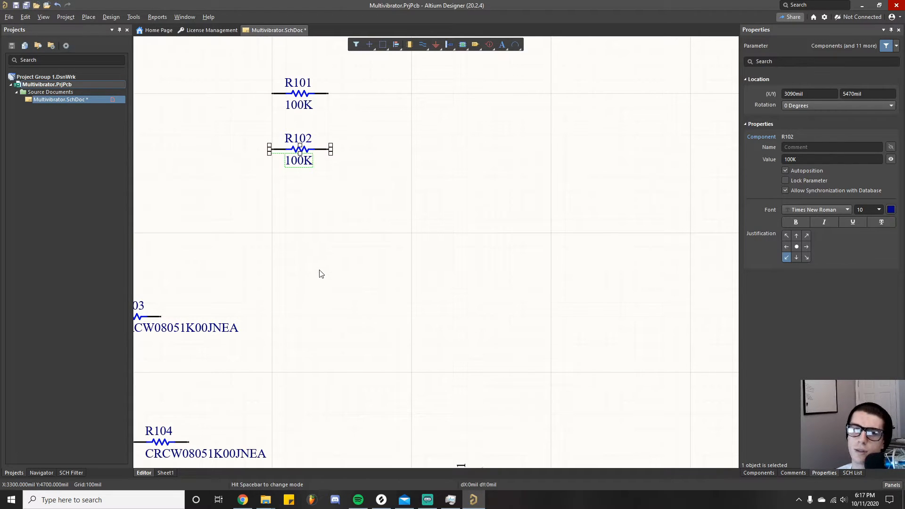
{"action": "left_click", "coordinate": [324, 271]}
Replace the part-number comment of resistor R103 with 1K.
{"action": "right_click_drag", "start_coordinate": [299, 246], "coordinate": [521, 226]}
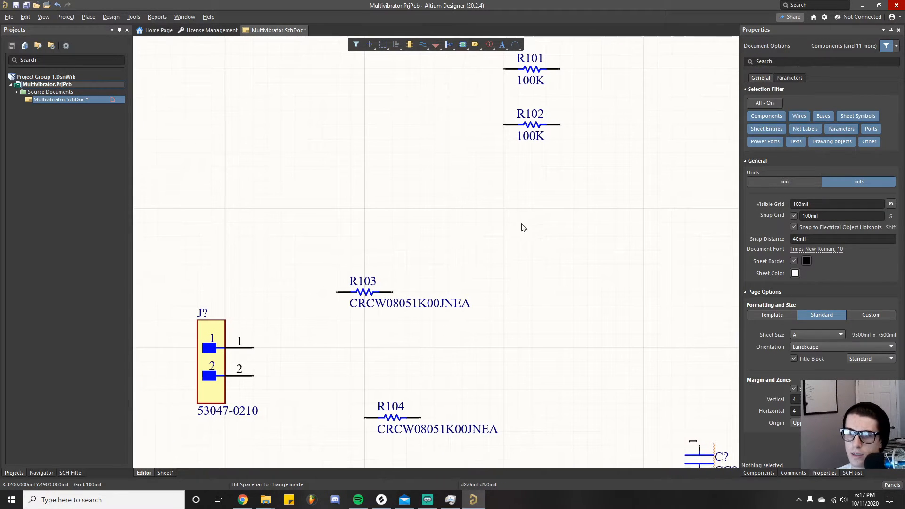
{"action": "left_click", "coordinate": [384, 304]}
{"action": "double_click", "coordinate": [446, 302]}
{"action": "left_click", "coordinate": [465, 303]}
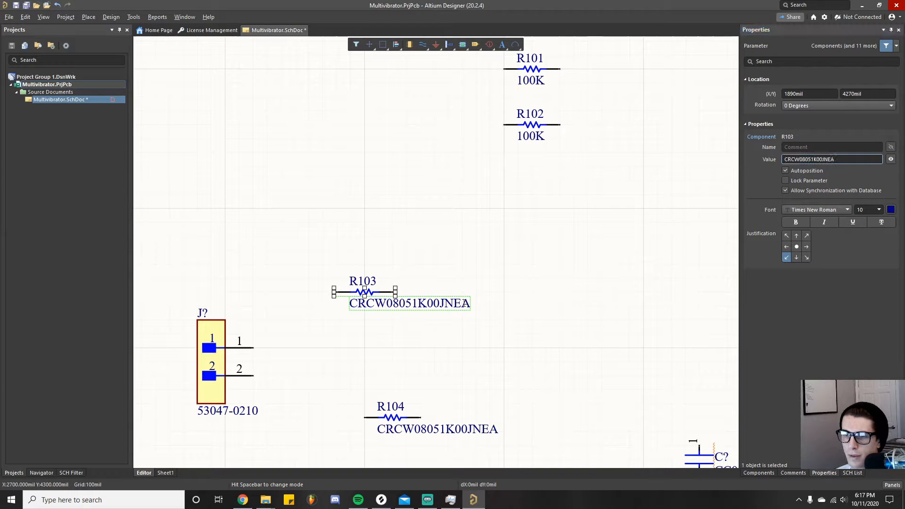
{"action": "left_click_drag", "start_coordinate": [469, 301], "coordinate": [284, 297]}
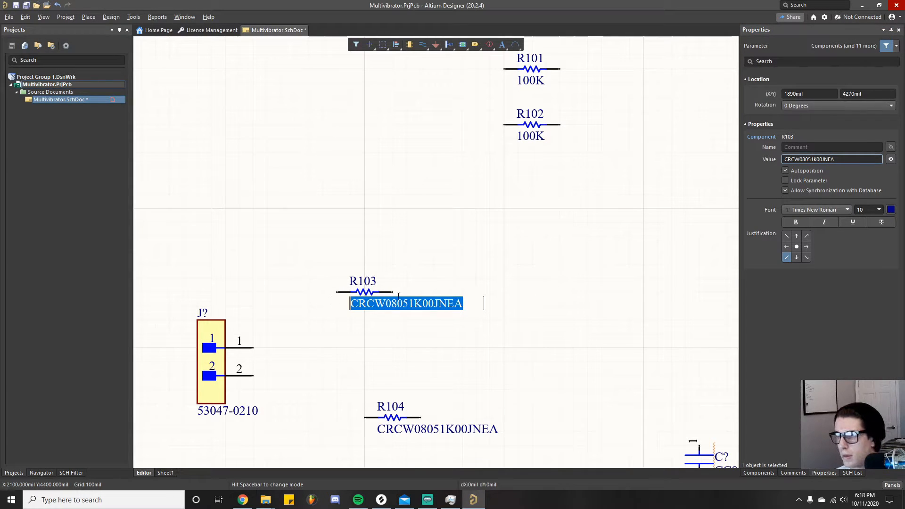
{"action": "type", "text": "1"}
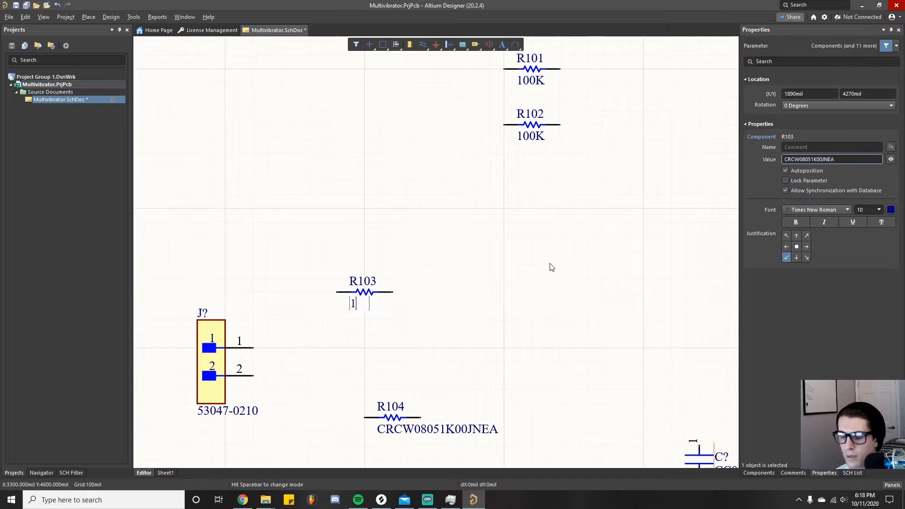
{"action": "type", "text": "K"}
{"action": "key", "text": "Return"}
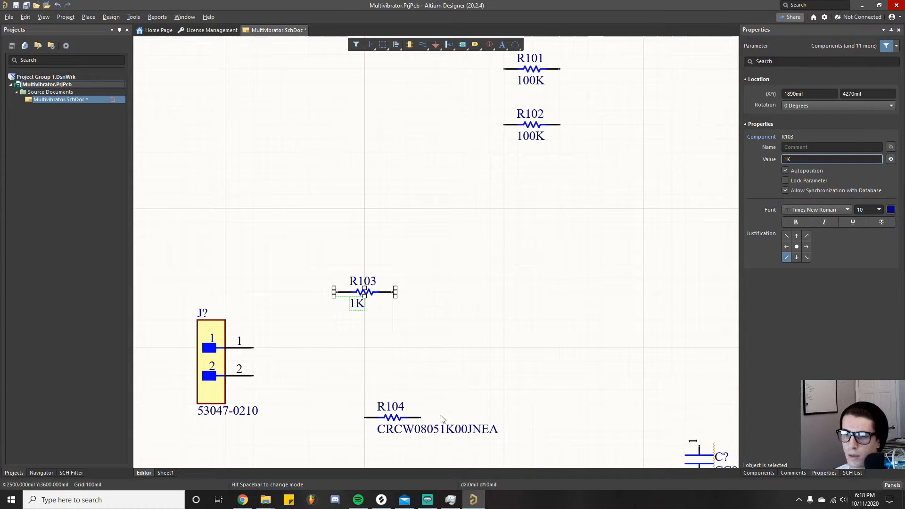
Replace the part-number comment of resistor R104 with 1K.
{"action": "left_click", "coordinate": [430, 428]}
{"action": "left_click", "coordinate": [423, 429]}
{"action": "left_click_drag", "start_coordinate": [493, 430], "coordinate": [321, 443]}
{"action": "type", "text": "1K"}
{"action": "key", "text": "Return"}
Set the designator of the capacitor between the two transistors to C101.
{"action": "scroll", "coordinate": [390, 328], "scroll_direction": "down", "scroll_amount": 1, "text": "ctrl"}
{"action": "scroll", "coordinate": [391, 327], "scroll_direction": "down", "scroll_amount": 4, "text": "ctrl"}
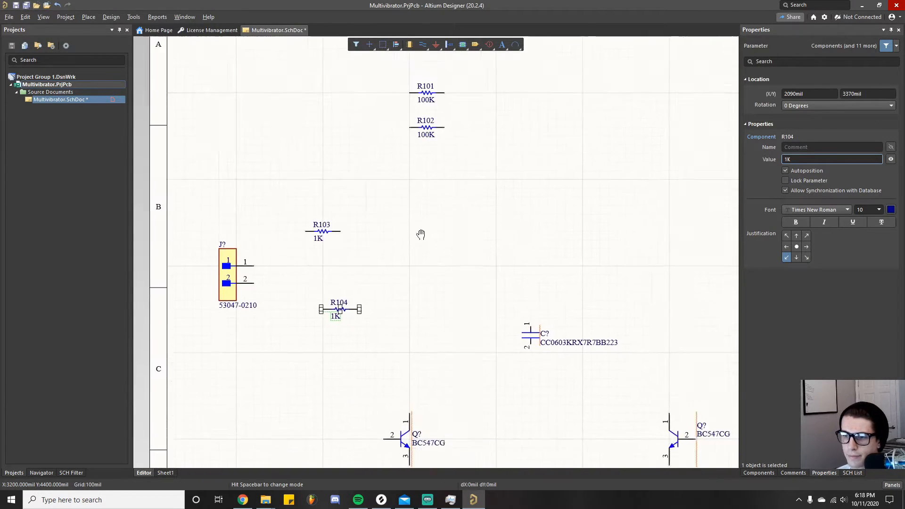
{"action": "left_click", "coordinate": [436, 274]}
{"action": "scroll", "coordinate": [434, 274], "scroll_direction": "up", "scroll_amount": 4, "text": "ctrl"}
{"action": "left_click", "coordinate": [442, 272]}
{"action": "key", "text": "BackSpace"}
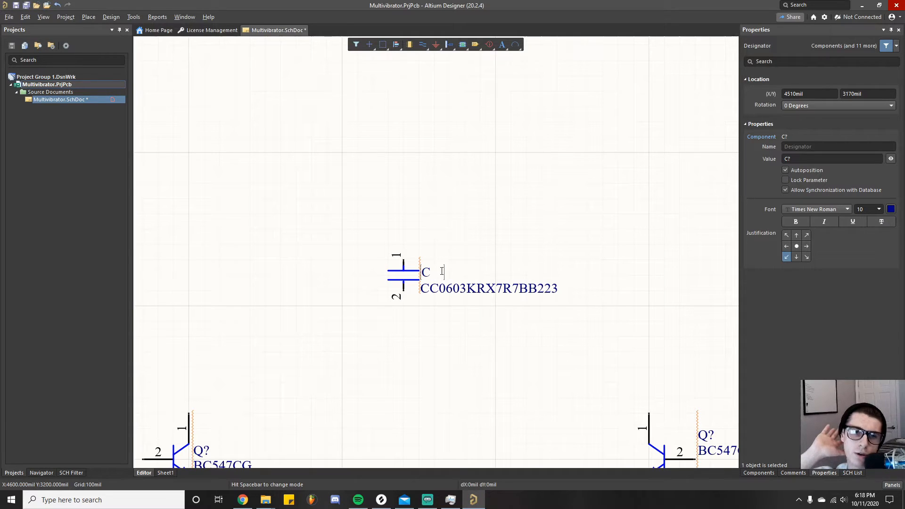
{"action": "type", "text": "101"}
{"action": "key", "text": "Return"}
Replace the part-number comment of capacitor C101 with 22nF.
{"action": "double_click", "coordinate": [491, 289]}
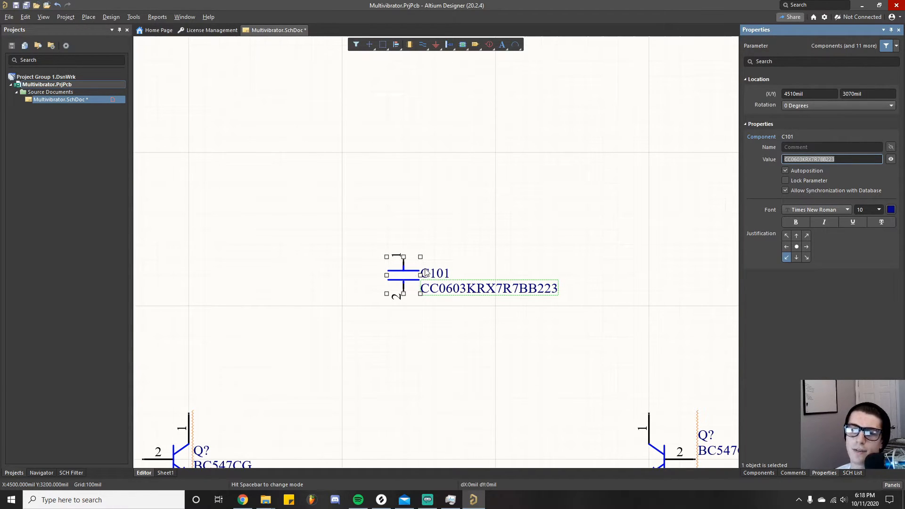
{"action": "left_click", "coordinate": [522, 288]}
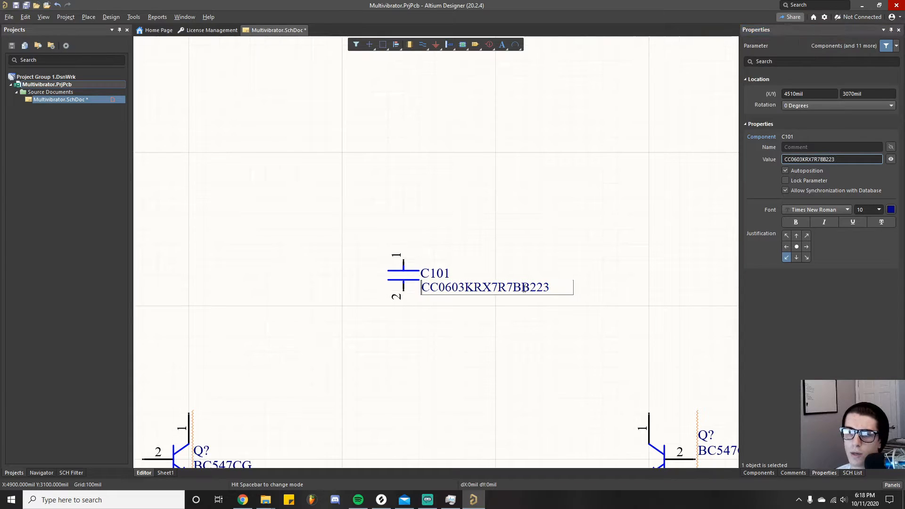
{"action": "left_click_drag", "start_coordinate": [559, 288], "coordinate": [358, 289]}
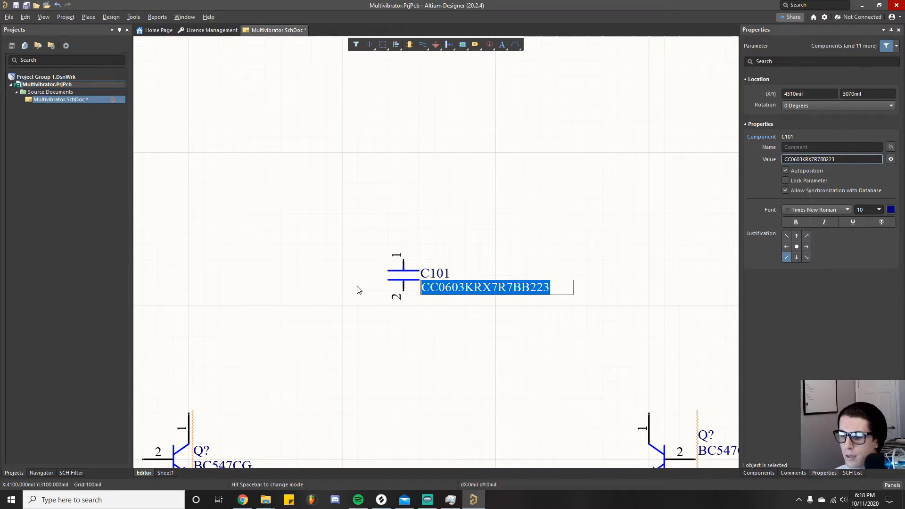
{"action": "type", "text": "22nF"}
{"action": "key", "text": "Return"}
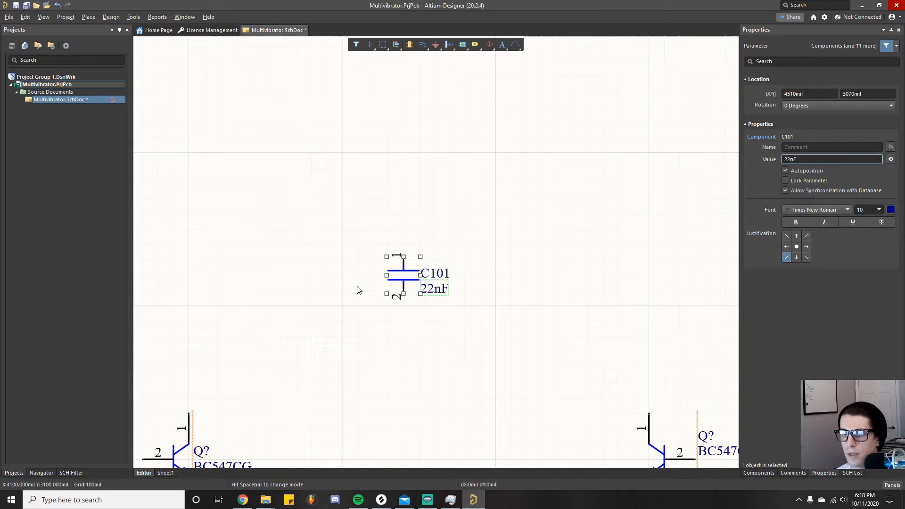
{"action": "left_click", "coordinate": [415, 329]}
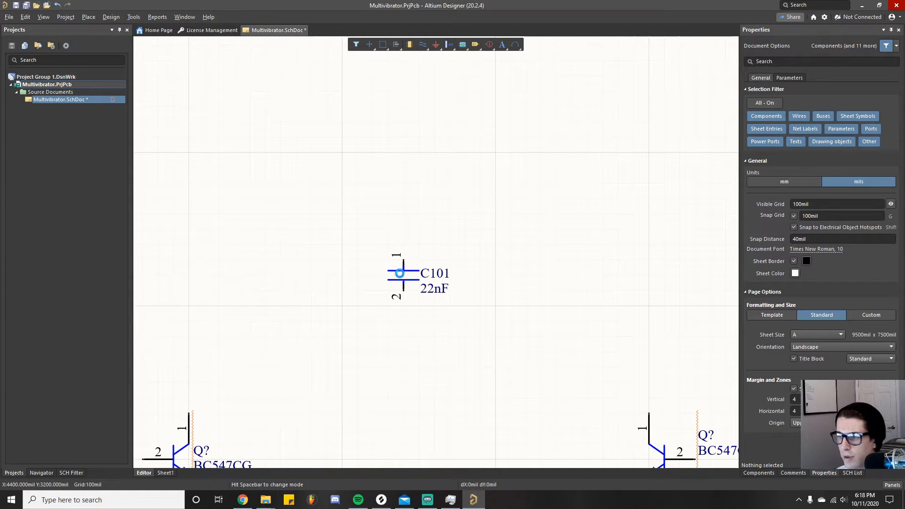
Review the parameters of C101 and insert a space in its comment so that it reads 22 nF.
{"action": "left_click", "coordinate": [399, 273]}
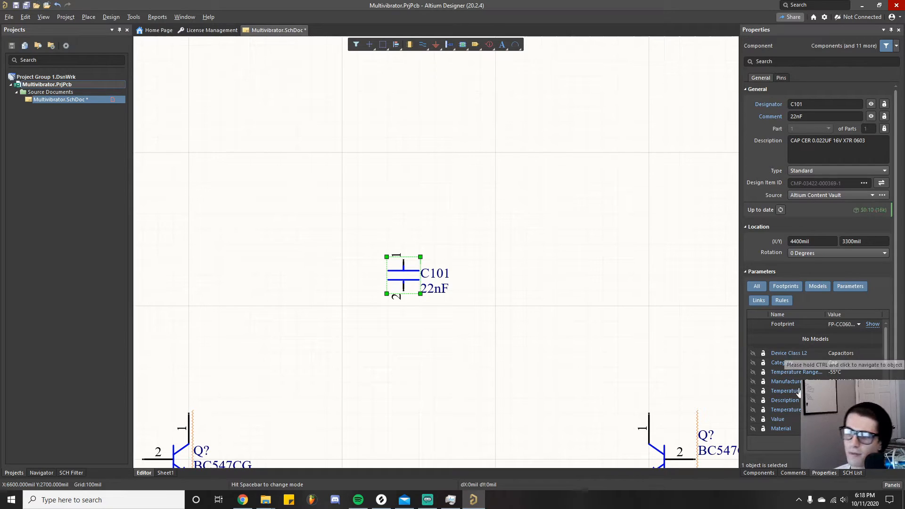
{"action": "scroll", "coordinate": [798, 377], "scroll_direction": "down", "scroll_amount": 3}
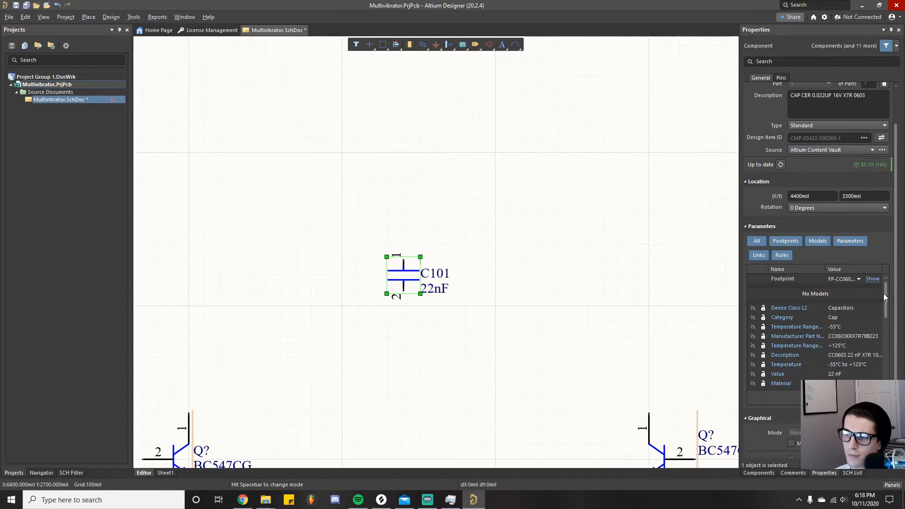
{"action": "mouse_move", "coordinate": [885, 295]}
{"action": "left_mouse_down"}
{"action": "mouse_move", "coordinate": [887, 362]}
{"action": "mouse_move", "coordinate": [886, 310]}
{"action": "left_mouse_up"}
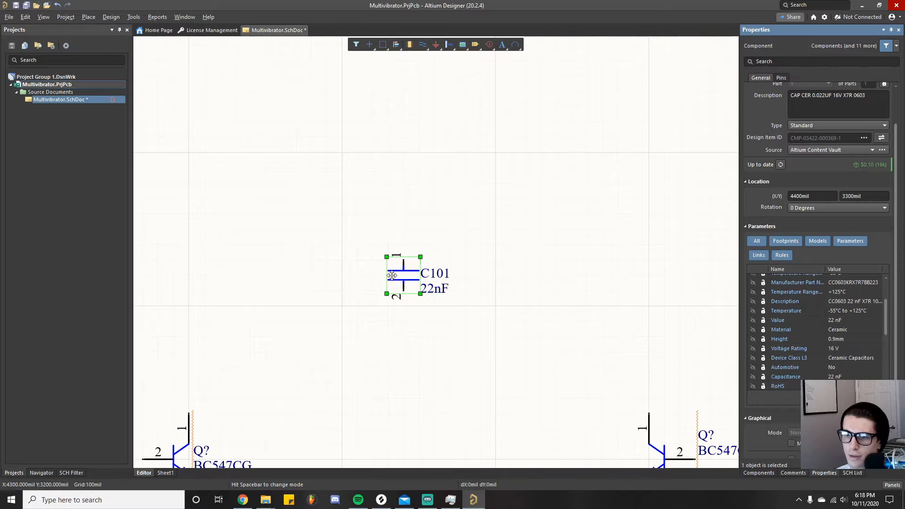
{"action": "left_click", "coordinate": [435, 286]}
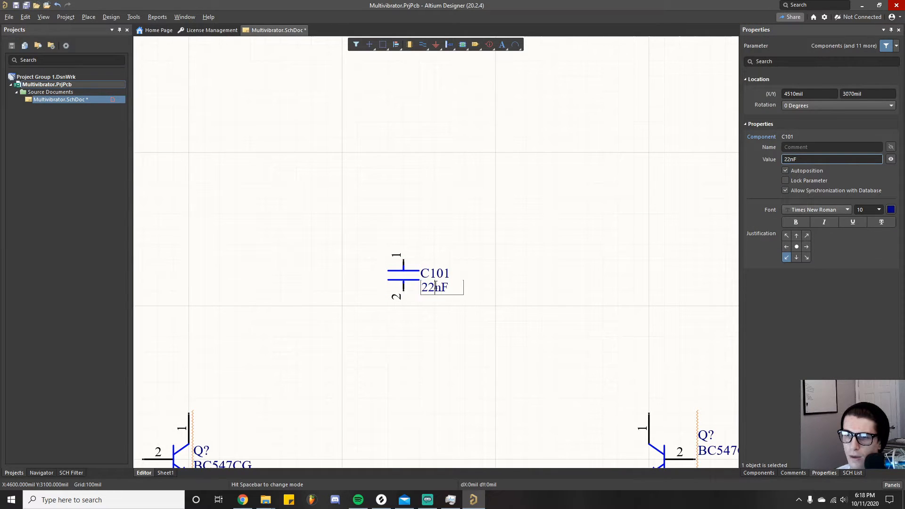
{"action": "key", "text": "Return"}
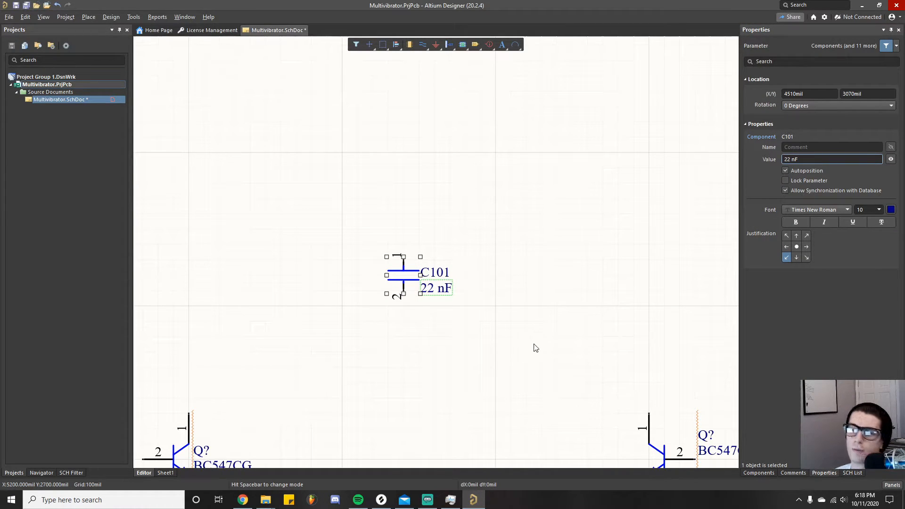
{"action": "left_click", "coordinate": [527, 350]}
Review the parameter list of capacitor C101.
{"action": "left_click", "coordinate": [403, 274]}
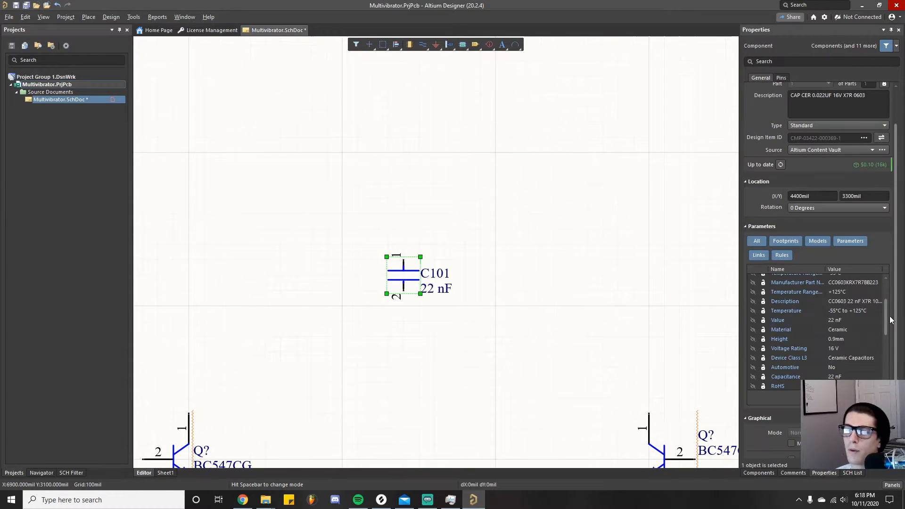
{"action": "left_click_drag", "start_coordinate": [886, 318], "coordinate": [887, 300]}
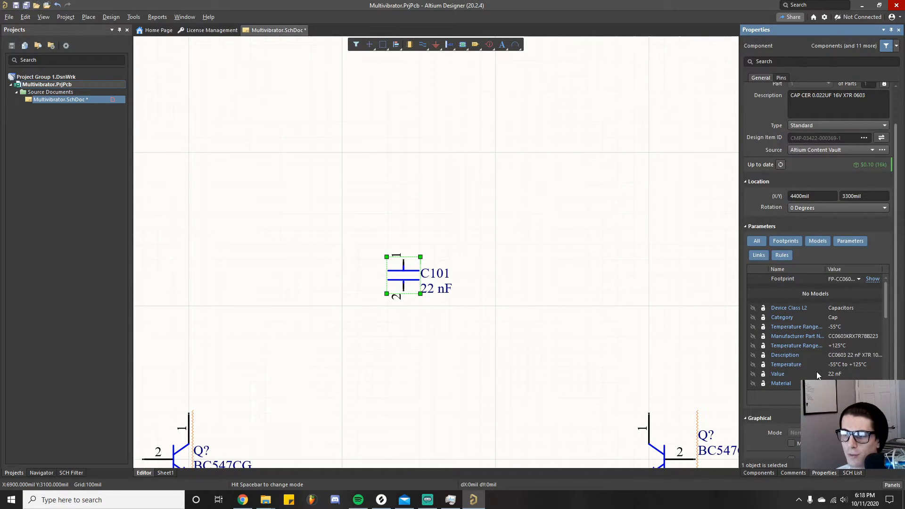
{"action": "left_click", "coordinate": [492, 331]}
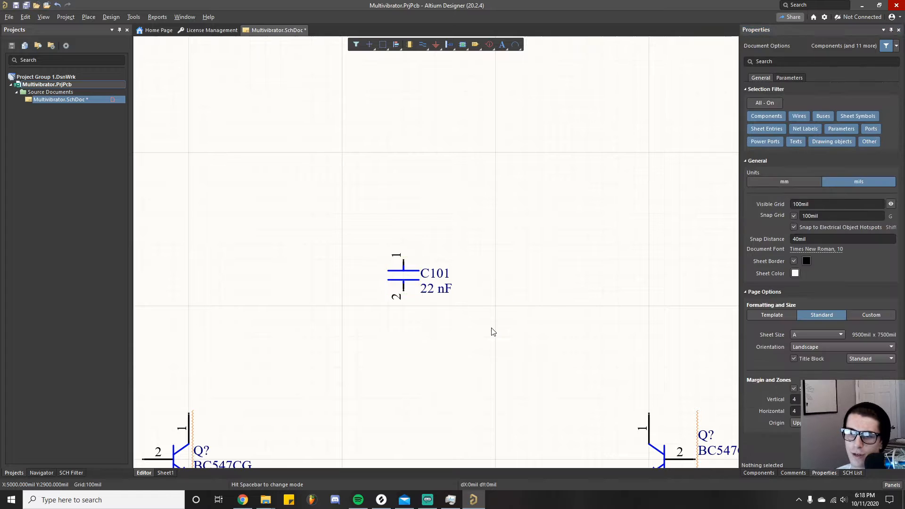
Set the designator of the unnumbered capacitor below the right-hand transistor to C102.
{"action": "scroll", "coordinate": [441, 349], "scroll_direction": "down", "scroll_amount": 2, "text": "ctrl"}
{"action": "right_click_drag", "start_coordinate": [440, 350], "coordinate": [434, 307]}
{"action": "scroll", "coordinate": [445, 334], "scroll_direction": "down", "scroll_amount": 1, "text": "ctrl"}
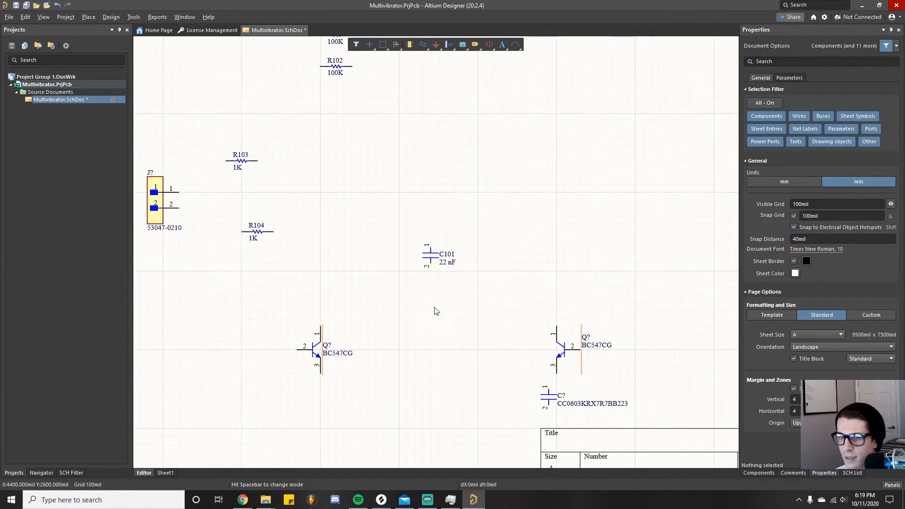
{"action": "right_click_drag", "start_coordinate": [392, 240], "coordinate": [375, 243]}
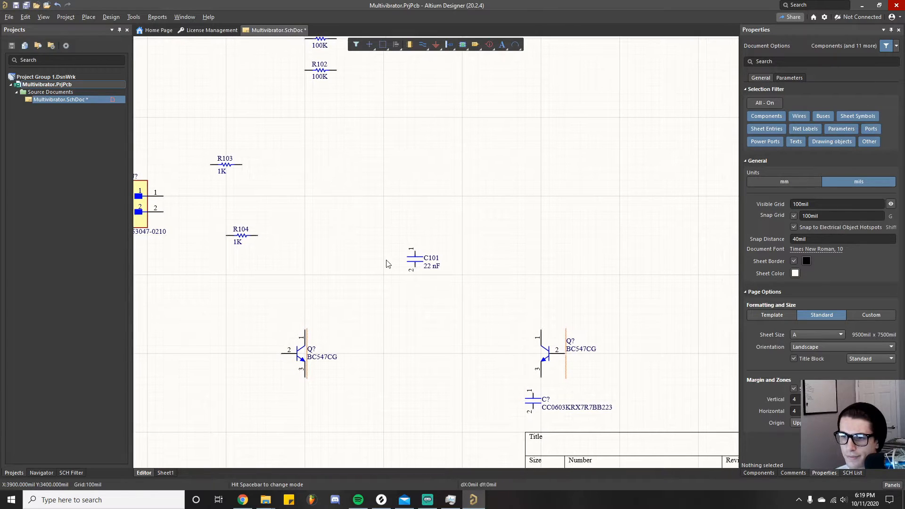
{"action": "double_click", "coordinate": [546, 399]}
{"action": "left_click", "coordinate": [549, 399]}
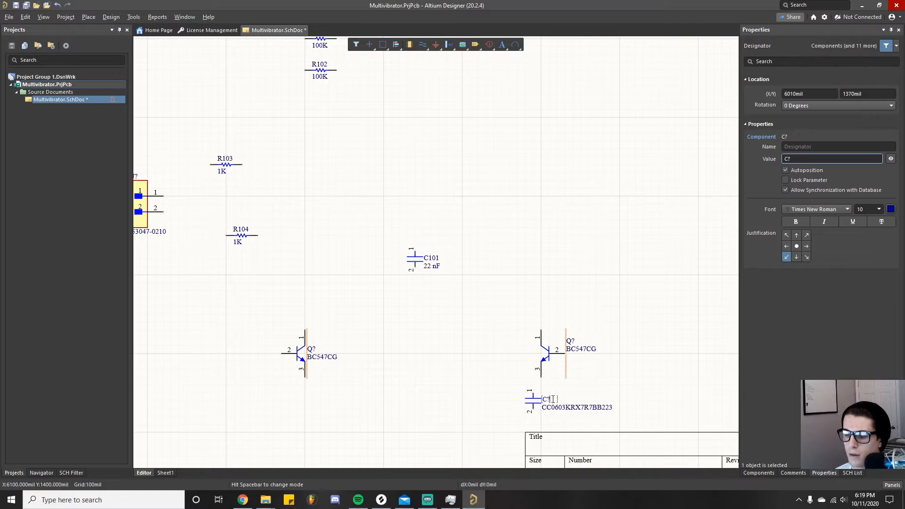
{"action": "left_click", "coordinate": [579, 377]}
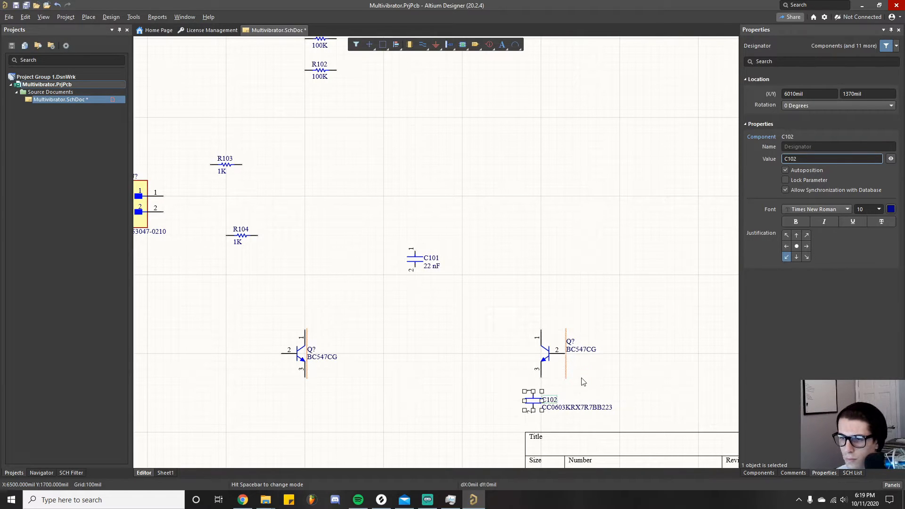
Replace the part-number comment of capacitor C102 with 22 nF.
{"action": "left_click", "coordinate": [567, 407]}
{"action": "left_click", "coordinate": [571, 406]}
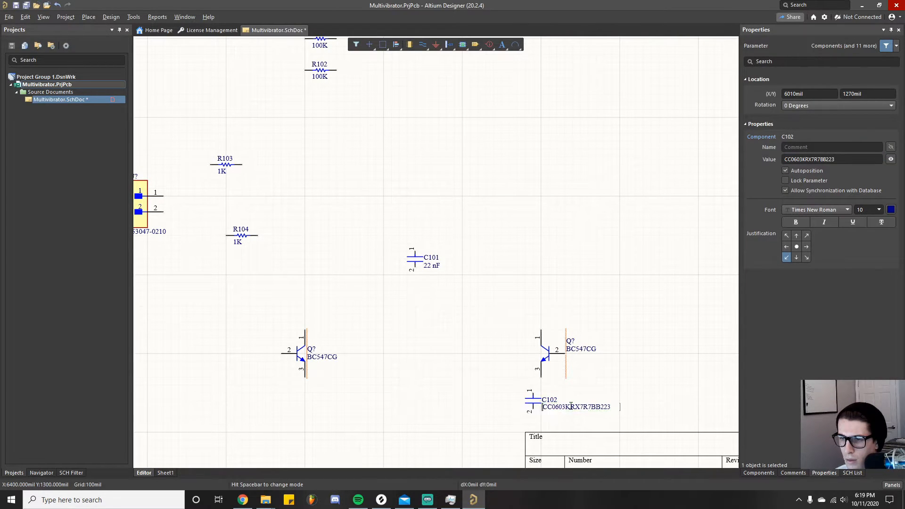
{"action": "double_click", "coordinate": [570, 406]}
{"action": "type", "text": "22 nF"}
{"action": "key", "text": "Return"}
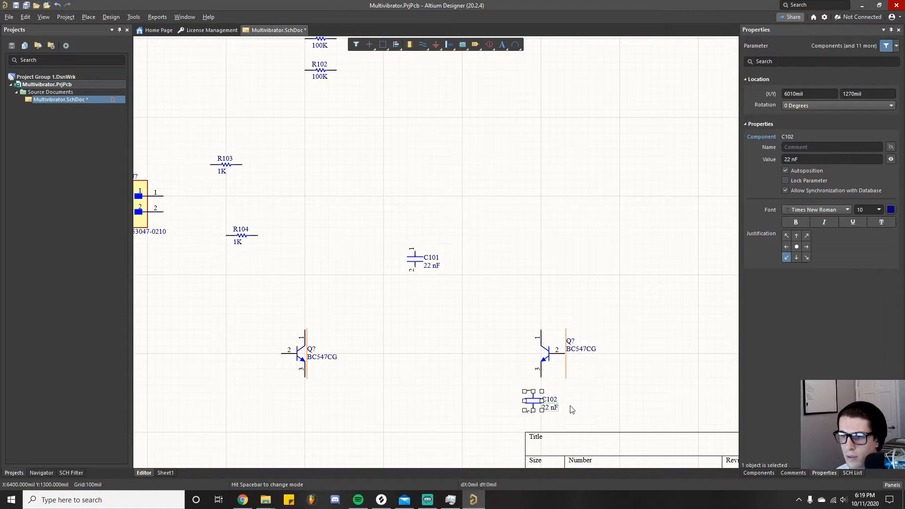
{"action": "left_click", "coordinate": [597, 389]}
Set the designator of the right-hand BC547CG transistor to Q101.
{"action": "left_click", "coordinate": [571, 341]}
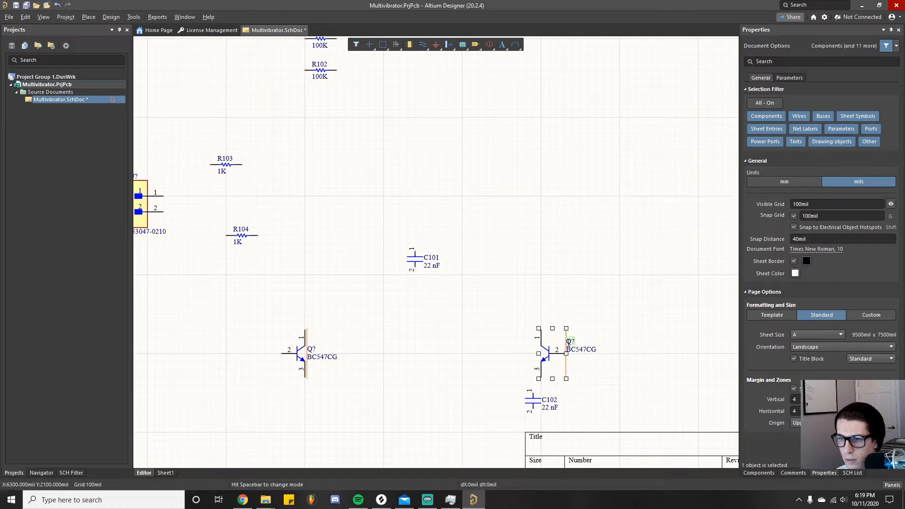
{"action": "left_click", "coordinate": [572, 341]}
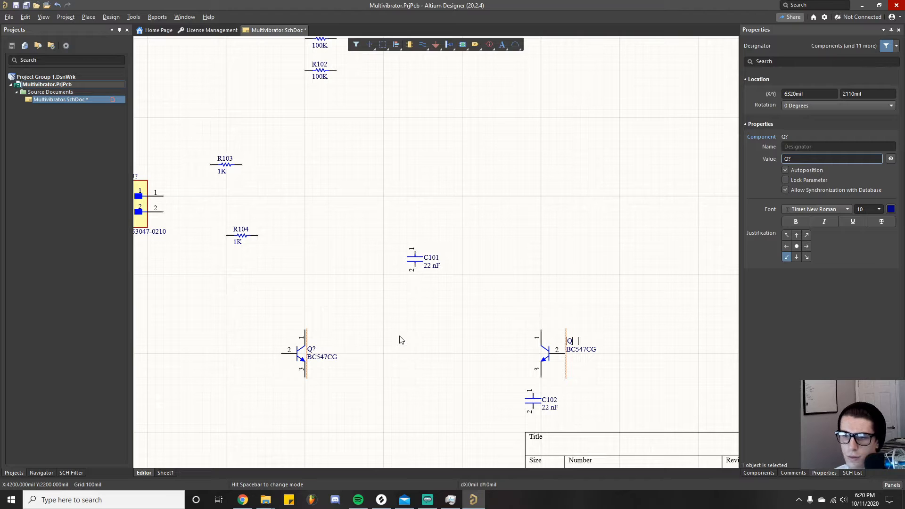
{"action": "type", "text": "101"}
{"action": "key", "text": "Return"}
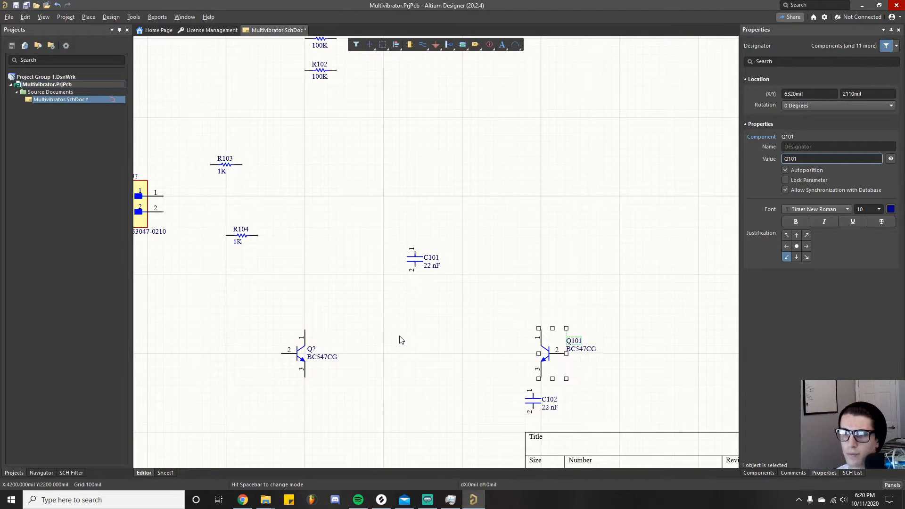
{"action": "left_click", "coordinate": [400, 340]}
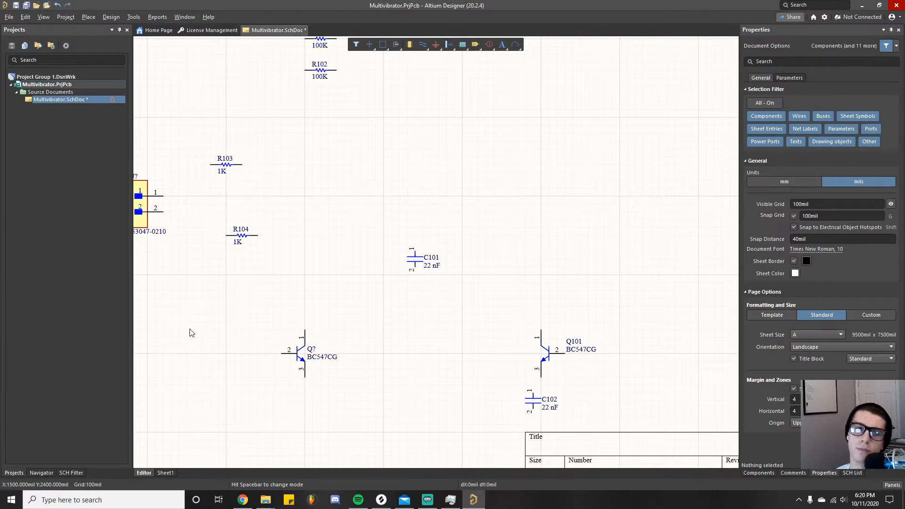
Set the designator of the left-hand BC547CG transistor to Q102.
{"action": "left_click", "coordinate": [311, 349]}
{"action": "left_click", "coordinate": [316, 349]}
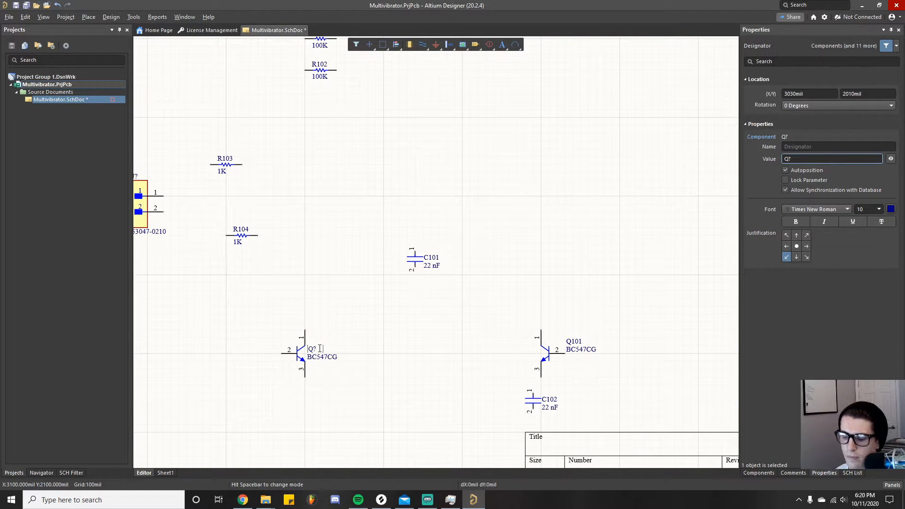
{"action": "type", "text": "Q102"}
{"action": "key", "text": "Return"}
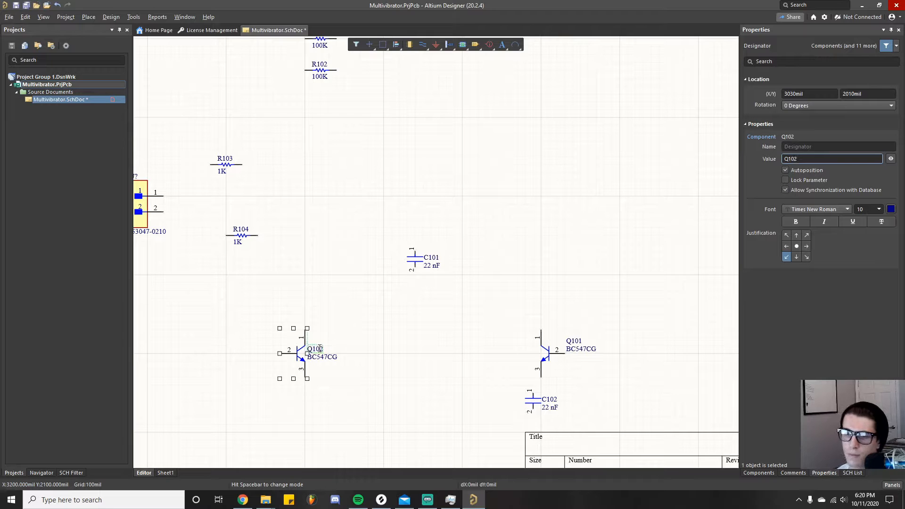
{"action": "left_click", "coordinate": [355, 392]}
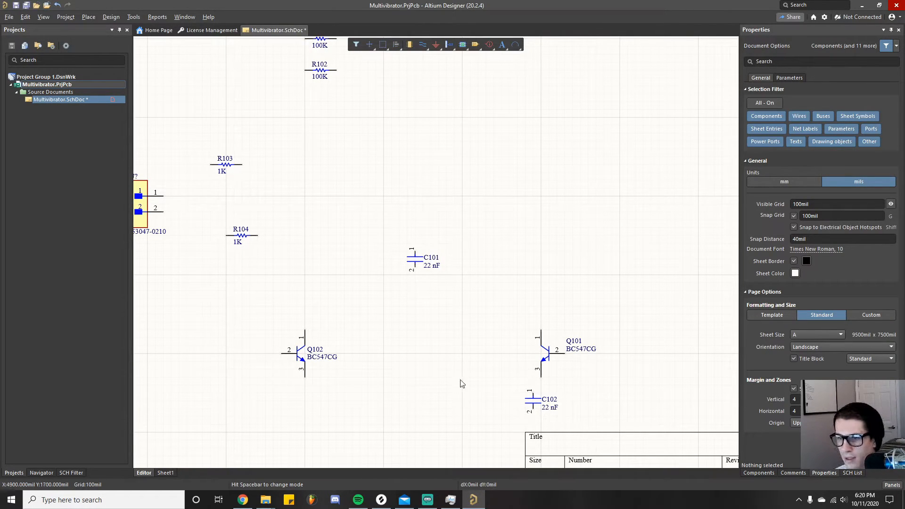
Move capacitor C102 to 5400mil, 3900mil, up and right of C101, and move resistor R102 level with R101, above transistor Q101.
{"action": "left_click_drag", "start_coordinate": [535, 402], "coordinate": [496, 212]}
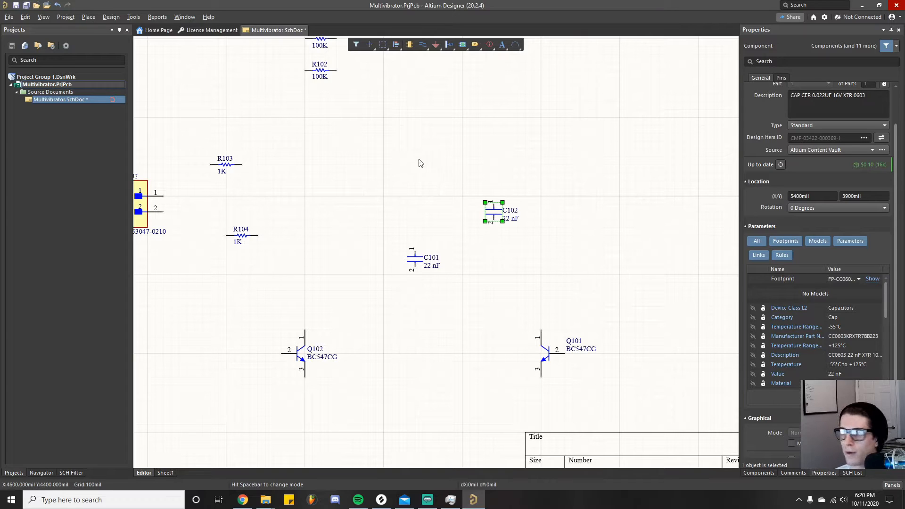
{"action": "scroll", "coordinate": [390, 183], "scroll_direction": "up", "scroll_amount": 3}
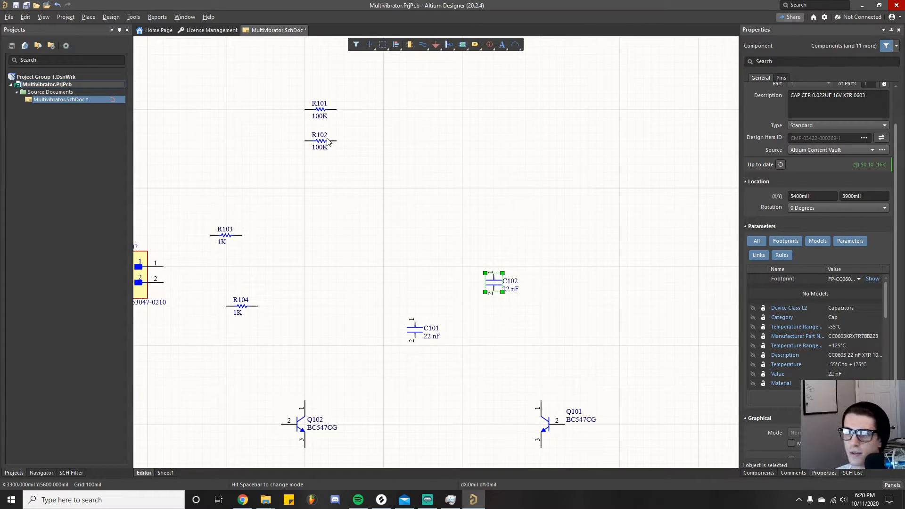
{"action": "left_click", "coordinate": [325, 137]}
{"action": "left_click", "coordinate": [354, 170]}
{"action": "left_click", "coordinate": [324, 142]}
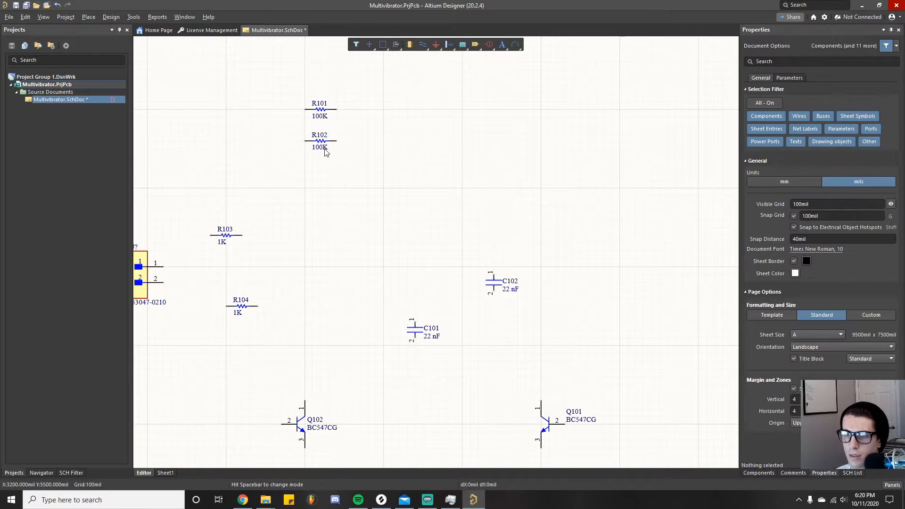
{"action": "left_click_drag", "start_coordinate": [325, 141], "coordinate": [584, 110]}
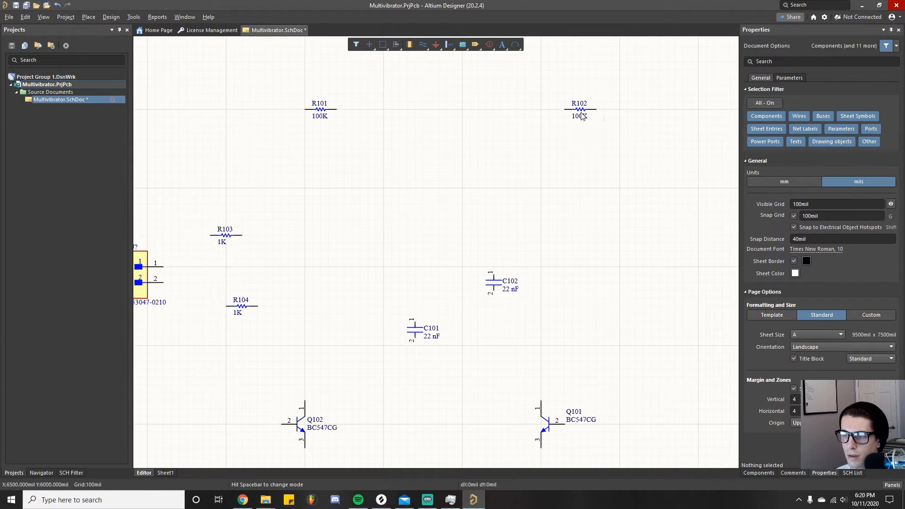
{"action": "left_click", "coordinate": [581, 114]}
{"action": "key", "text": "space"}
{"action": "key", "text": "space"}
{"action": "key", "text": "space"}
{"action": "key", "text": "space"}
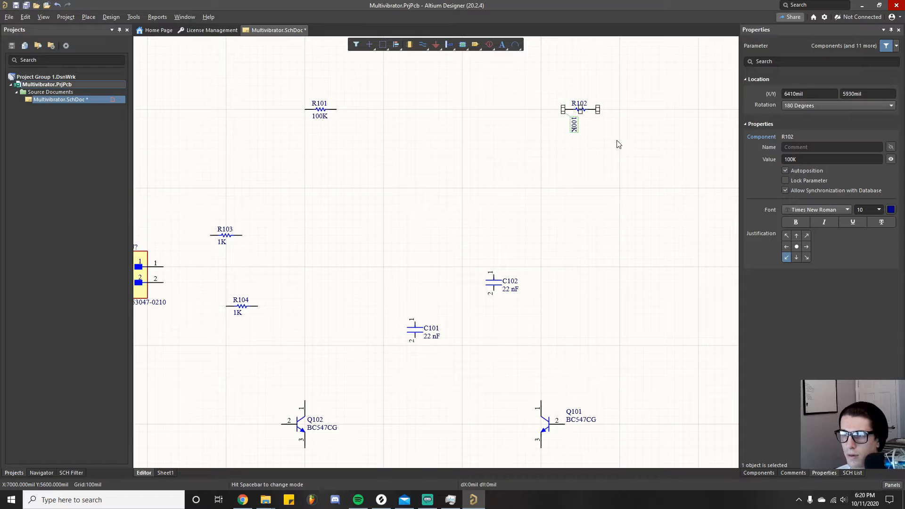
{"action": "left_click", "coordinate": [592, 134]}
Rotate resistor R102 to vertical and move it to X 6900 mil, Y 5800 mil.
{"action": "left_click", "coordinate": [579, 110]}
{"action": "key", "text": "space"}
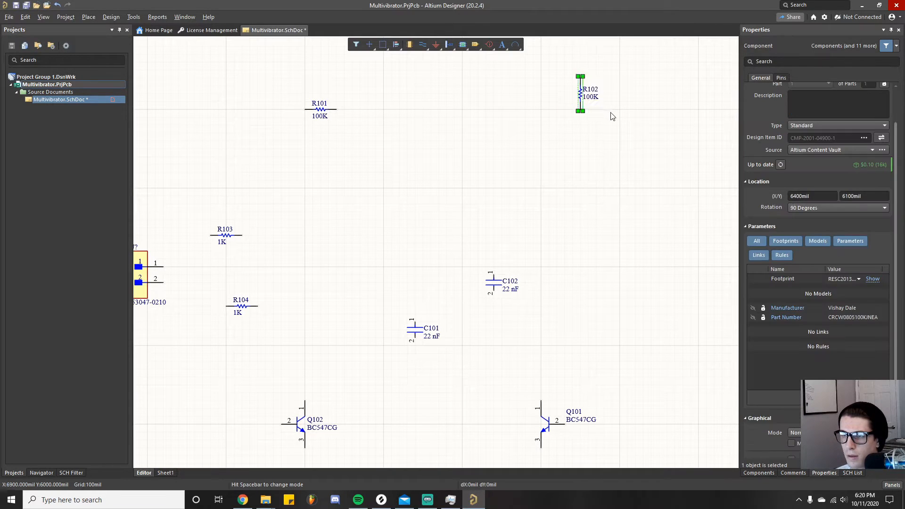
{"action": "left_click_drag", "start_coordinate": [581, 109], "coordinate": [597, 124]}
{"action": "left_click_drag", "start_coordinate": [622, 117], "coordinate": [612, 135]}
{"action": "left_click", "coordinate": [663, 162]}
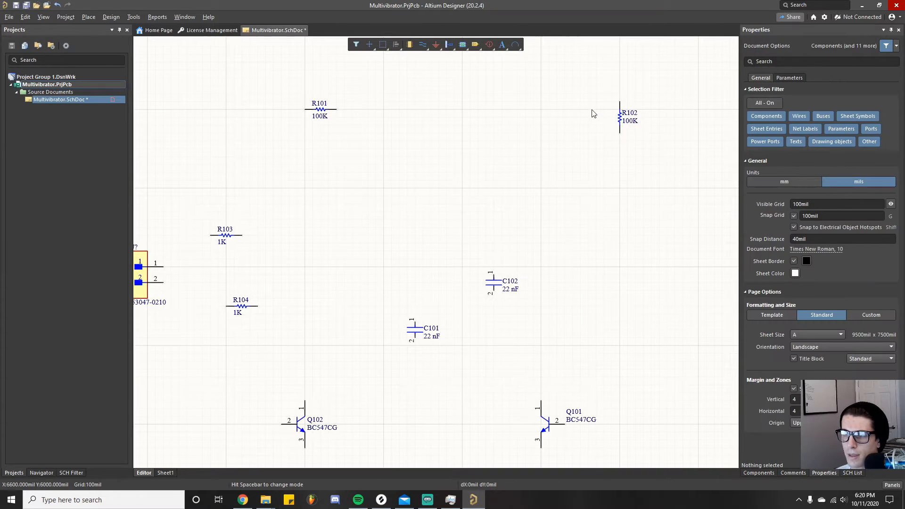
{"action": "scroll", "coordinate": [577, 121], "scroll_direction": "up", "scroll_amount": 3, "text": "ctrl"}
{"action": "scroll", "coordinate": [523, 135], "scroll_direction": "down", "scroll_amount": 2, "text": "ctrl"}
{"action": "left_click", "coordinate": [610, 130]}
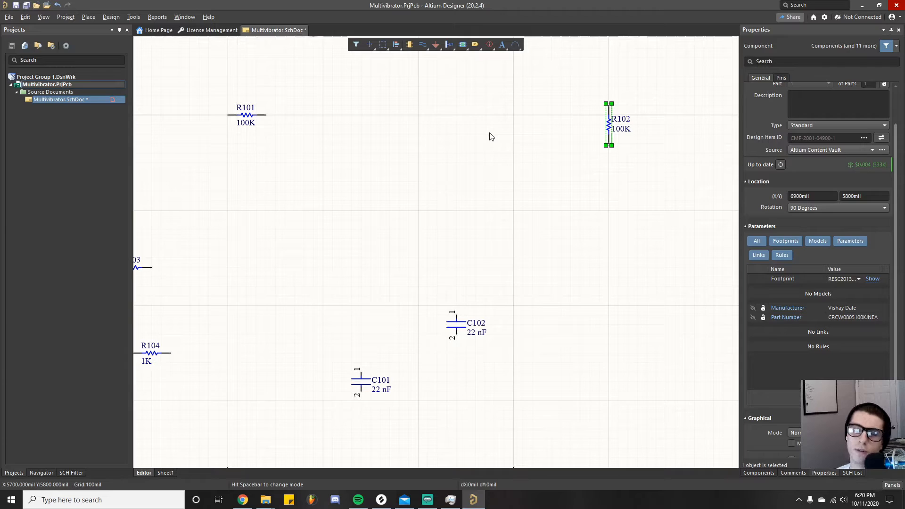
{"action": "left_click", "coordinate": [493, 159]}
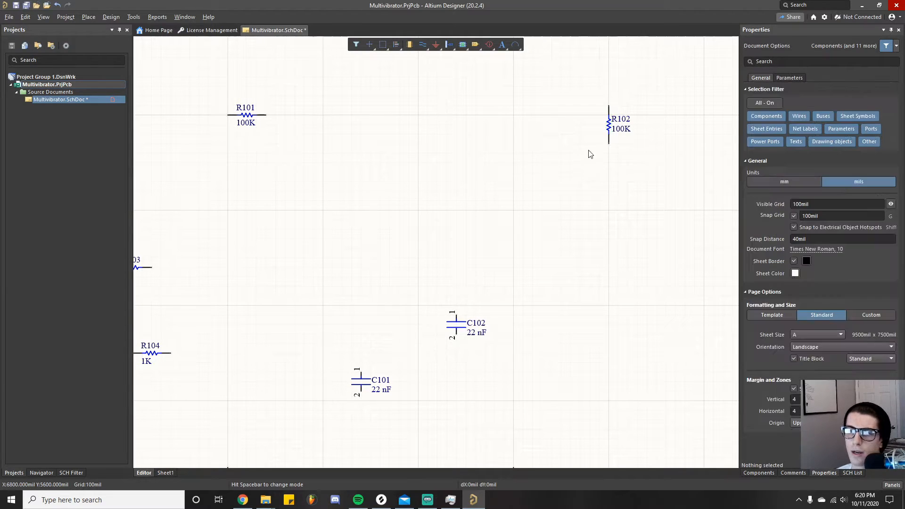
Rotate resistor R101 to vertical and place it directly above transistor Q102, level with R102.
{"action": "left_click", "coordinate": [246, 115]}
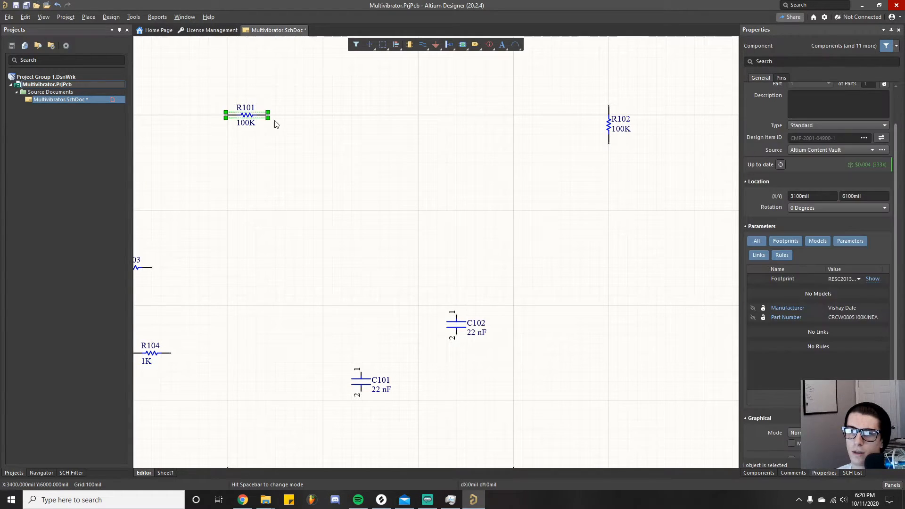
{"action": "key", "text": "space"}
{"action": "left_click_drag", "start_coordinate": [249, 101], "coordinate": [231, 144]}
{"action": "right_click_drag", "start_coordinate": [299, 213], "coordinate": [404, 228]}
{"action": "left_click", "coordinate": [403, 228]}
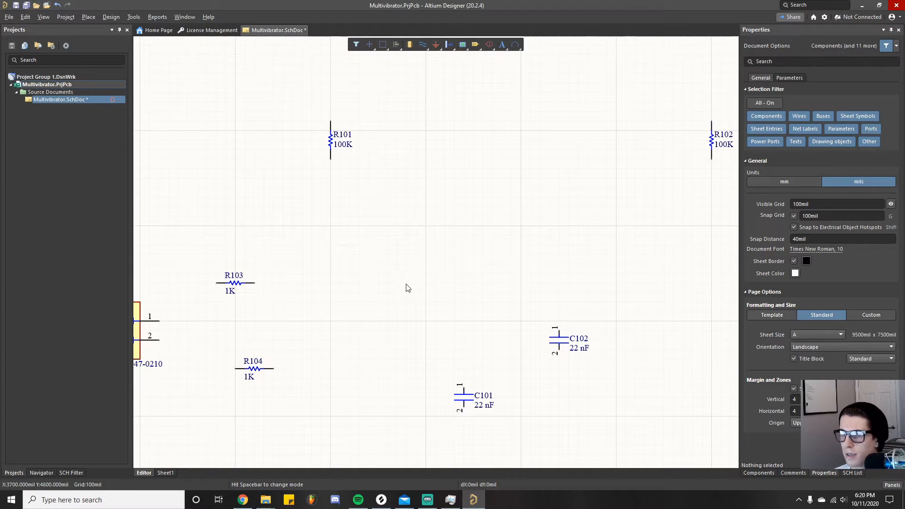
Rotate resistors R103 and R104 to vertical, placing R103 beside R101 and R104 beside R102 at X 7900 mil, Y 5800 mil.
{"action": "scroll", "coordinate": [425, 333], "scroll_direction": "down", "scroll_amount": 2, "text": "ctrl"}
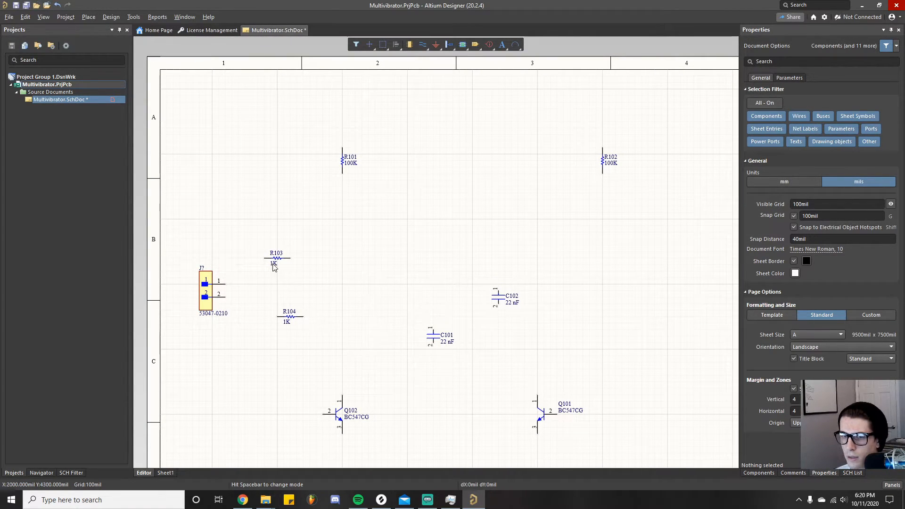
{"action": "left_click_drag", "start_coordinate": [278, 260], "coordinate": [407, 152]}
{"action": "key", "text": "space"}
{"action": "left_click", "coordinate": [289, 316]}
{"action": "left_click_drag", "start_coordinate": [288, 316], "coordinate": [668, 153]}
{"action": "key", "text": "space"}
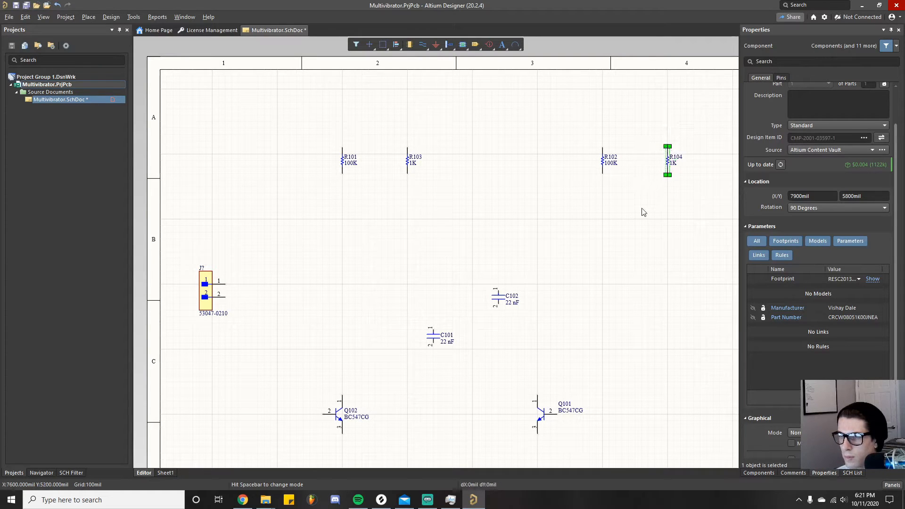
{"action": "left_click", "coordinate": [557, 207]}
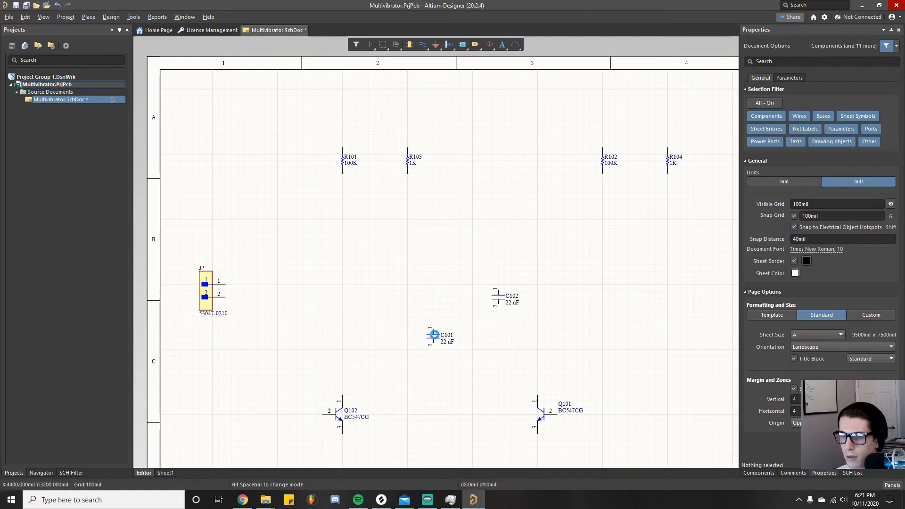
Rotate capacitor C101 to horizontal with pin 2 facing R103's side and place it below the resistor row, between R103 and R102.
{"action": "left_click", "coordinate": [436, 337]}
{"action": "key", "text": "space"}
{"action": "key", "text": "space"}
{"action": "key", "text": "space"}
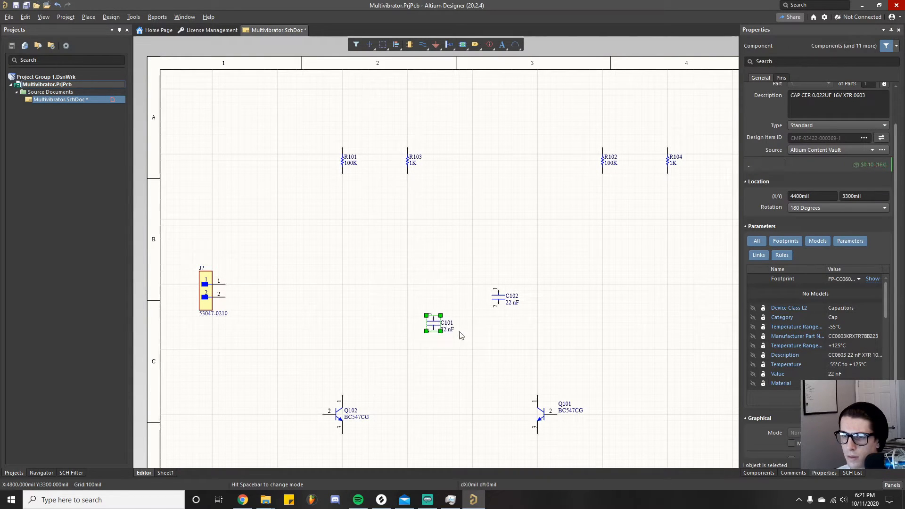
{"action": "left_click_drag", "start_coordinate": [429, 331], "coordinate": [471, 224]}
{"action": "left_click", "coordinate": [436, 284]}
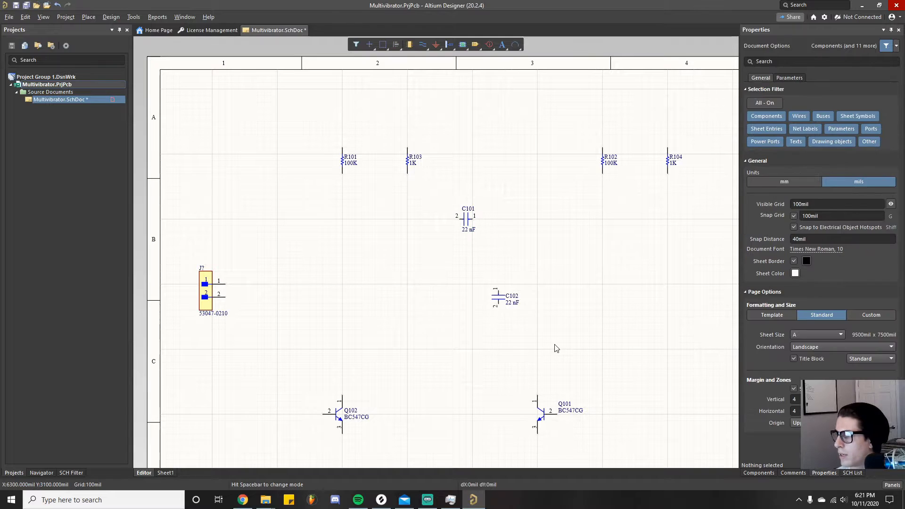
Place capacitor C102 horizontally above transistor Q101, with pin 2 facing away from connector J?
{"action": "left_click_drag", "start_coordinate": [501, 296], "coordinate": [544, 286]}
{"action": "left_click", "coordinate": [544, 278]}
{"action": "left_click", "coordinate": [505, 267]}
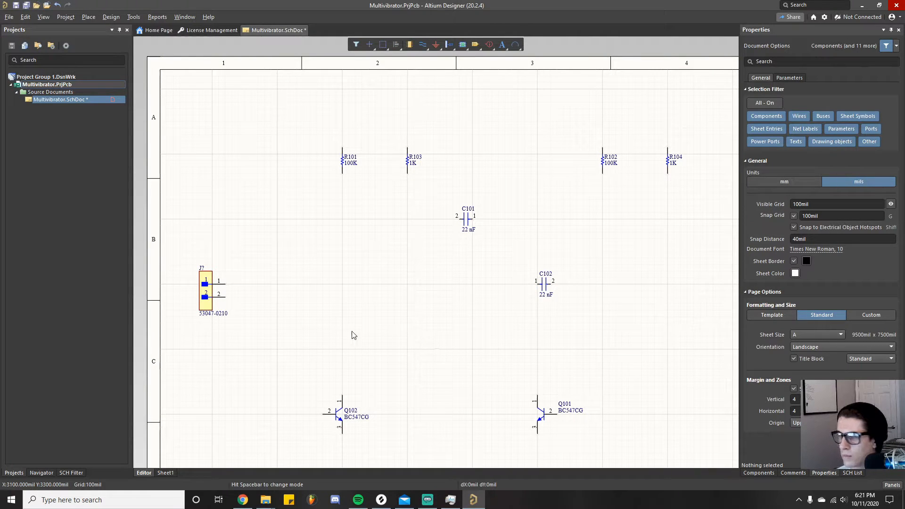
{"action": "scroll", "coordinate": [354, 335], "scroll_direction": "down", "scroll_amount": 2, "text": "ctrl"}
{"action": "right_click_drag", "start_coordinate": [376, 329], "coordinate": [400, 267]}
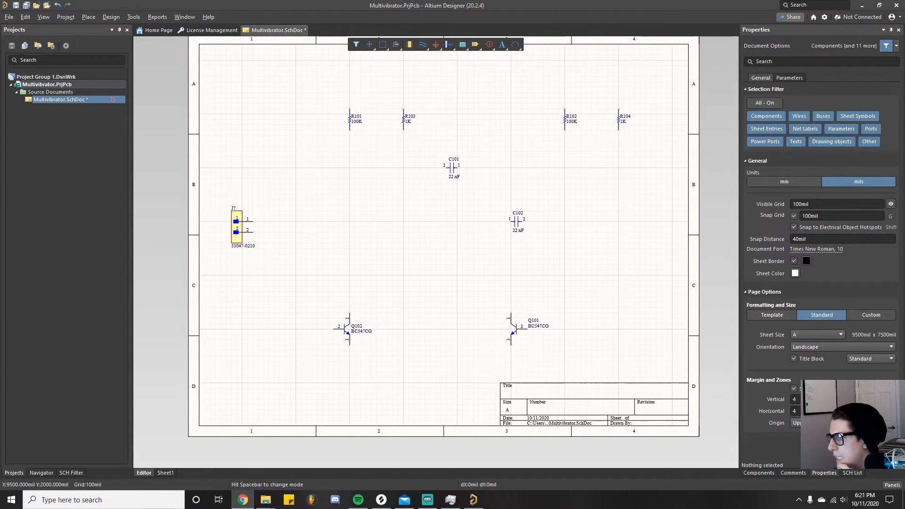
{"action": "left_click", "coordinate": [474, 271]}
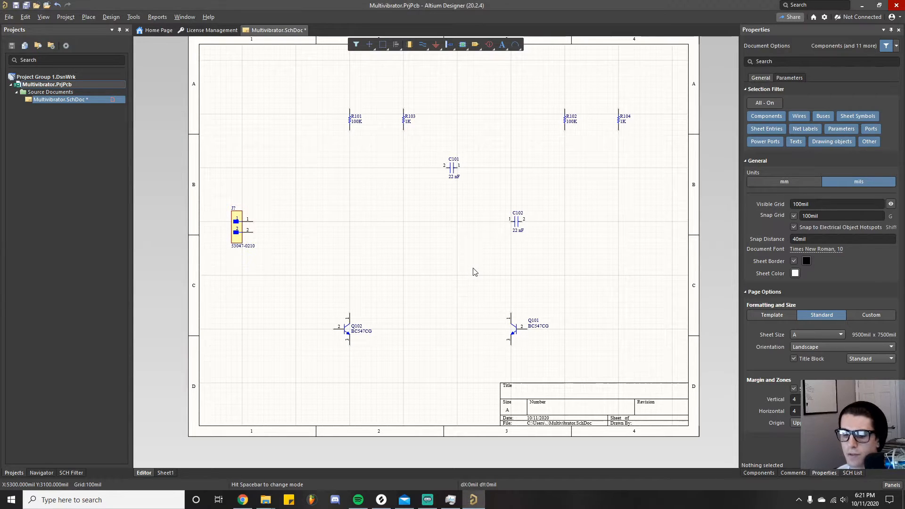
{"action": "key", "text": "v"}
{"action": "key", "text": "d"}
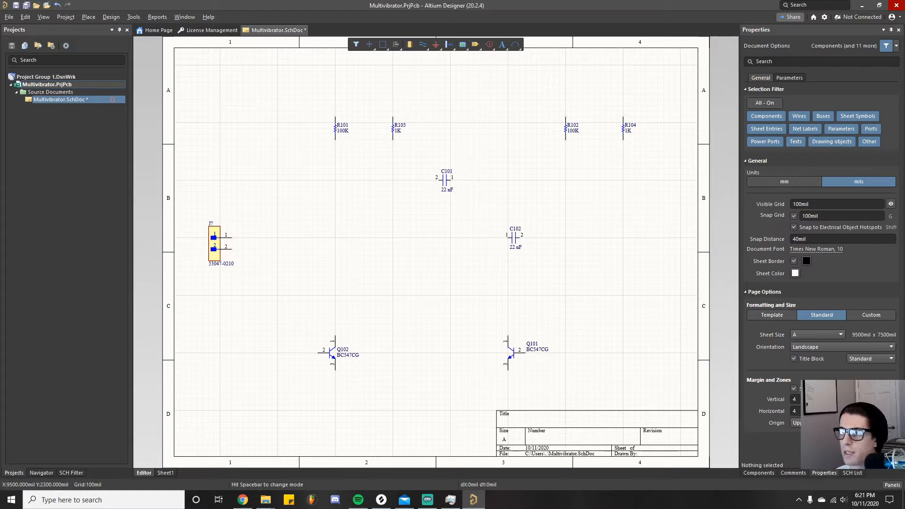
{"action": "key", "text": "alt+Tab"}
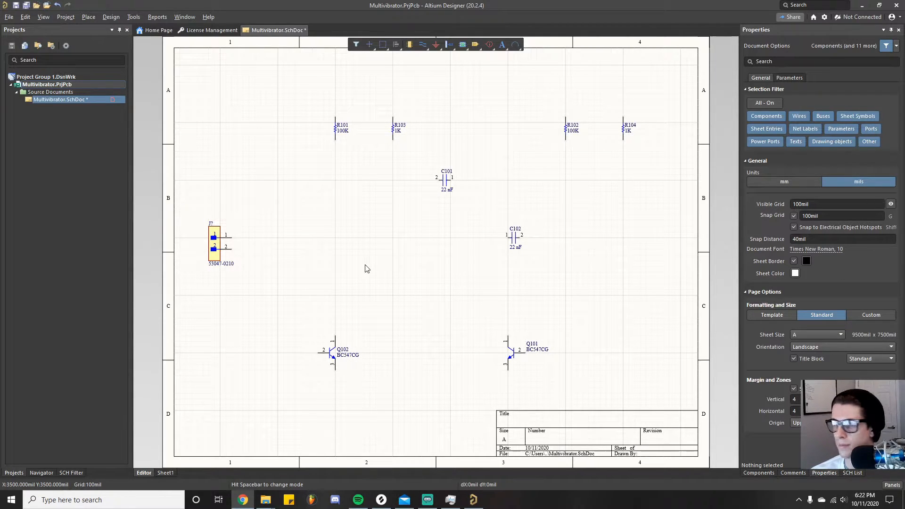
Change the designator of the 53047-0210 connector to P101.
{"action": "left_click", "coordinate": [212, 223]}
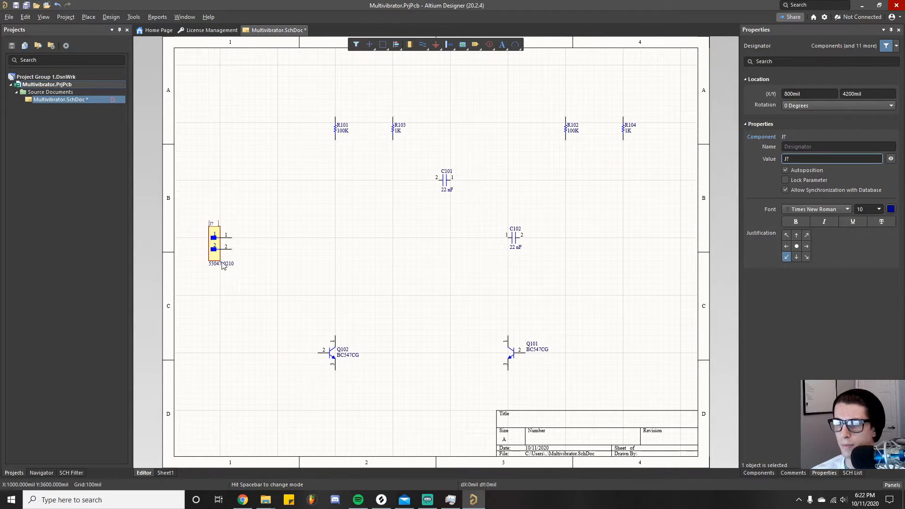
{"action": "scroll", "coordinate": [222, 301], "scroll_direction": "up", "scroll_amount": 5, "text": "ctrl"}
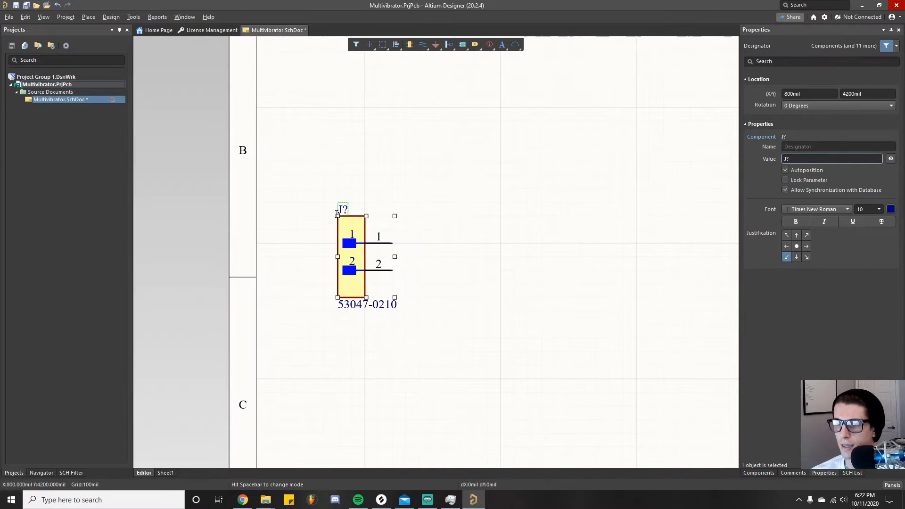
{"action": "left_click", "coordinate": [344, 207]}
{"action": "key", "text": "BackSpace"}
{"action": "key", "text": "BackSpace"}
{"action": "type", "text": "P"}
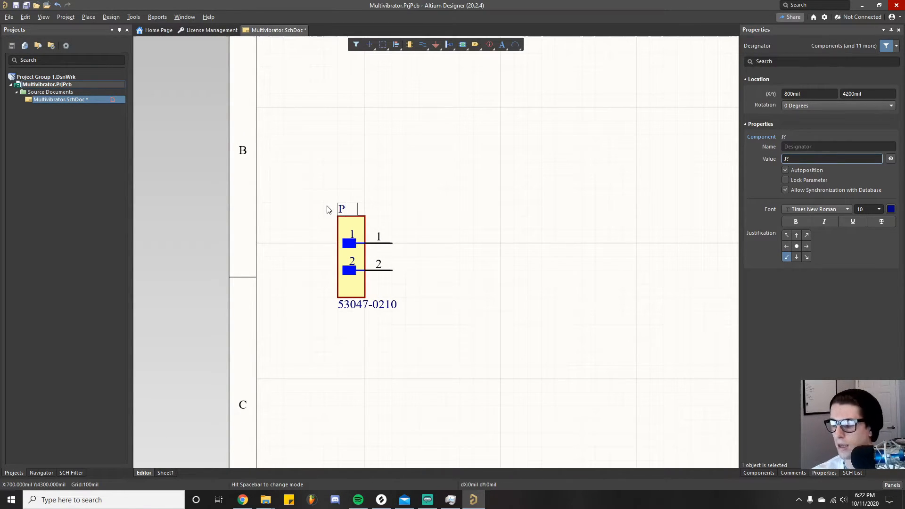
{"action": "type", "text": "101"}
{"action": "key", "text": "Return"}
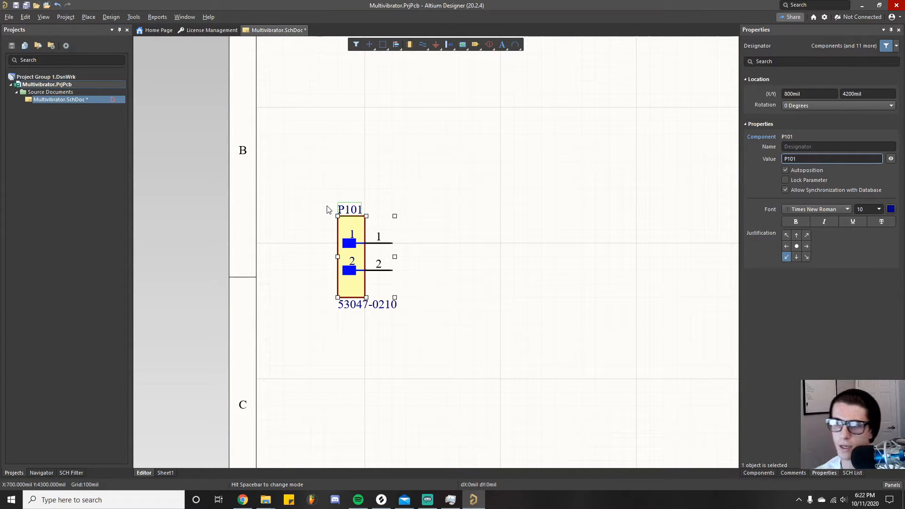
{"action": "left_click", "coordinate": [392, 193]}
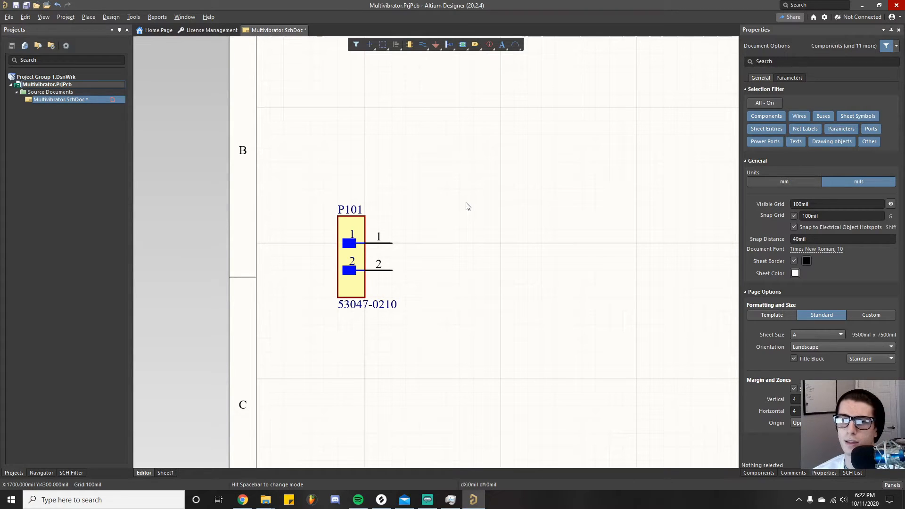
Save the Multivibrator.SchDoc schematic document.
{"action": "scroll", "coordinate": [465, 205], "scroll_direction": "down", "scroll_amount": 1, "text": "ctrl"}
{"action": "right_click_drag", "start_coordinate": [499, 204], "coordinate": [420, 213]}
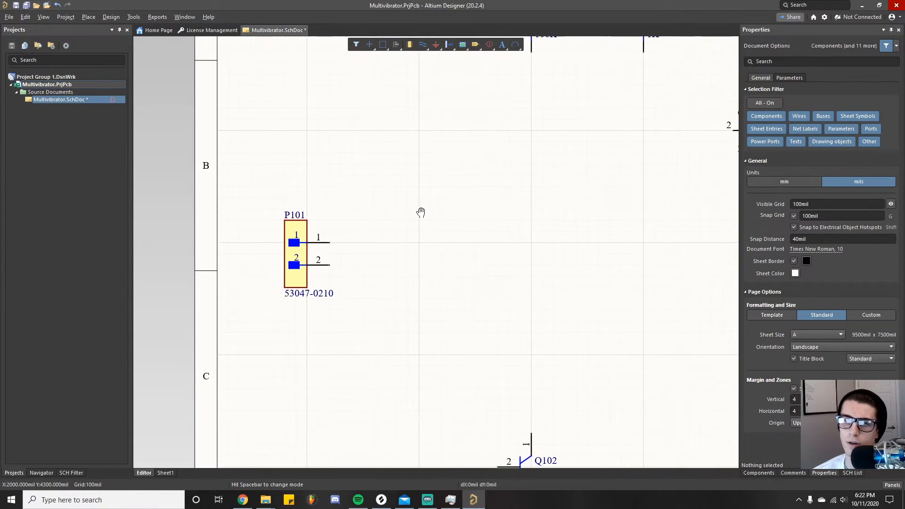
{"action": "scroll", "coordinate": [416, 205], "scroll_direction": "down", "scroll_amount": 1, "text": "ctrl"}
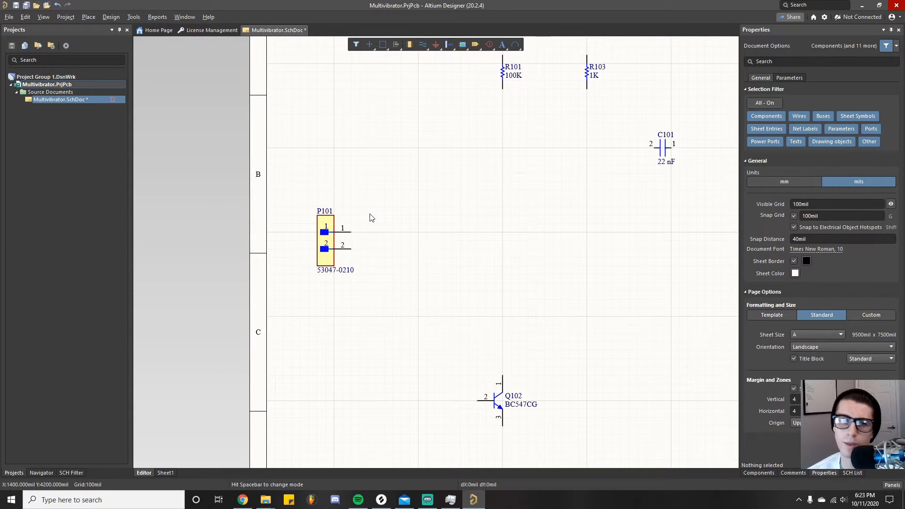
{"action": "scroll", "coordinate": [401, 222], "scroll_direction": "down", "scroll_amount": 2, "text": "ctrl"}
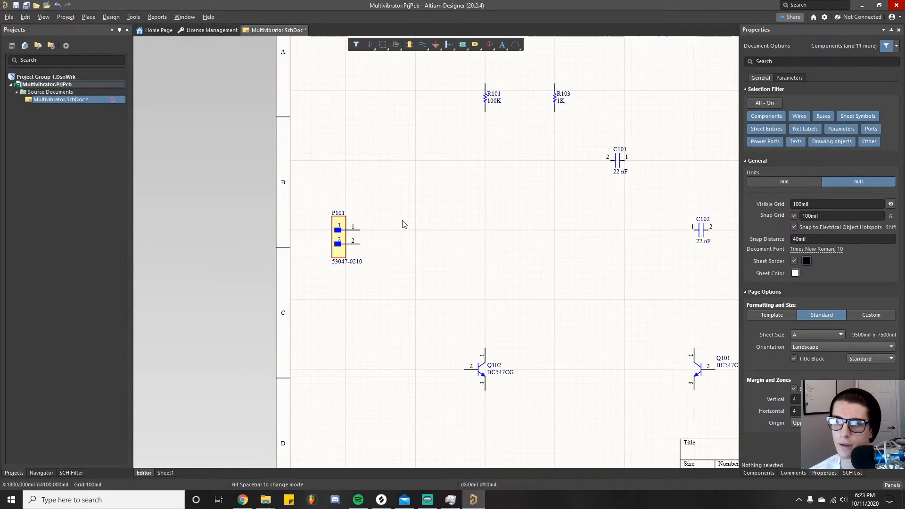
{"action": "right_click_drag", "start_coordinate": [487, 215], "coordinate": [355, 186]}
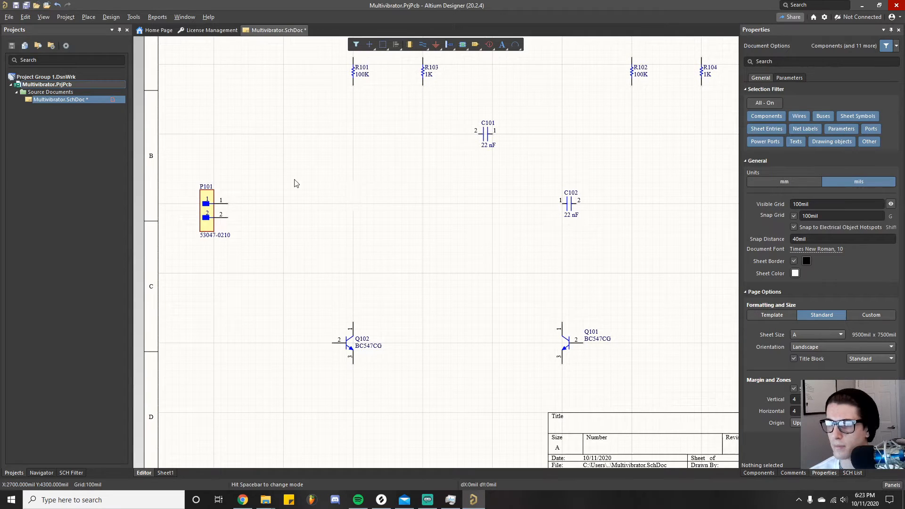
{"action": "scroll", "coordinate": [384, 221], "scroll_direction": "down", "scroll_amount": 1, "text": "ctrl"}
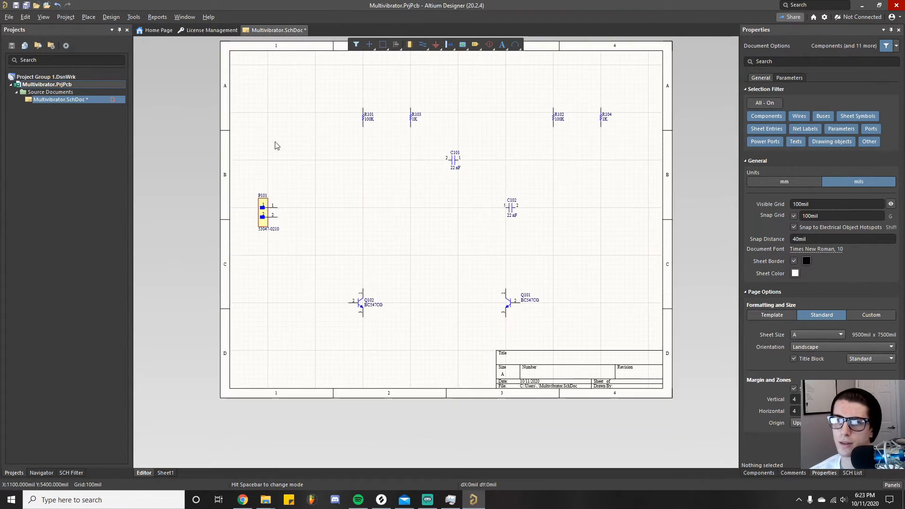
{"action": "right_click", "coordinate": [70, 100]}
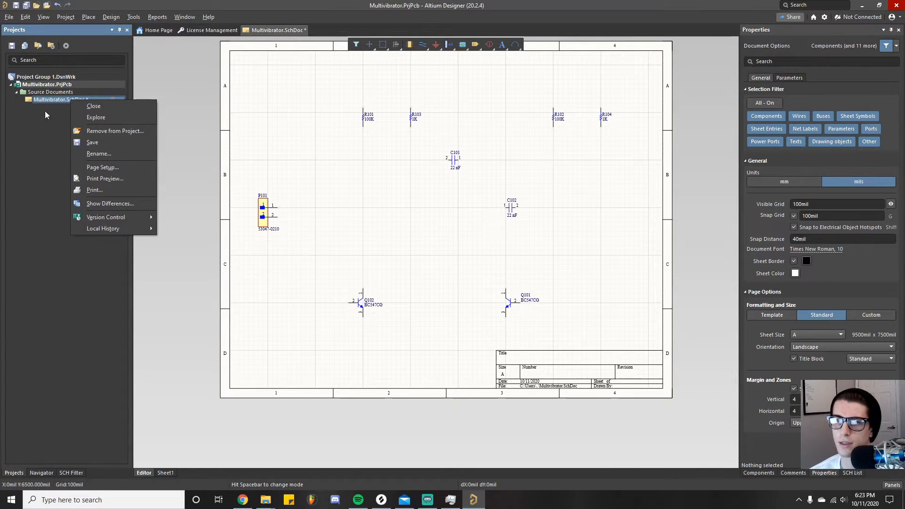
{"action": "left_click", "coordinate": [111, 144]}
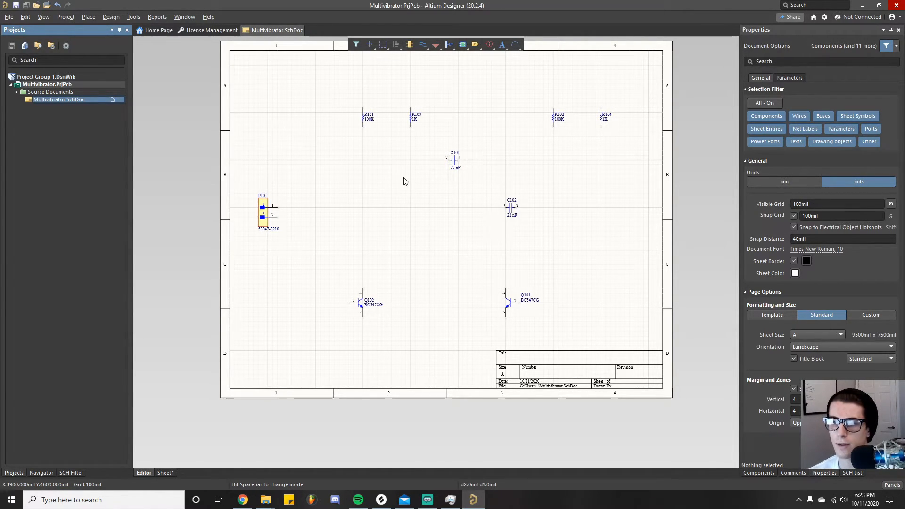
{"action": "scroll", "coordinate": [301, 179], "scroll_direction": "up", "scroll_amount": 2, "text": "ctrl"}
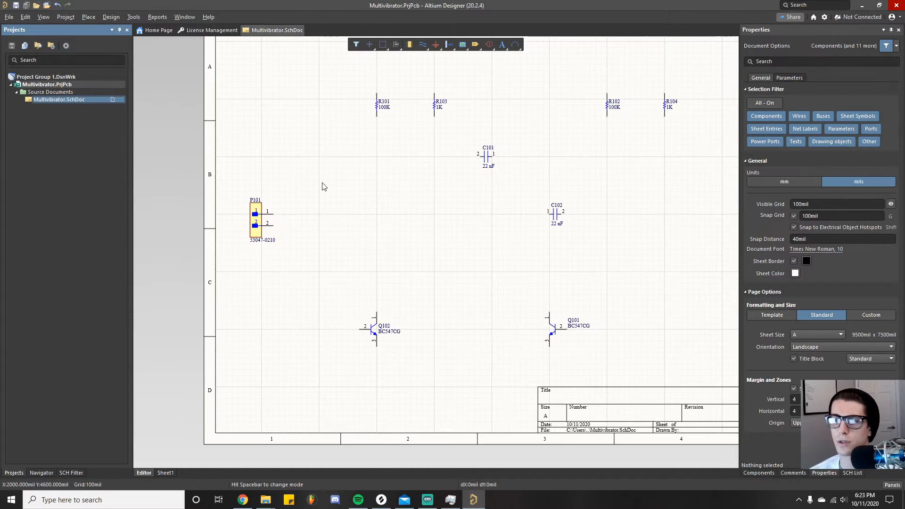
{"action": "scroll", "coordinate": [323, 186], "scroll_direction": "down", "scroll_amount": 1, "text": "ctrl"}
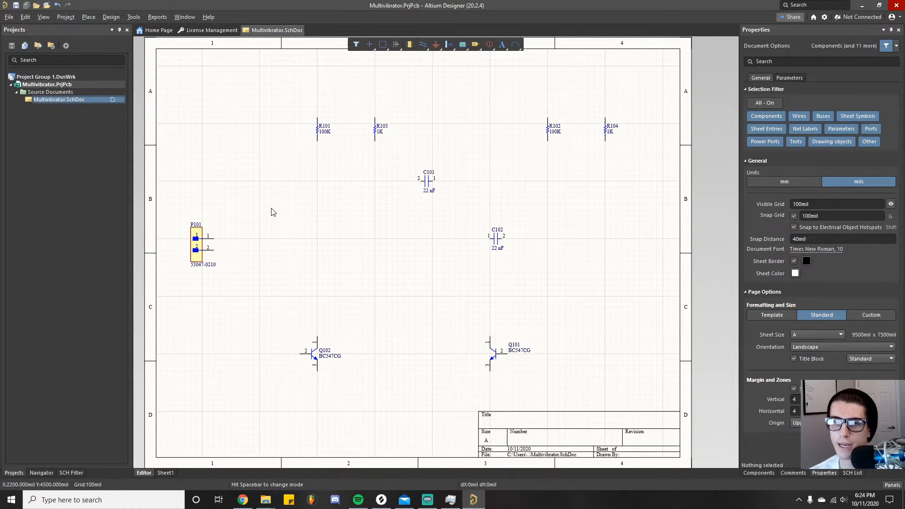
{"action": "right_click_drag", "start_coordinate": [242, 251], "coordinate": [280, 247]}
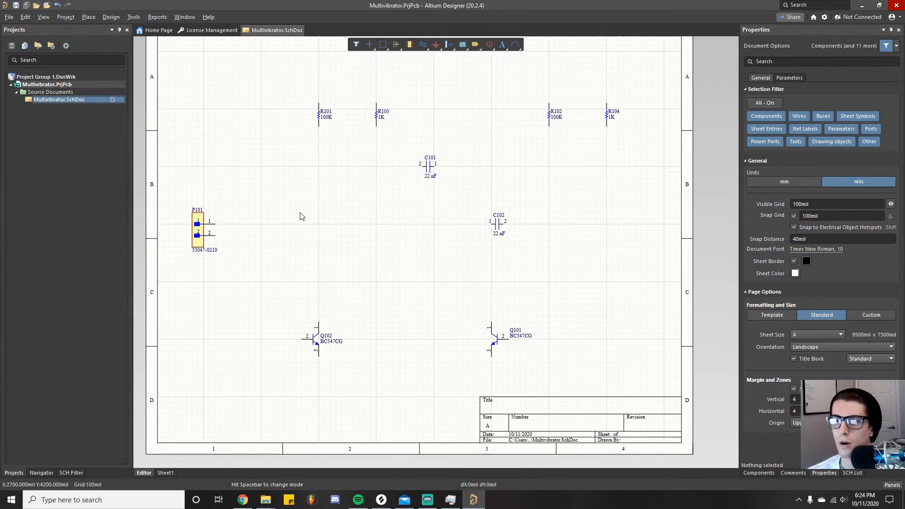
{"action": "right_click_drag", "start_coordinate": [301, 214], "coordinate": [295, 232]}
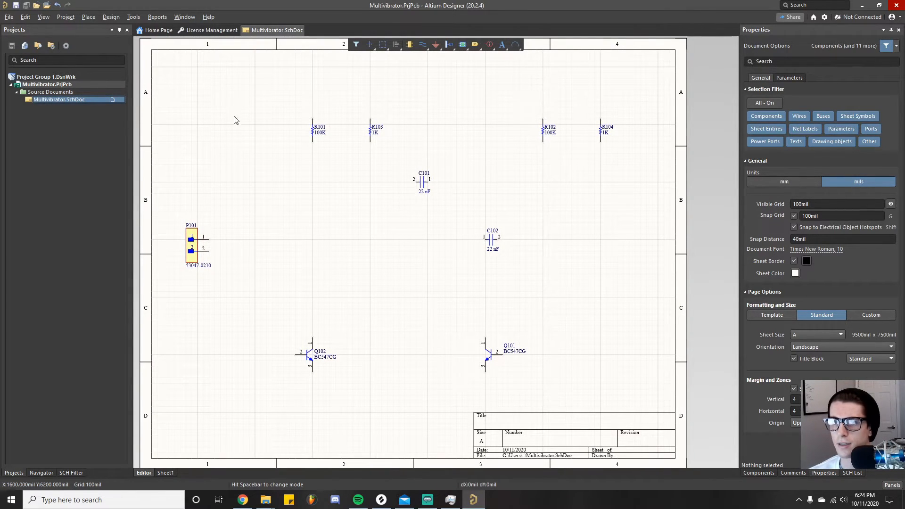
{"action": "right_click", "coordinate": [284, 218]}
{"action": "left_click", "coordinate": [291, 221]}
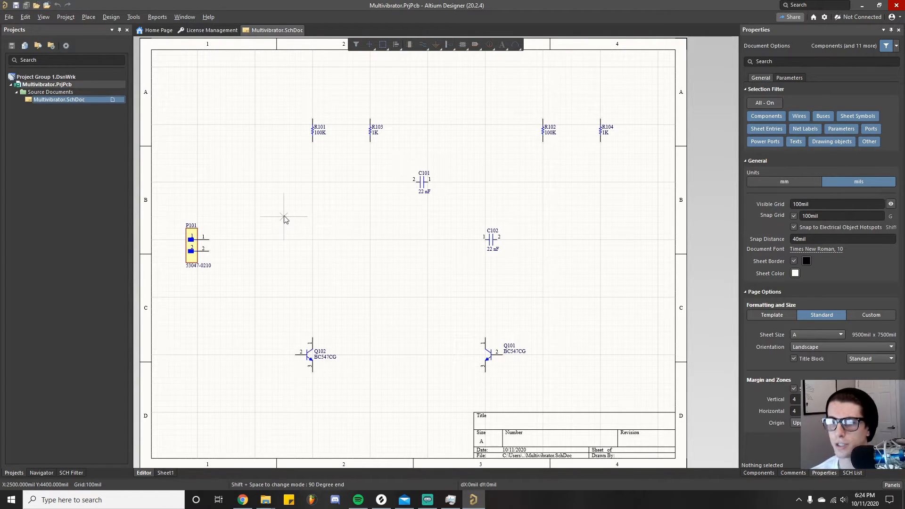
{"action": "key", "text": "Escape"}
Set the schematic's snap grid to 50 mil.
{"action": "key", "text": "g"}
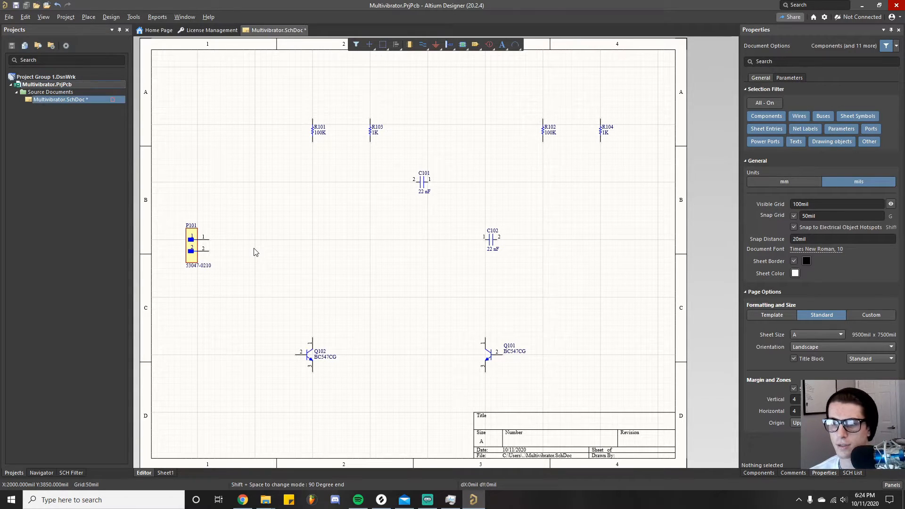
Set the schematic's snap grid to 100 mil.
{"action": "key", "text": "g"}
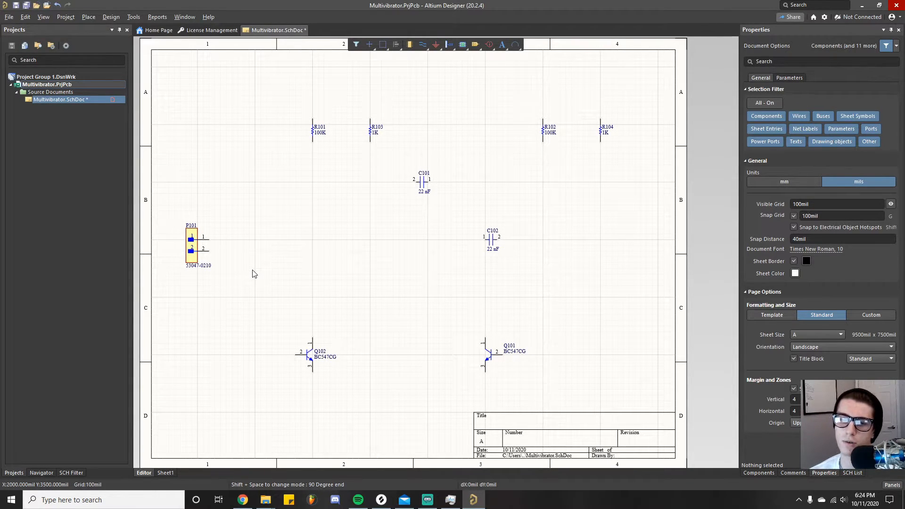
{"action": "key", "text": "g"}
{"action": "key", "text": "g"}
{"action": "key", "text": "g"}
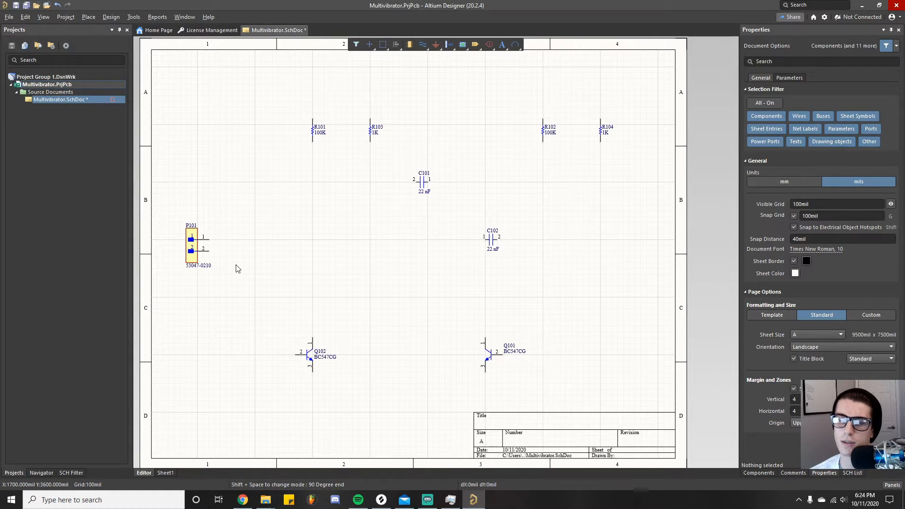
Wire pin 1 of connector P101 to the upper pins of resistors R101, R103, R102 and R104 with one shared line.
{"action": "right_click", "coordinate": [238, 268]}
{"action": "left_click", "coordinate": [244, 271]}
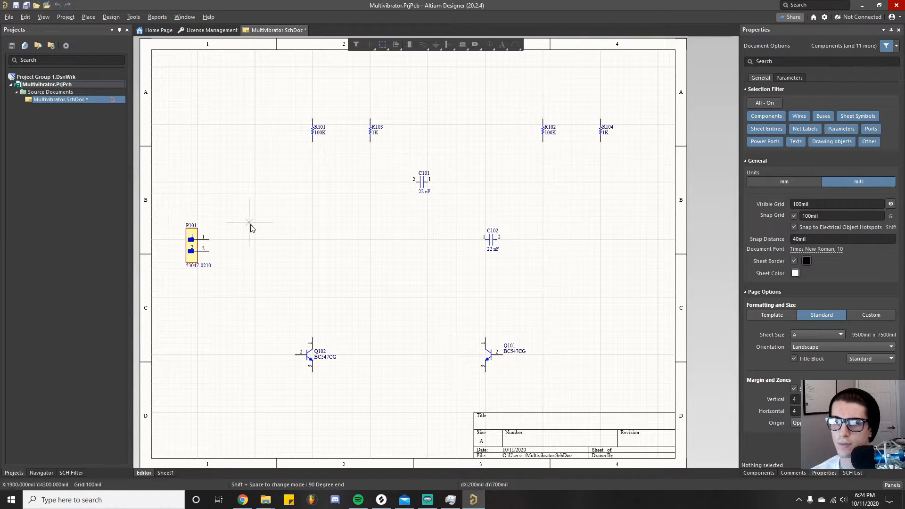
{"action": "left_click", "coordinate": [212, 243]}
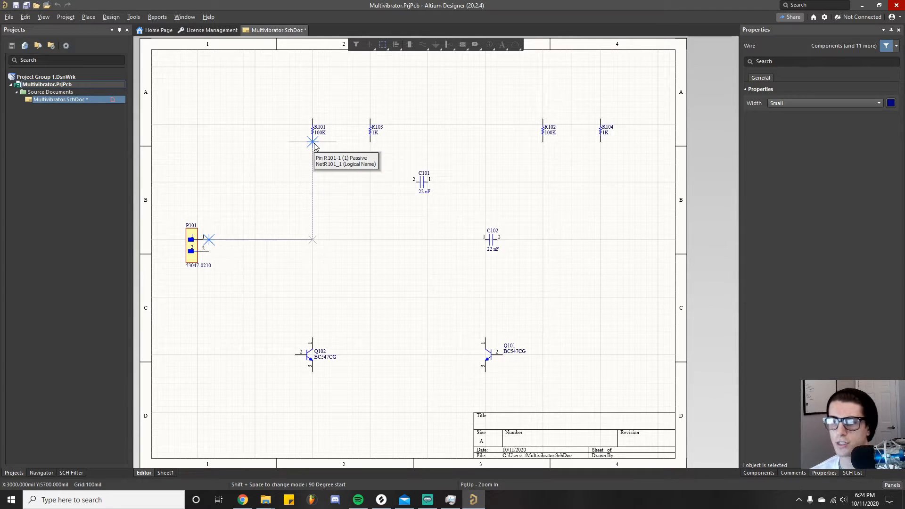
{"action": "key", "text": "g"}
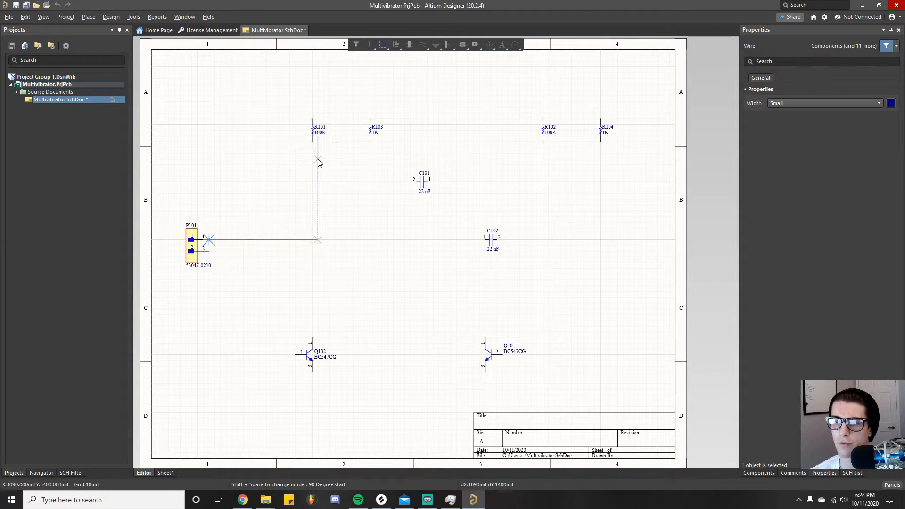
{"action": "scroll", "coordinate": [319, 144], "scroll_direction": "up", "scroll_amount": 5, "text": "ctrl"}
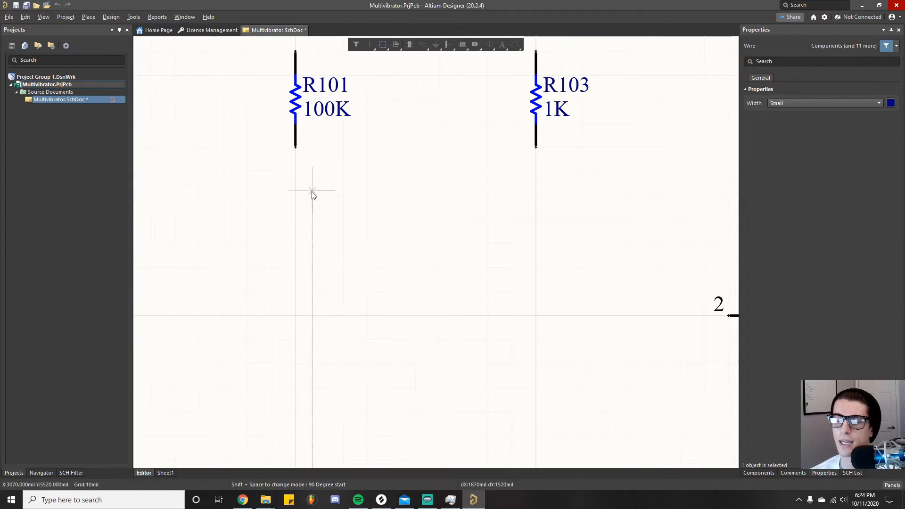
{"action": "scroll", "coordinate": [309, 202], "scroll_direction": "down", "scroll_amount": 5, "text": "ctrl"}
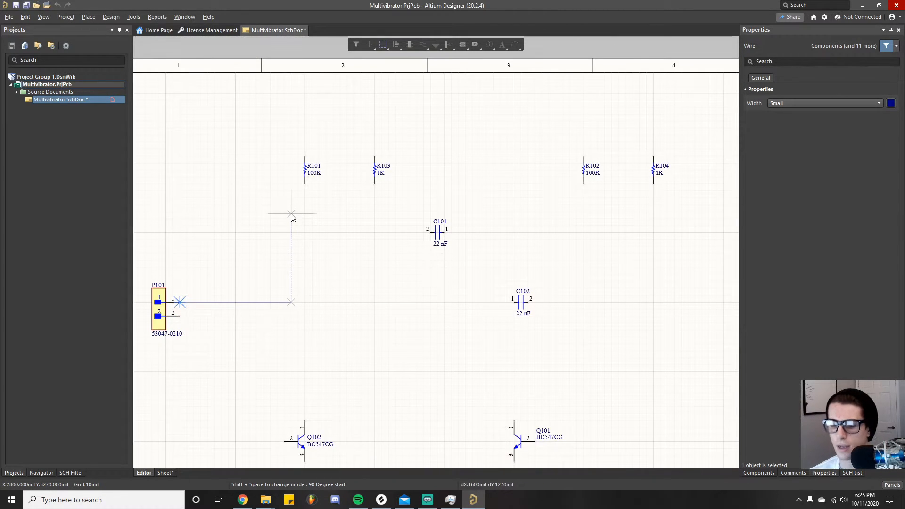
{"action": "key", "text": "g"}
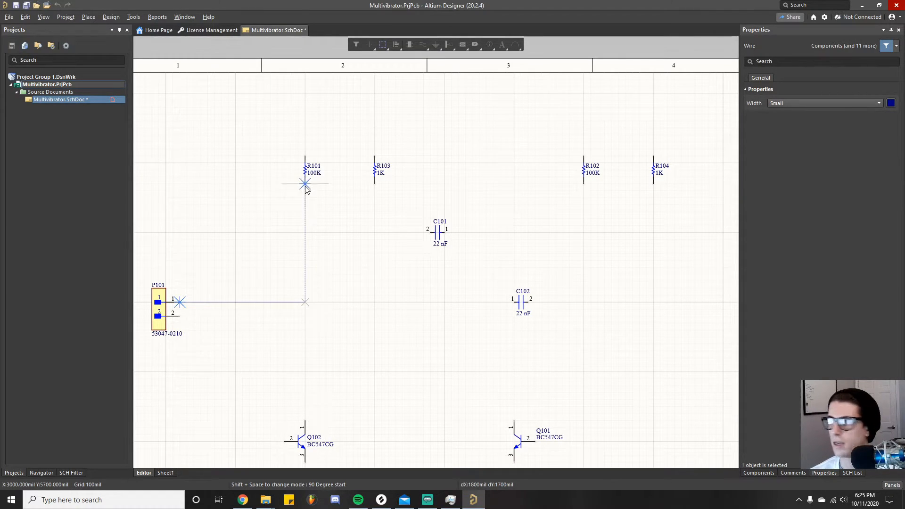
{"action": "left_click", "coordinate": [235, 155]}
{"action": "left_click", "coordinate": [304, 156]}
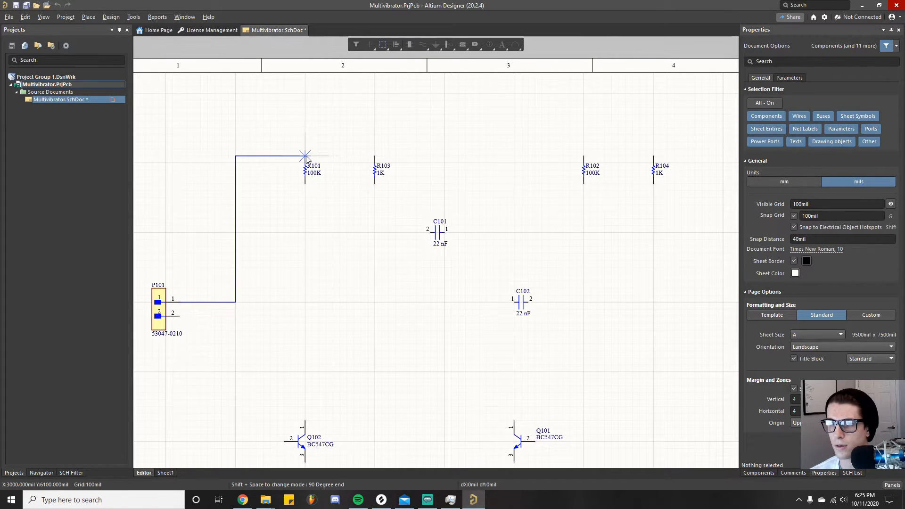
{"action": "left_click", "coordinate": [374, 156]}
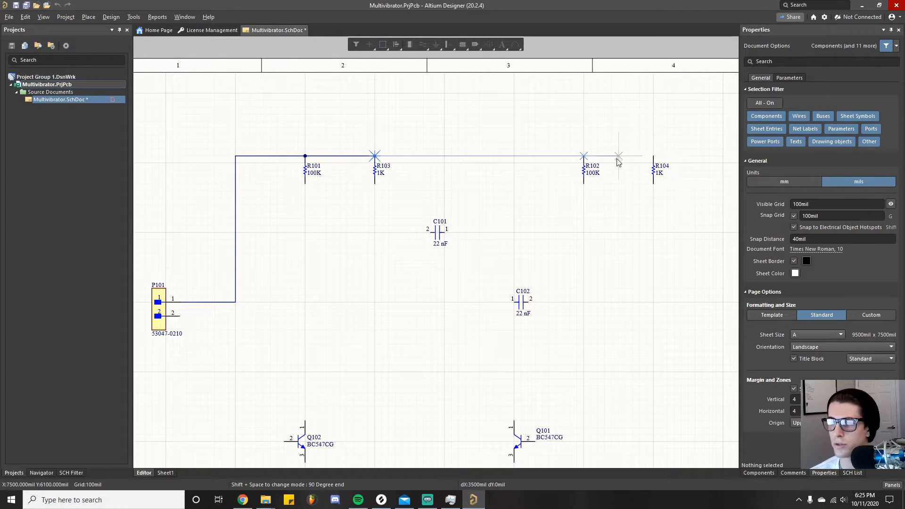
{"action": "left_click", "coordinate": [653, 156]}
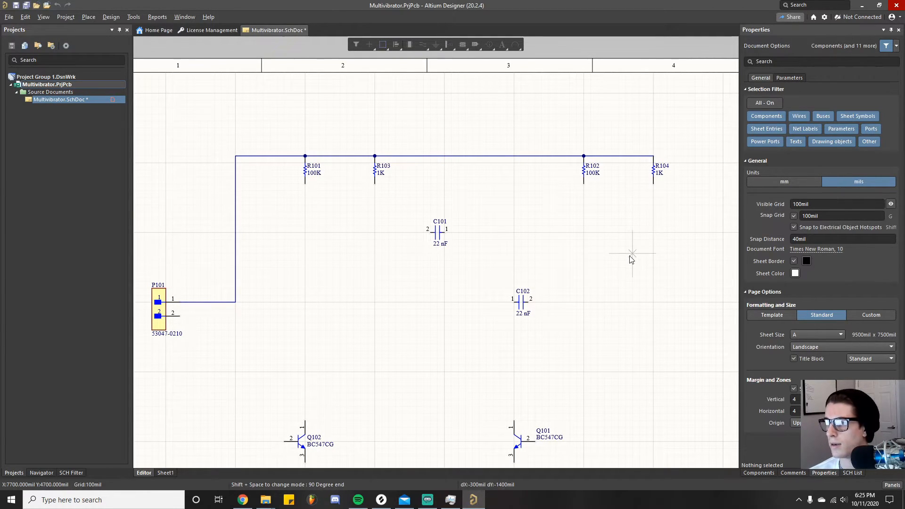
Wire the lower pin of R104 to pin 1 of C101, and branch that net down to pin 2 of Q101.
{"action": "left_click", "coordinate": [652, 184]}
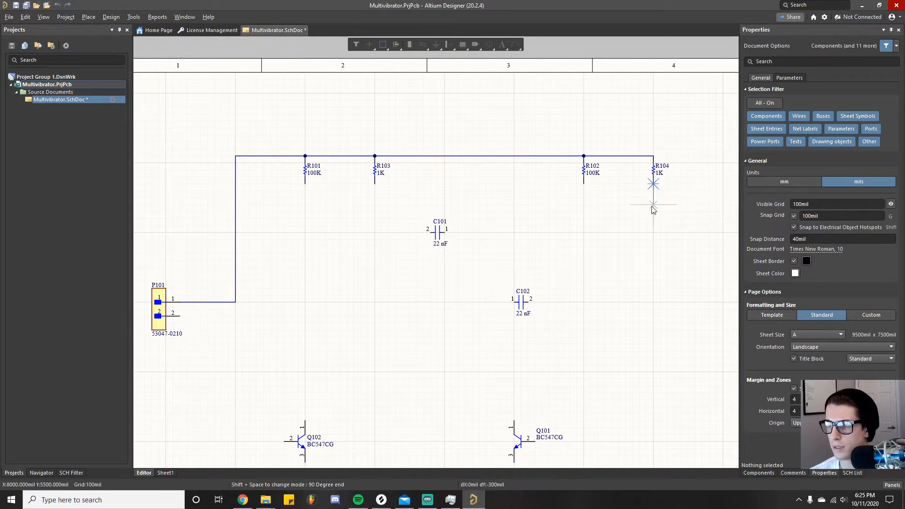
{"action": "left_click", "coordinate": [445, 232]}
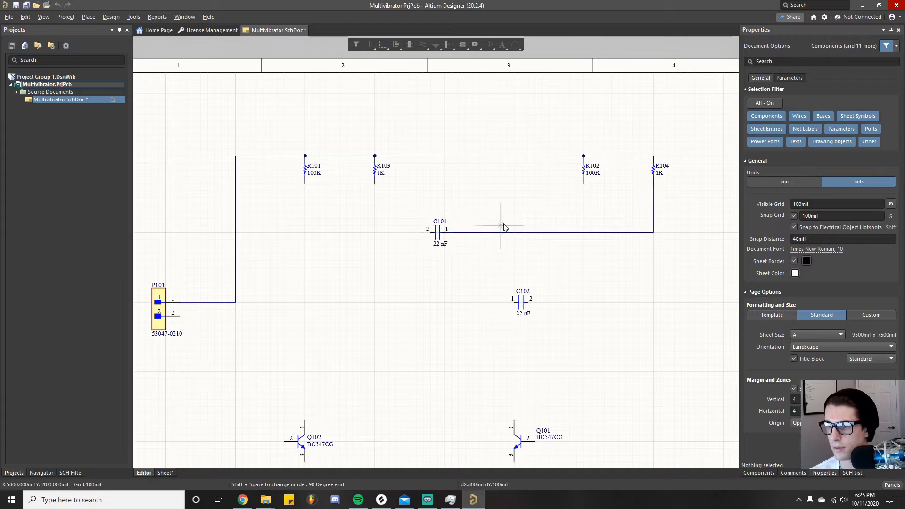
{"action": "left_click", "coordinate": [654, 233]}
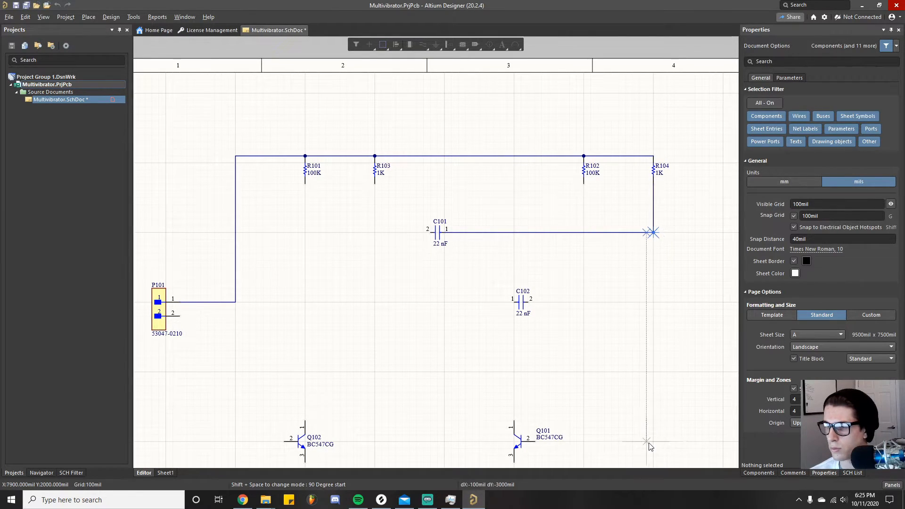
{"action": "key", "text": "space"}
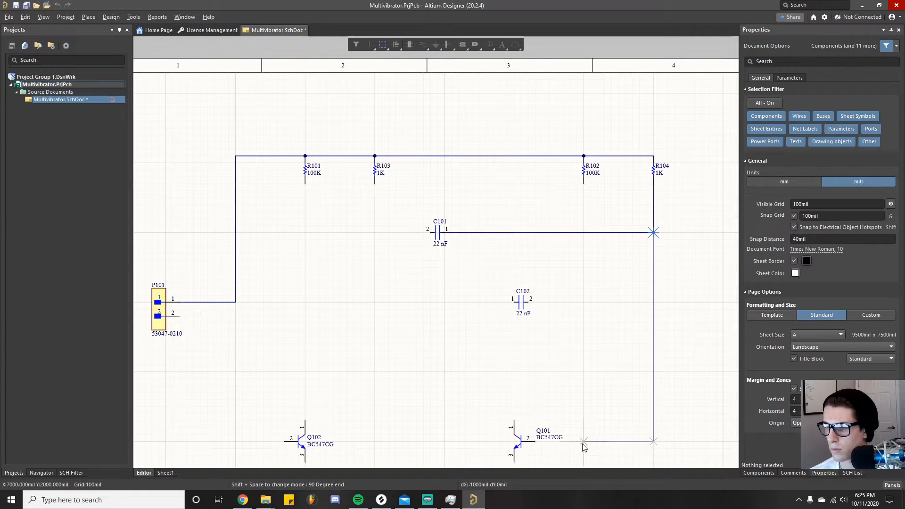
{"action": "left_click", "coordinate": [535, 441]}
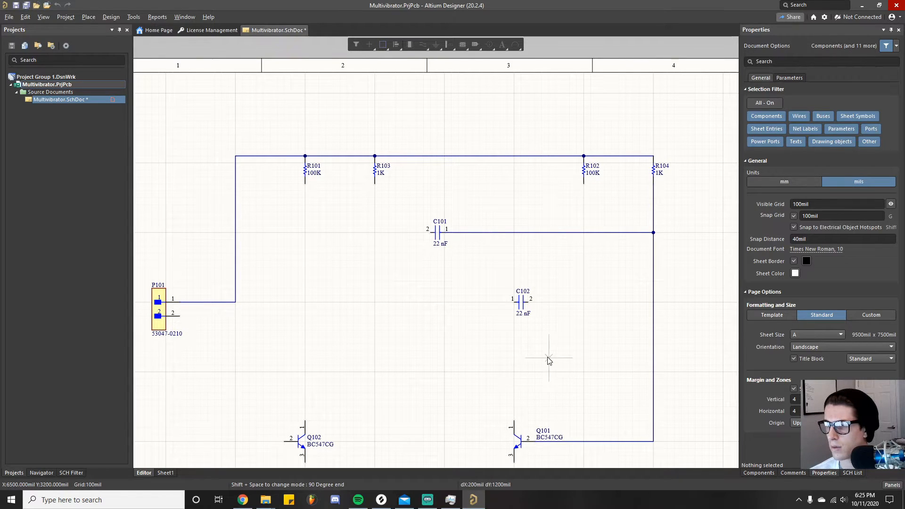
{"action": "scroll", "coordinate": [548, 360], "scroll_direction": "down", "scroll_amount": 1}
{"action": "key", "text": "Escape"}
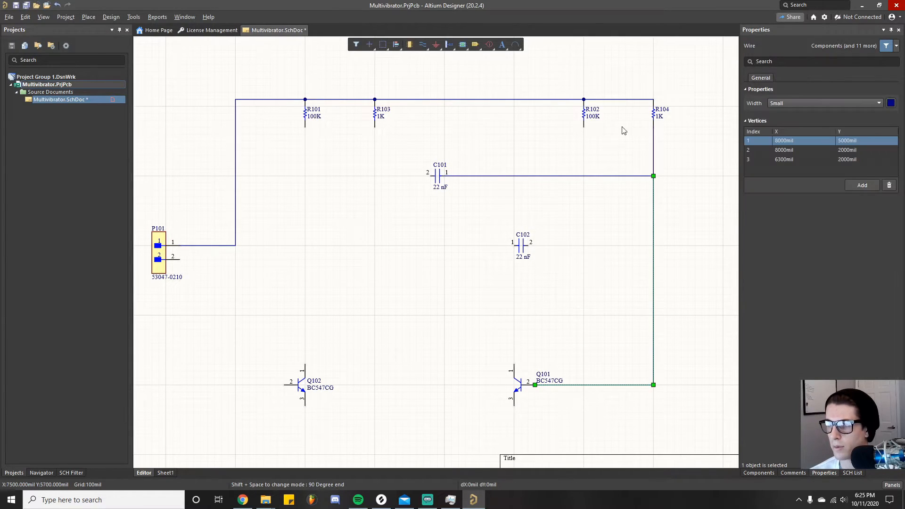
Move transistor Q101 horizontally so that its pin 1 lines up directly below resistor R102, keeping its wire attached.
{"action": "left_click", "coordinate": [583, 118]}
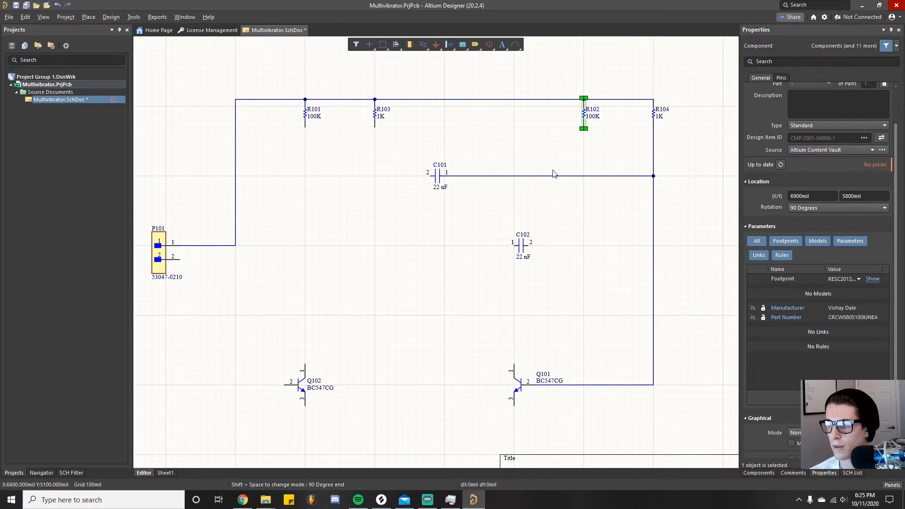
{"action": "left_click", "coordinate": [520, 246]}
{"action": "left_click", "coordinate": [518, 382]}
{"action": "left_click_drag", "start_coordinate": [518, 383], "coordinate": [602, 383]}
{"action": "left_click", "coordinate": [603, 283]}
Wire the lower pin of R102 straight down to pin 1 of Q101.
{"action": "key", "text": "ctrl+w"}
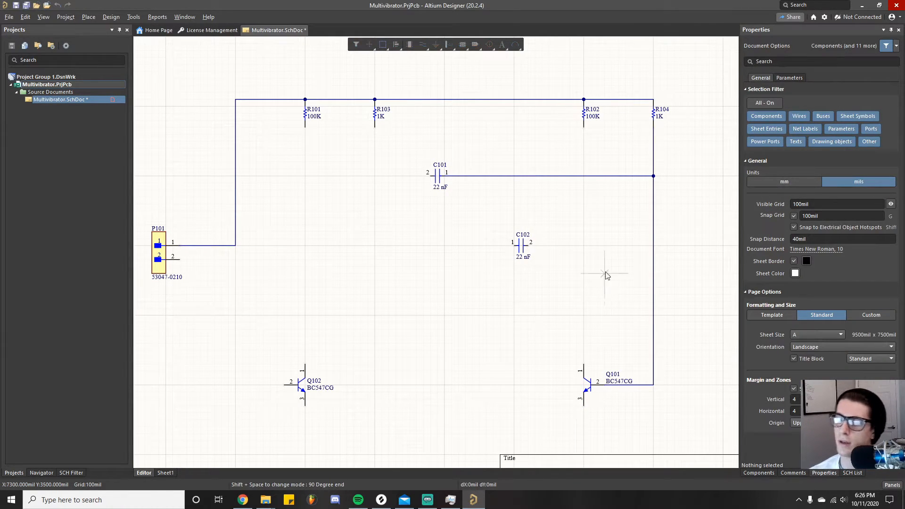
{"action": "left_click", "coordinate": [584, 127]}
{"action": "left_click", "coordinate": [586, 364]}
{"action": "right_click", "coordinate": [611, 295]}
{"action": "left_click", "coordinate": [597, 204]}
Examine where the R102–Q101 wire crosses the C101–R104 wire.
{"action": "scroll", "coordinate": [628, 165], "scroll_direction": "up", "scroll_amount": 5, "text": "ctrl"}
{"action": "scroll", "coordinate": [551, 193], "scroll_direction": "up", "scroll_amount": 3, "text": "ctrl"}
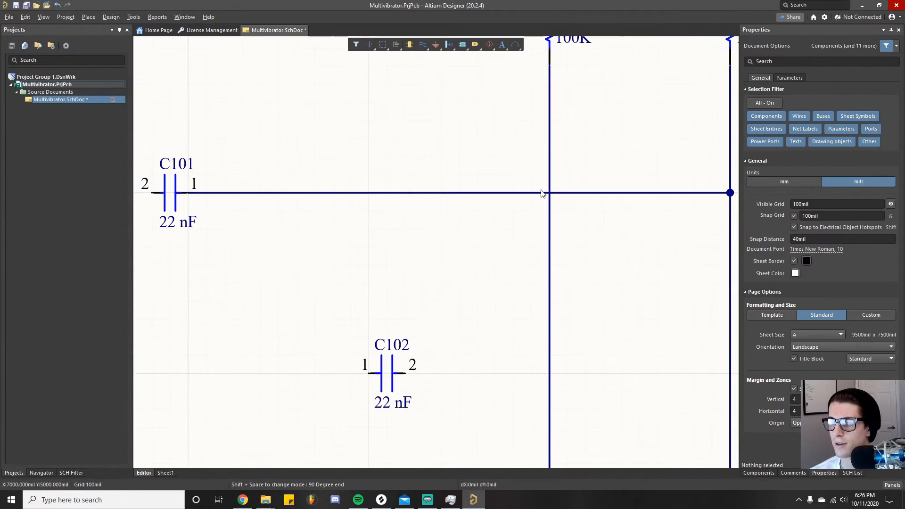
{"action": "scroll", "coordinate": [551, 198], "scroll_direction": "down", "scroll_amount": 6, "text": "ctrl"}
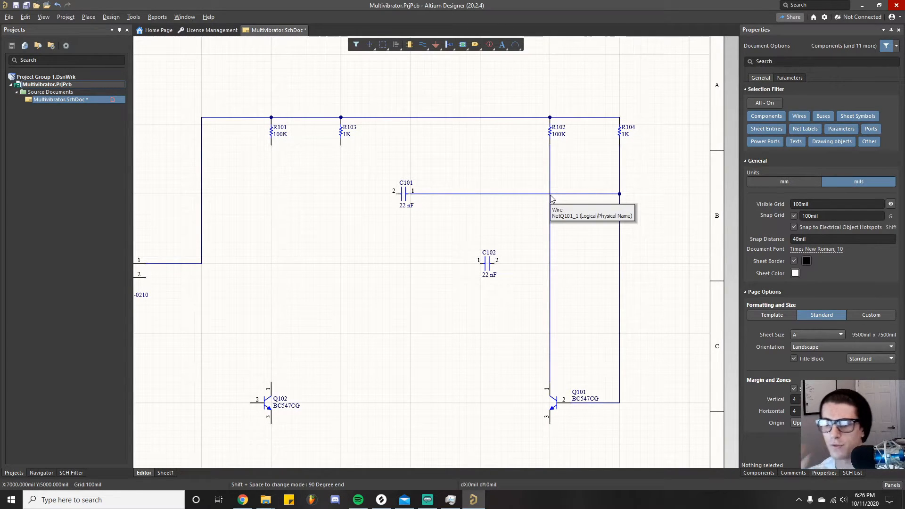
{"action": "scroll", "coordinate": [551, 198], "scroll_direction": "down", "scroll_amount": 4, "text": "ctrl"}
{"action": "scroll", "coordinate": [551, 204], "scroll_direction": "up", "scroll_amount": 5, "text": "ctrl"}
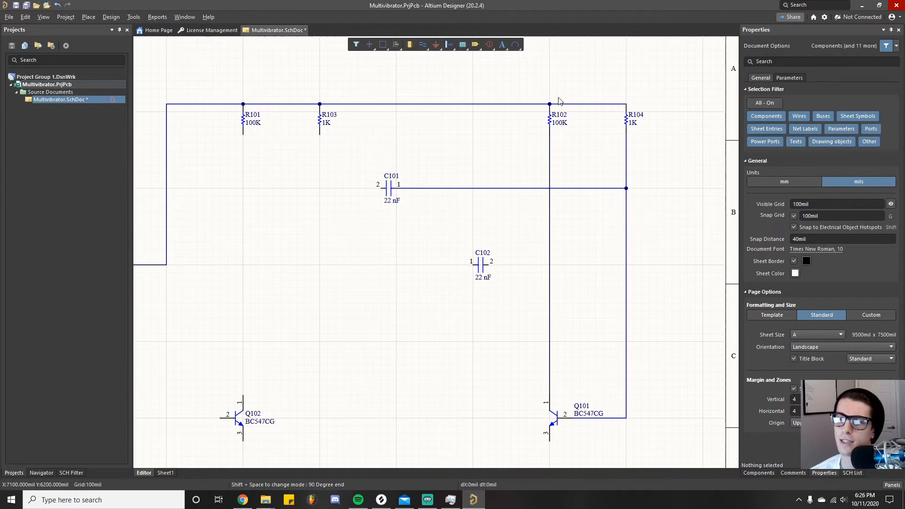
{"action": "scroll", "coordinate": [477, 238], "scroll_direction": "down", "scroll_amount": 3, "text": "ctrl"}
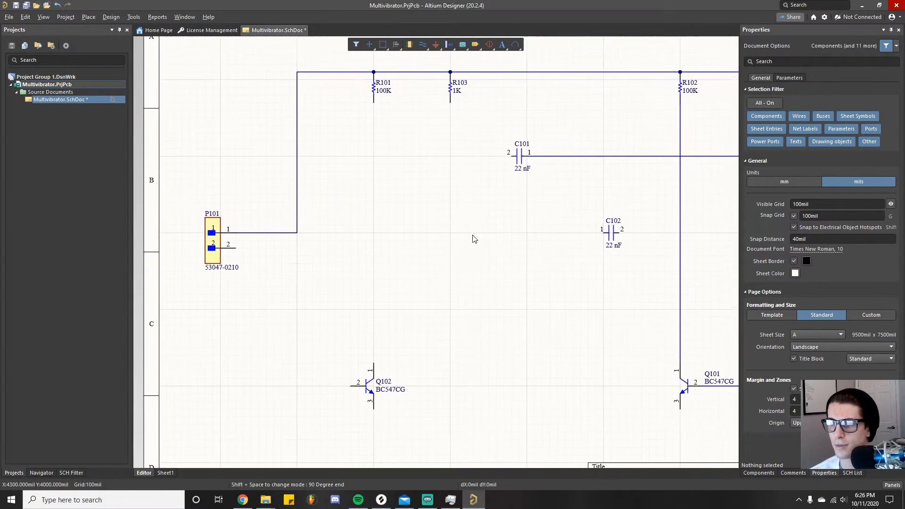
Enable Display Cross-Overs in the general schematic preferences and apply the change.
{"action": "left_click", "coordinate": [134, 16]}
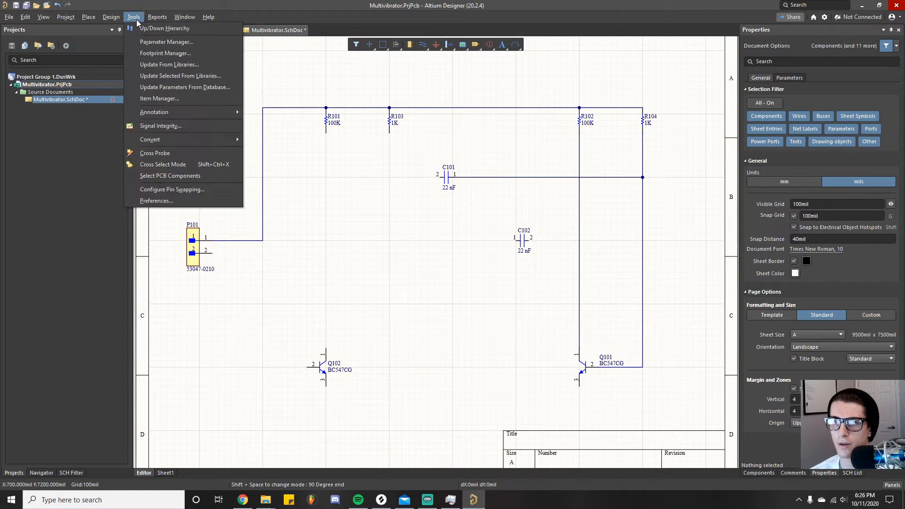
{"action": "left_click", "coordinate": [193, 204]}
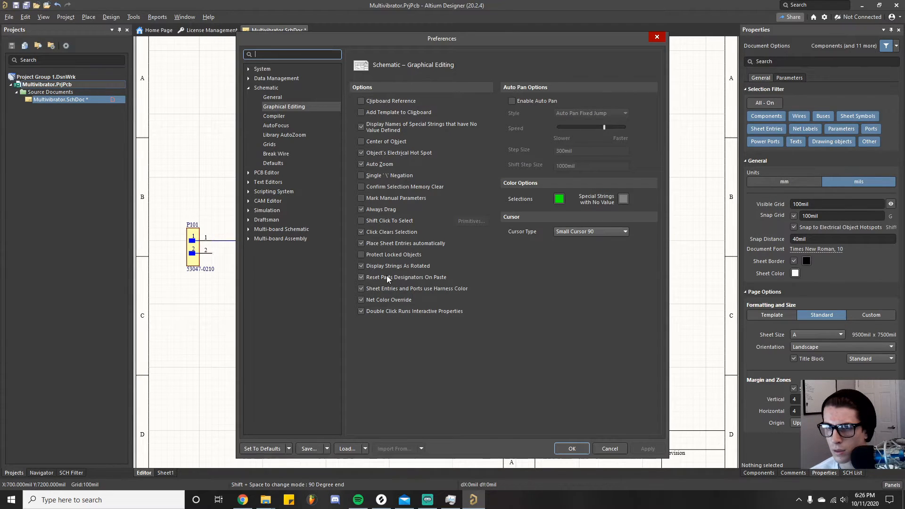
{"action": "left_click", "coordinate": [285, 154]}
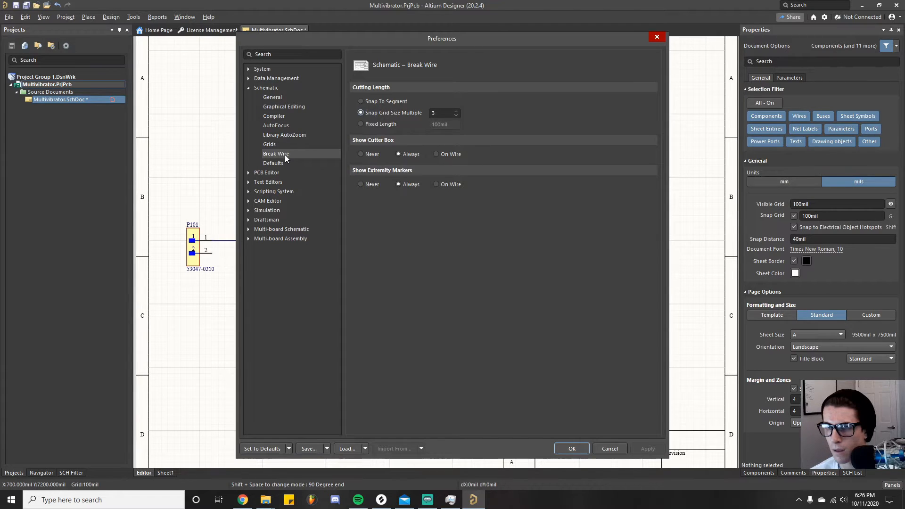
{"action": "left_click", "coordinate": [278, 163]}
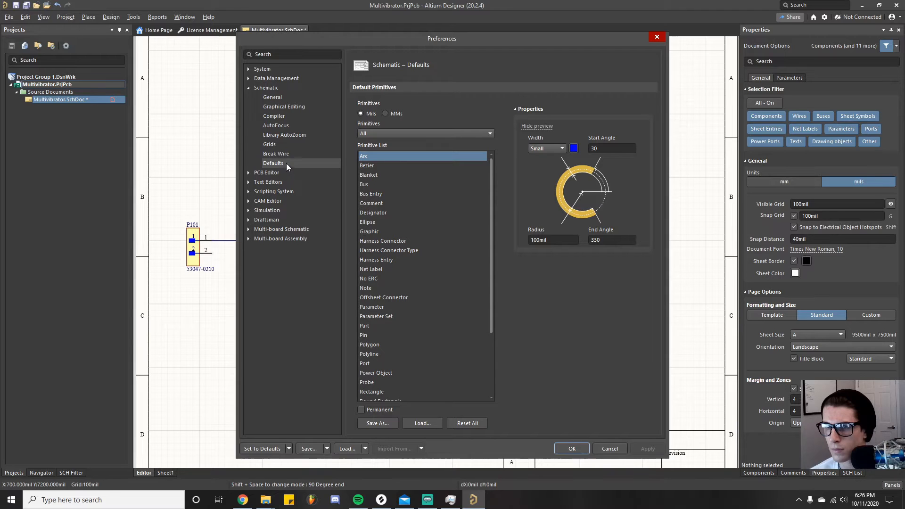
{"action": "left_click", "coordinate": [276, 117]}
{"action": "left_click", "coordinate": [282, 107]}
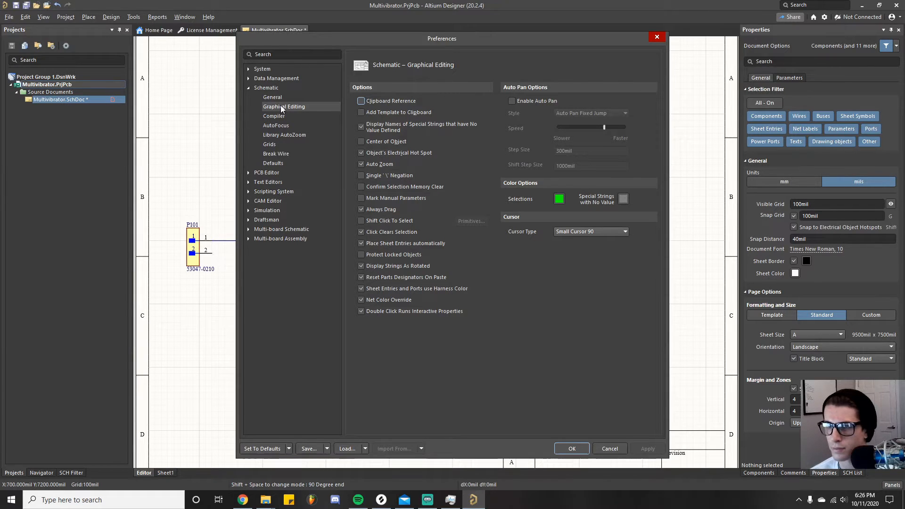
{"action": "left_click", "coordinate": [277, 97]}
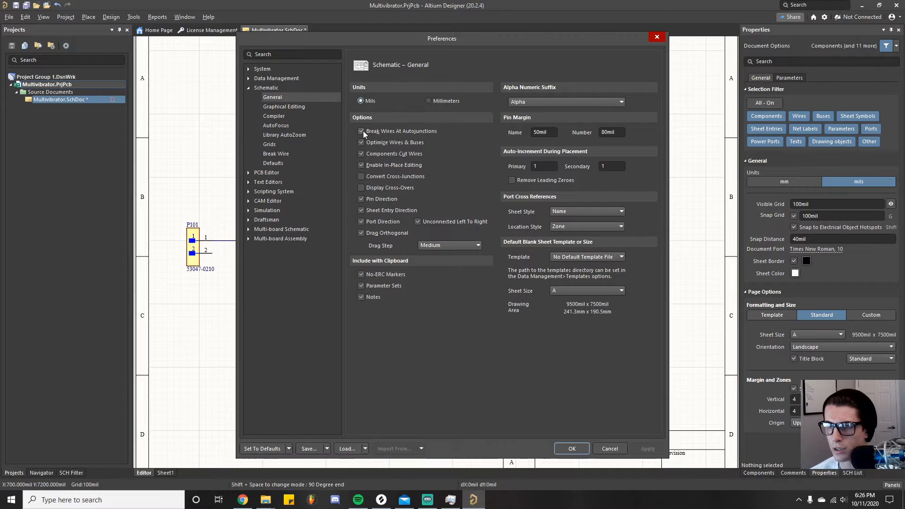
{"action": "left_click", "coordinate": [361, 188]}
{"action": "left_click", "coordinate": [648, 448]}
{"action": "left_click", "coordinate": [572, 448]}
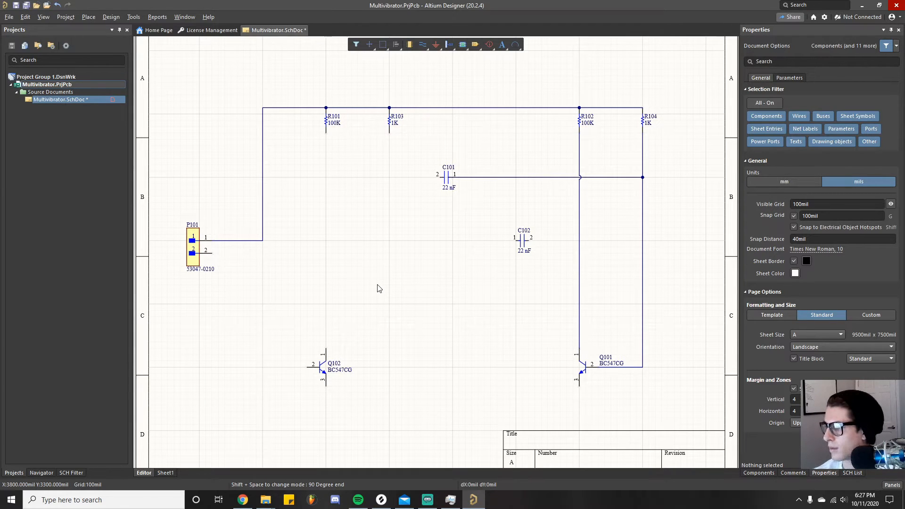
Wire pin 2 of connector P101 down and across to pin 2 of transistor Q102.
{"action": "key", "text": "p"}
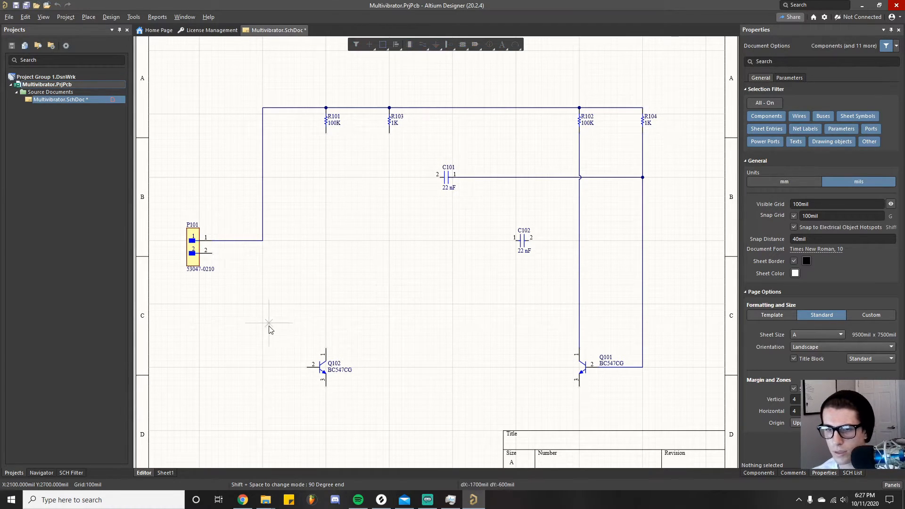
{"action": "left_click", "coordinate": [211, 253]}
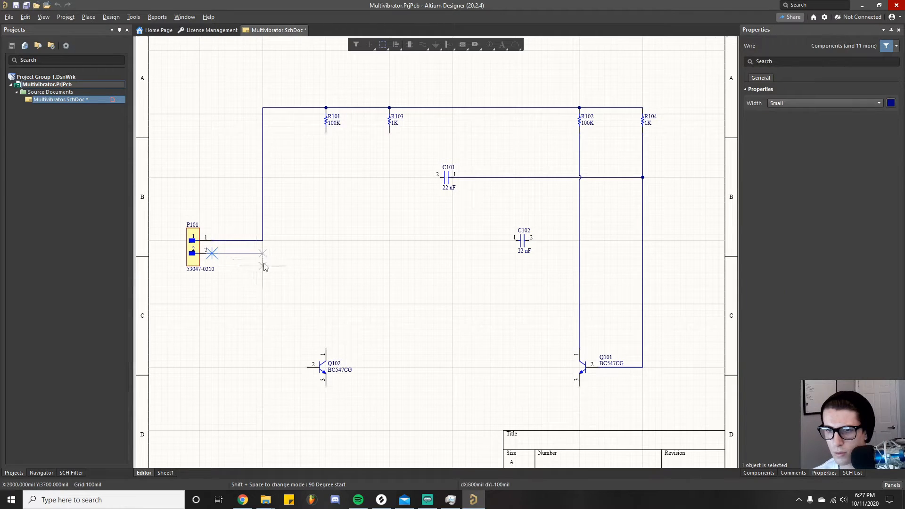
{"action": "left_click", "coordinate": [263, 367]}
{"action": "left_click", "coordinate": [306, 367]}
Wire pin 1 of Q102 to the lower pin of R101, and the lower pin of R103 to pin 2 of C101.
{"action": "left_click", "coordinate": [325, 349]}
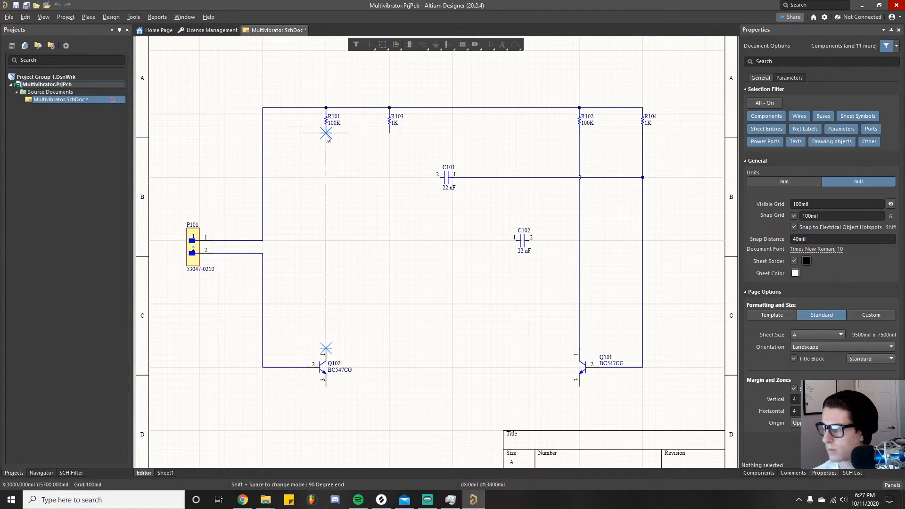
{"action": "left_click", "coordinate": [325, 133]}
{"action": "left_click", "coordinate": [389, 133]}
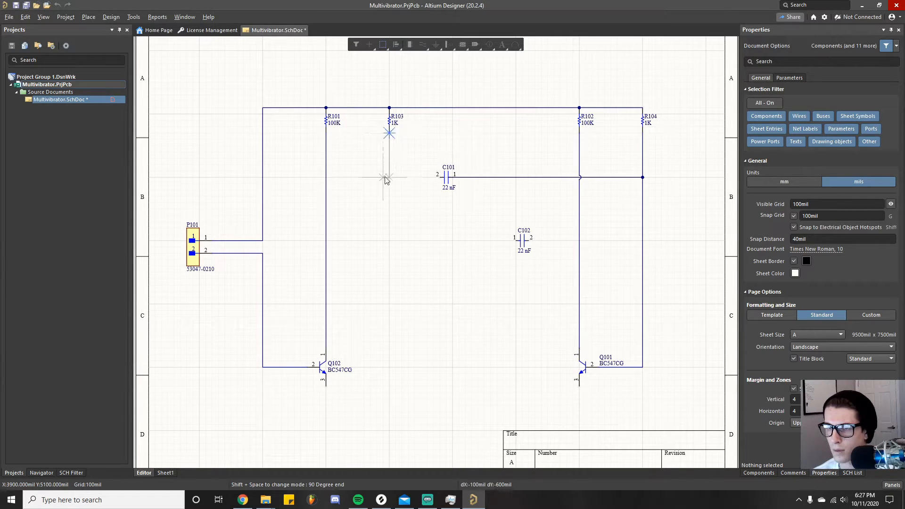
{"action": "left_click", "coordinate": [433, 178]}
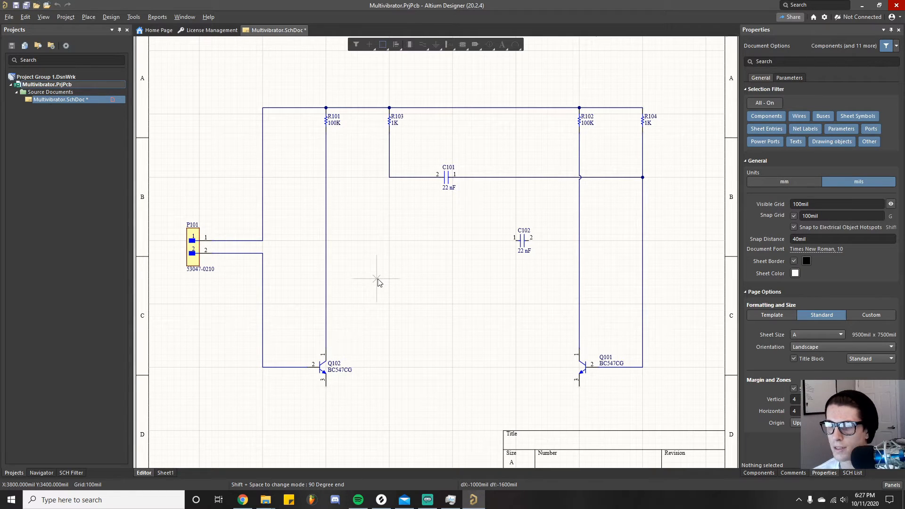
Delete the wire from P101 pin 2 to Q102 and the wire between R101 and Q102 pin 1.
{"action": "key", "text": "Escape"}
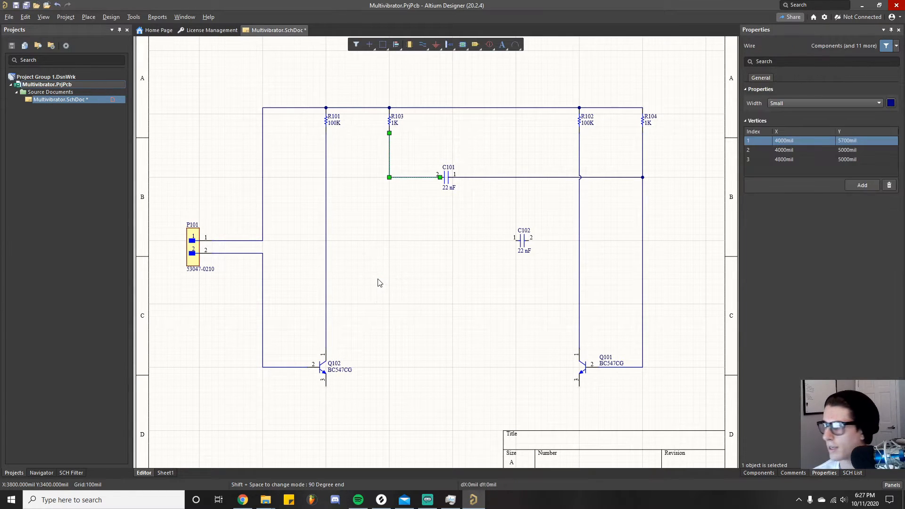
{"action": "left_click", "coordinate": [263, 339]}
{"action": "key", "text": "Delete"}
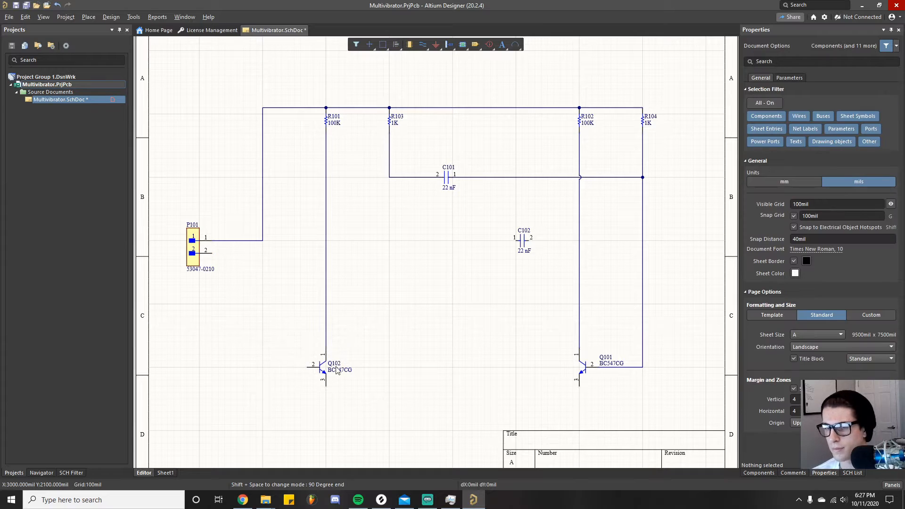
{"action": "left_click", "coordinate": [326, 288]}
{"action": "key", "text": "Delete"}
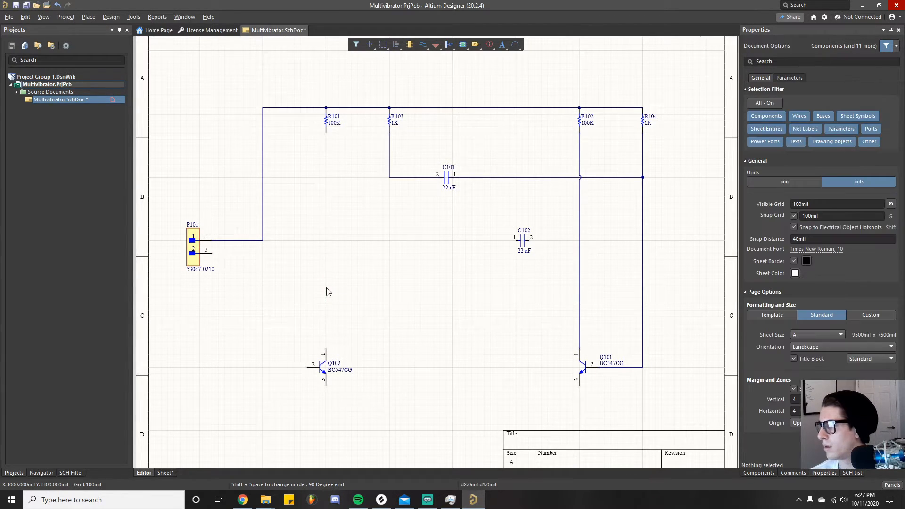
Move transistor Q102 directly below R103 and wire its pin 1 to the corner of the R103–C101 wire.
{"action": "left_click_drag", "start_coordinate": [322, 366], "coordinate": [368, 366]}
{"action": "left_click", "coordinate": [360, 289]}
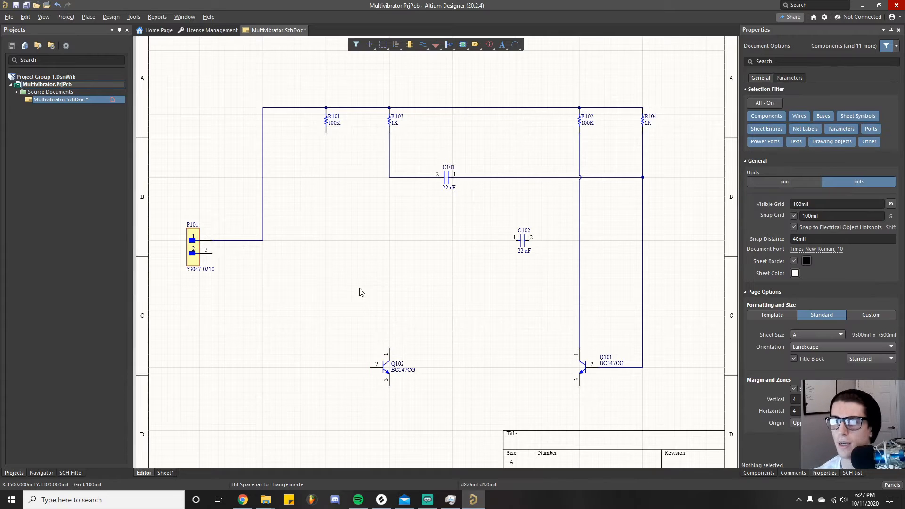
{"action": "right_click", "coordinate": [359, 292]}
{"action": "key", "text": "p"}
{"action": "key", "text": "w"}
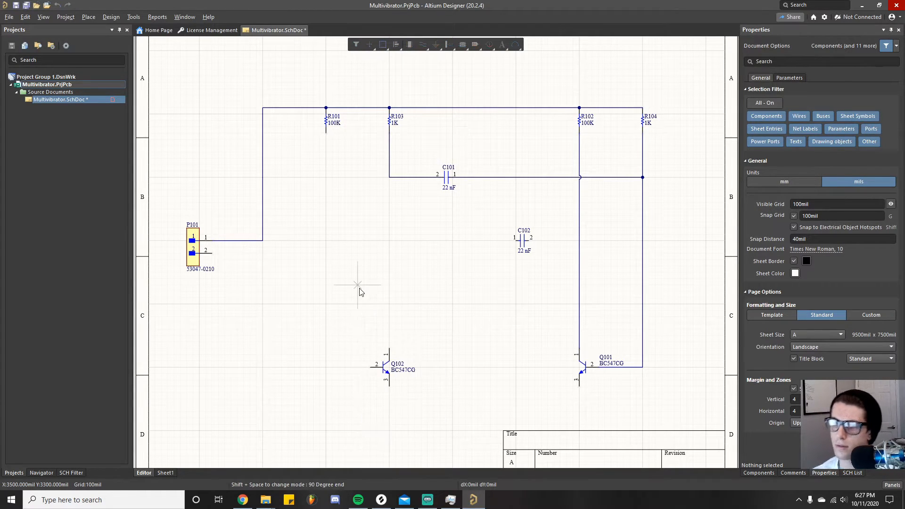
{"action": "left_click", "coordinate": [390, 177]}
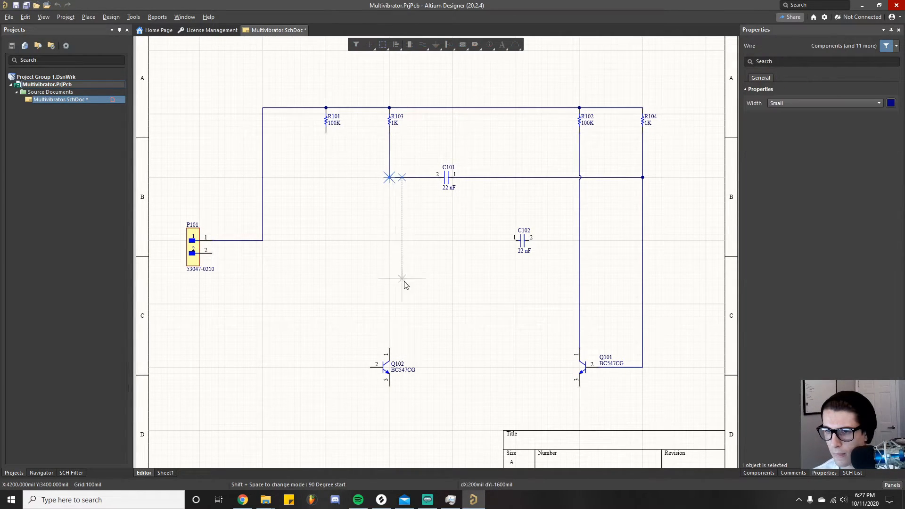
{"action": "left_click", "coordinate": [389, 348]}
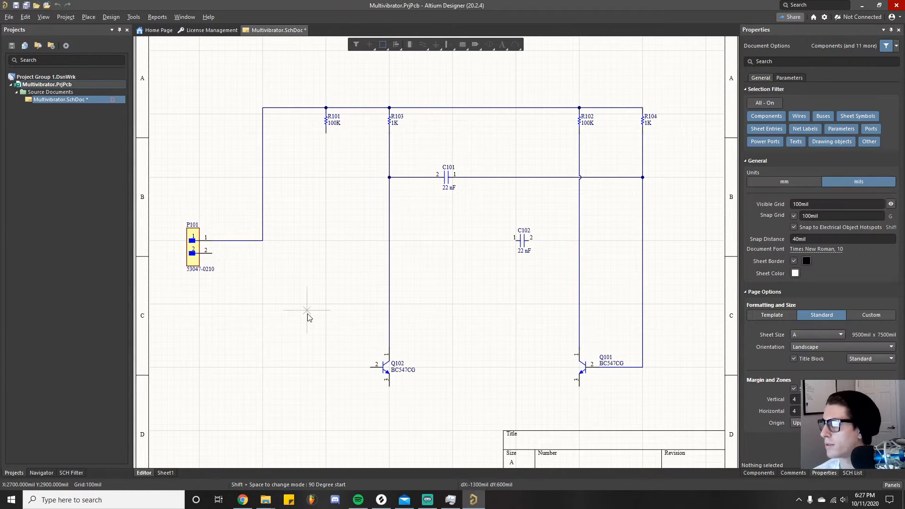
Wire R101's lower pin to pin 2 of Q102, and P101 pin 2 down and around to pin 3 of Q102.
{"action": "left_click", "coordinate": [326, 133]}
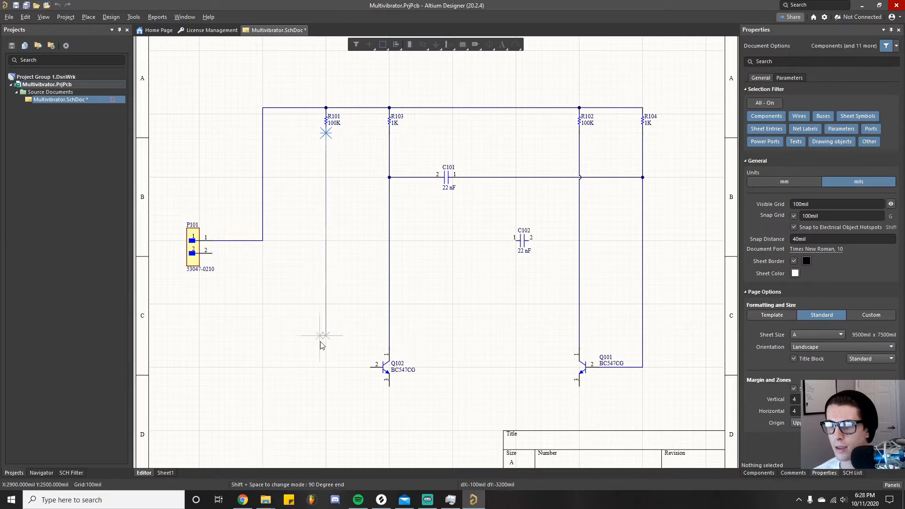
{"action": "left_click", "coordinate": [371, 368]}
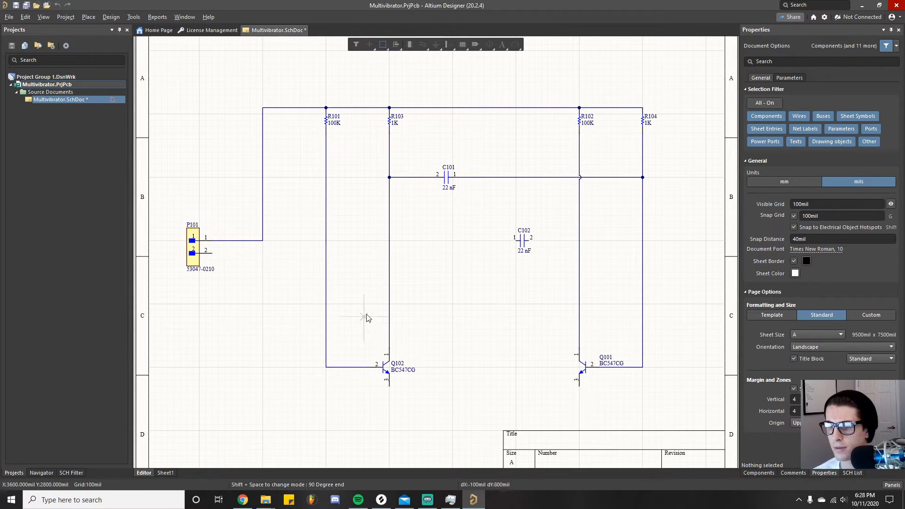
{"action": "left_click", "coordinate": [211, 253]}
{"action": "left_click", "coordinate": [263, 430]}
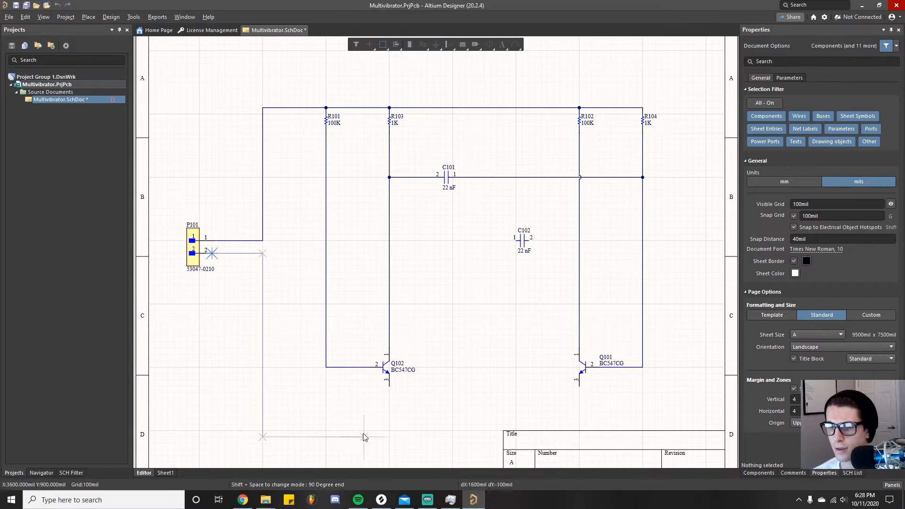
{"action": "left_click", "coordinate": [388, 385]}
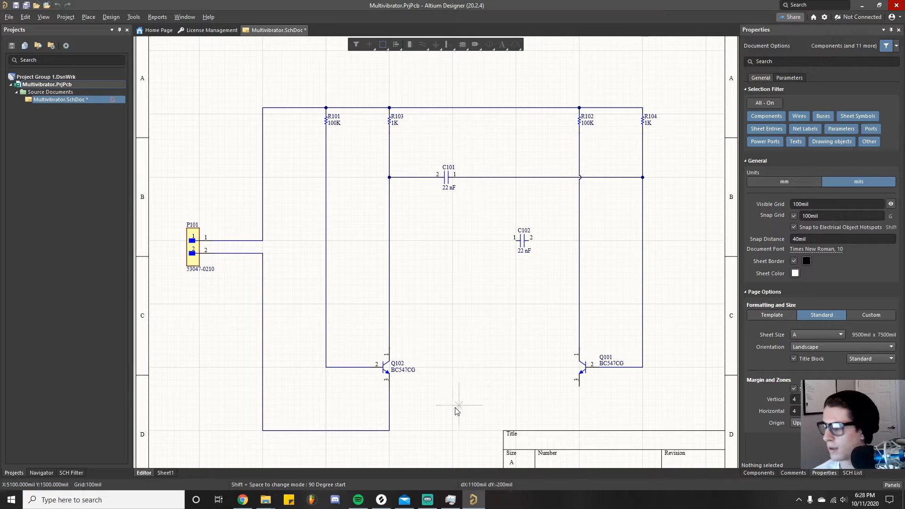
{"action": "scroll", "coordinate": [462, 396], "scroll_direction": "down", "scroll_amount": 2}
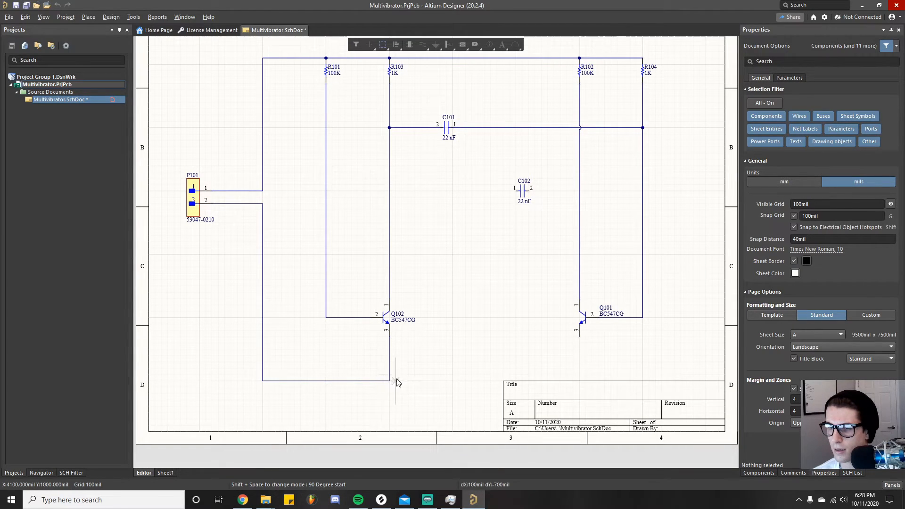
{"action": "scroll", "coordinate": [491, 317], "scroll_direction": "down", "scroll_amount": 3, "text": "ctrl"}
{"action": "scroll", "coordinate": [492, 320], "scroll_direction": "up", "scroll_amount": 2, "text": "ctrl"}
{"action": "scroll", "coordinate": [491, 320], "scroll_direction": "up", "scroll_amount": 2, "text": "ctrl"}
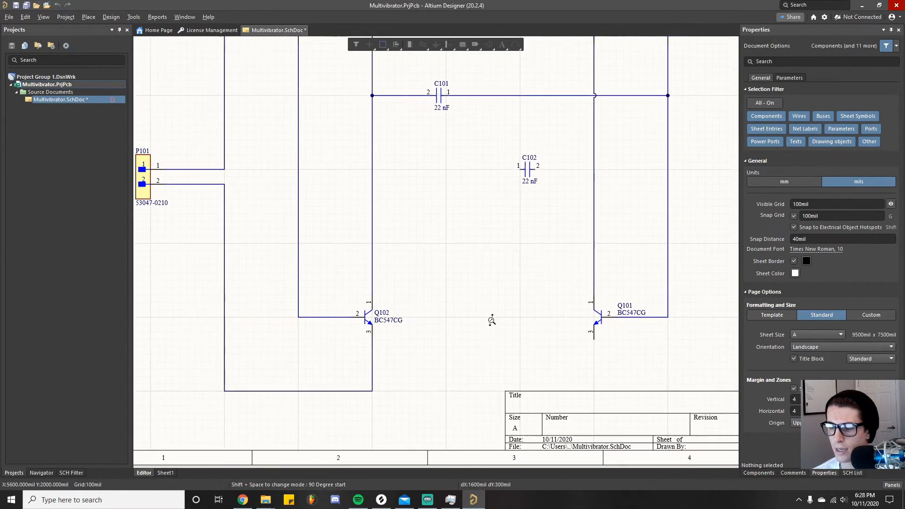
{"action": "left_click", "coordinate": [518, 312]}
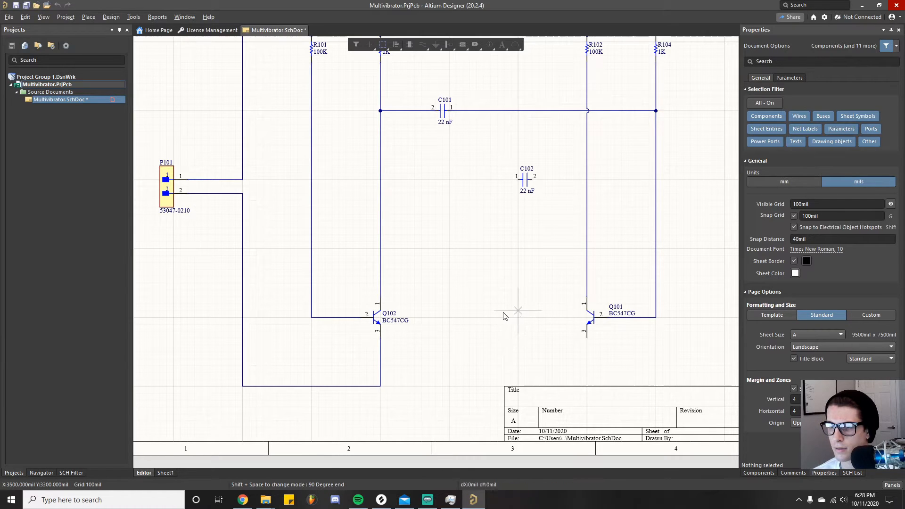
{"action": "key", "text": "Escape"}
{"action": "key", "text": "Escape"}
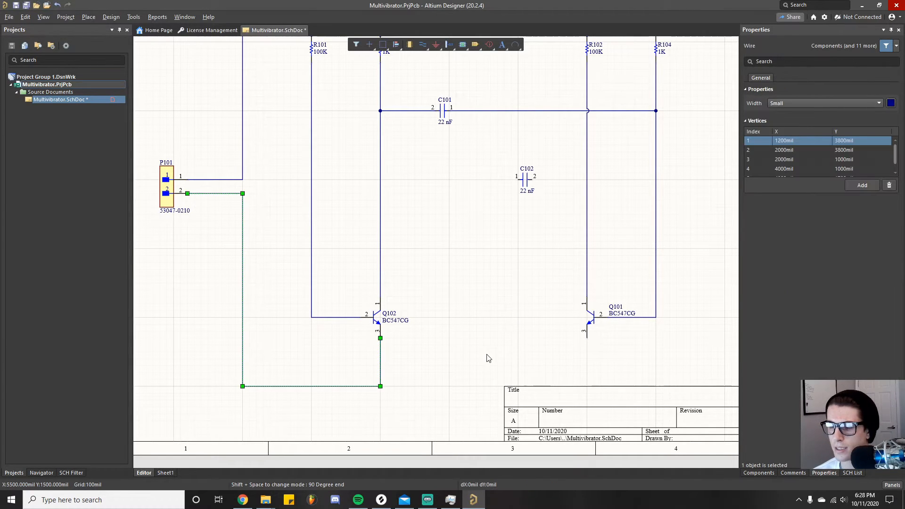
{"action": "right_click_drag", "start_coordinate": [491, 319], "coordinate": [450, 323]}
{"action": "left_click", "coordinate": [442, 331]}
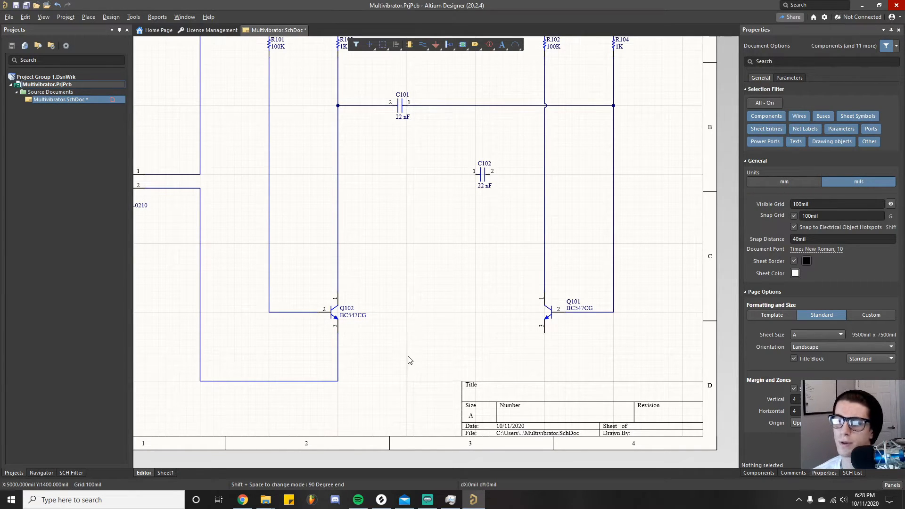
{"action": "right_click_drag", "start_coordinate": [417, 306], "coordinate": [435, 329]}
{"action": "key", "text": "p"}
{"action": "key", "text": "w"}
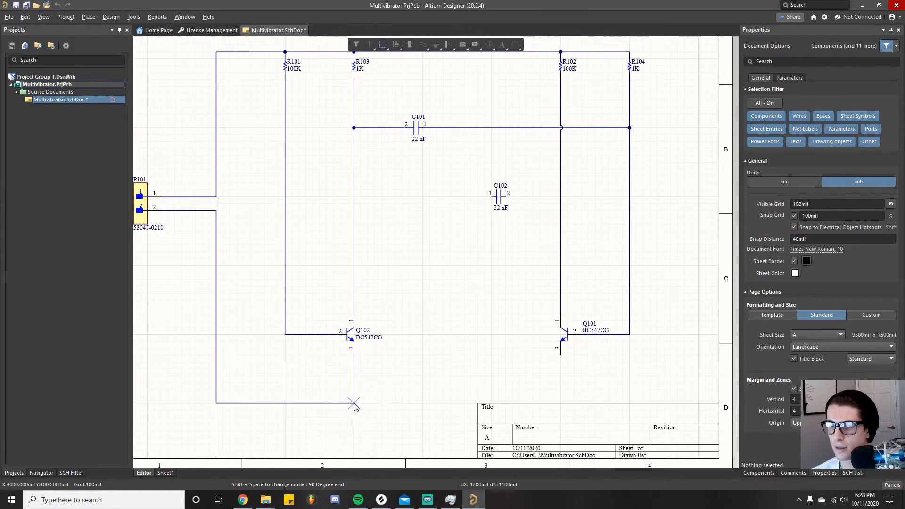
{"action": "right_click", "coordinate": [400, 381]}
{"action": "left_click_drag", "start_coordinate": [459, 387], "coordinate": [732, 467]}
{"action": "right_click_drag", "start_coordinate": [494, 371], "coordinate": [485, 331]}
{"action": "left_click", "coordinate": [260, 362]}
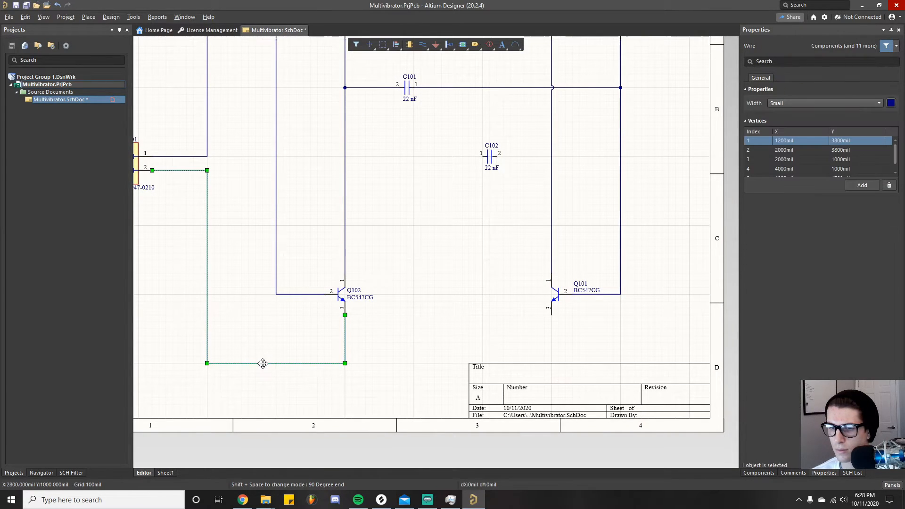
{"action": "left_click", "coordinate": [448, 343]}
Wire the corner below Q102 pin 3 to pin 3 of Q101, routing it above the title block.
{"action": "key", "text": "p"}
{"action": "key", "text": "w"}
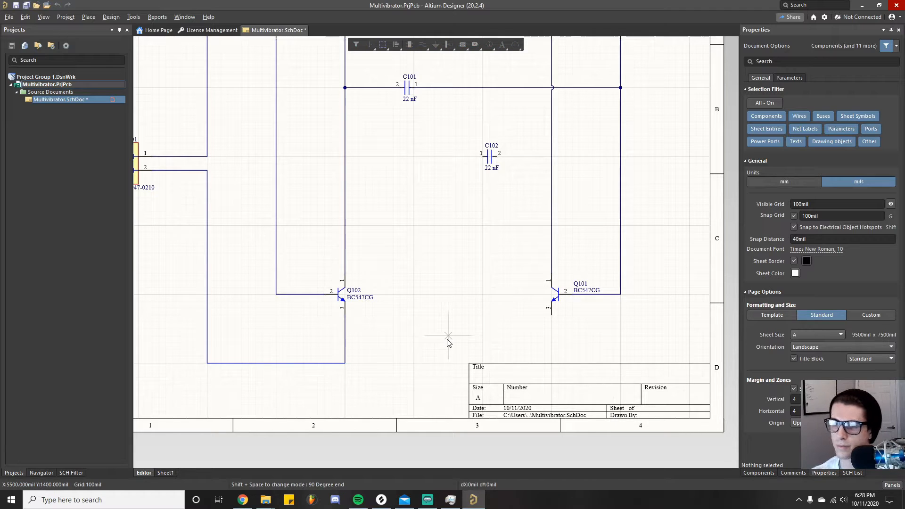
{"action": "left_click", "coordinate": [349, 366]}
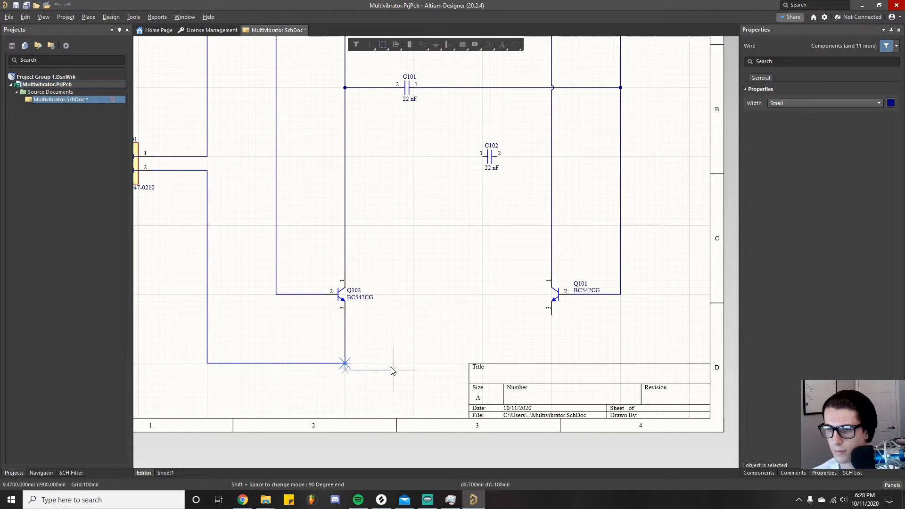
{"action": "left_click", "coordinate": [413, 335]}
{"action": "key", "text": "space"}
{"action": "left_click", "coordinate": [551, 330]}
{"action": "left_click", "coordinate": [552, 314]}
{"action": "right_click", "coordinate": [606, 327]}
{"action": "left_click", "coordinate": [613, 332]}
Wire C102 pin 1 to the R101–Q102 wire and C102 pin 2 to the R102–Q101 wire.
{"action": "scroll", "coordinate": [457, 198], "scroll_direction": "up", "scroll_amount": 2}
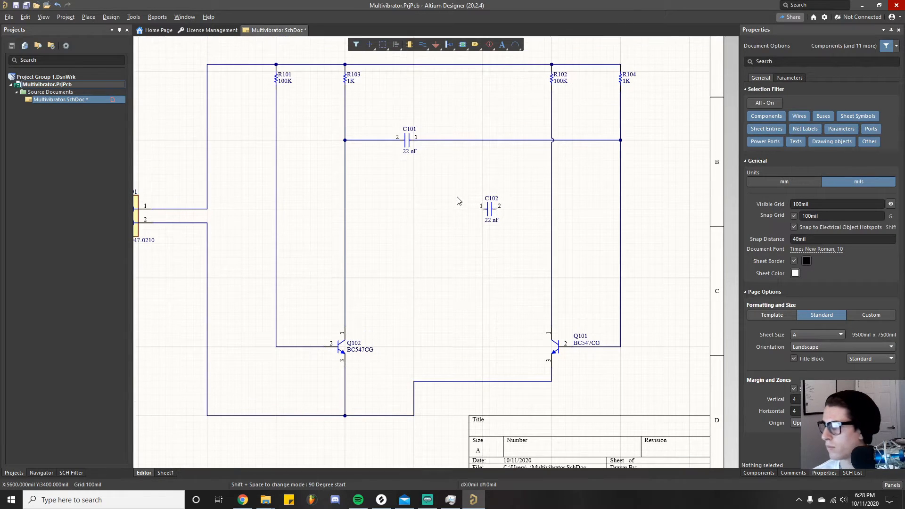
{"action": "key", "text": "ctrl+w"}
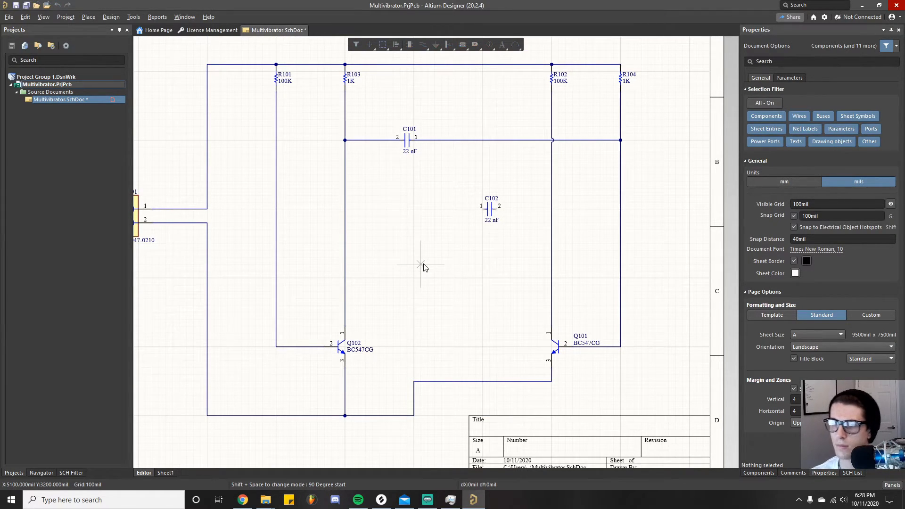
{"action": "left_click", "coordinate": [481, 208]}
{"action": "left_click", "coordinate": [281, 209]}
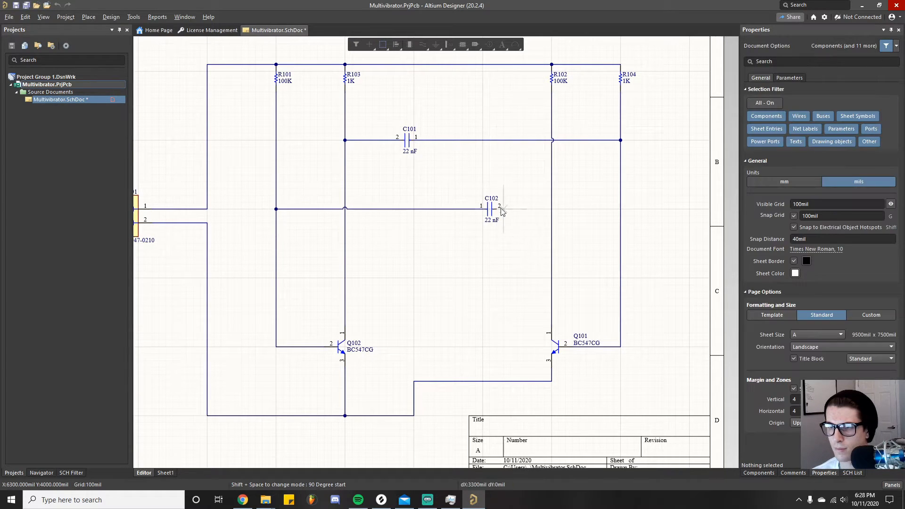
{"action": "left_click", "coordinate": [551, 209]}
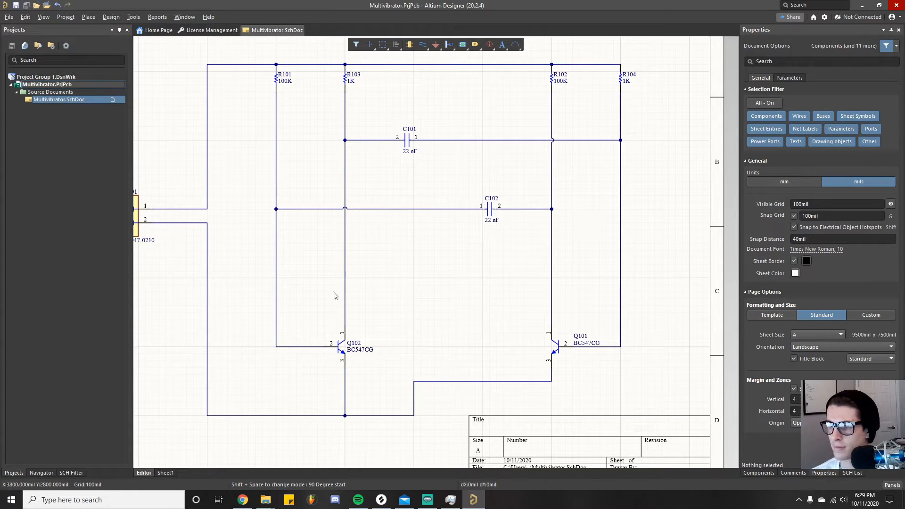
Examine the whole wired circuit and its placement within the schematic sheet border.
{"action": "scroll", "coordinate": [381, 280], "scroll_direction": "down", "scroll_amount": 1, "text": "ctrl"}
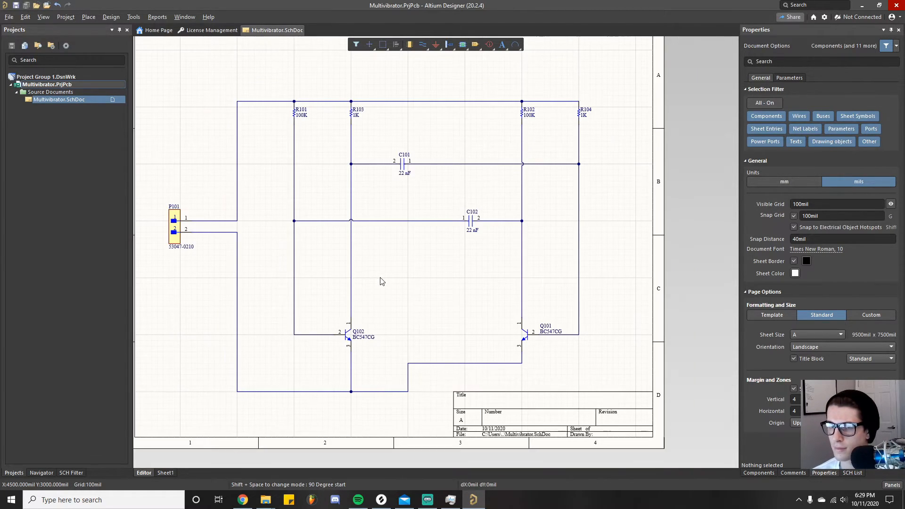
{"action": "scroll", "coordinate": [372, 284], "scroll_direction": "down", "scroll_amount": 1, "text": "ctrl"}
{"action": "left_click", "coordinate": [203, 114]}
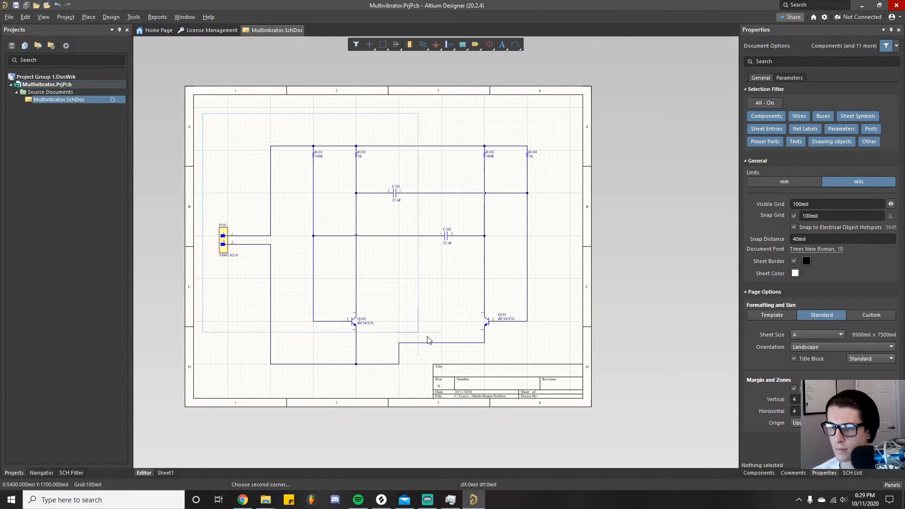
{"action": "left_click", "coordinate": [570, 377]}
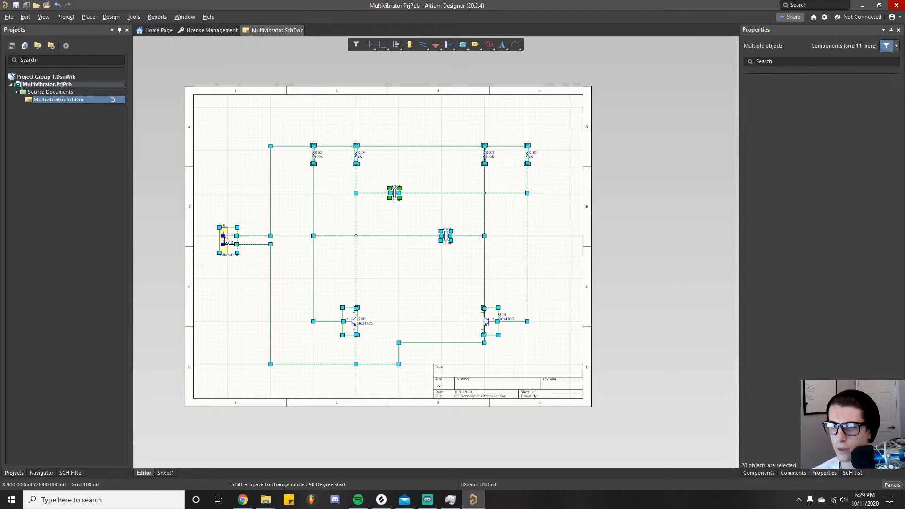
{"action": "scroll", "coordinate": [203, 148], "scroll_direction": "up", "scroll_amount": 1, "text": "ctrl"}
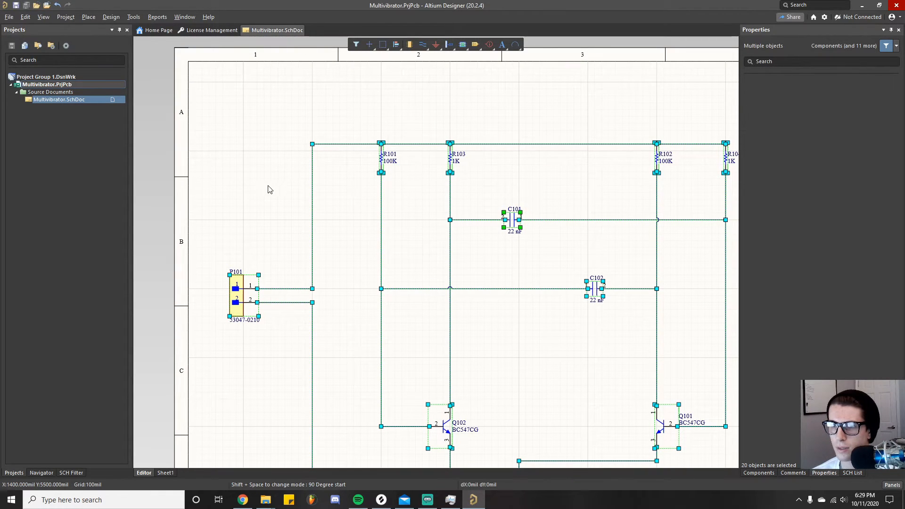
{"action": "scroll", "coordinate": [269, 198], "scroll_direction": "down", "scroll_amount": 1}
{"action": "left_click", "coordinate": [255, 382]}
{"action": "key", "text": "ctrl+Page_Down"}
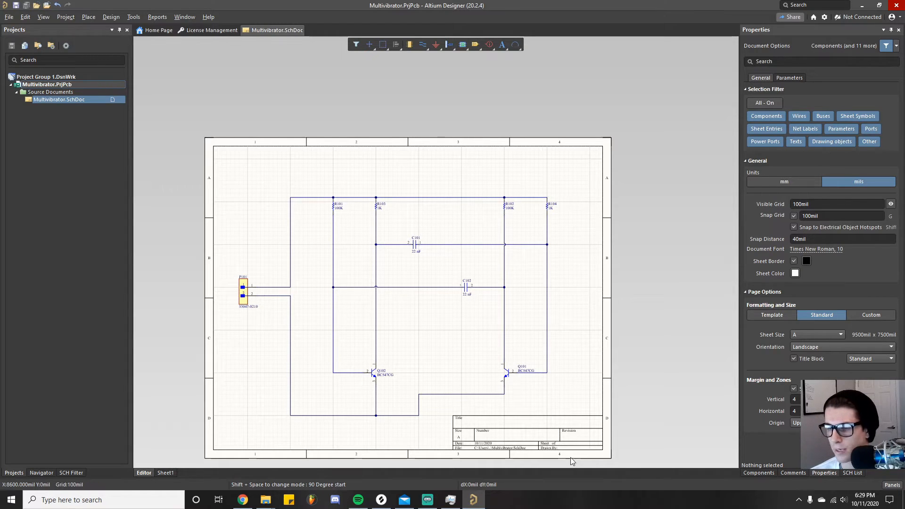
{"action": "scroll", "coordinate": [527, 409], "scroll_direction": "up", "scroll_amount": 1, "text": "ctrl"}
{"action": "right_click_drag", "start_coordinate": [537, 391], "coordinate": [565, 342]}
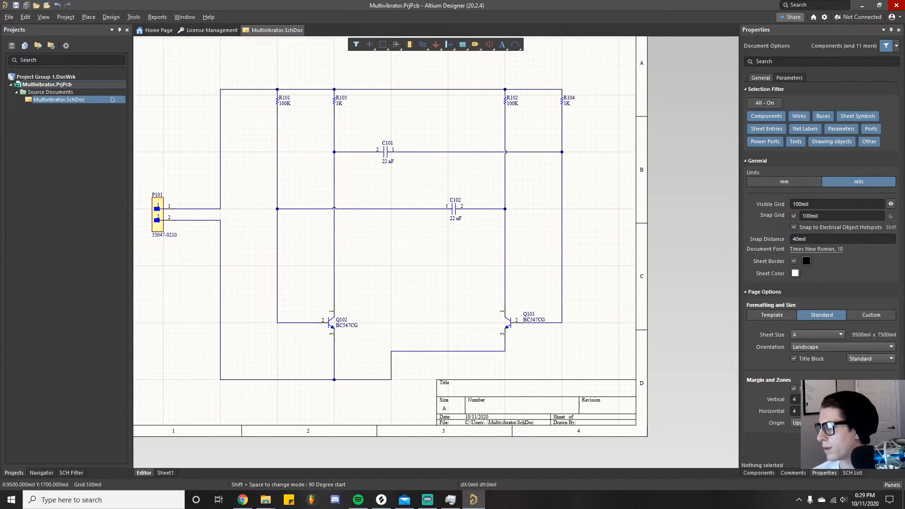
{"action": "right_click_drag", "start_coordinate": [173, 130], "coordinate": [179, 162]}
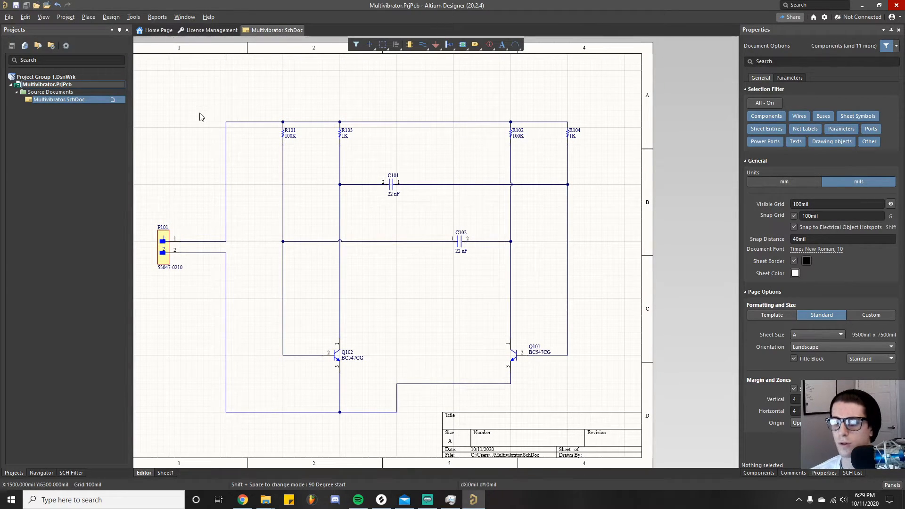
Place a net label at the corner where the P101 pin 1 wire meets the wire above the resistors.
{"action": "key", "text": "p"}
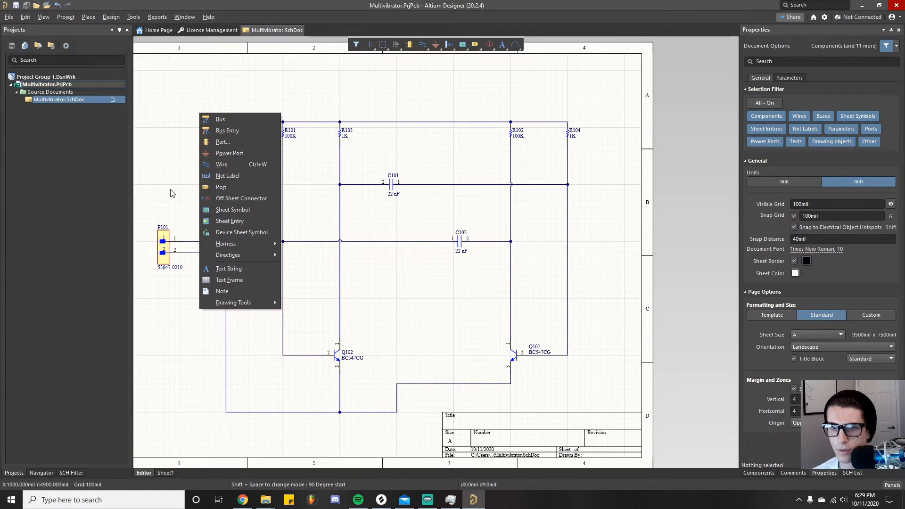
{"action": "left_click", "coordinate": [231, 176]}
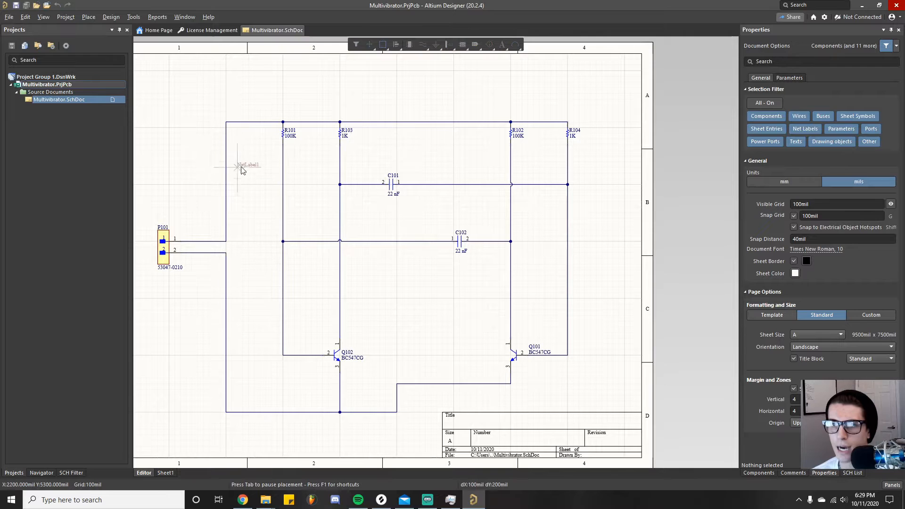
{"action": "left_click", "coordinate": [224, 123]}
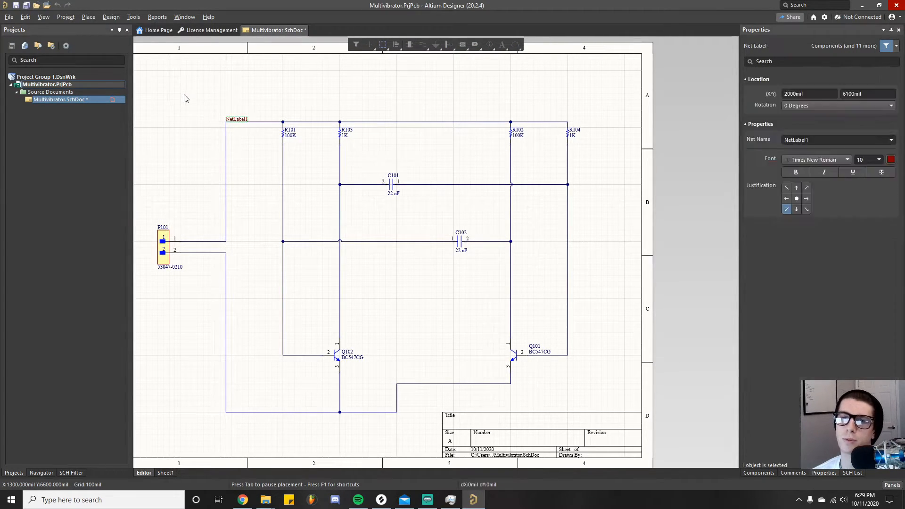
{"action": "scroll", "coordinate": [203, 111], "scroll_direction": "up", "scroll_amount": 2, "text": "ctrl"}
{"action": "right_click_drag", "start_coordinate": [204, 113], "coordinate": [272, 137]}
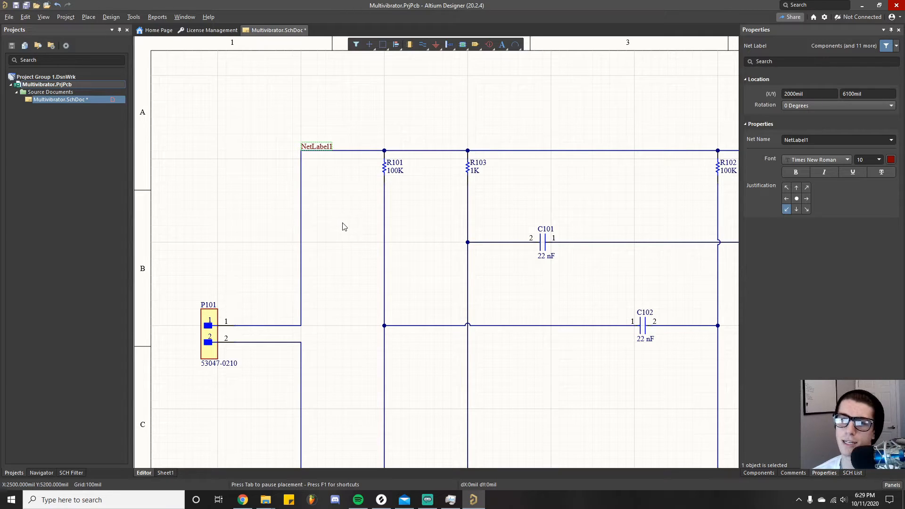
Remove the net label from the corner where the P101 pin 1 wire meets the wire above the resistors.
{"action": "scroll", "coordinate": [341, 235], "scroll_direction": "down", "scroll_amount": 2, "text": "ctrl"}
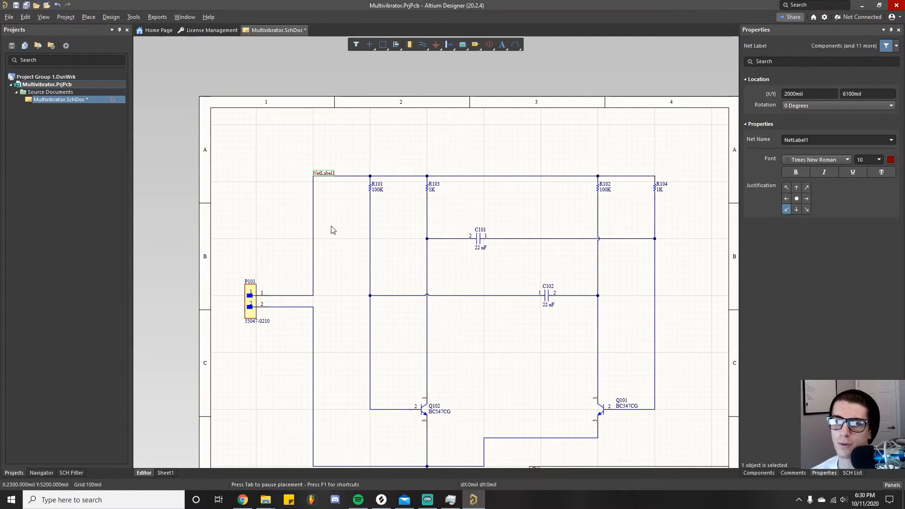
{"action": "scroll", "coordinate": [272, 283], "scroll_direction": "up", "scroll_amount": 2, "text": "ctrl"}
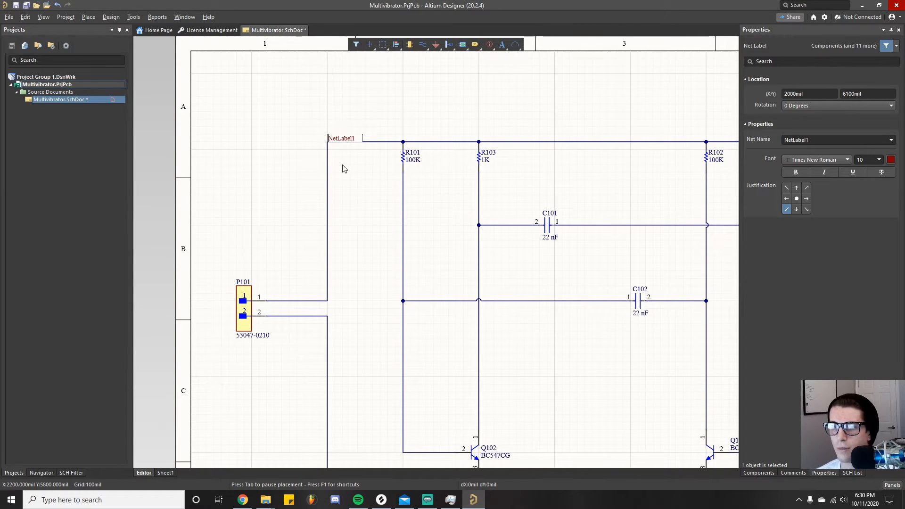
{"action": "key", "text": "Escape"}
{"action": "scroll", "coordinate": [316, 132], "scroll_direction": "up", "scroll_amount": 2, "text": "ctrl"}
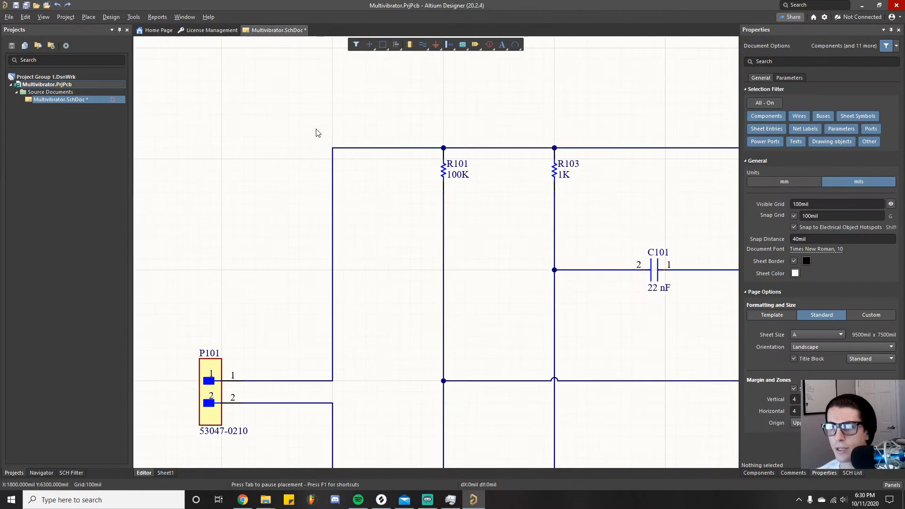
{"action": "key", "text": "p"}
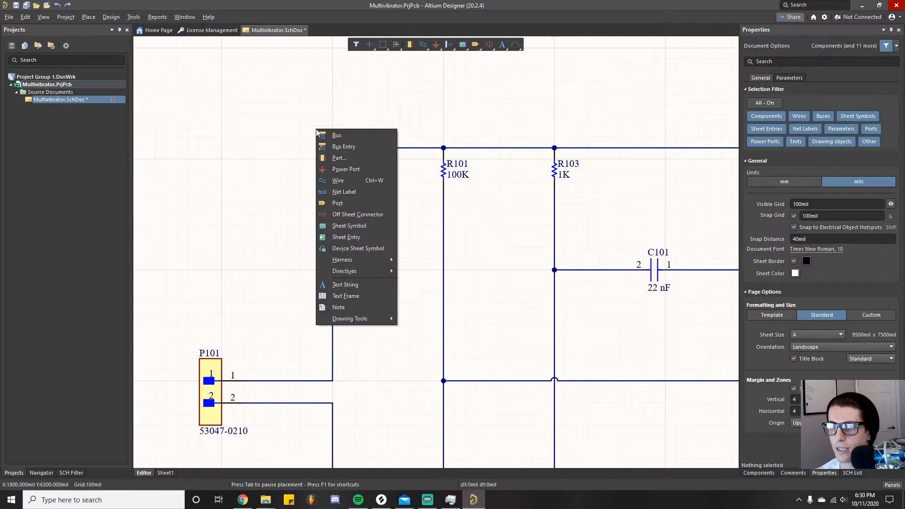
{"action": "left_click", "coordinate": [346, 193]}
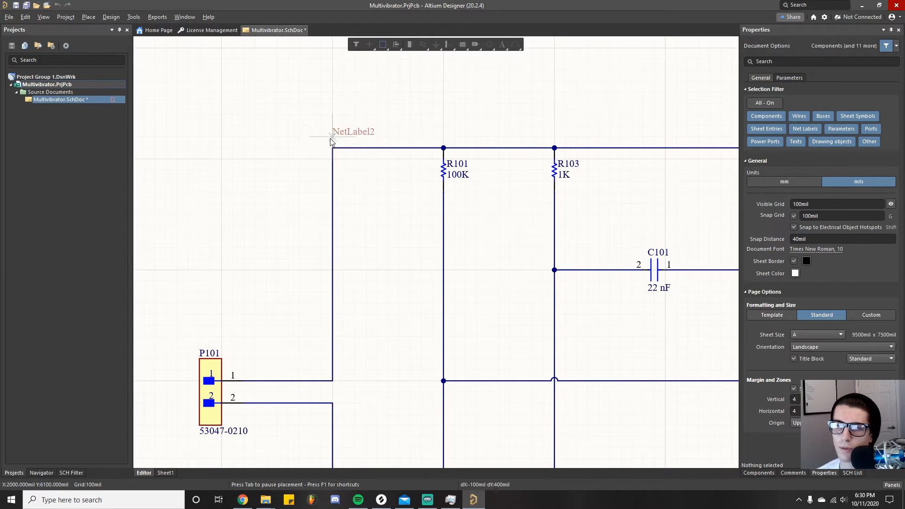
{"action": "key", "text": "Escape"}
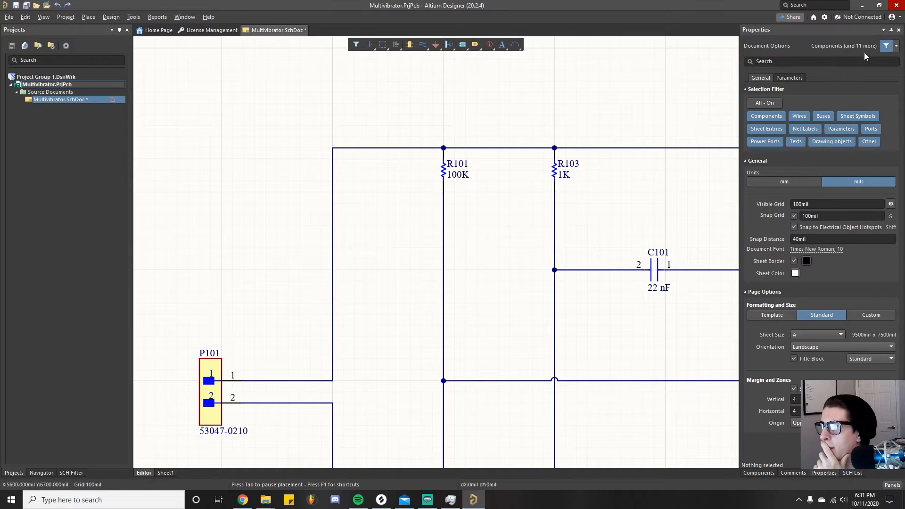
Restrict the object filter of the properties to net labels only, excluding every other object type.
{"action": "left_click", "coordinate": [895, 46]}
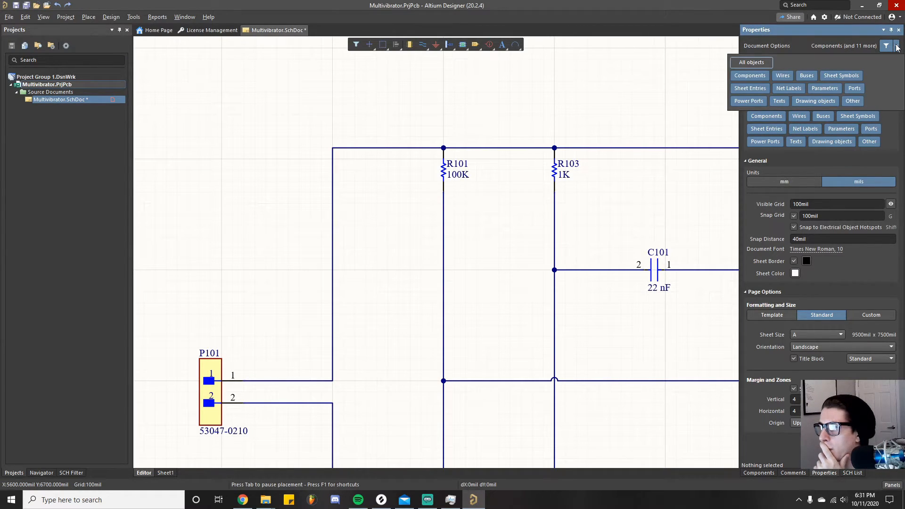
{"action": "left_click", "coordinate": [796, 89]}
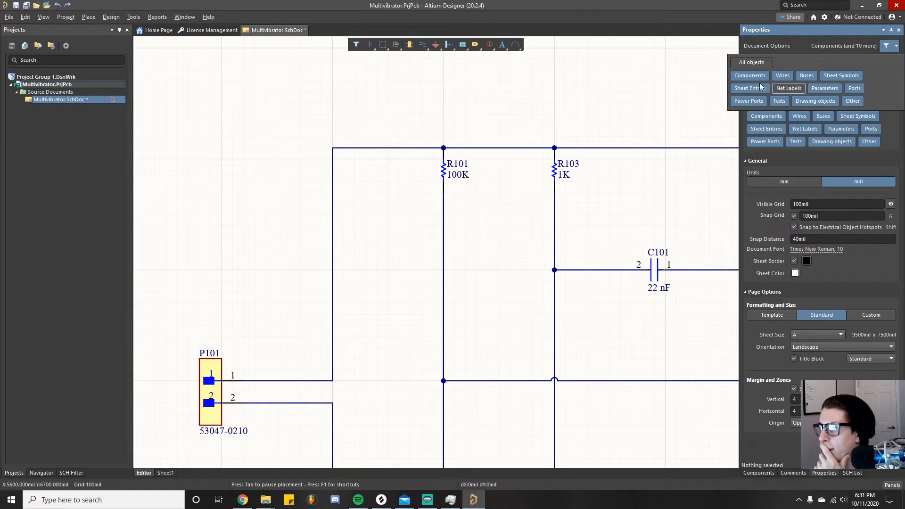
{"action": "left_click", "coordinate": [749, 75]}
{"action": "left_click", "coordinate": [782, 76]}
{"action": "left_click", "coordinate": [806, 75]}
{"action": "left_click", "coordinate": [841, 75]}
{"action": "left_click", "coordinate": [855, 88]}
{"action": "left_click", "coordinate": [757, 89]}
{"action": "left_click", "coordinate": [780, 101]}
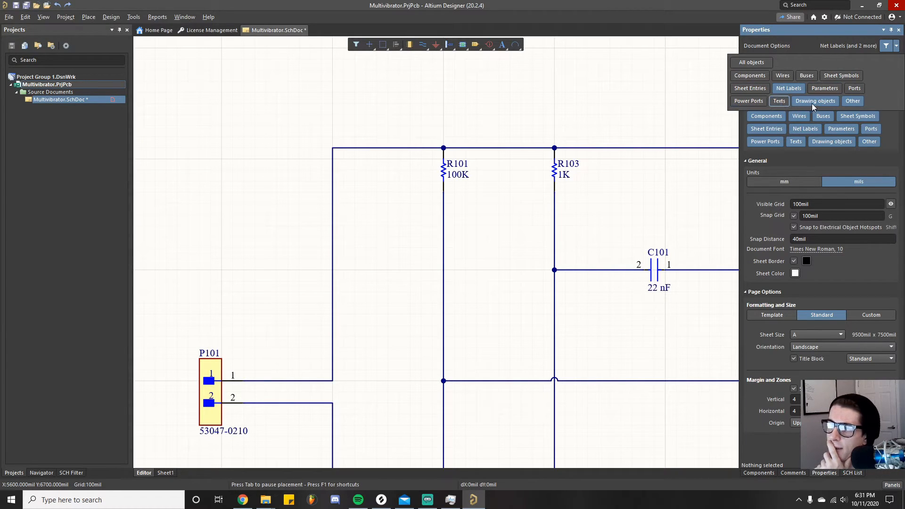
{"action": "left_click", "coordinate": [812, 102]}
{"action": "left_click", "coordinate": [851, 101]}
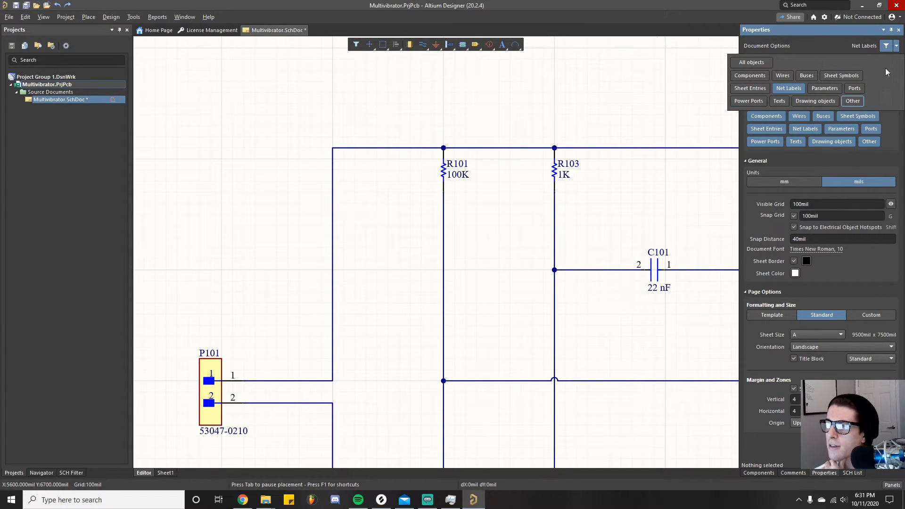
{"action": "key", "text": "space"}
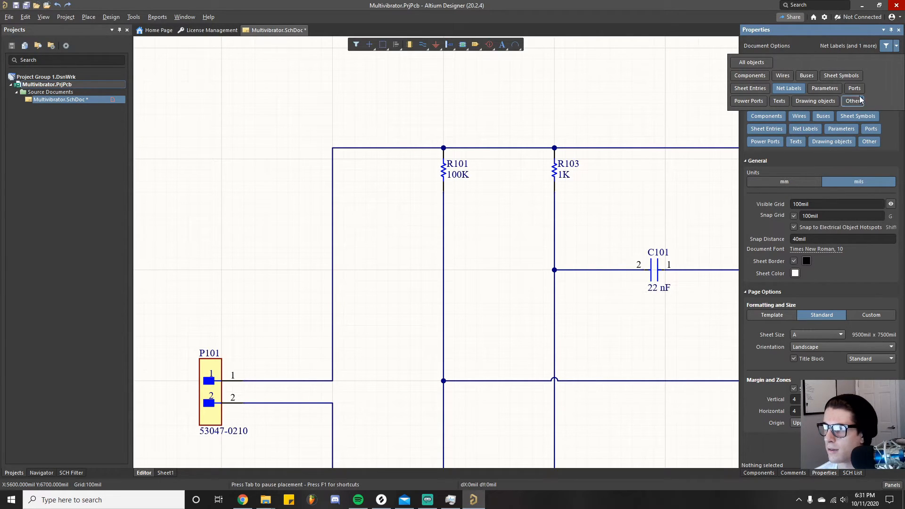
{"action": "left_click", "coordinate": [885, 46]}
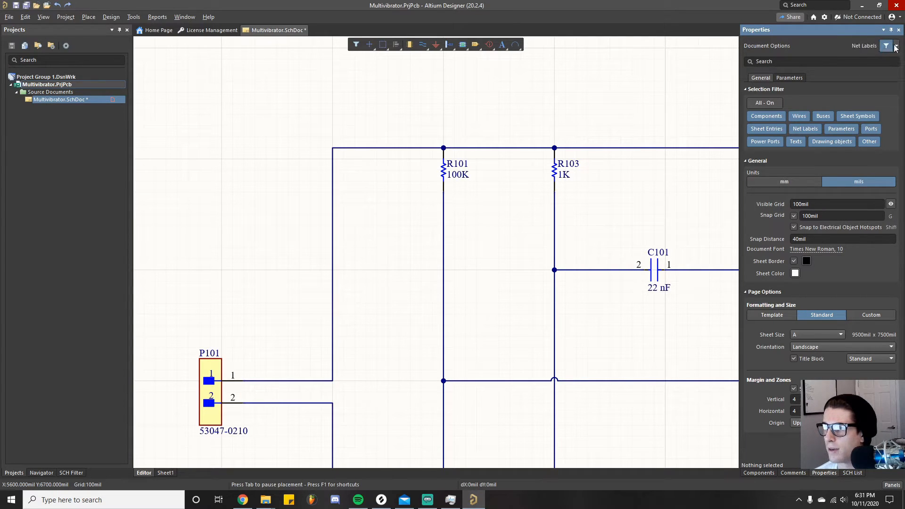
{"action": "left_click", "coordinate": [895, 46]}
Select resistor R103 and reset the properties object filter to all objects.
{"action": "scroll", "coordinate": [384, 207], "scroll_direction": "down", "scroll_amount": 3, "text": "ctrl"}
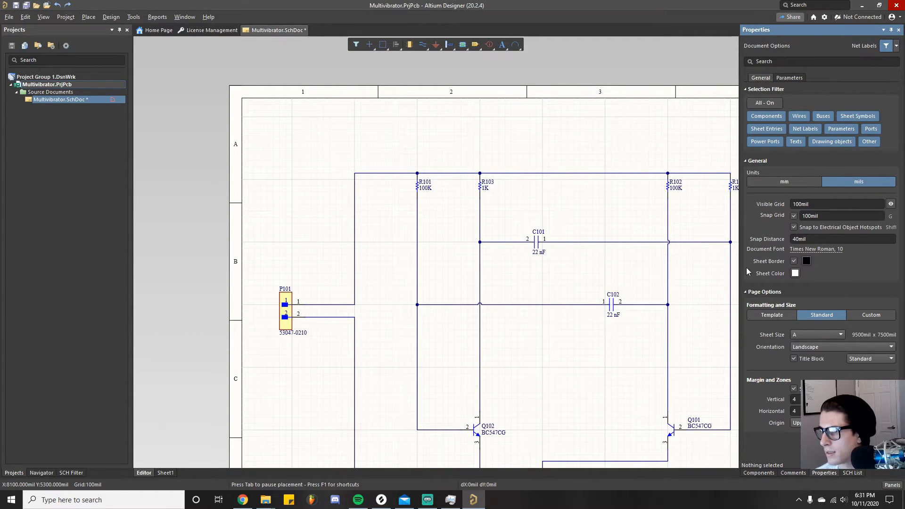
{"action": "left_click", "coordinate": [480, 185]}
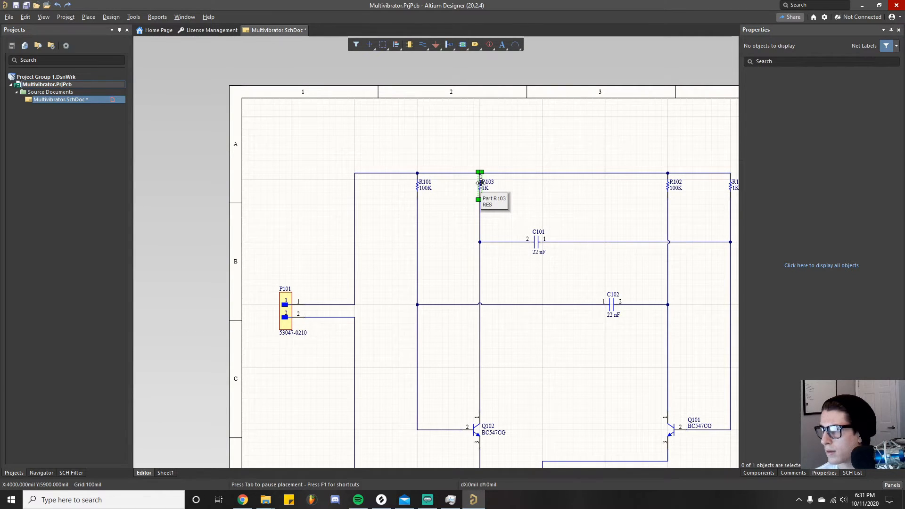
{"action": "left_click", "coordinate": [896, 46]}
{"action": "left_click", "coordinate": [757, 63]}
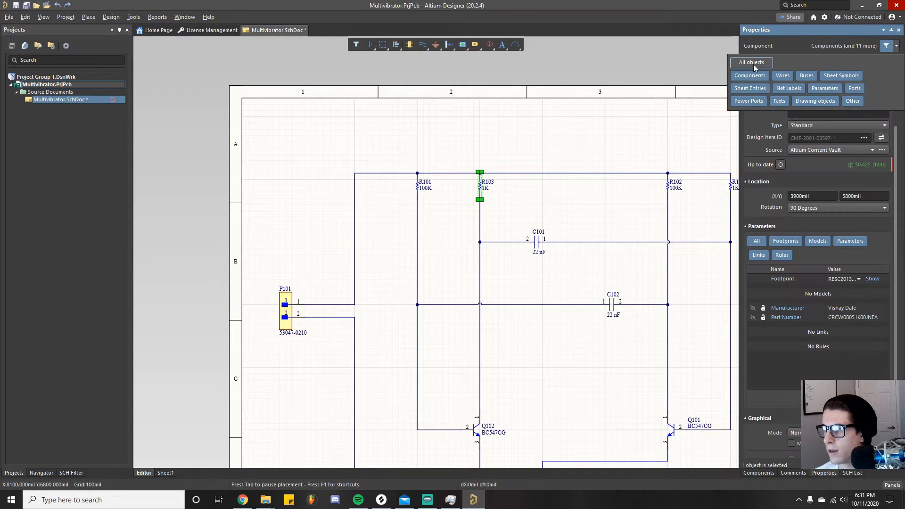
Place a net label at the corner where the P101 pin 1 wire meets the wire above the resistors.
{"action": "left_click", "coordinate": [471, 150]}
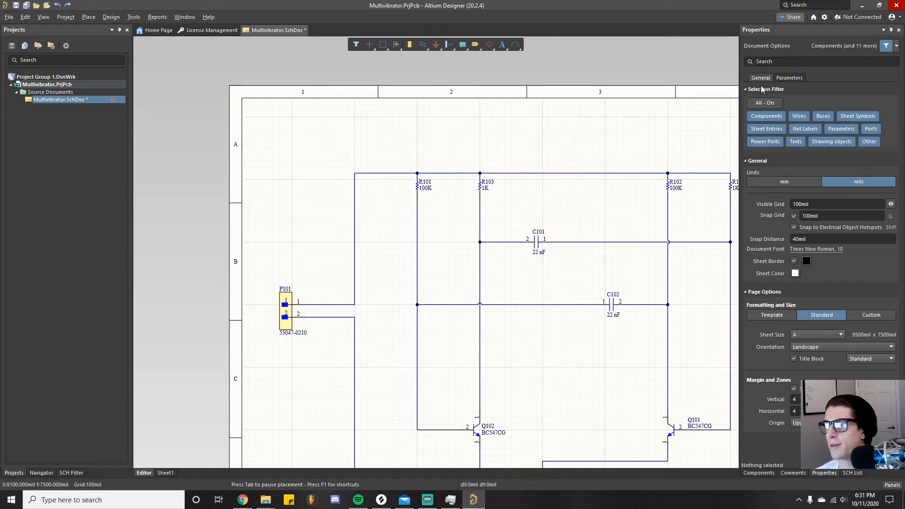
{"action": "scroll", "coordinate": [386, 150], "scroll_direction": "up", "scroll_amount": 2, "text": "ctrl"}
{"action": "key", "text": "p"}
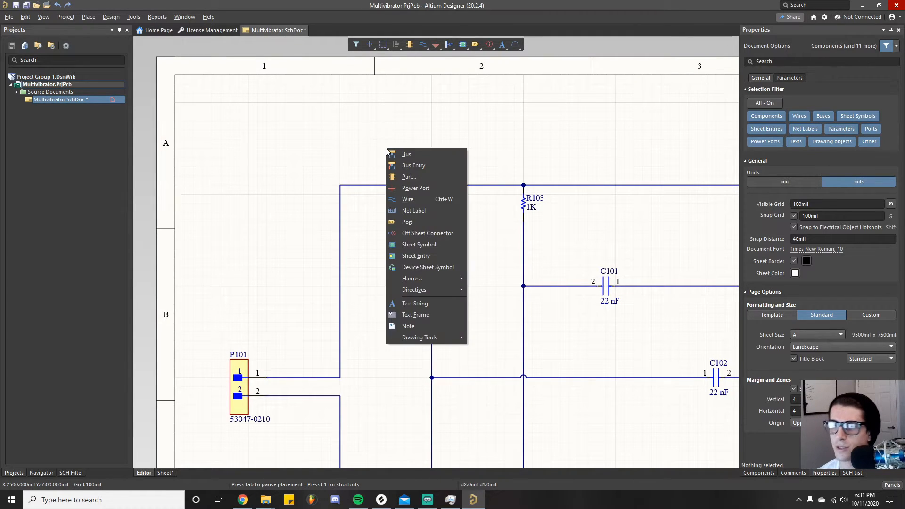
{"action": "left_click", "coordinate": [418, 210]}
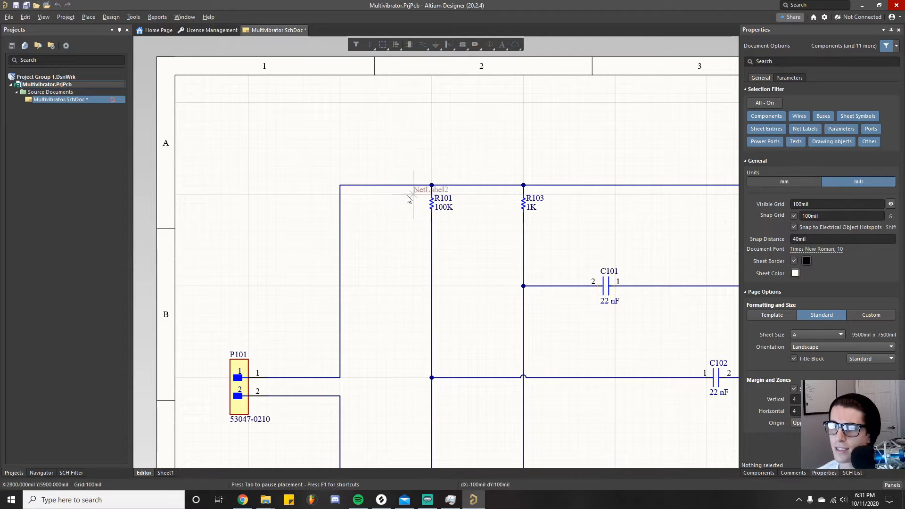
{"action": "left_click", "coordinate": [340, 185]}
{"action": "key", "text": "Escape"}
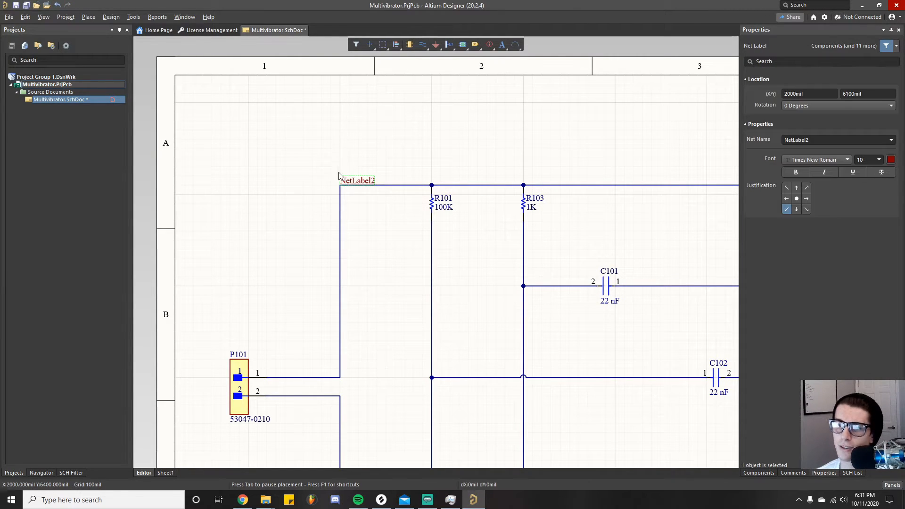
Rename the net label on the wire above the resistors as 12V.
{"action": "scroll", "coordinate": [378, 306], "scroll_direction": "down", "scroll_amount": 1}
{"action": "scroll", "coordinate": [379, 307], "scroll_direction": "down", "scroll_amount": 1, "text": "ctrl"}
{"action": "right_click_drag", "start_coordinate": [379, 307], "coordinate": [323, 234]}
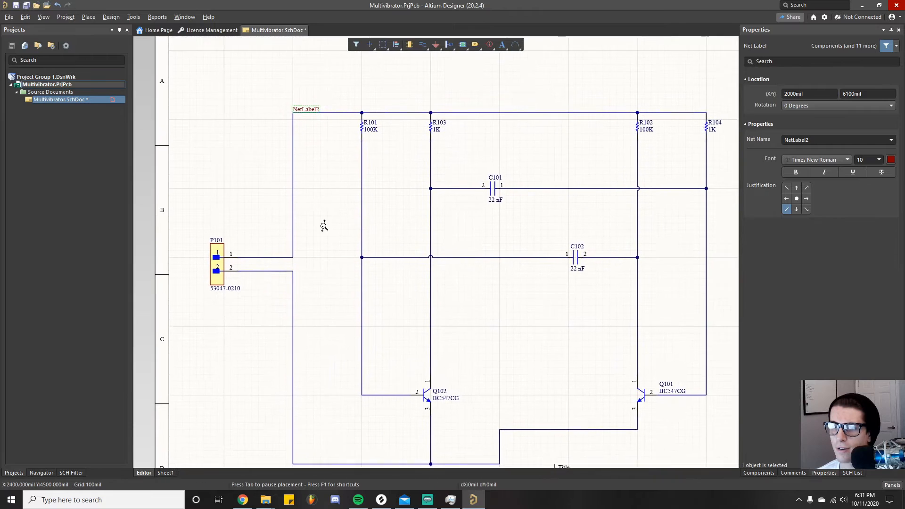
{"action": "scroll", "coordinate": [322, 228], "scroll_direction": "down", "scroll_amount": 1, "text": "ctrl"}
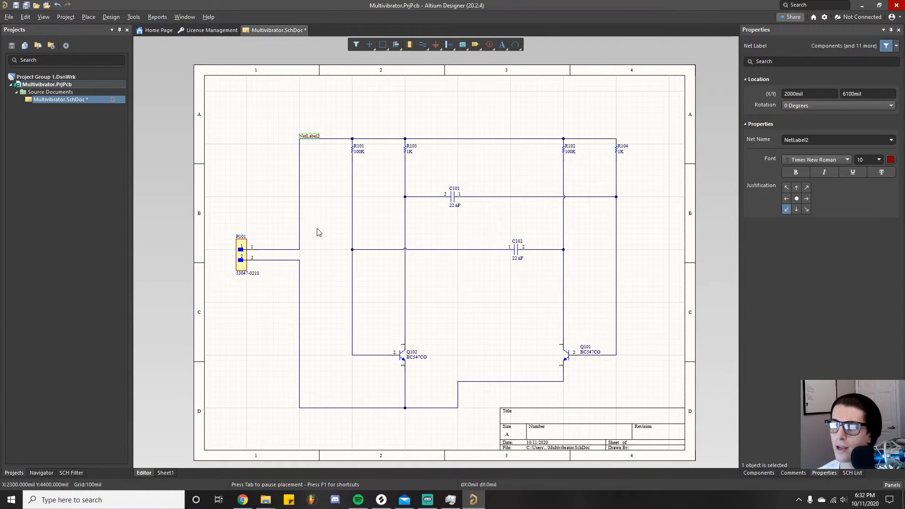
{"action": "scroll", "coordinate": [318, 229], "scroll_direction": "up", "scroll_amount": 1, "text": "ctrl"}
{"action": "right_click_drag", "start_coordinate": [321, 227], "coordinate": [363, 283]}
{"action": "scroll", "coordinate": [356, 212], "scroll_direction": "up", "scroll_amount": 1, "text": "ctrl"}
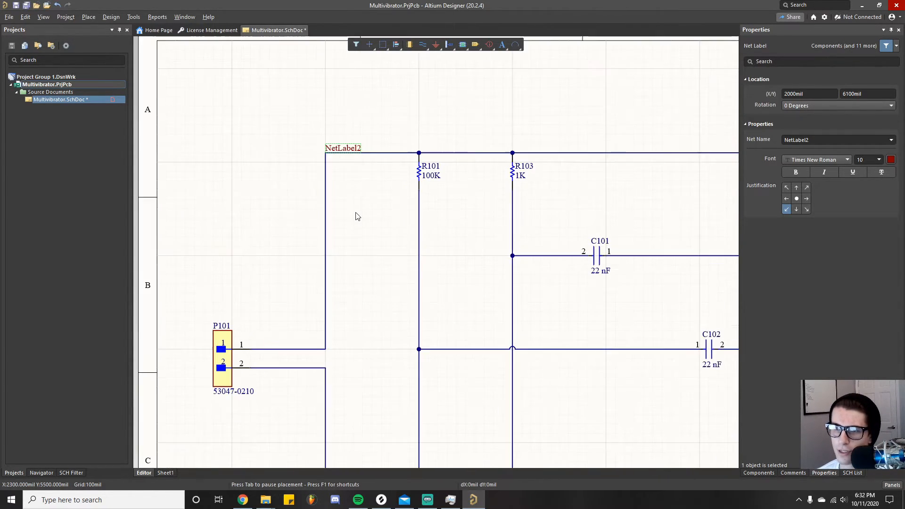
{"action": "right_click_drag", "start_coordinate": [354, 185], "coordinate": [349, 224]}
{"action": "left_click", "coordinate": [348, 183]}
{"action": "left_click_drag", "start_coordinate": [362, 182], "coordinate": [300, 182]}
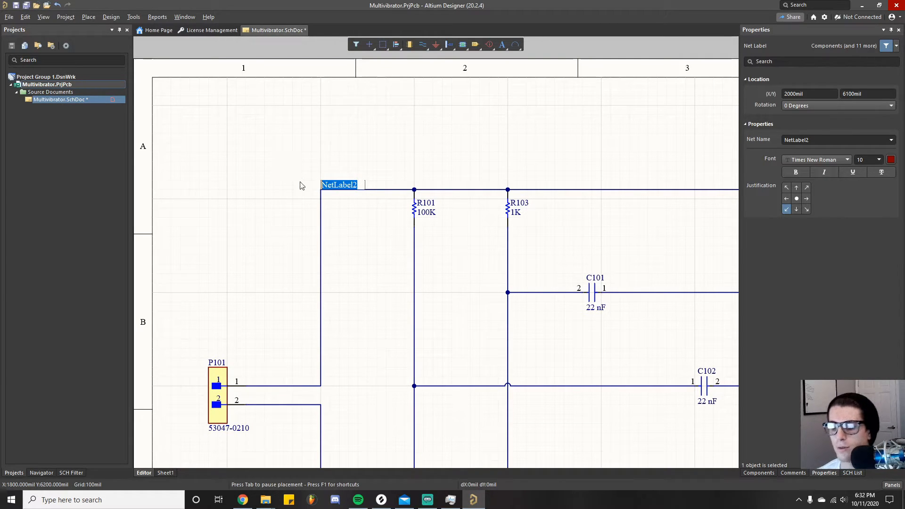
{"action": "type", "text": "12V"}
{"action": "key", "text": "Return"}
Place a GND power port at the lower corner of the P101 pin 2 wire and select it to inspect its properties.
{"action": "scroll", "coordinate": [347, 280], "scroll_direction": "down", "scroll_amount": 1}
{"action": "right_click", "coordinate": [347, 282]}
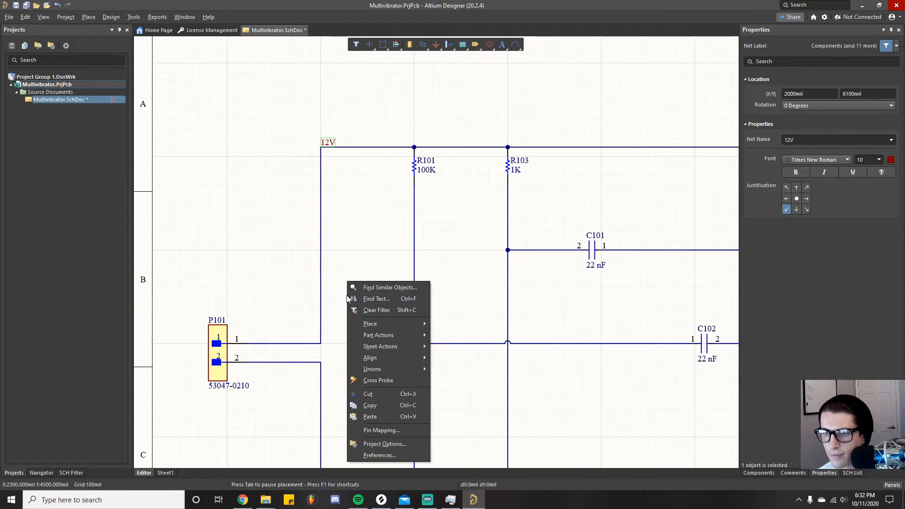
{"action": "left_click", "coordinate": [355, 233]}
{"action": "scroll", "coordinate": [356, 233], "scroll_direction": "down", "scroll_amount": 2, "text": "ctrl"}
{"action": "scroll", "coordinate": [343, 251], "scroll_direction": "down", "scroll_amount": 4}
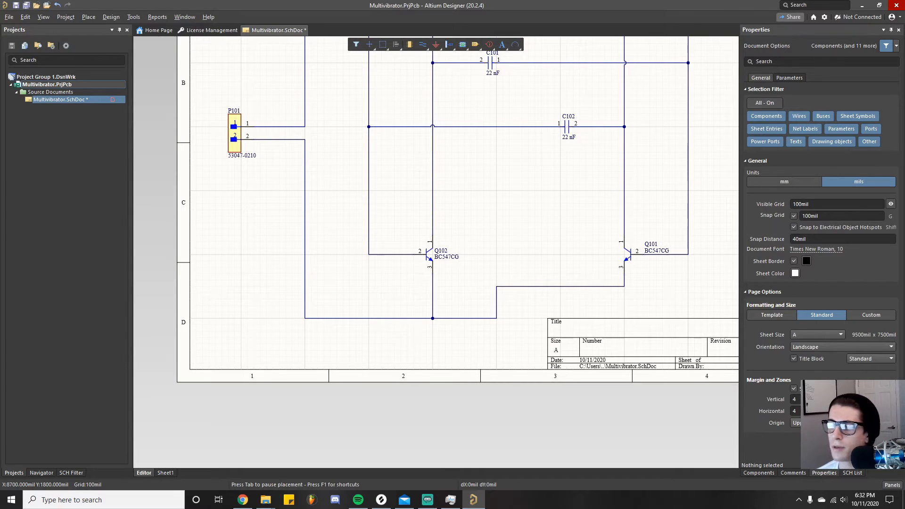
{"action": "left_click", "coordinate": [305, 320]}
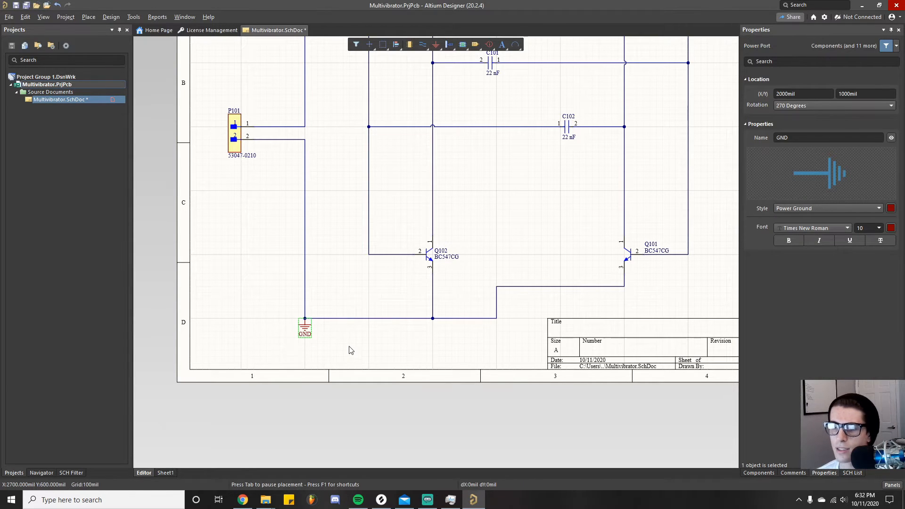
{"action": "key", "text": "Escape"}
{"action": "left_click", "coordinate": [304, 329]}
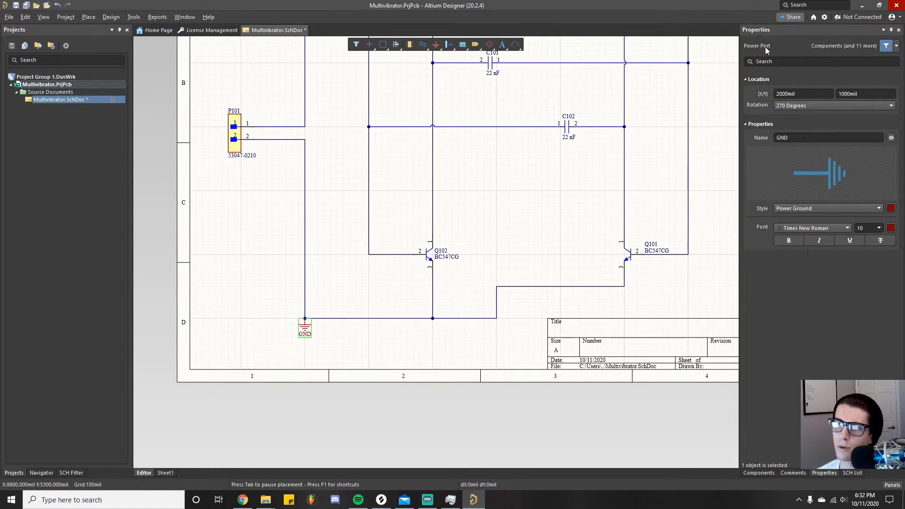
{"action": "left_click", "coordinate": [320, 343]}
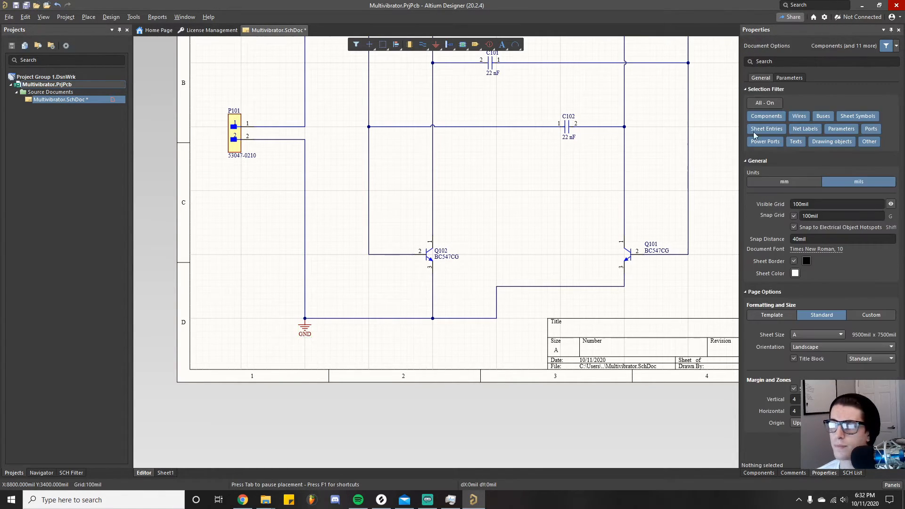
{"action": "left_click", "coordinate": [306, 332]}
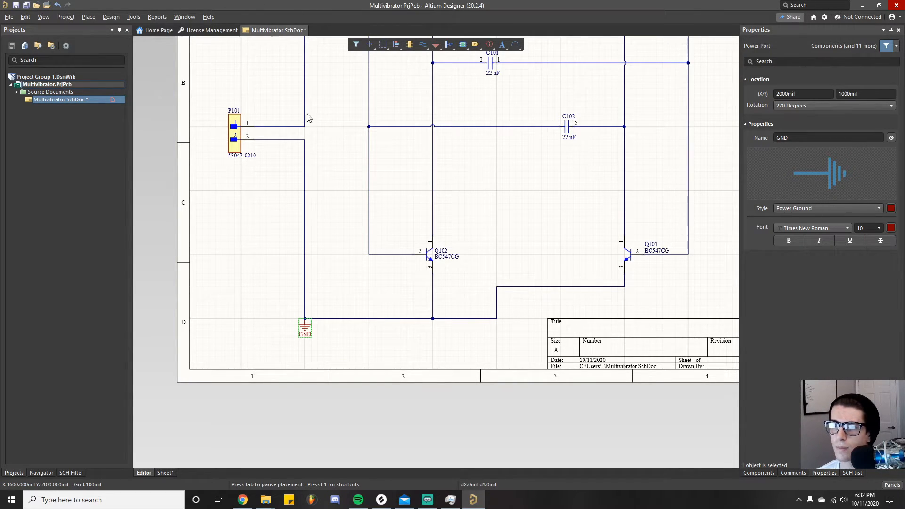
Place another GND power port, rotated 180 degrees, in the empty area above P101.
{"action": "scroll", "coordinate": [347, 238], "scroll_direction": "up", "scroll_amount": 4}
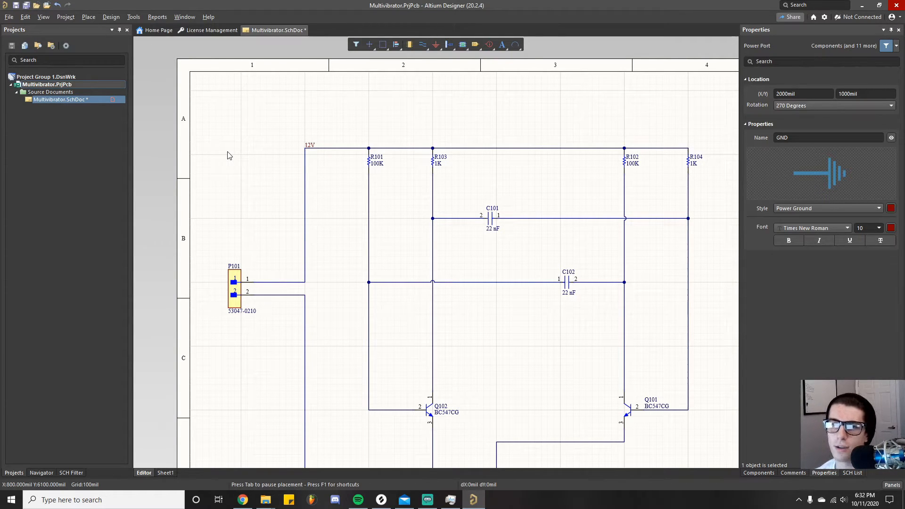
{"action": "key", "text": "p"}
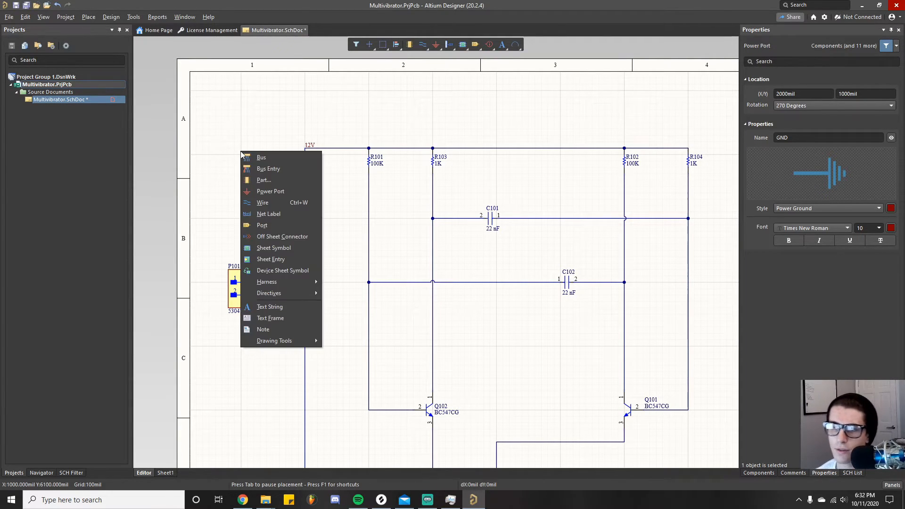
{"action": "left_click", "coordinate": [281, 191]}
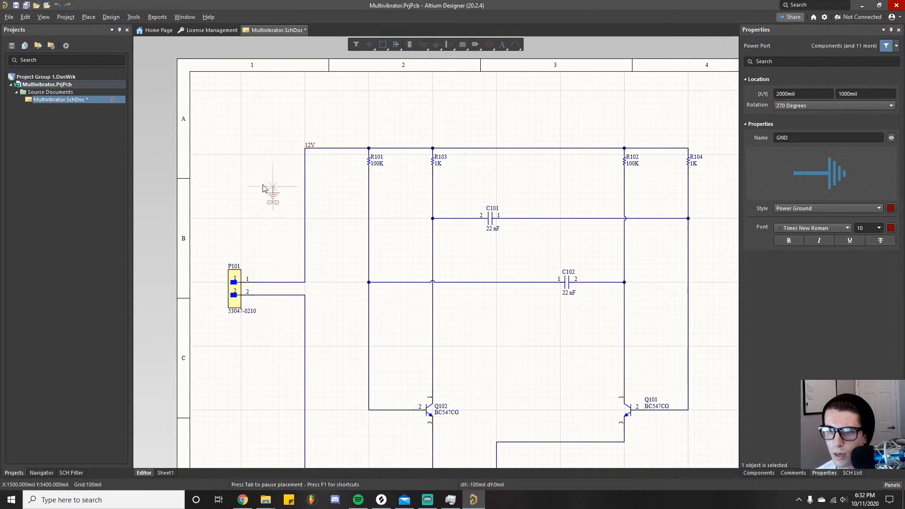
{"action": "key", "text": "space"}
{"action": "key", "text": "space"}
{"action": "key", "text": "space"}
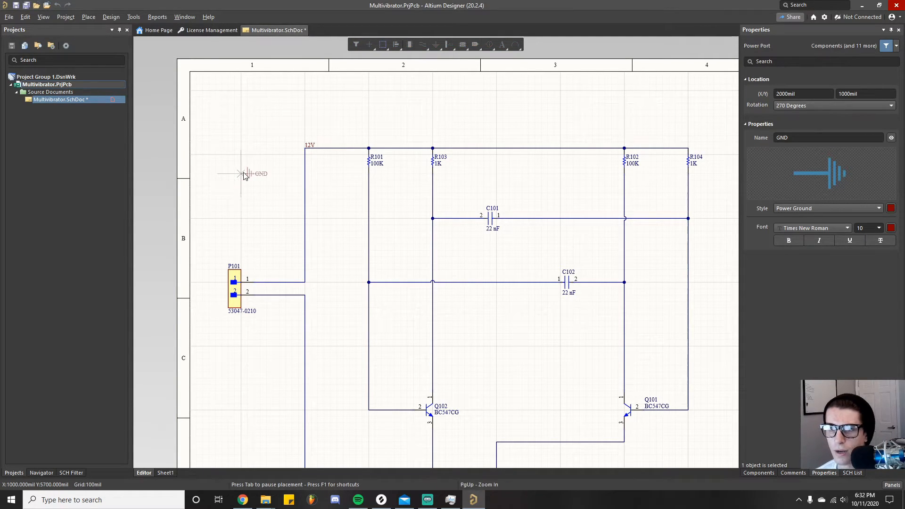
{"action": "left_click", "coordinate": [243, 173]}
{"action": "right_click", "coordinate": [272, 183]}
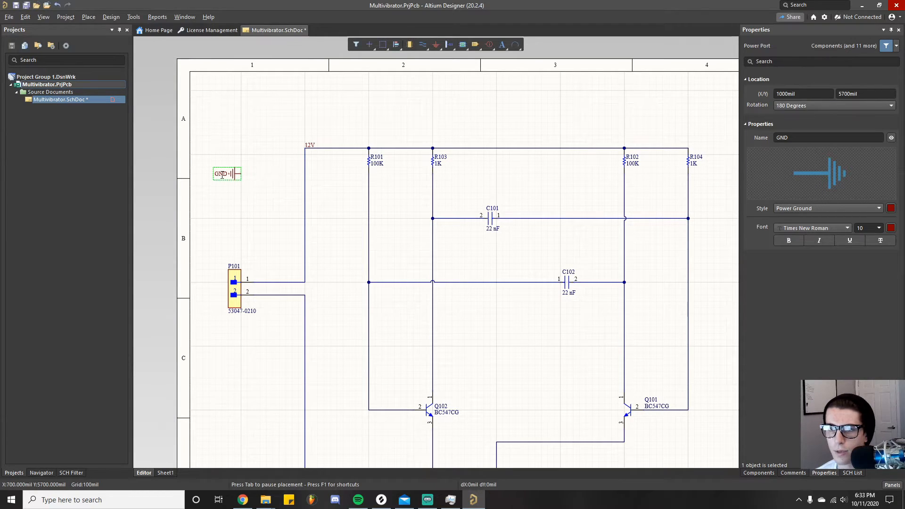
Change the power port in the empty area above P101 to the Bar style and rename it 24V.
{"action": "left_click", "coordinate": [818, 210]}
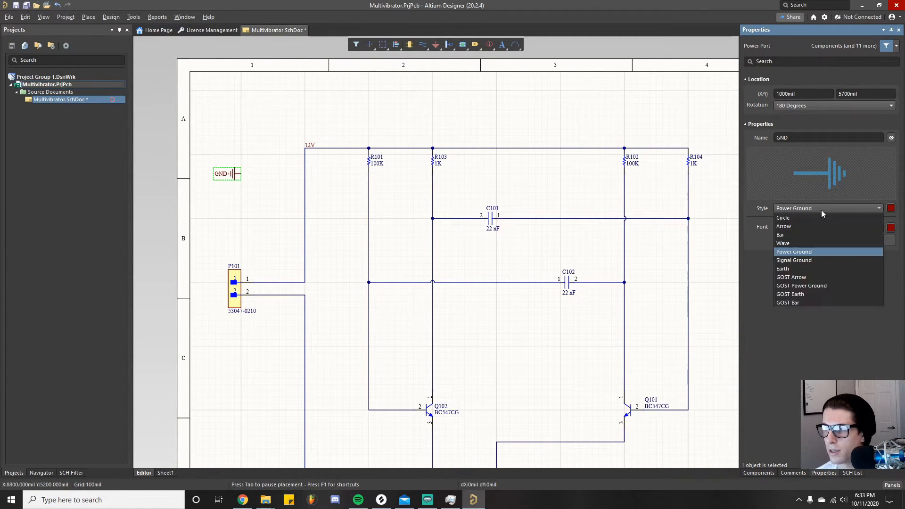
{"action": "left_click", "coordinate": [799, 235]}
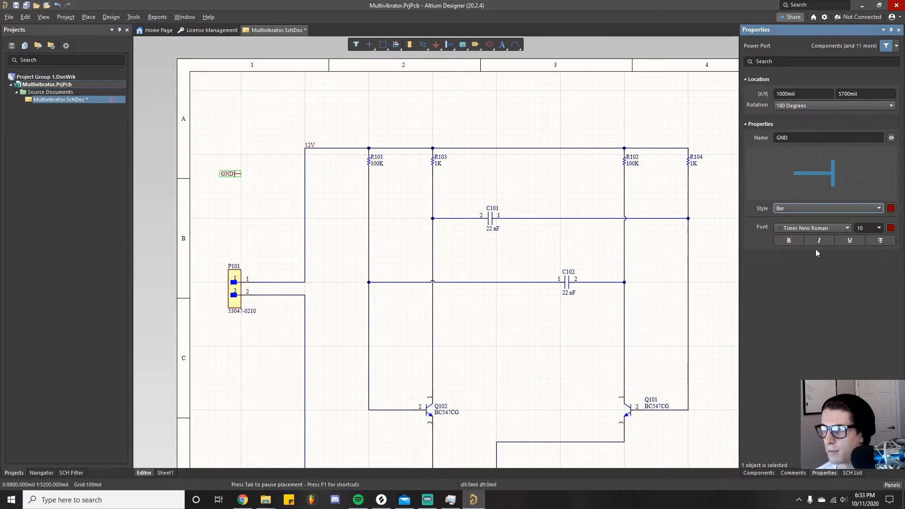
{"action": "left_click", "coordinate": [807, 137]}
{"action": "type", "text": "24"}
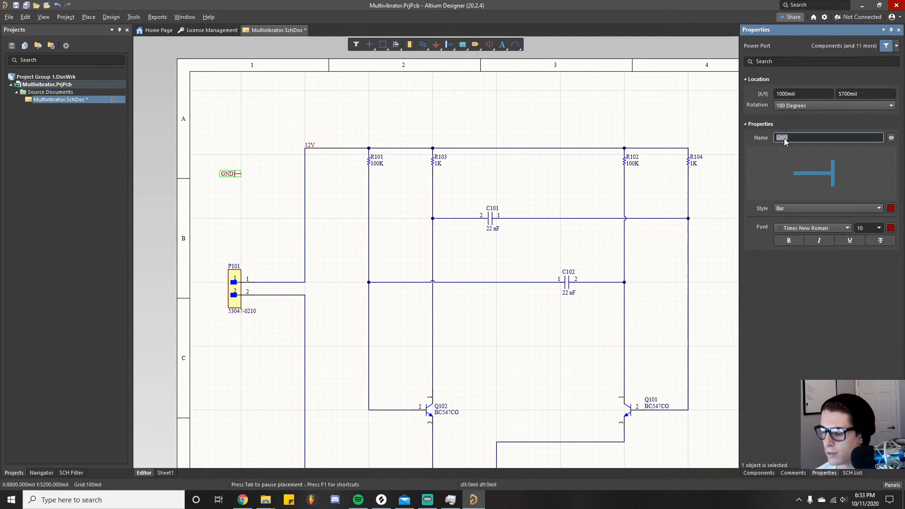
{"action": "type", "text": "V"}
{"action": "key", "text": "Return"}
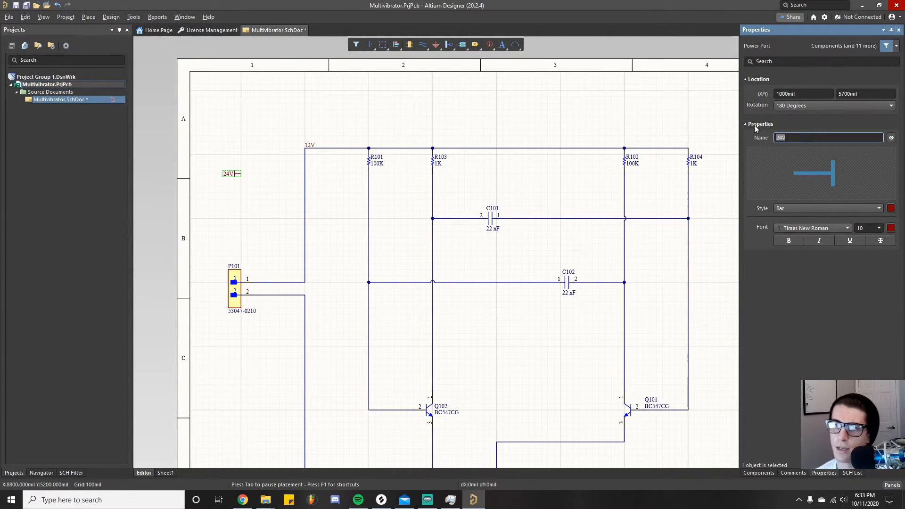
Rotate the 24V power port to 90 degrees and move it to X 1000 mil, Y 6000 mil.
{"action": "left_click", "coordinate": [246, 199]}
{"action": "left_click", "coordinate": [234, 174]}
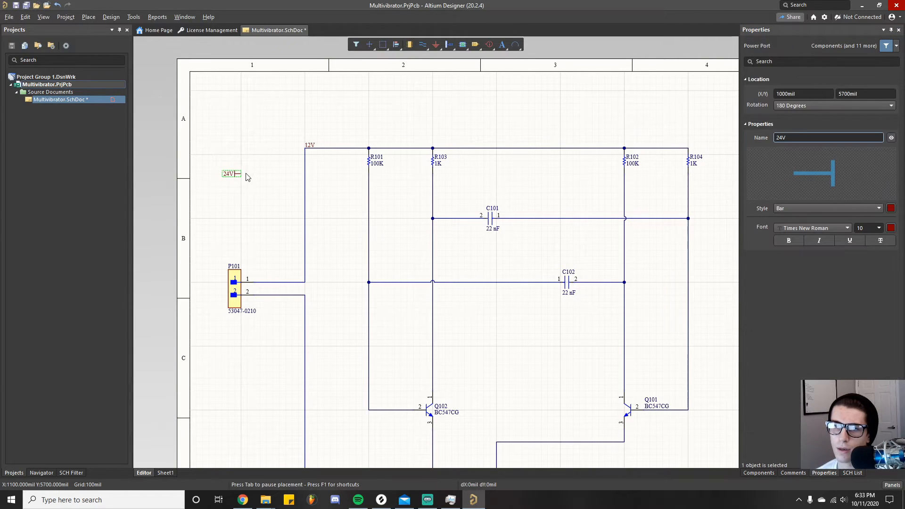
{"action": "key", "text": "shift+space"}
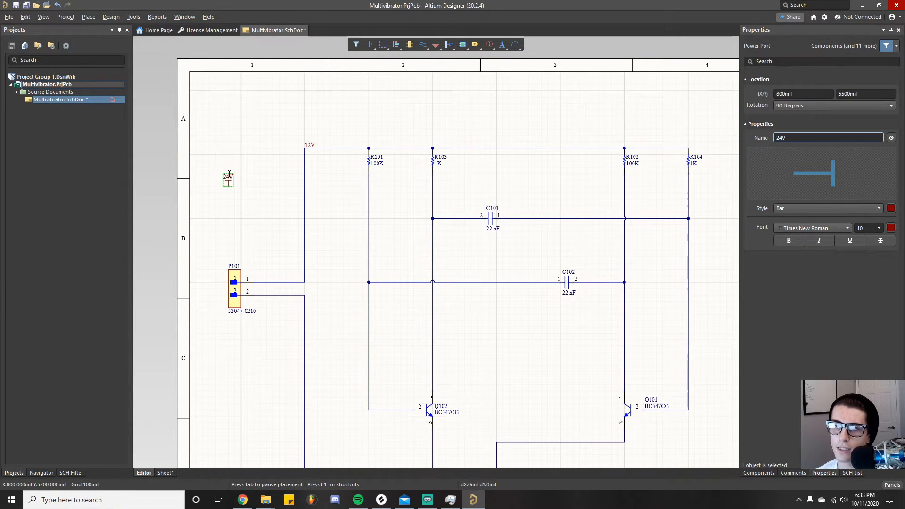
{"action": "left_click", "coordinate": [241, 152]}
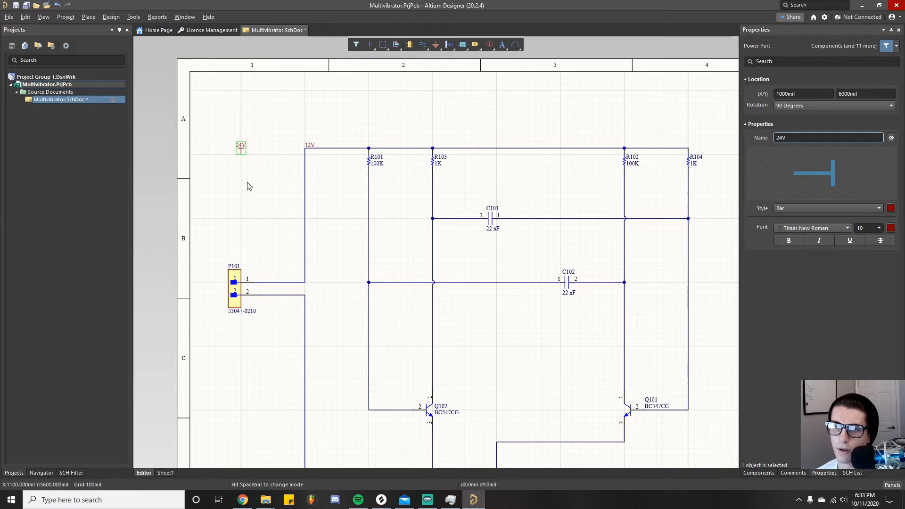
{"action": "key", "text": "Escape"}
Copy the 24V power port onto the wire at pin 1 of C102.
{"action": "right_click_drag", "start_coordinate": [258, 187], "coordinate": [200, 181]}
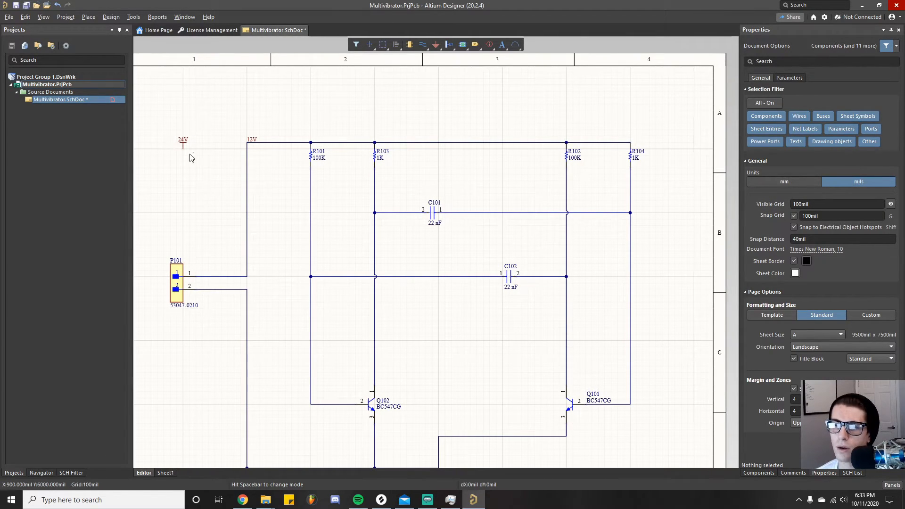
{"action": "scroll", "coordinate": [525, 286], "scroll_direction": "up", "scroll_amount": 2, "text": "ctrl"}
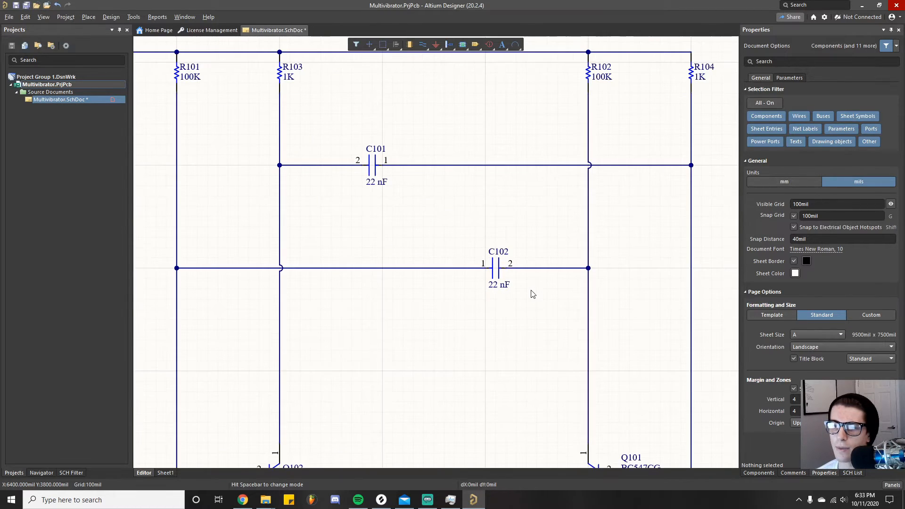
{"action": "scroll", "coordinate": [443, 231], "scroll_direction": "down", "scroll_amount": 2, "text": "ctrl"}
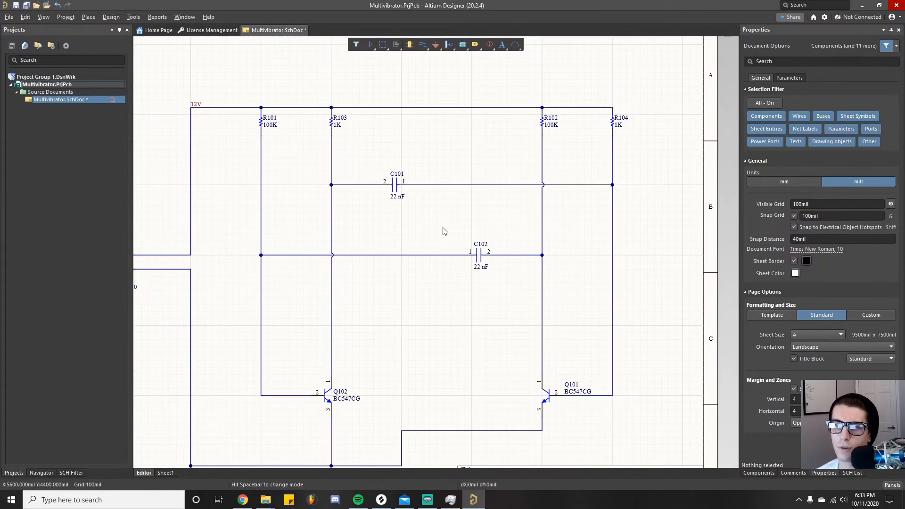
{"action": "scroll", "coordinate": [421, 237], "scroll_direction": "down", "scroll_amount": 1, "text": "ctrl"}
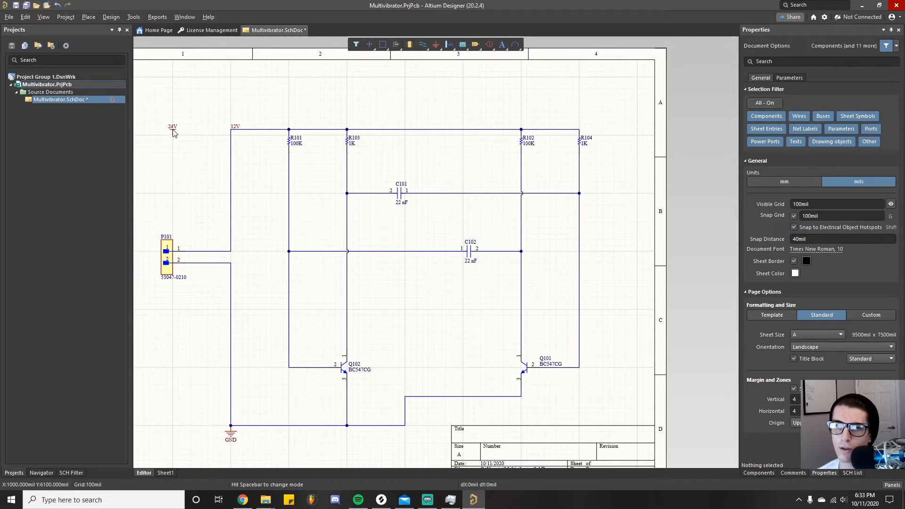
{"action": "left_click_drag", "start_coordinate": [172, 128], "coordinate": [451, 251], "text": "shift"}
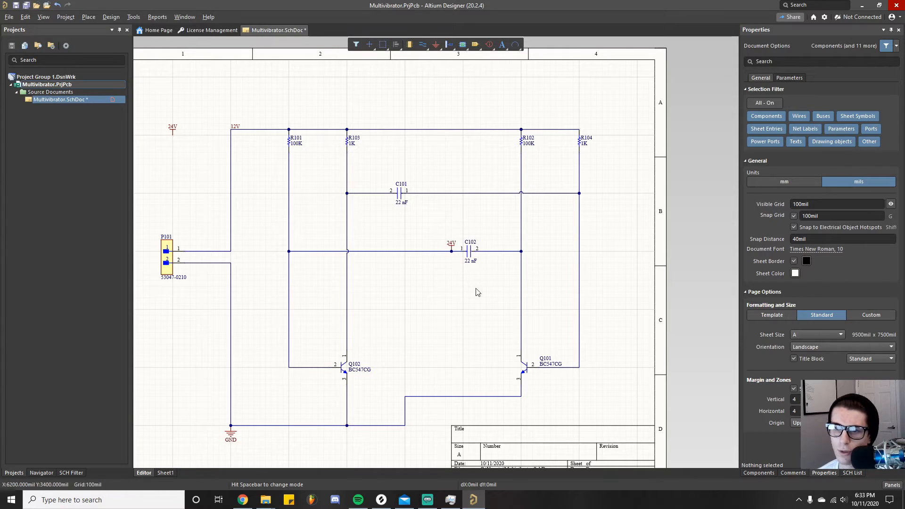
Delete both 24V power ports, the one at C102 pin 1 and the one above P101.
{"action": "scroll", "coordinate": [477, 292], "scroll_direction": "up", "scroll_amount": 1, "text": "ctrl"}
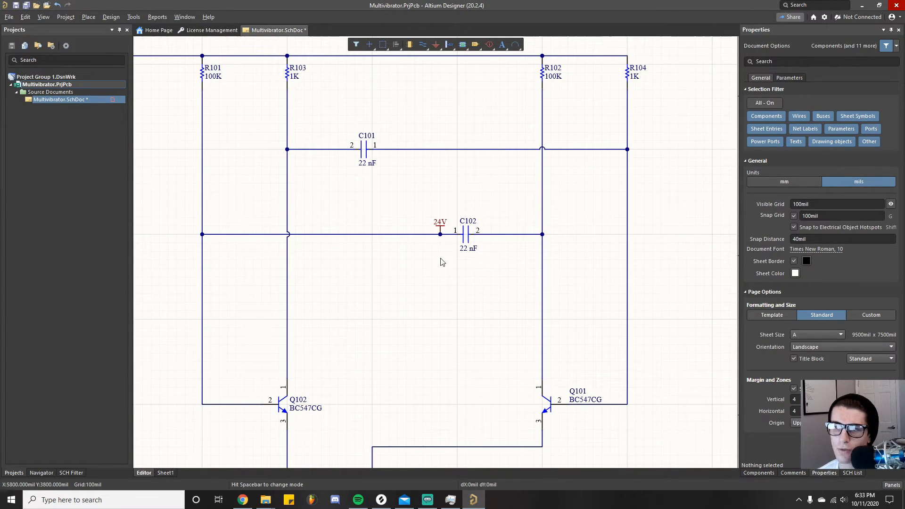
{"action": "scroll", "coordinate": [386, 300], "scroll_direction": "down", "scroll_amount": 3, "text": "ctrl"}
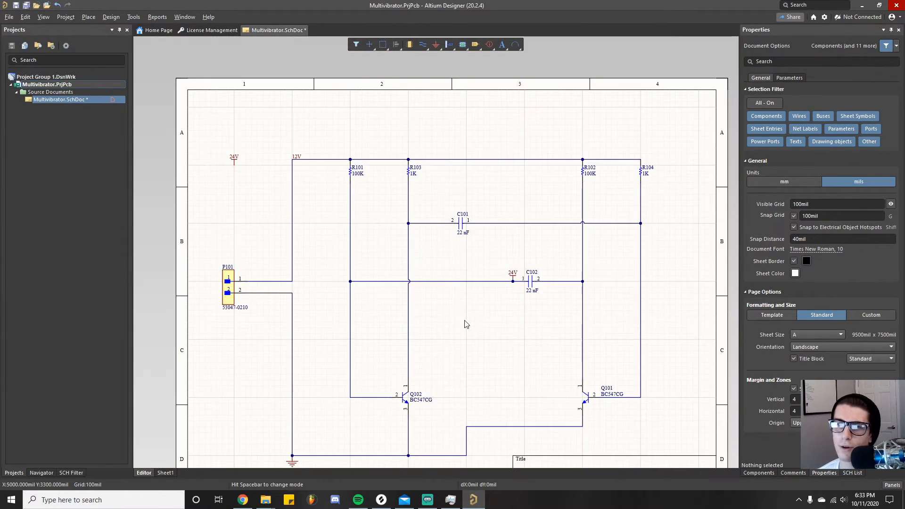
{"action": "scroll", "coordinate": [408, 283], "scroll_direction": "up", "scroll_amount": 1, "text": "ctrl"}
{"action": "scroll", "coordinate": [407, 282], "scroll_direction": "up", "scroll_amount": 1, "text": "ctrl"}
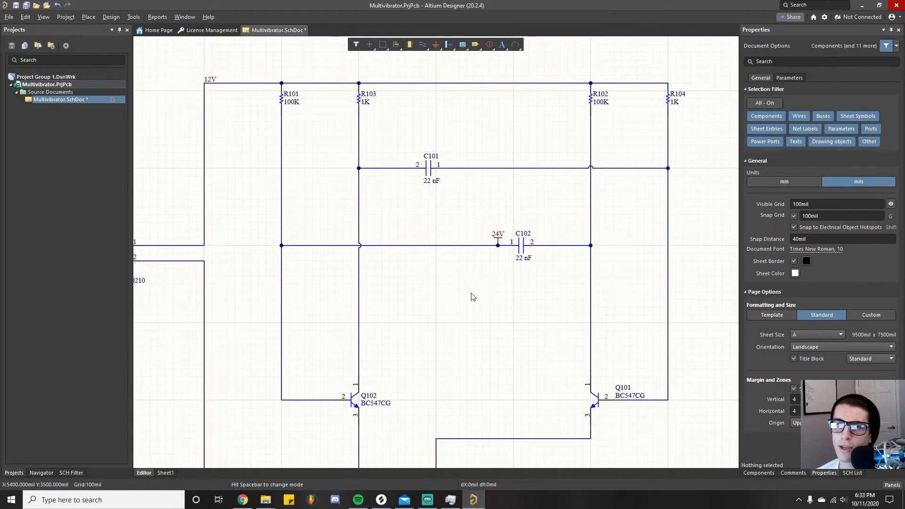
{"action": "scroll", "coordinate": [470, 291], "scroll_direction": "down", "scroll_amount": 1, "text": "ctrl"}
{"action": "right_click_drag", "start_coordinate": [468, 289], "coordinate": [497, 267]}
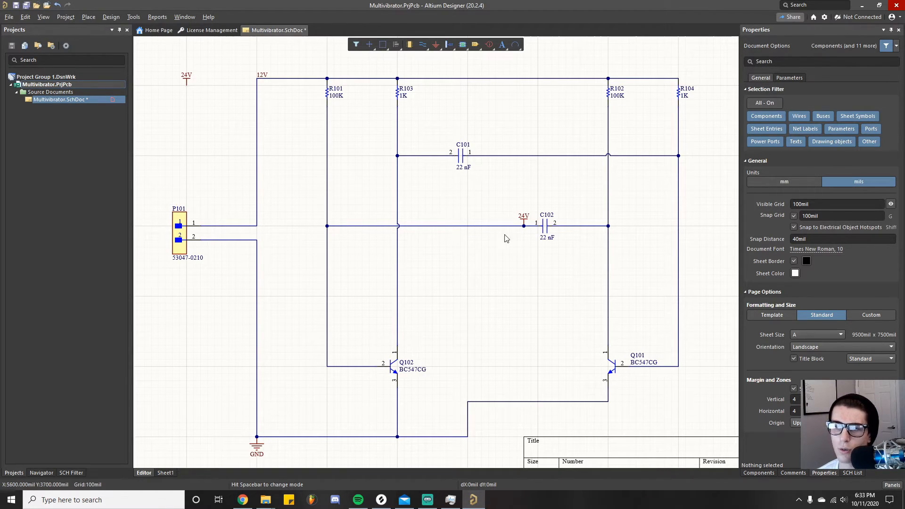
{"action": "left_click", "coordinate": [522, 215]}
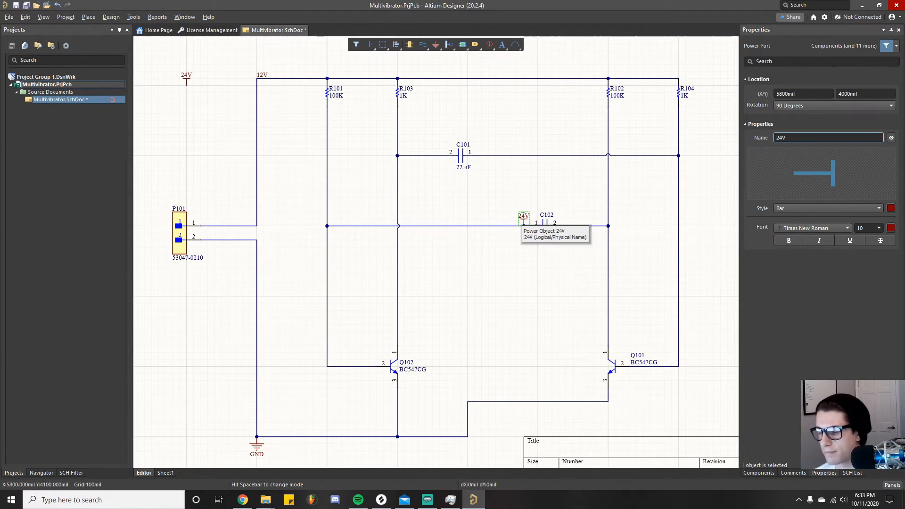
{"action": "key", "text": "Delete"}
{"action": "left_click", "coordinate": [185, 76]}
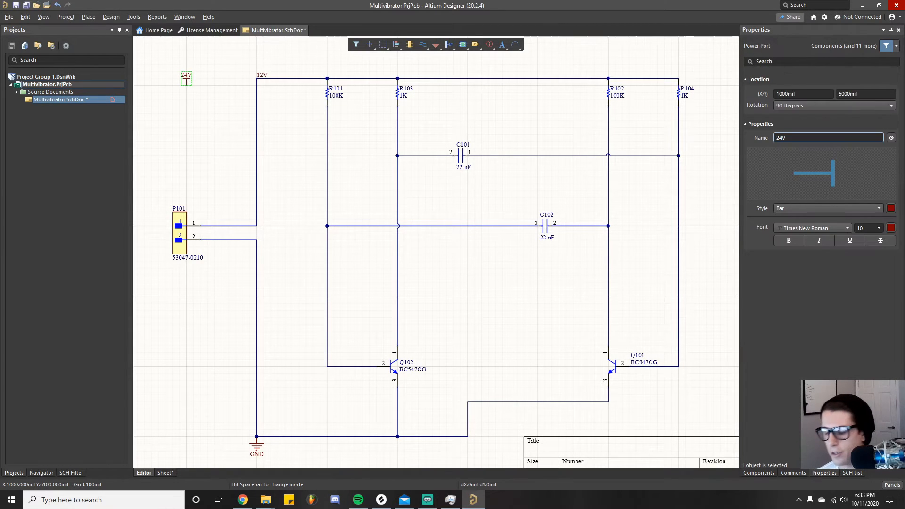
{"action": "key", "text": "Delete"}
Delete the GND power port at the lower corner of the P101 pin 2 wire.
{"action": "right_click_drag", "start_coordinate": [212, 351], "coordinate": [242, 182]}
{"action": "right_click_drag", "start_coordinate": [349, 214], "coordinate": [327, 259]}
{"action": "scroll", "coordinate": [302, 257], "scroll_direction": "down", "scroll_amount": 5, "text": "ctrl"}
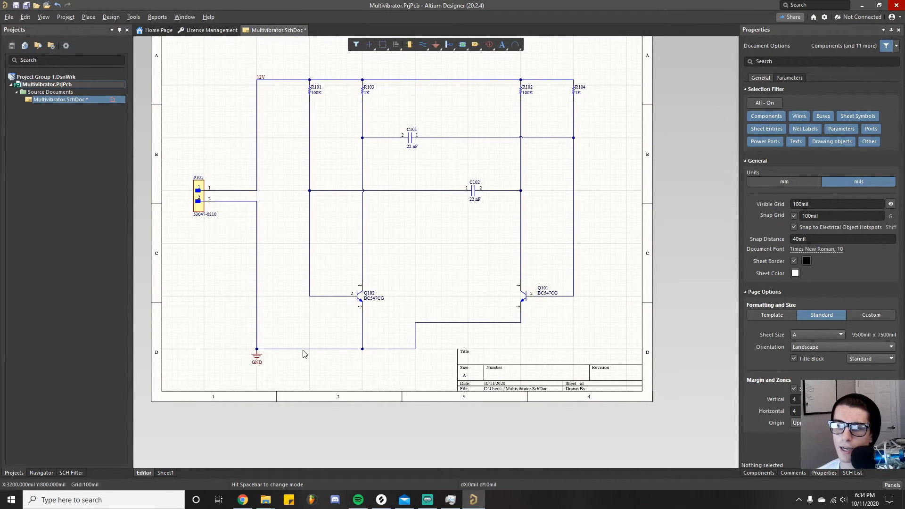
{"action": "left_click", "coordinate": [259, 360]}
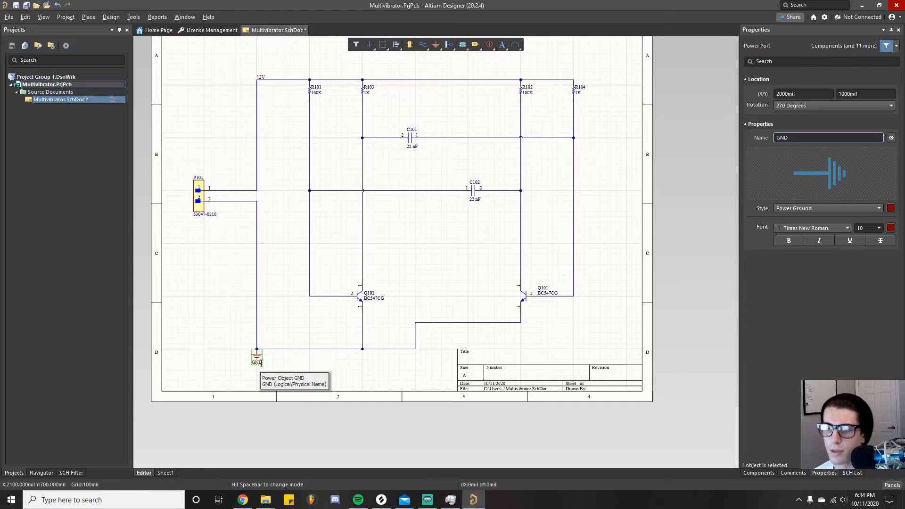
{"action": "key", "text": "Delete"}
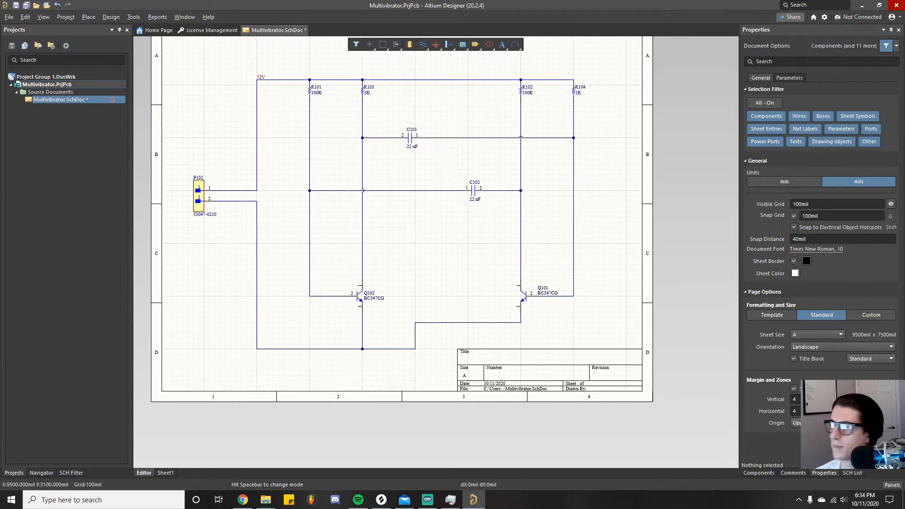
{"action": "key", "text": "p"}
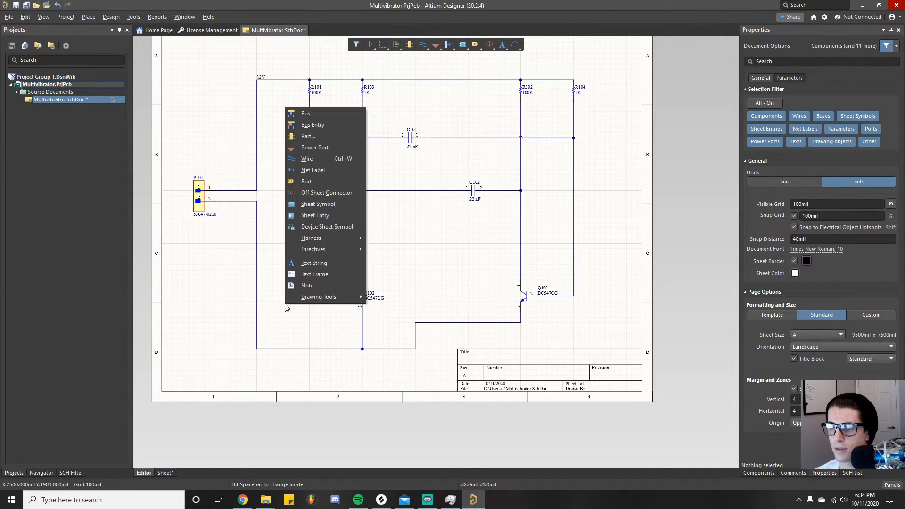
{"action": "left_click", "coordinate": [309, 148]}
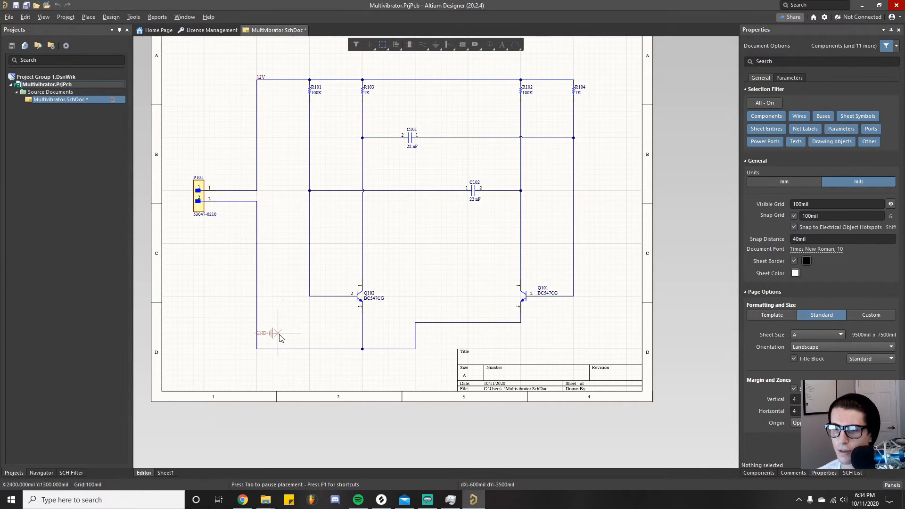
{"action": "key", "text": "Escape"}
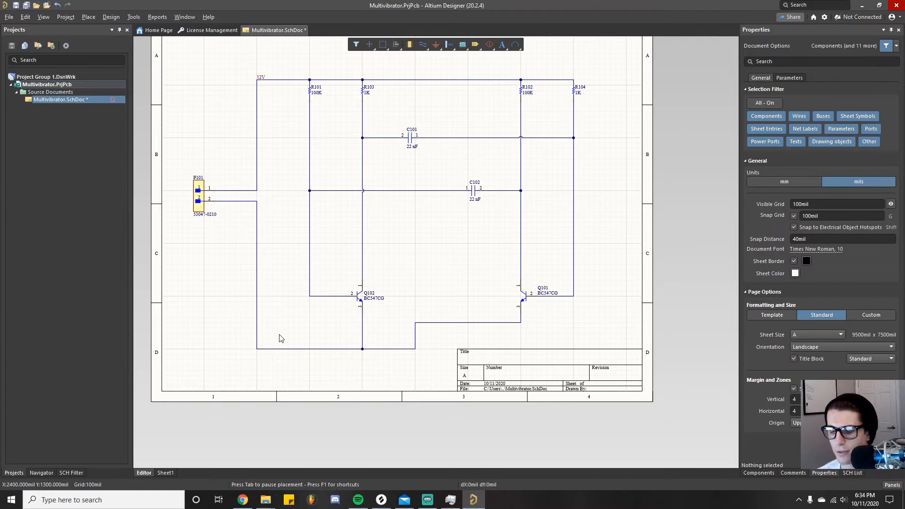
{"action": "key", "text": "p"}
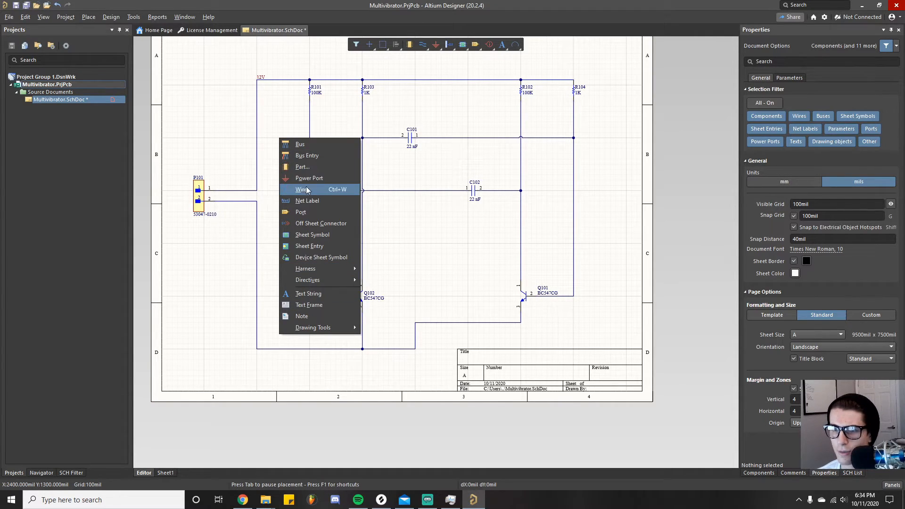
{"action": "left_click", "coordinate": [302, 212]}
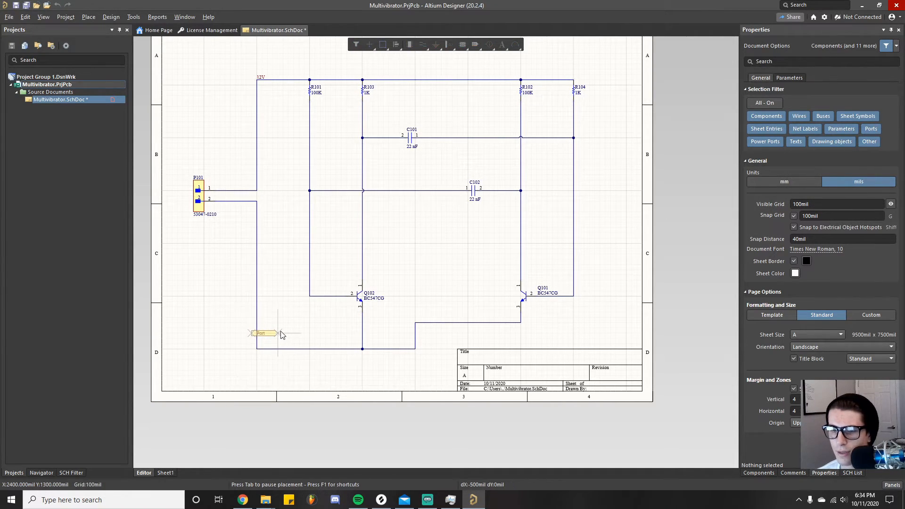
{"action": "key", "text": "Escape"}
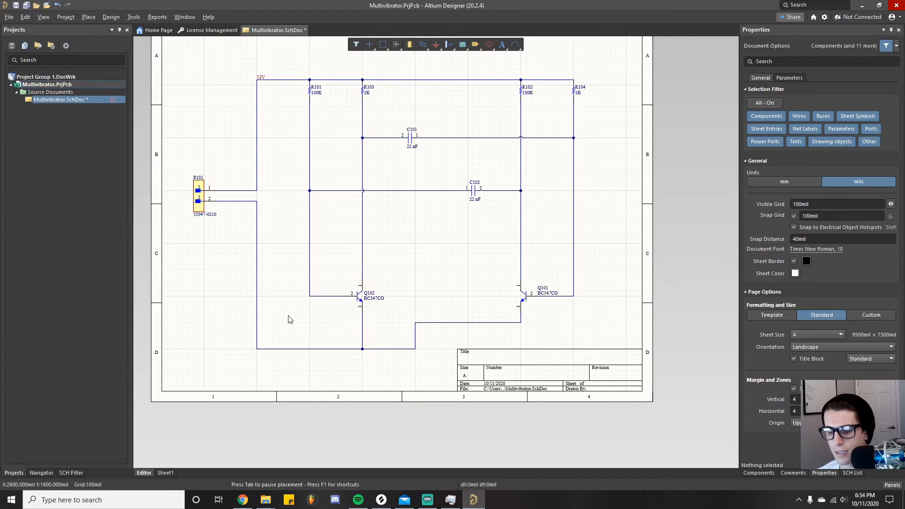
{"action": "key", "text": "p"}
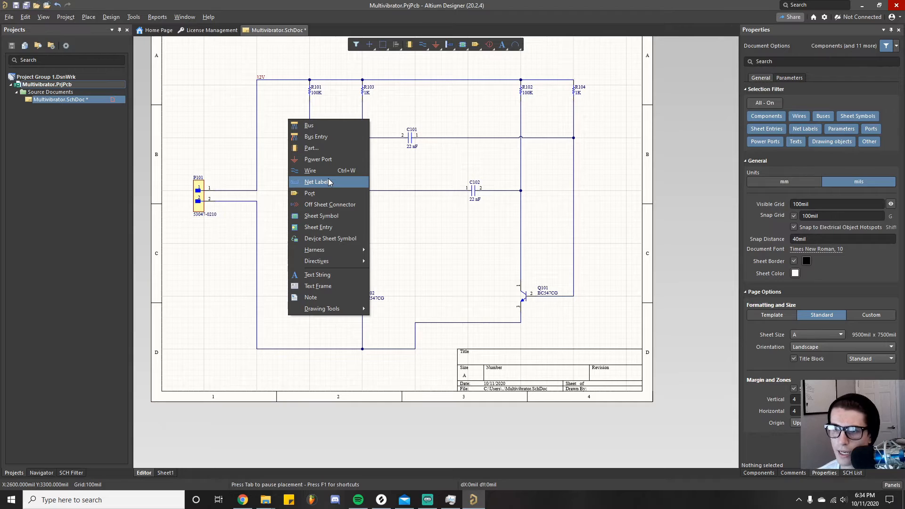
{"action": "left_click", "coordinate": [309, 193]}
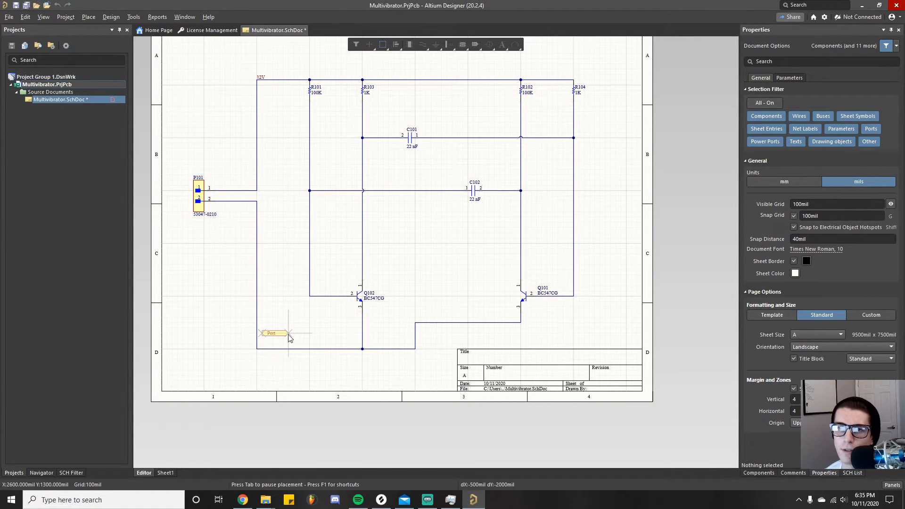
{"action": "key", "text": "Escape"}
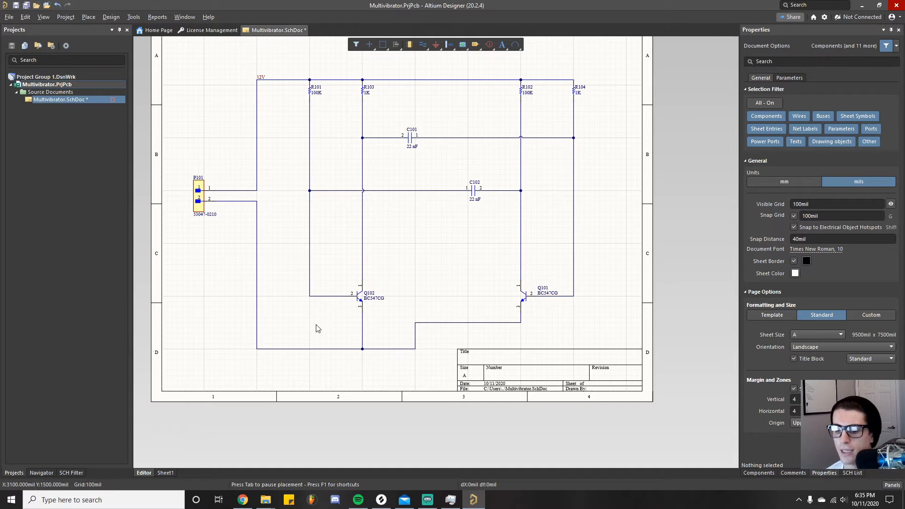
Place a port 500 mil wide at X 2400 mil, Y 1300 mil, above the bottom wire left of Q102.
{"action": "key", "text": "p"}
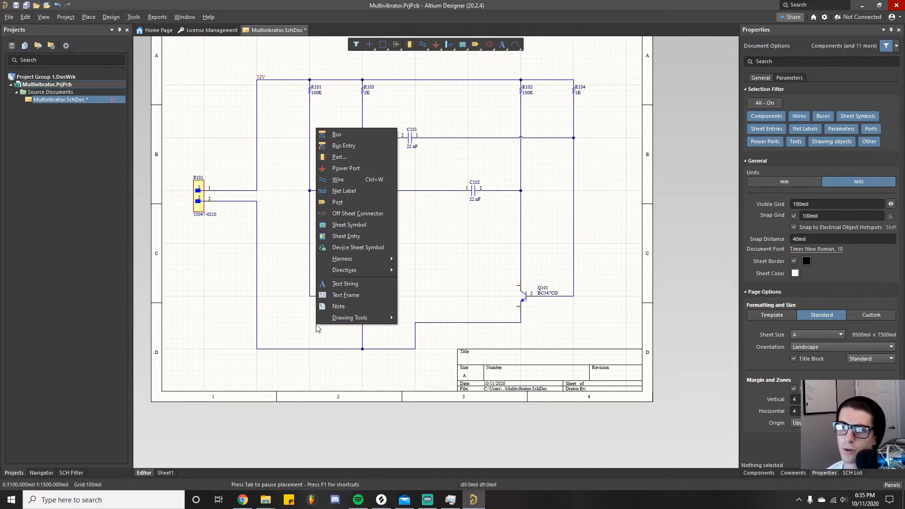
{"action": "left_click", "coordinate": [348, 201]}
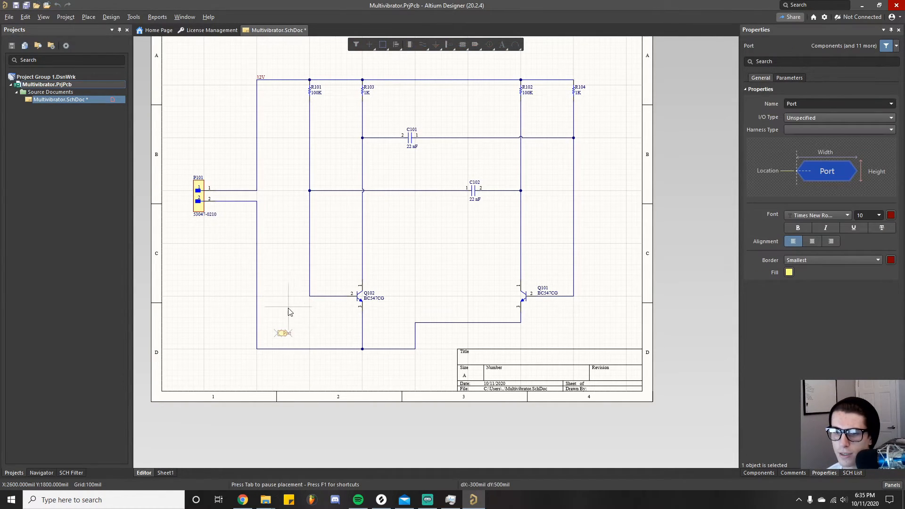
{"action": "left_click", "coordinate": [305, 334]}
{"action": "right_click", "coordinate": [309, 324]}
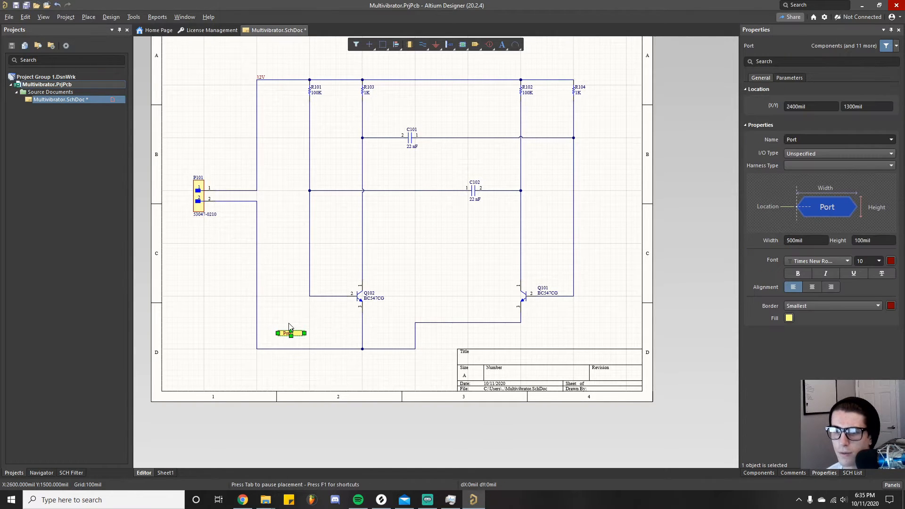
{"action": "scroll", "coordinate": [289, 326], "scroll_direction": "up", "scroll_amount": 4, "text": "ctrl"}
{"action": "left_click", "coordinate": [292, 323]}
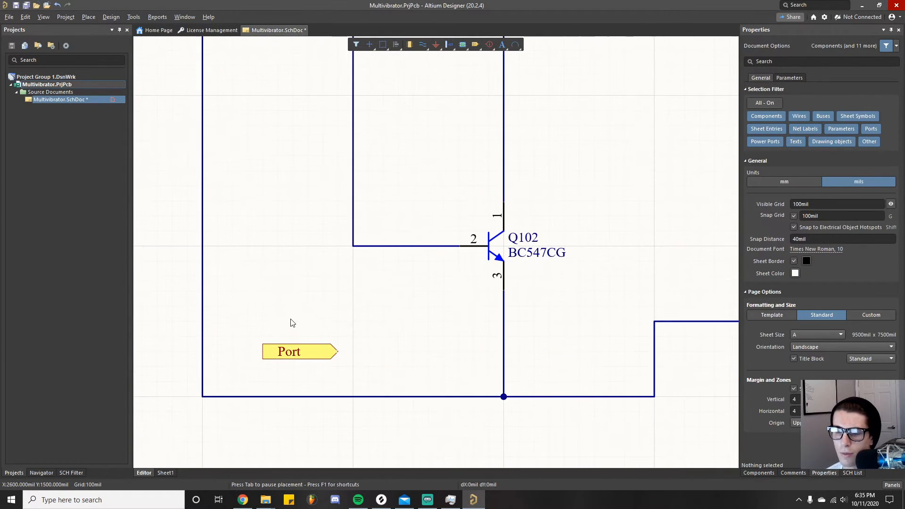
{"action": "right_click_drag", "start_coordinate": [292, 311], "coordinate": [300, 288]}
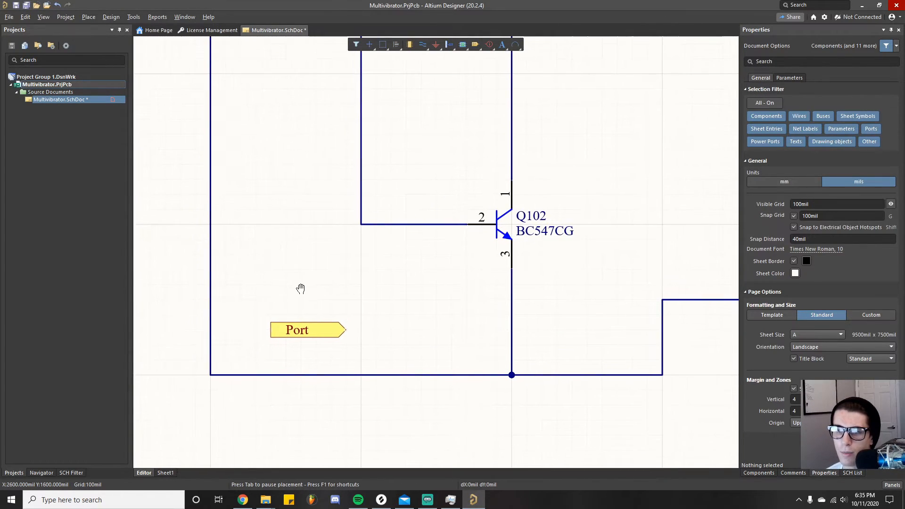
Rename the port above the bottom wire as SPI.
{"action": "left_click", "coordinate": [310, 329]}
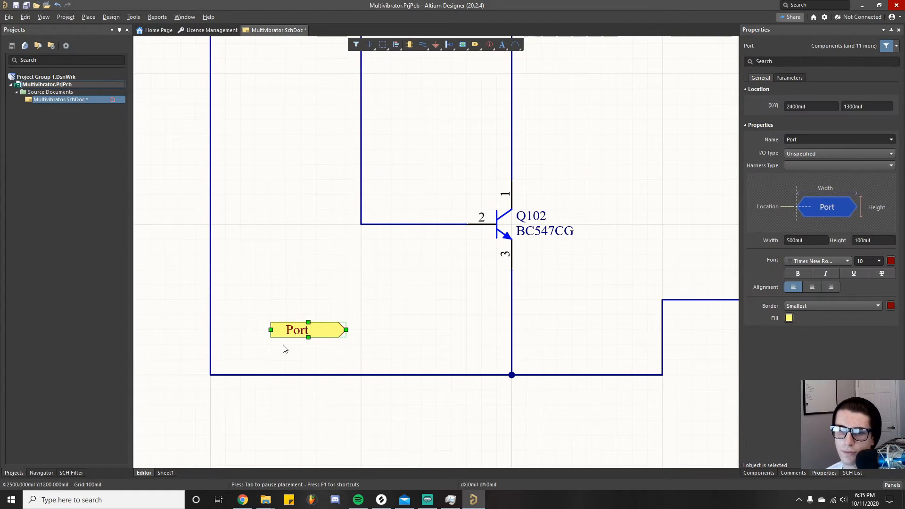
{"action": "key", "text": "Tab"}
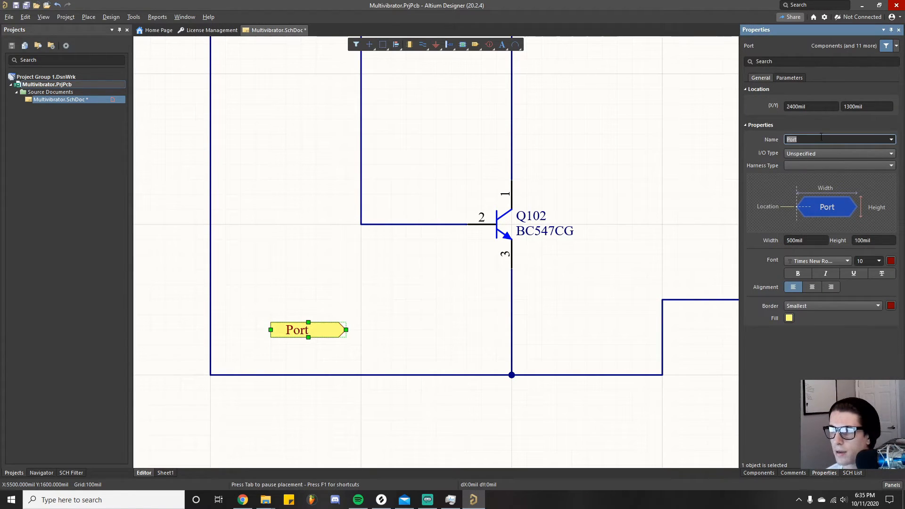
{"action": "type", "text": "SPI"}
{"action": "key", "text": "Return"}
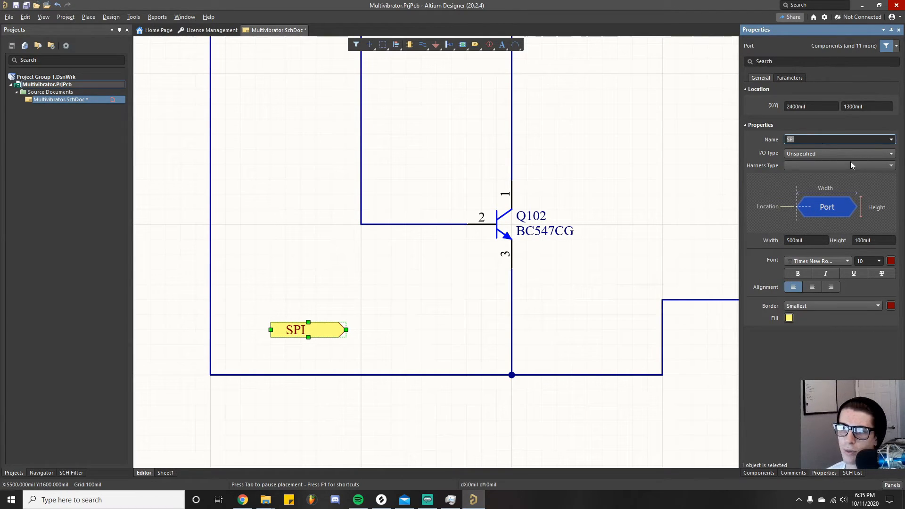
{"action": "left_click", "coordinate": [370, 320]}
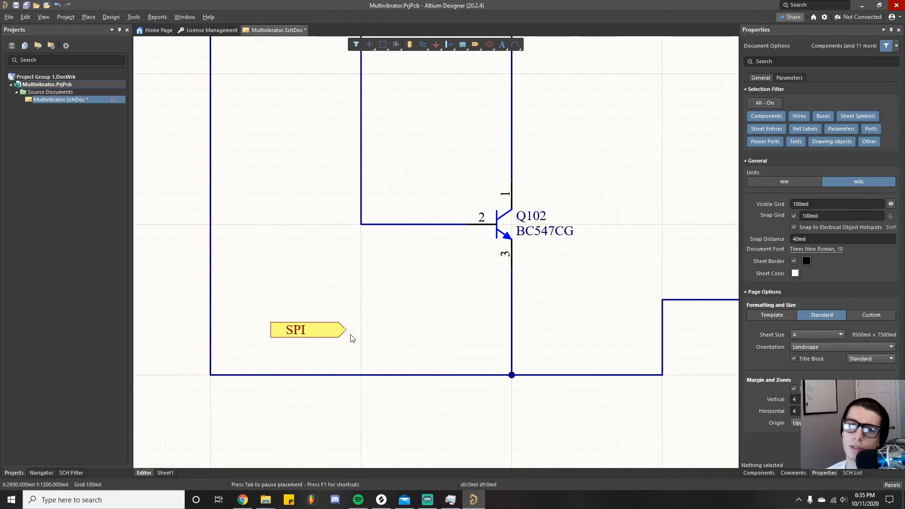
Delete the SPI port above the bottom wire, left of Q102.
{"action": "left_click", "coordinate": [309, 332]}
{"action": "scroll", "coordinate": [273, 274], "scroll_direction": "down", "scroll_amount": 3, "text": "ctrl"}
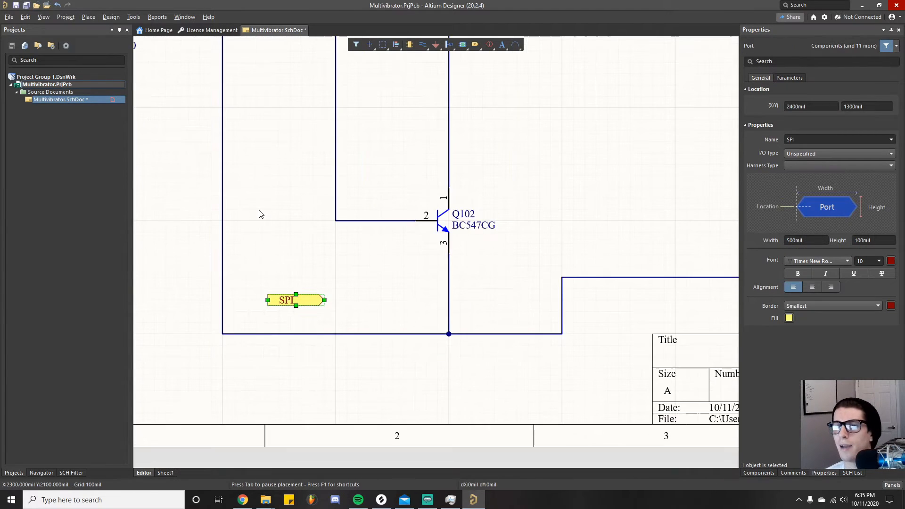
{"action": "scroll", "coordinate": [283, 235], "scroll_direction": "down", "scroll_amount": 3, "text": "ctrl"}
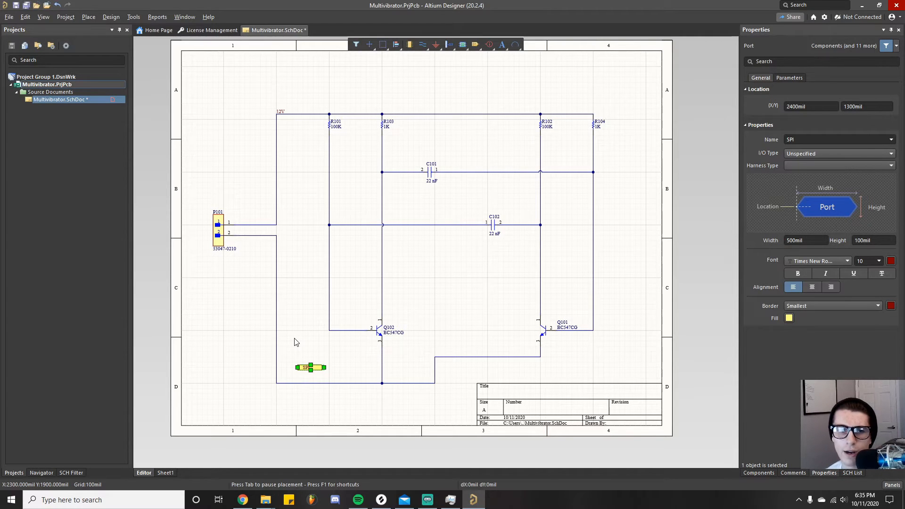
{"action": "left_click", "coordinate": [306, 343]}
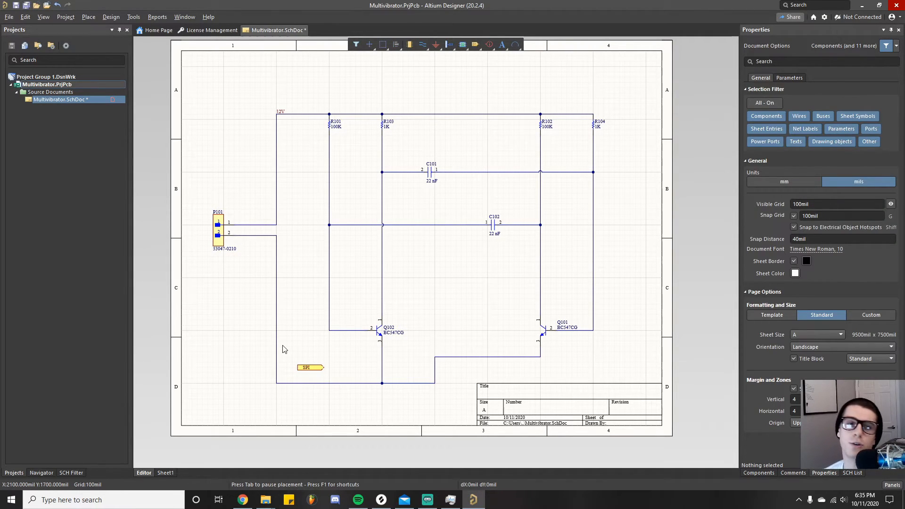
{"action": "scroll", "coordinate": [311, 367], "scroll_direction": "up", "scroll_amount": 2, "text": "ctrl"}
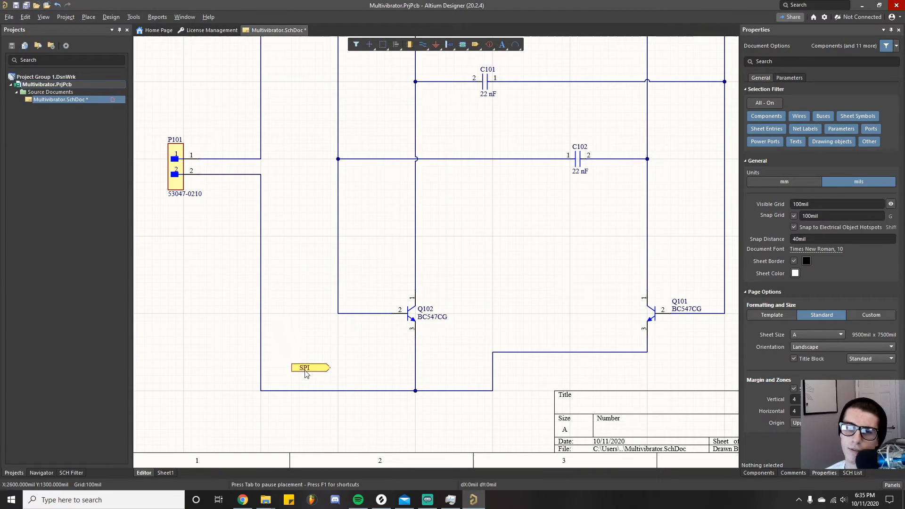
{"action": "left_click", "coordinate": [310, 369]}
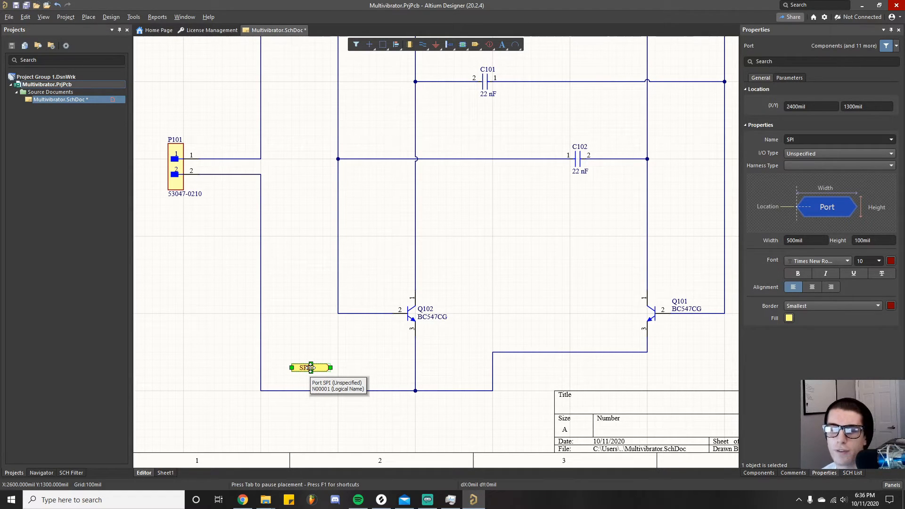
{"action": "left_click", "coordinate": [308, 329]}
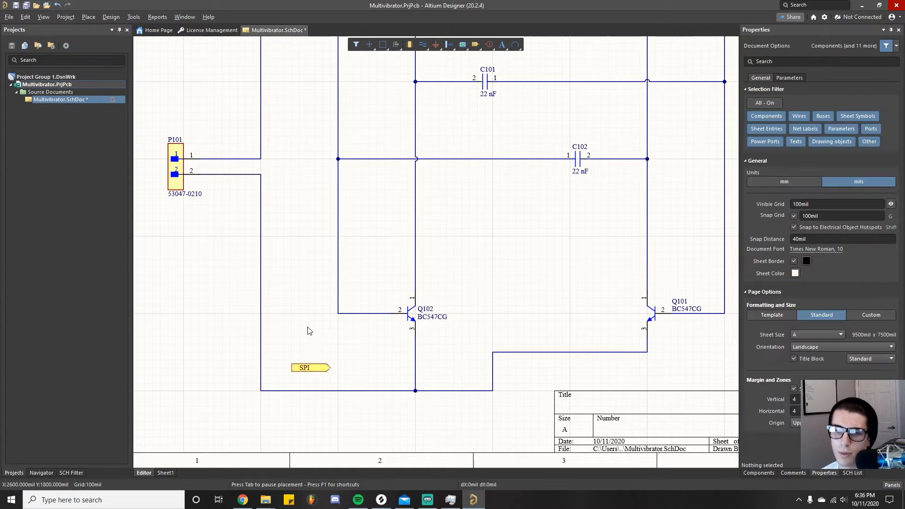
{"action": "left_click", "coordinate": [315, 369]}
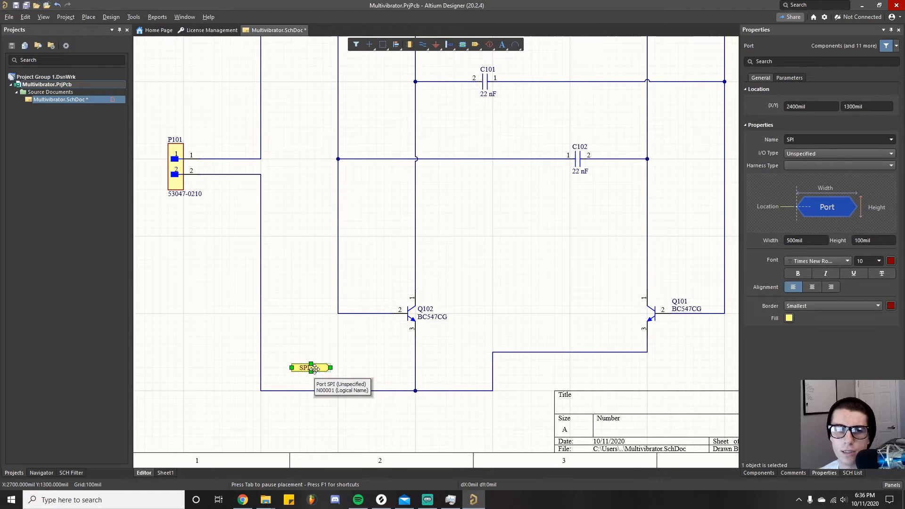
{"action": "key", "text": "Delete"}
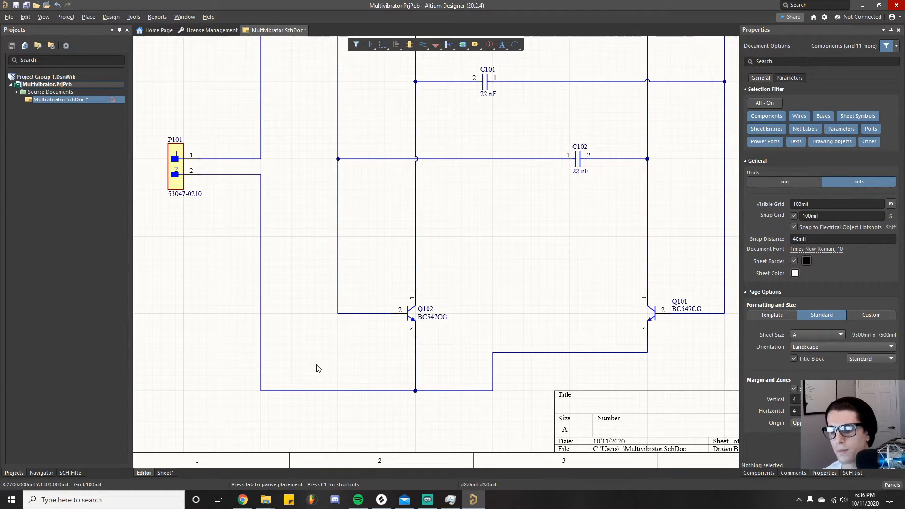
Place a net label at X 2000 mil, Y 1000 mil, on the lower corner of the P101 pin 2 wire, and name it GND.
{"action": "key", "text": "p"}
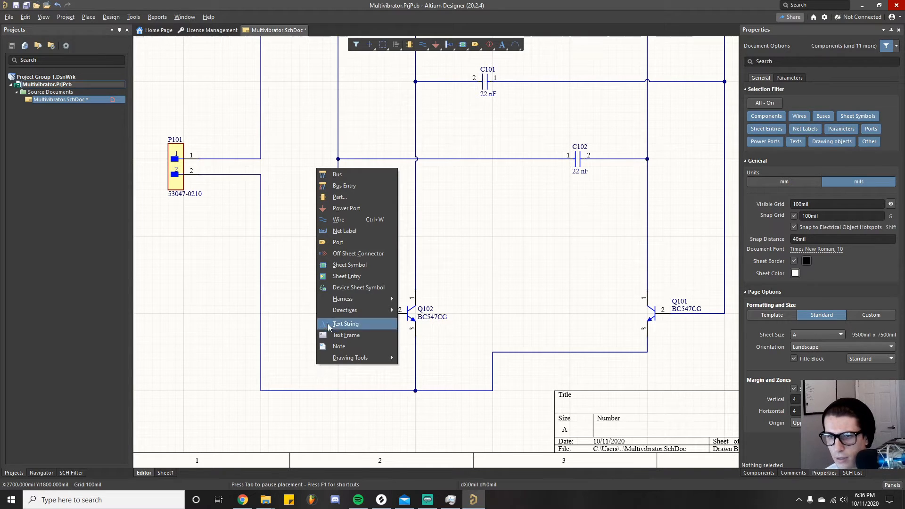
{"action": "left_click", "coordinate": [367, 231]}
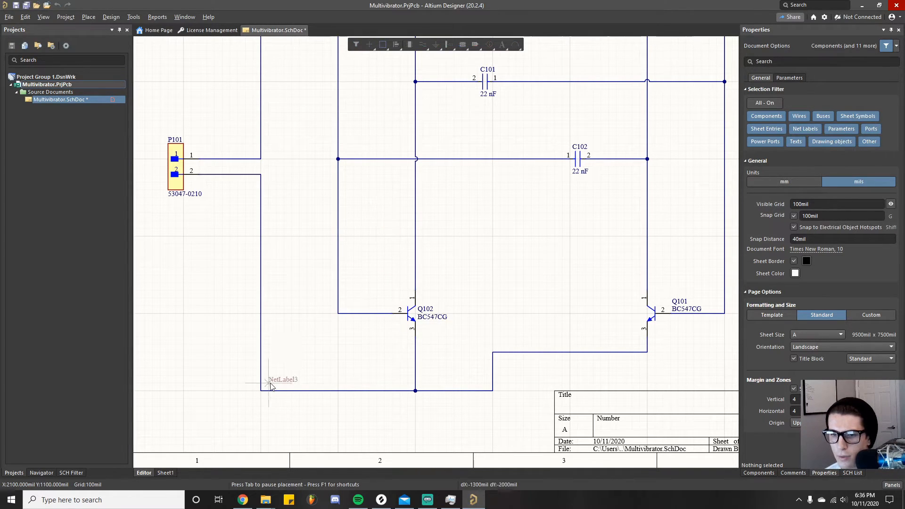
{"action": "key", "text": "Tab"}
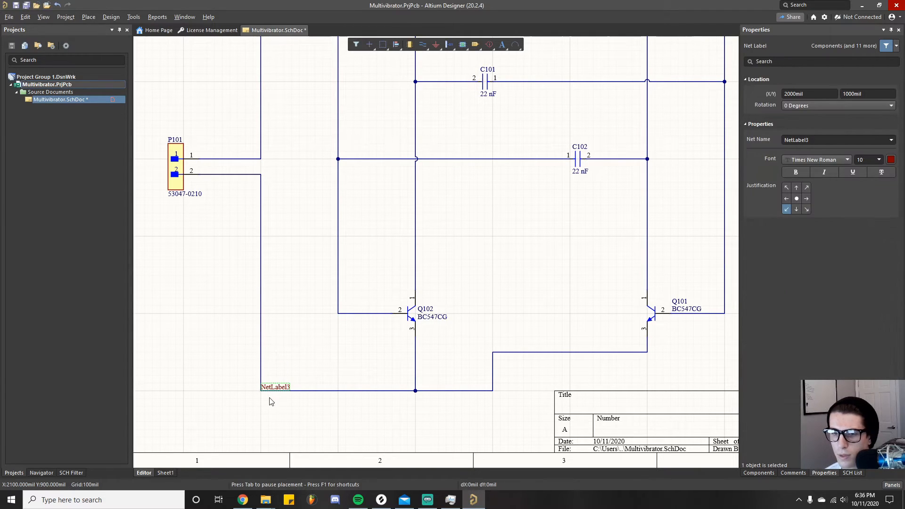
{"action": "scroll", "coordinate": [269, 399], "scroll_direction": "up", "scroll_amount": 2, "text": "ctrl"}
{"action": "left_click", "coordinate": [274, 381]}
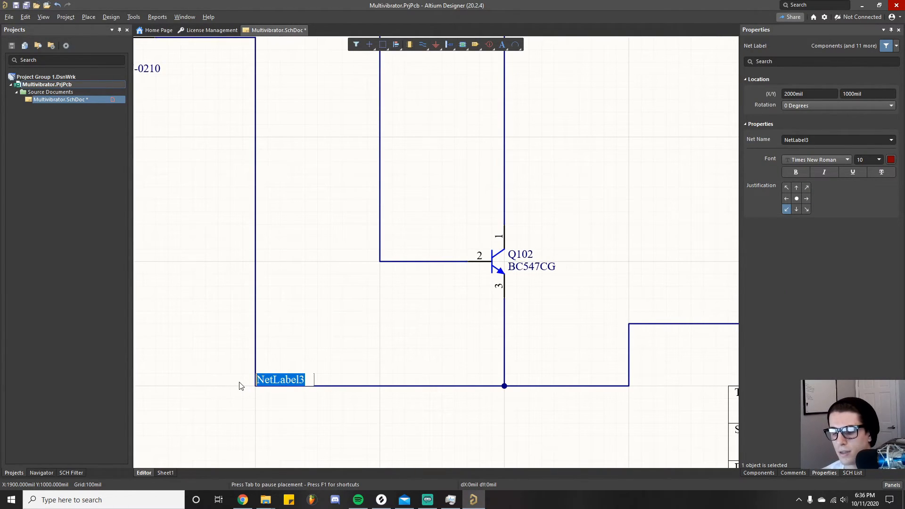
{"action": "type", "text": "GND"}
{"action": "key", "text": "Return"}
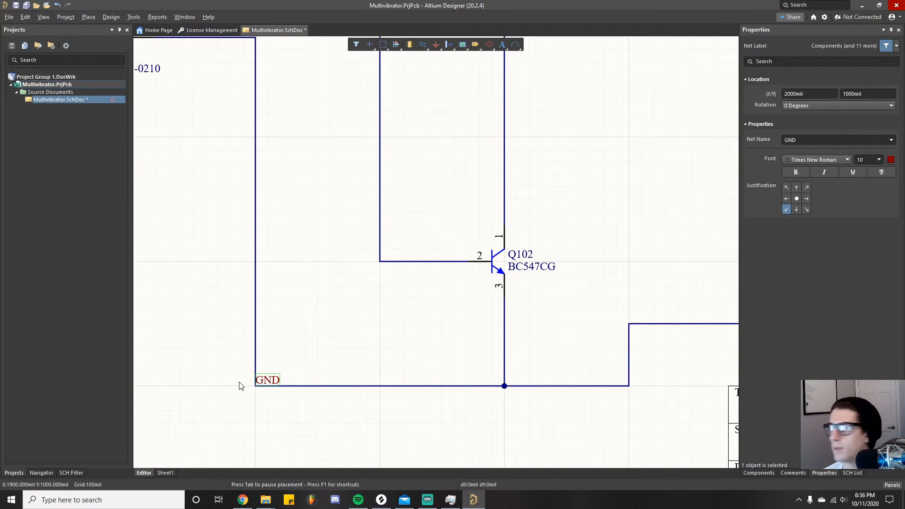
{"action": "left_click", "coordinate": [286, 363]}
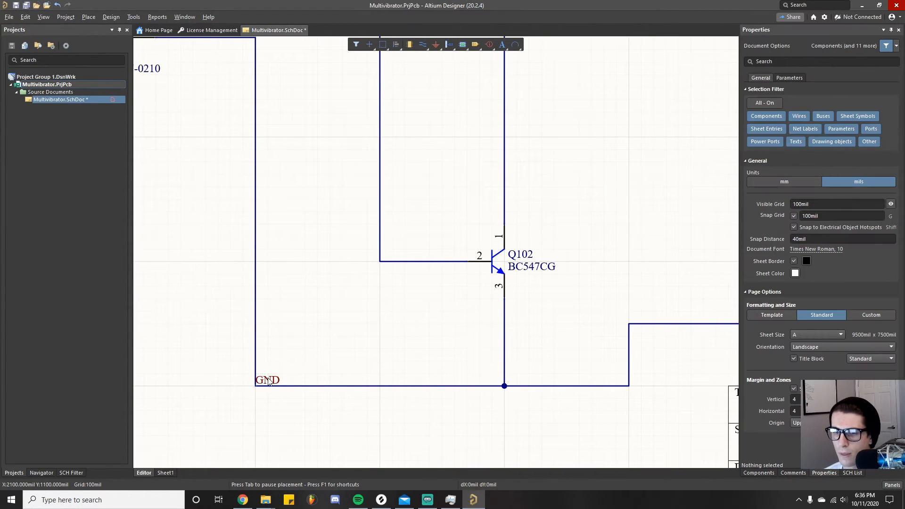
Check the GND net label's attachment point on the lower corner of the P101 pin 2 wire.
{"action": "left_click", "coordinate": [269, 381]}
{"action": "left_click", "coordinate": [280, 360]}
{"action": "left_click", "coordinate": [275, 379]}
{"action": "left_click_drag", "start_coordinate": [274, 378], "coordinate": [259, 384]}
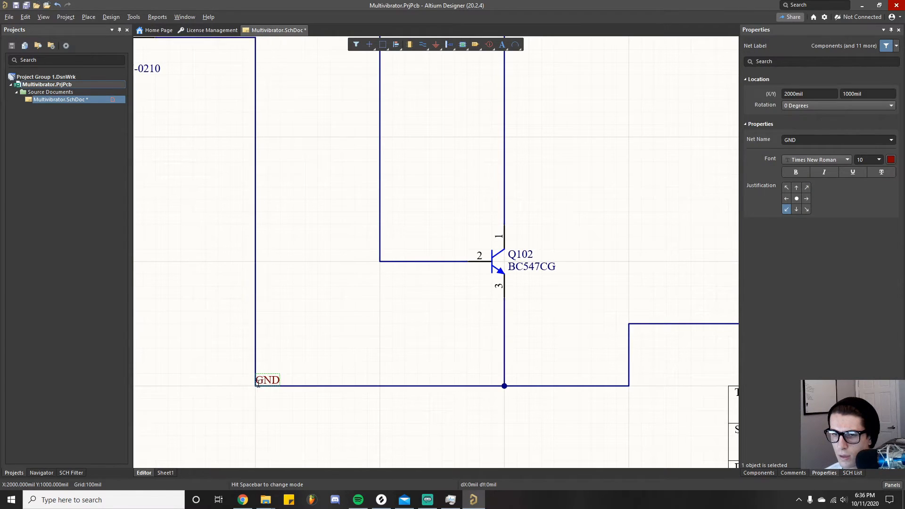
{"action": "left_click", "coordinate": [323, 355]}
{"action": "left_click", "coordinate": [268, 384]}
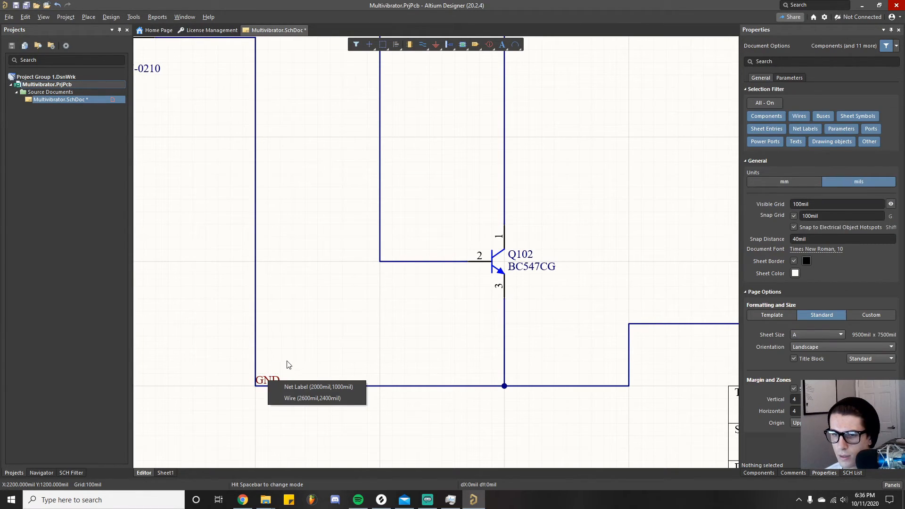
{"action": "left_click", "coordinate": [295, 385]}
{"action": "left_click", "coordinate": [255, 386]}
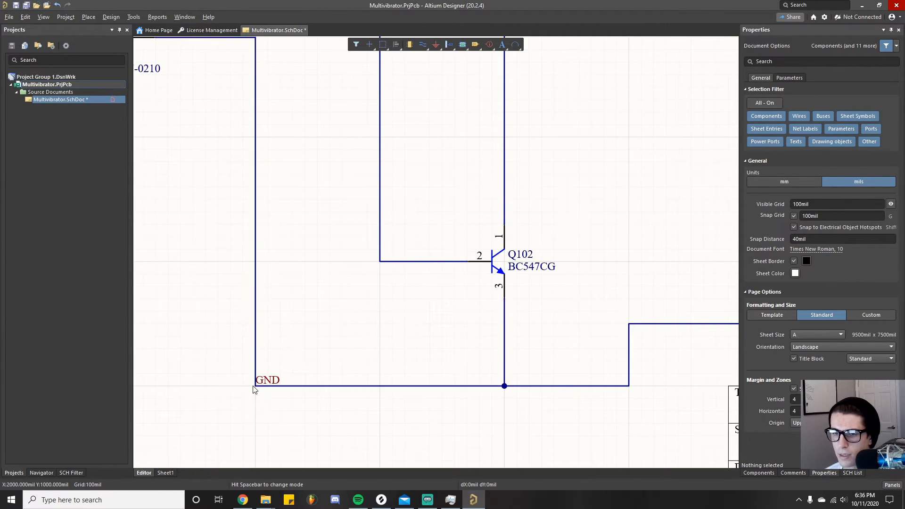
{"action": "right_click", "coordinate": [307, 415]}
{"action": "left_click", "coordinate": [274, 418]}
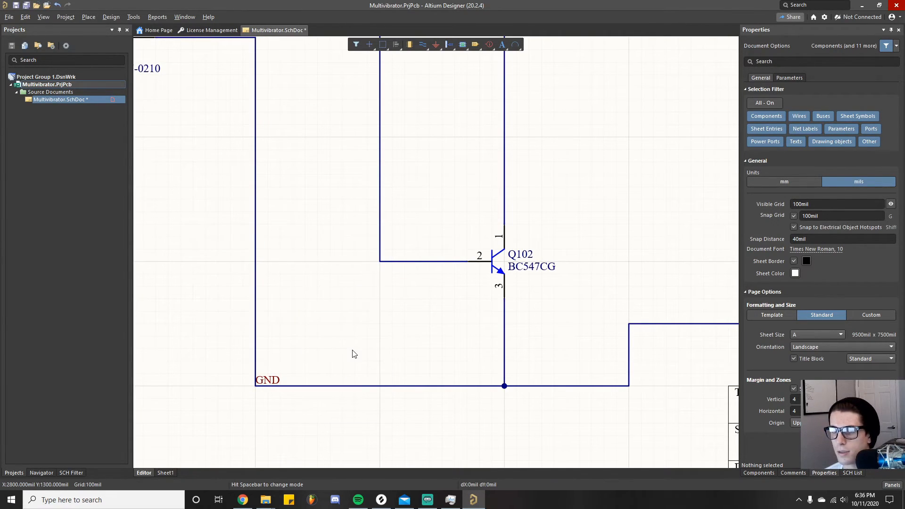
Look over the labelled supply and ground wires and save the schematic document.
{"action": "scroll", "coordinate": [302, 308], "scroll_direction": "down", "scroll_amount": 2, "text": "ctrl"}
{"action": "scroll", "coordinate": [317, 217], "scroll_direction": "up", "scroll_amount": 3}
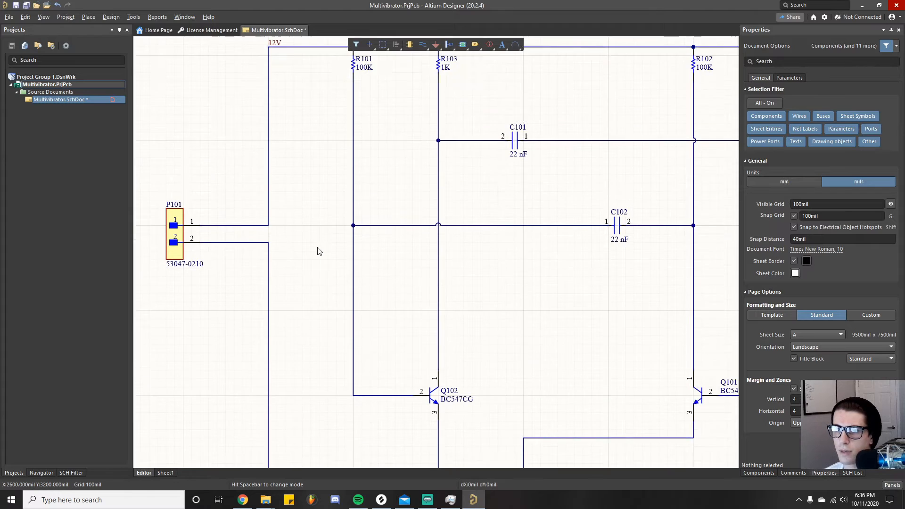
{"action": "scroll", "coordinate": [316, 251], "scroll_direction": "up", "scroll_amount": 2}
{"action": "scroll", "coordinate": [309, 259], "scroll_direction": "down", "scroll_amount": 5}
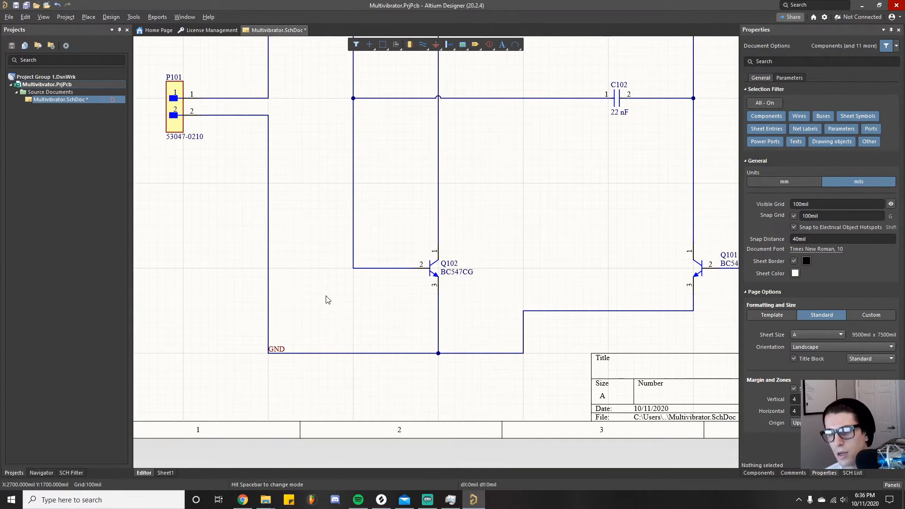
{"action": "key", "text": "ctrl+s"}
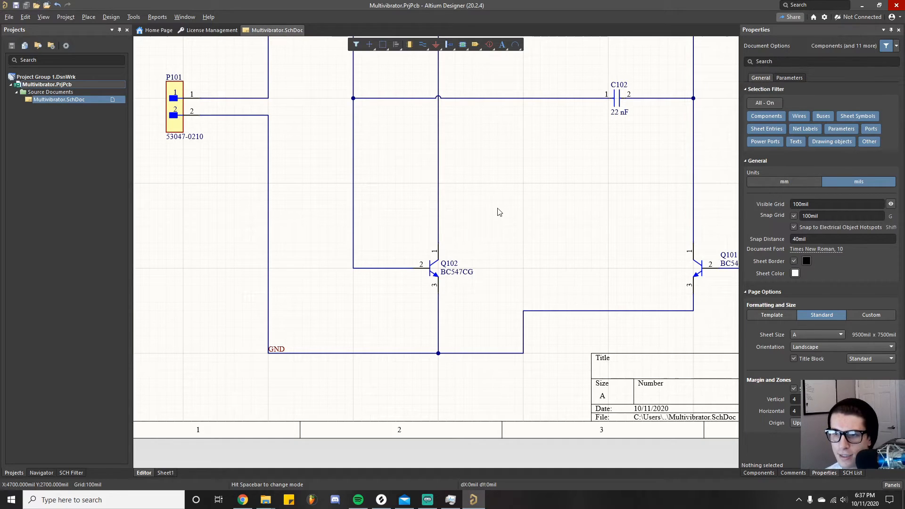
{"action": "scroll", "coordinate": [501, 210], "scroll_direction": "down", "scroll_amount": 2, "text": "ctrl"}
{"action": "right_click_drag", "start_coordinate": [500, 192], "coordinate": [456, 234]}
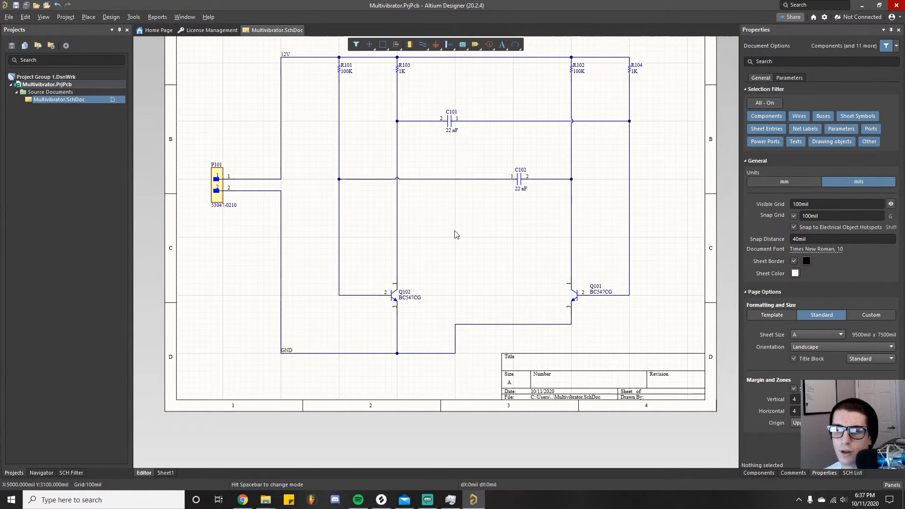
{"action": "right_click_drag", "start_coordinate": [456, 235], "coordinate": [442, 247]}
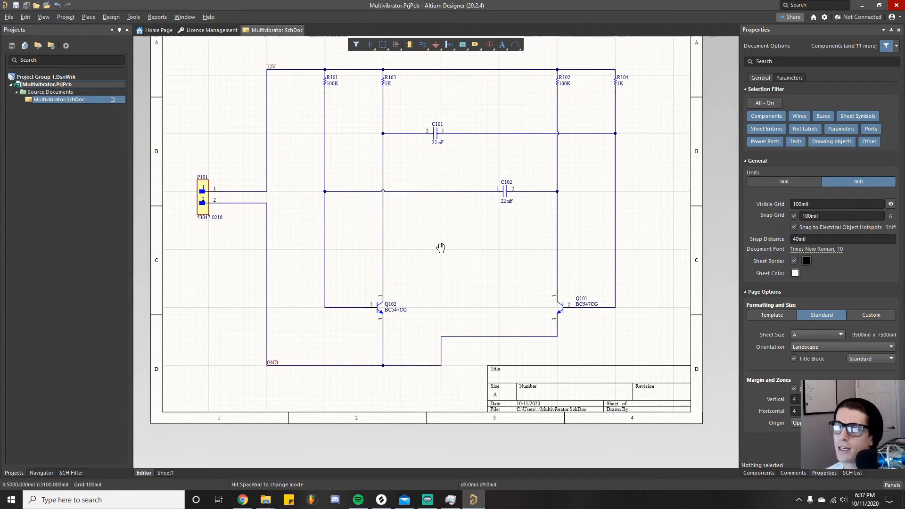
{"action": "scroll", "coordinate": [440, 246], "scroll_direction": "down", "scroll_amount": 1, "text": "ctrl"}
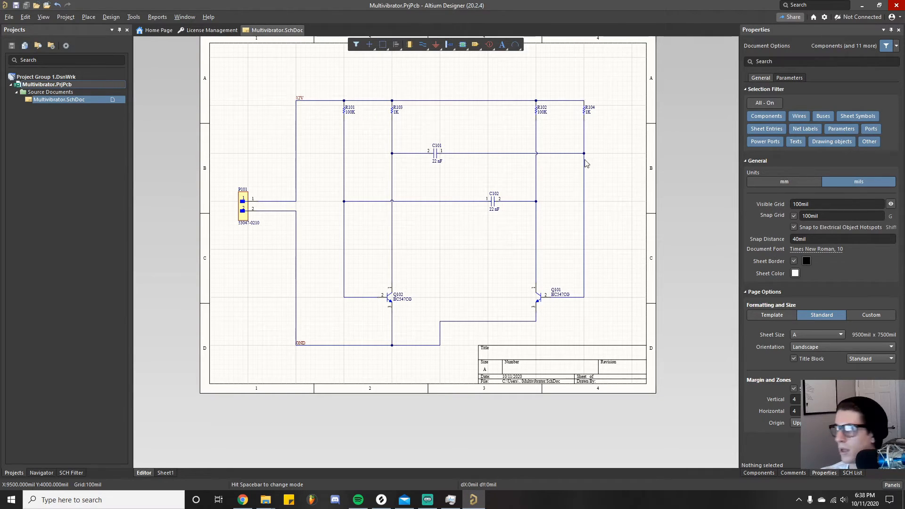
Open the project options, enlarge the dialog and review the error reporting violation types with their report modes.
{"action": "left_click", "coordinate": [73, 17]}
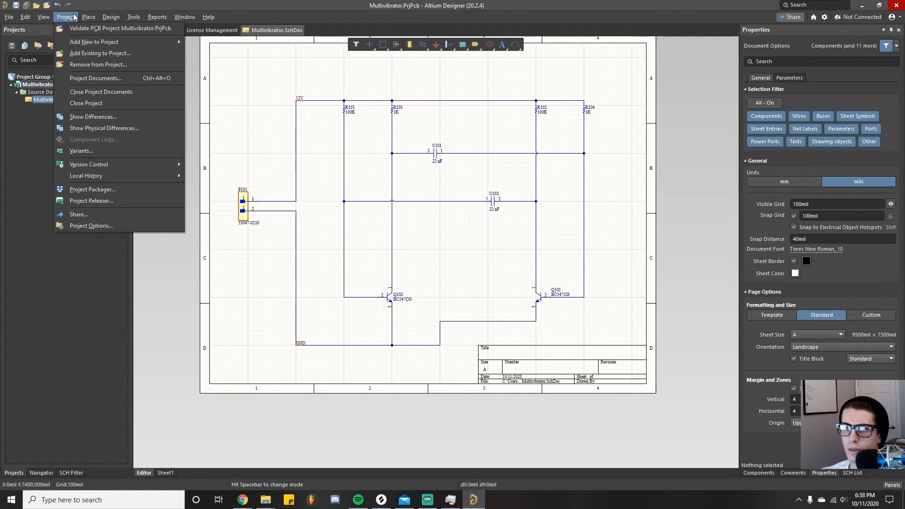
{"action": "left_click", "coordinate": [104, 226]}
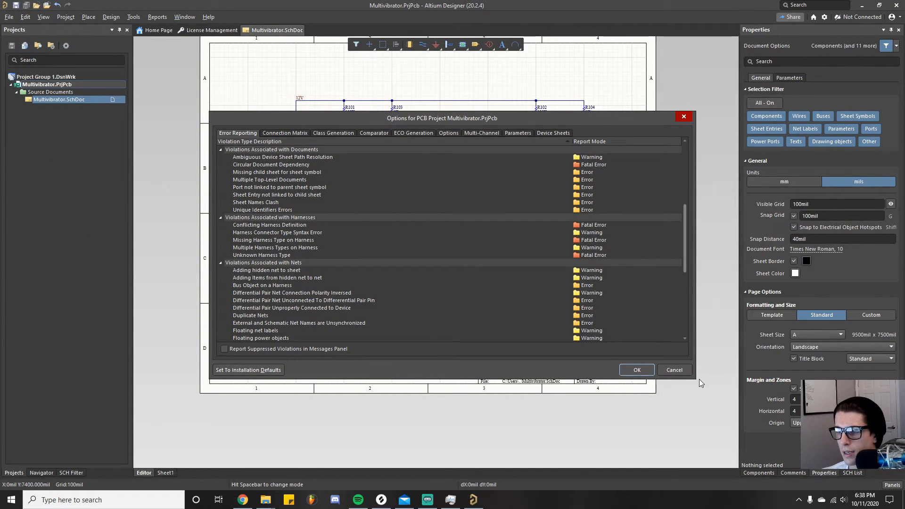
{"action": "left_click_drag", "start_coordinate": [695, 378], "coordinate": [725, 426]}
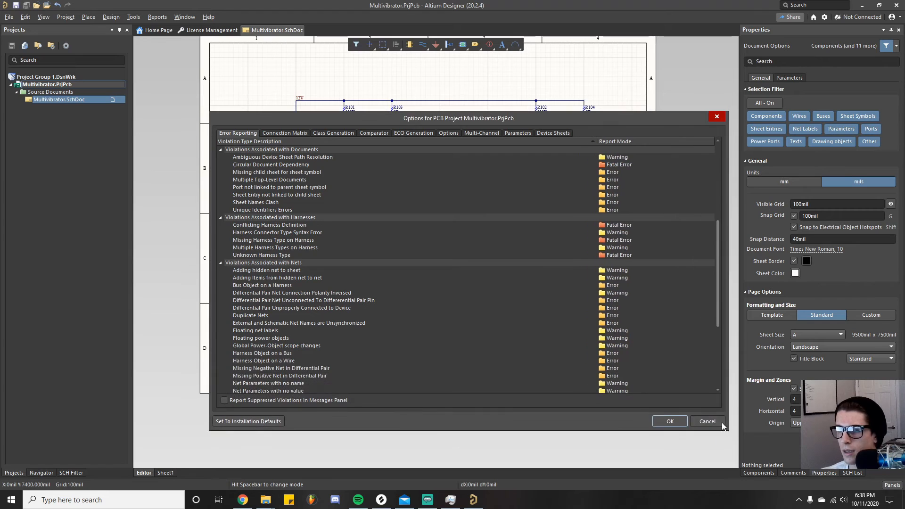
{"action": "left_click_drag", "start_coordinate": [321, 118], "coordinate": [256, 55]}
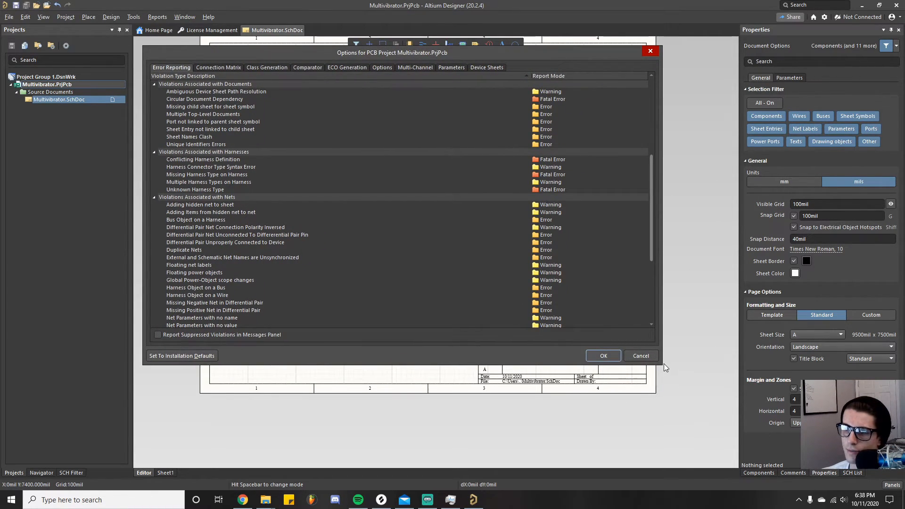
{"action": "left_click_drag", "start_coordinate": [663, 364], "coordinate": [685, 417]}
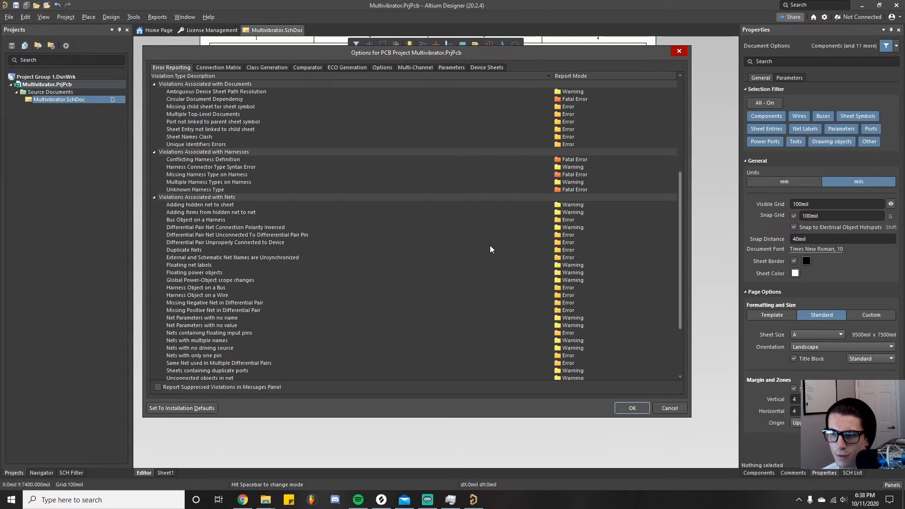
{"action": "scroll", "coordinate": [639, 252], "scroll_direction": "up", "scroll_amount": 8}
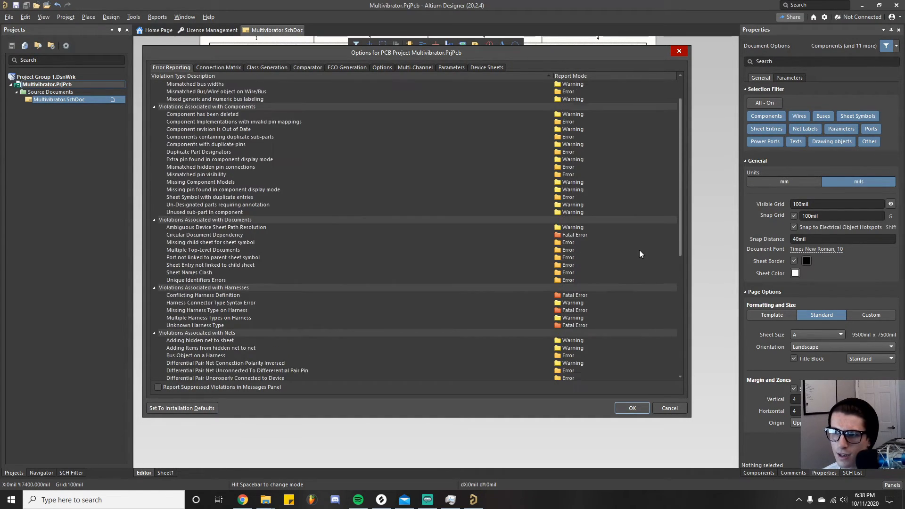
{"action": "left_click_drag", "start_coordinate": [678, 85], "coordinate": [672, 226]}
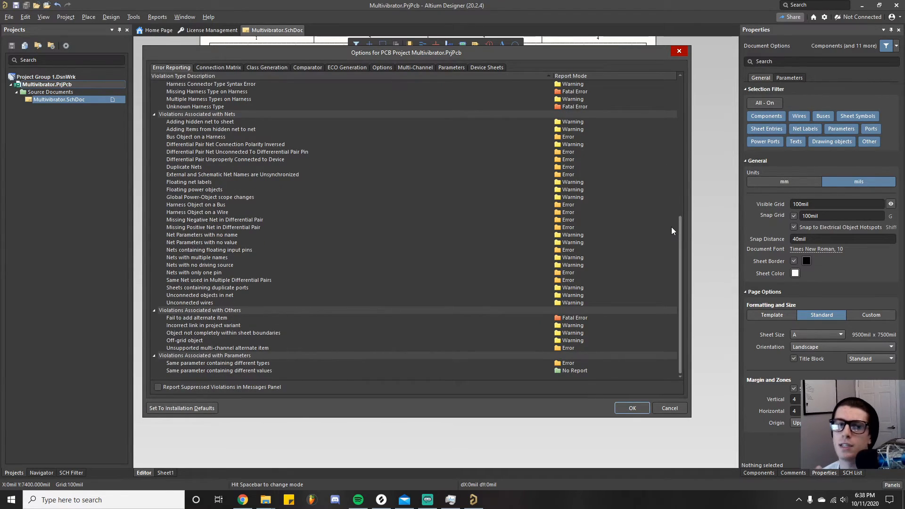
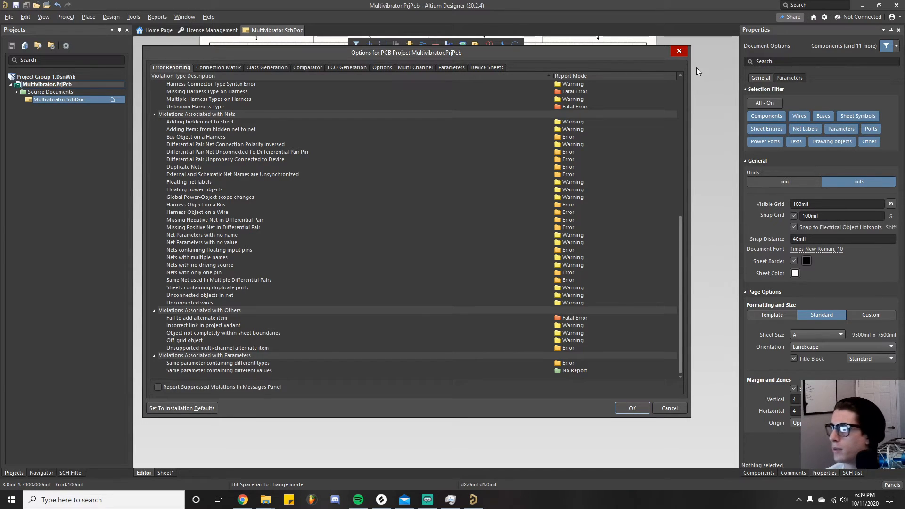
Close the project options without changes and validate the Multivibrator PCB project.
{"action": "left_click", "coordinate": [679, 51]}
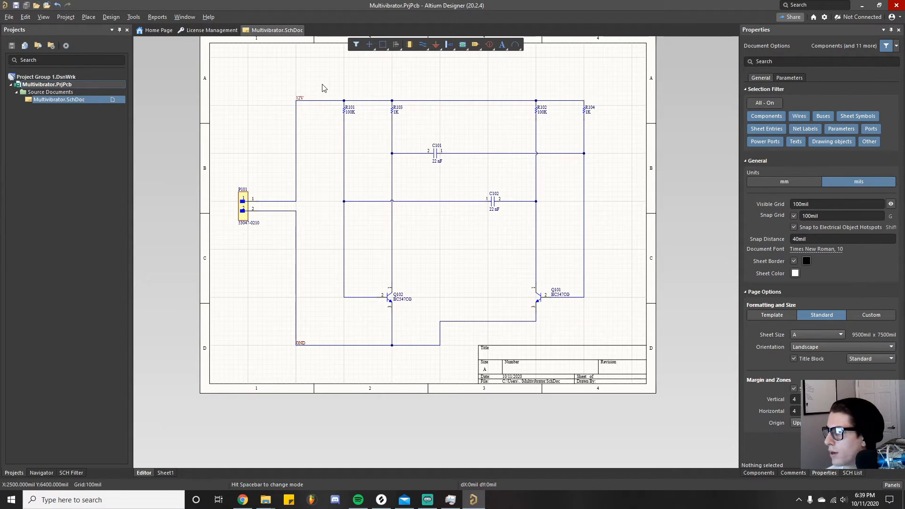
{"action": "left_click", "coordinate": [70, 18]}
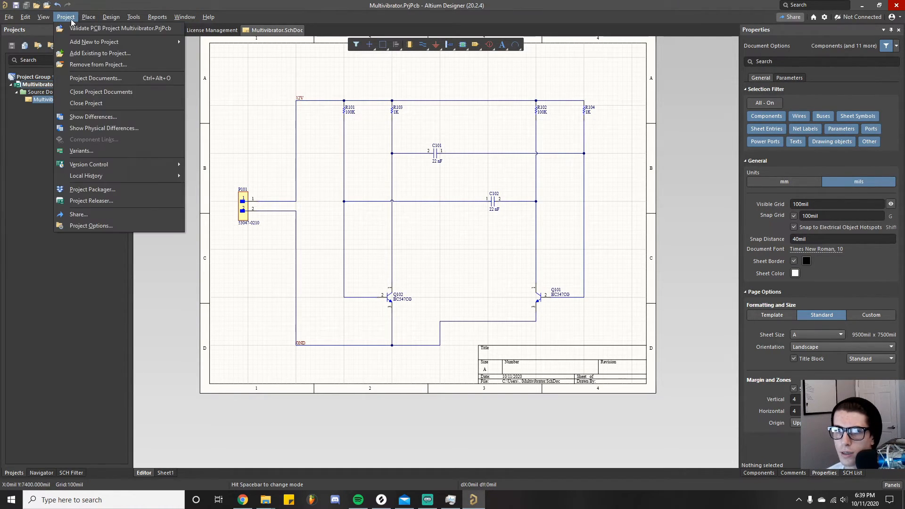
{"action": "left_click", "coordinate": [151, 26]}
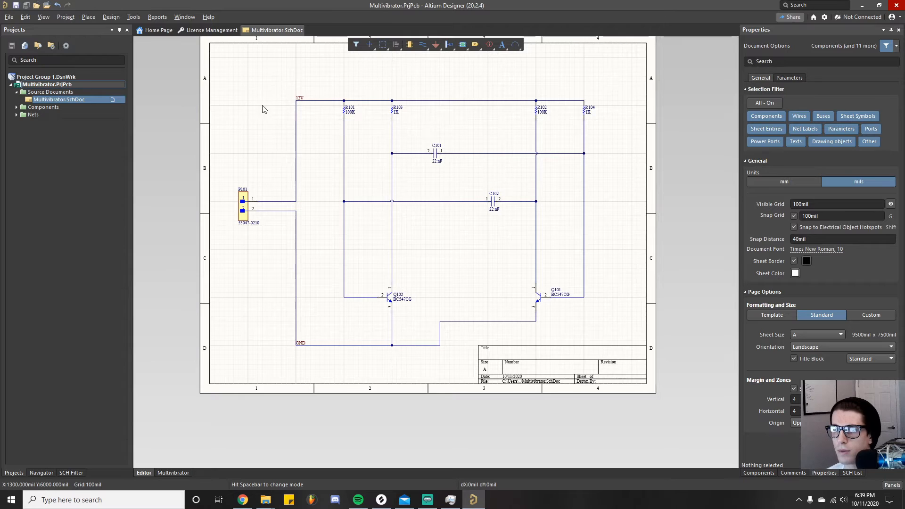
{"action": "right_click_drag", "start_coordinate": [269, 121], "coordinate": [264, 154]}
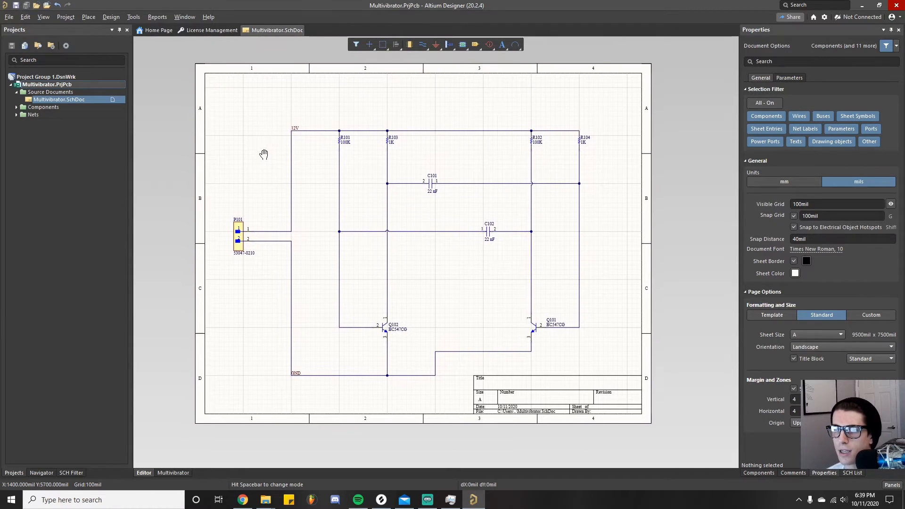
{"action": "left_click", "coordinate": [69, 19]}
{"action": "left_click", "coordinate": [75, 28]}
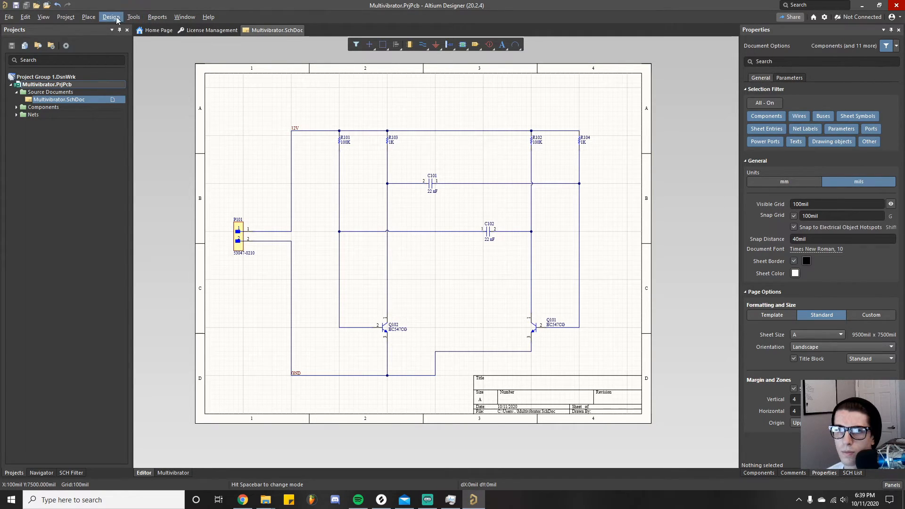
Reopen the project options, collapse the bus violations and read through the error reporting list down to the net violations.
{"action": "left_click", "coordinate": [65, 17]}
{"action": "left_click", "coordinate": [134, 248]}
{"action": "scroll", "coordinate": [260, 128], "scroll_direction": "up", "scroll_amount": 8}
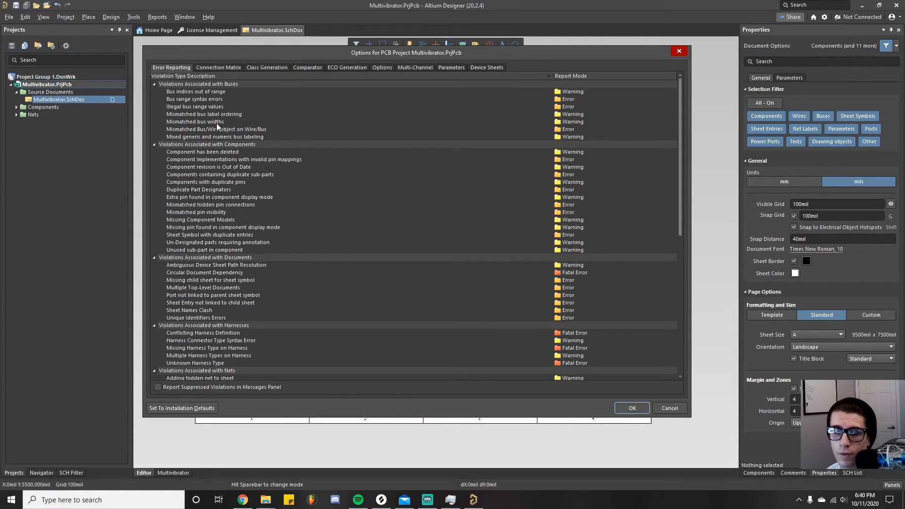
{"action": "left_click", "coordinate": [154, 84]}
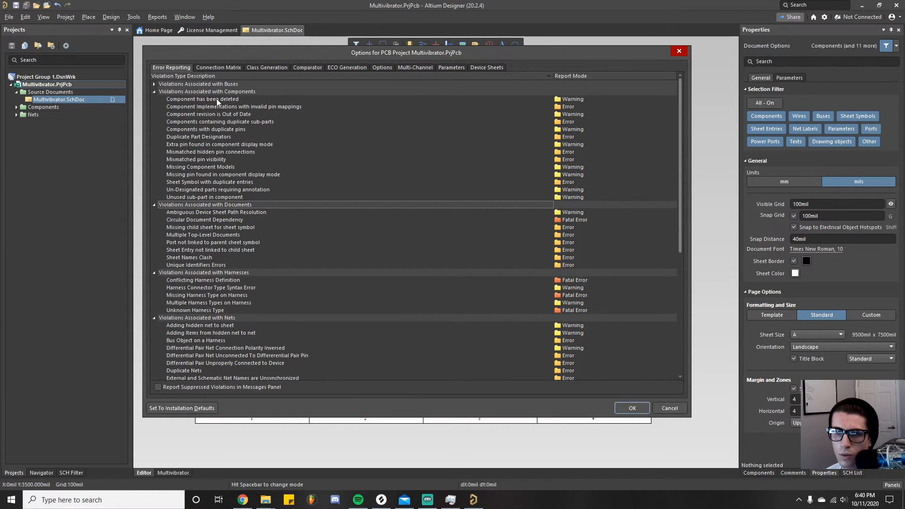
{"action": "left_click_drag", "start_coordinate": [295, 52], "coordinate": [332, 50]}
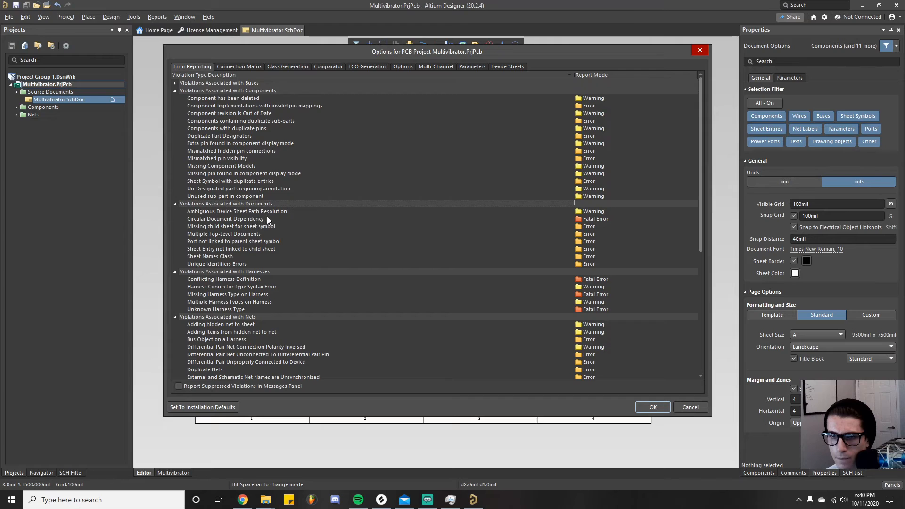
{"action": "scroll", "coordinate": [227, 240], "scroll_direction": "down", "scroll_amount": 5}
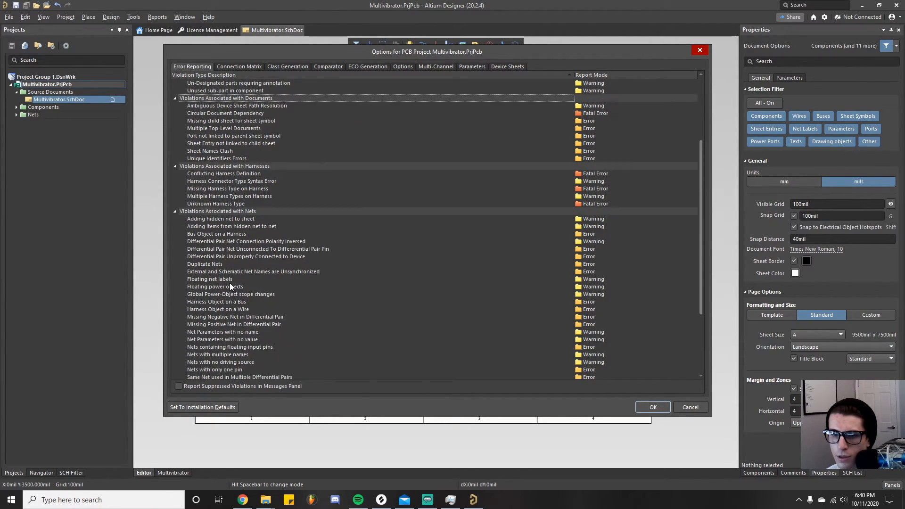
{"action": "scroll", "coordinate": [205, 217], "scroll_direction": "down", "scroll_amount": 1}
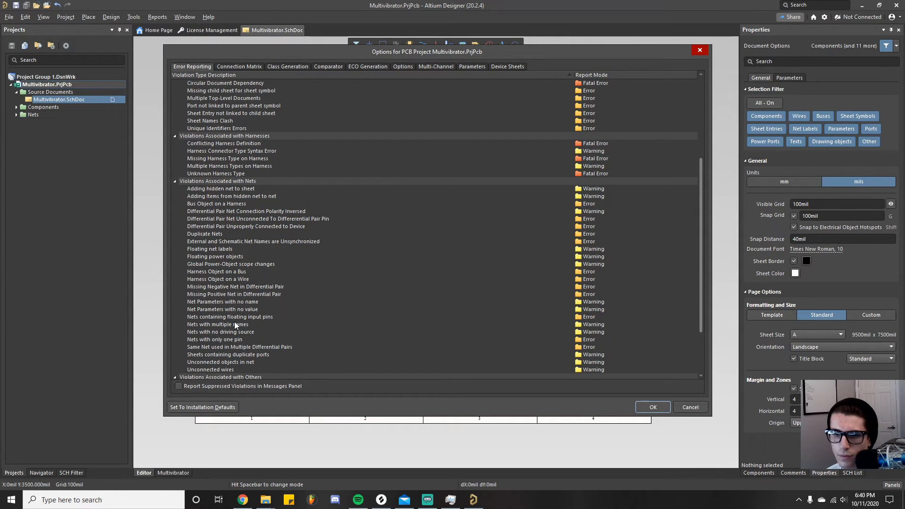
{"action": "scroll", "coordinate": [227, 313], "scroll_direction": "down", "scroll_amount": 2}
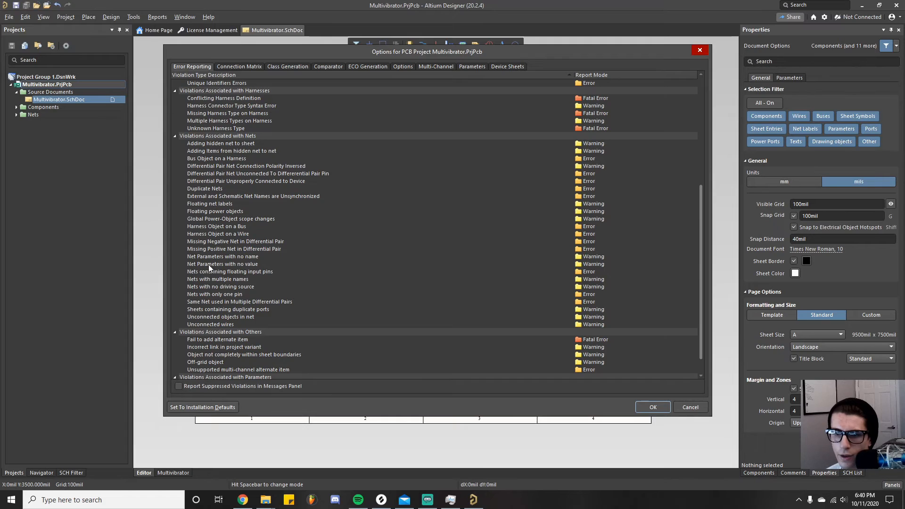
Examine the net violation types and their report modes, including unnamed net parameters, hidden nets, duplicate nets, harness objects and differential pairs.
{"action": "left_click", "coordinate": [248, 264]}
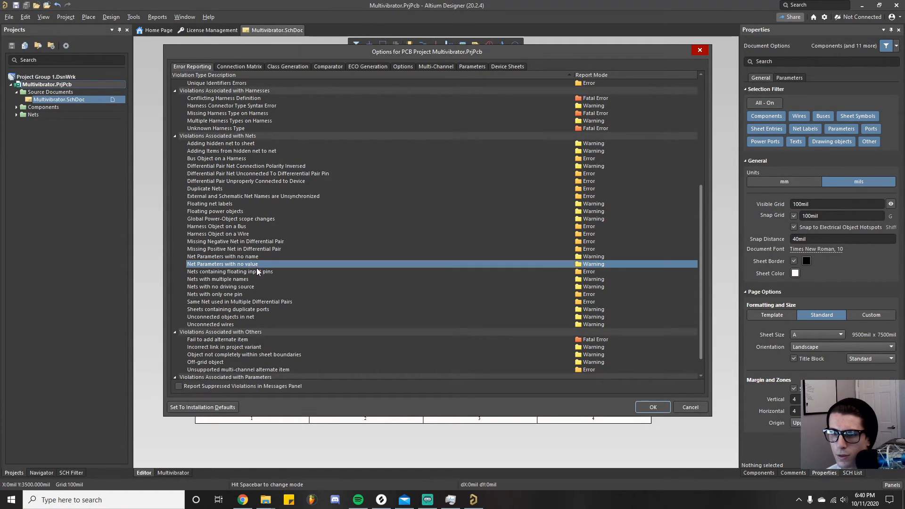
{"action": "left_click", "coordinate": [221, 256]}
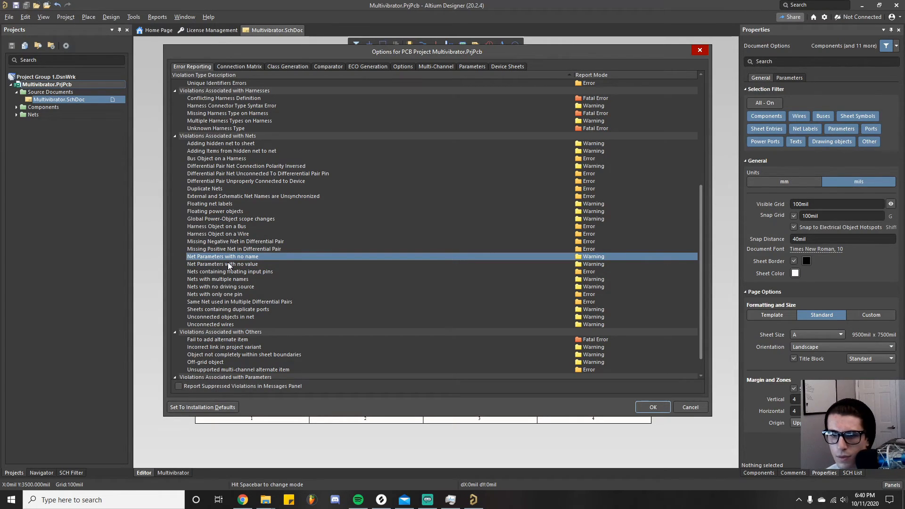
{"action": "scroll", "coordinate": [227, 262], "scroll_direction": "down", "scroll_amount": 1}
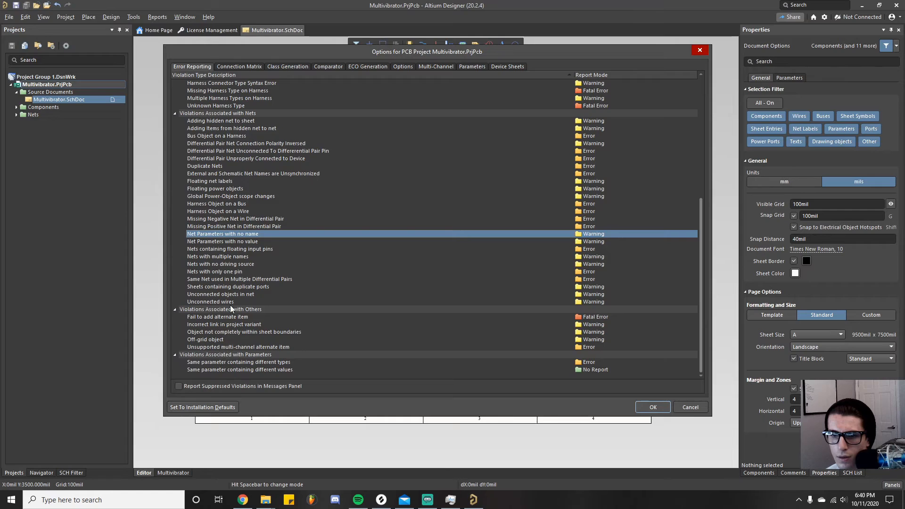
{"action": "scroll", "coordinate": [229, 265], "scroll_direction": "up", "scroll_amount": 3}
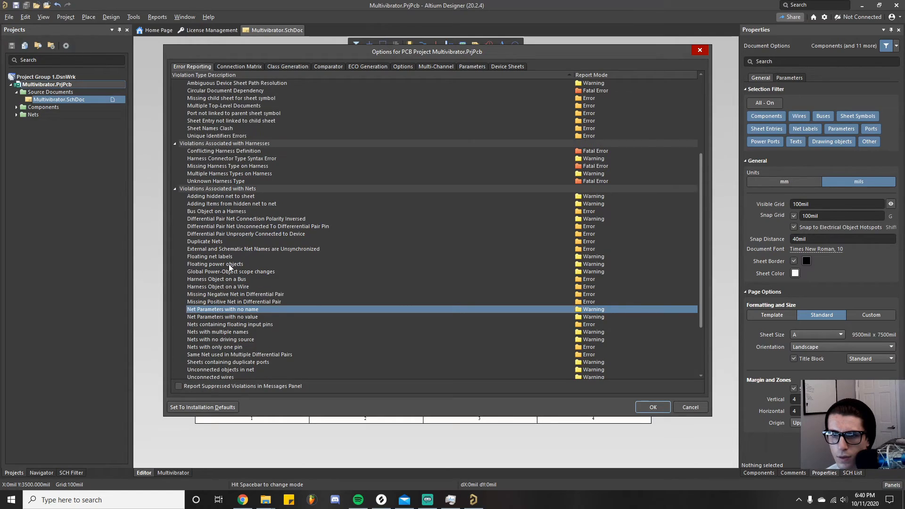
{"action": "left_click", "coordinate": [261, 196]}
{"action": "left_click", "coordinate": [259, 204]}
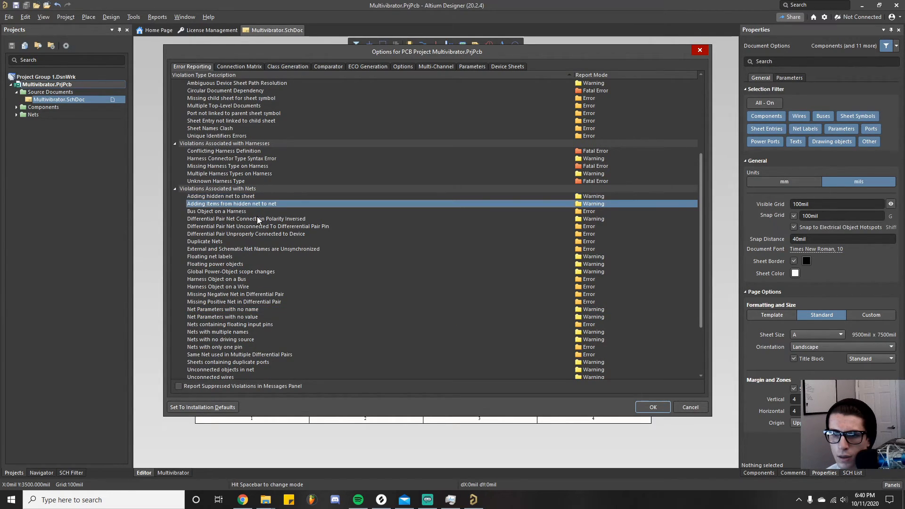
{"action": "left_click", "coordinate": [259, 226]}
{"action": "left_click", "coordinate": [258, 242]}
{"action": "left_click", "coordinate": [255, 279]}
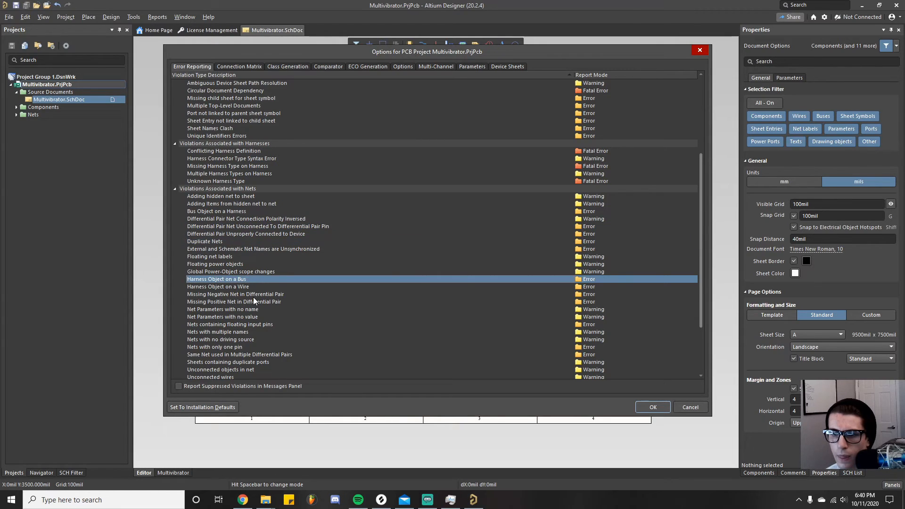
{"action": "left_click", "coordinate": [255, 294]}
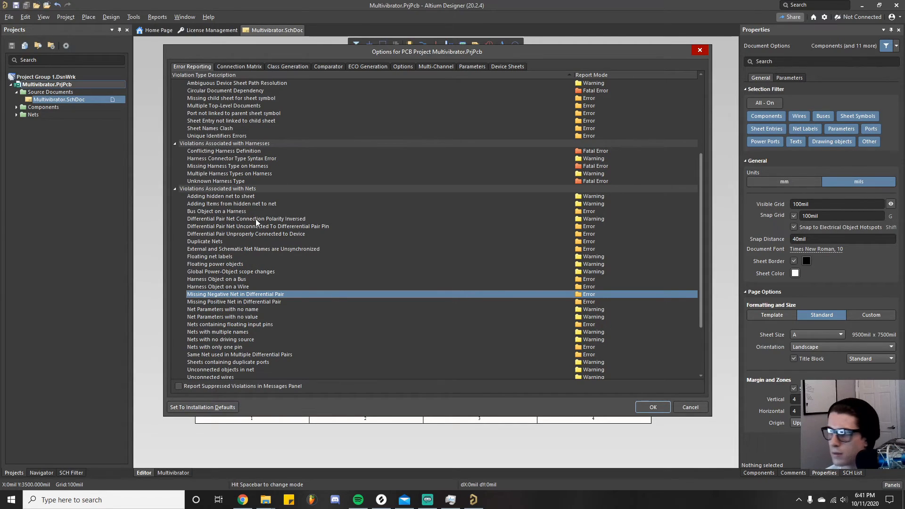
Expand the bus violations again and check the report mode choices for Duplicate Part Designators, keeping Error selected.
{"action": "scroll", "coordinate": [263, 220], "scroll_direction": "up", "scroll_amount": 5}
{"action": "scroll", "coordinate": [263, 219], "scroll_direction": "up", "scroll_amount": 1}
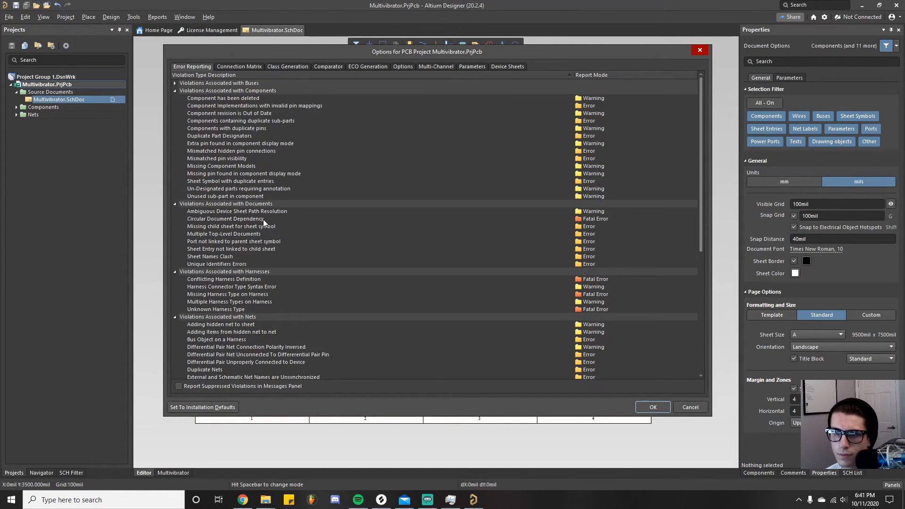
{"action": "left_click", "coordinate": [174, 83]}
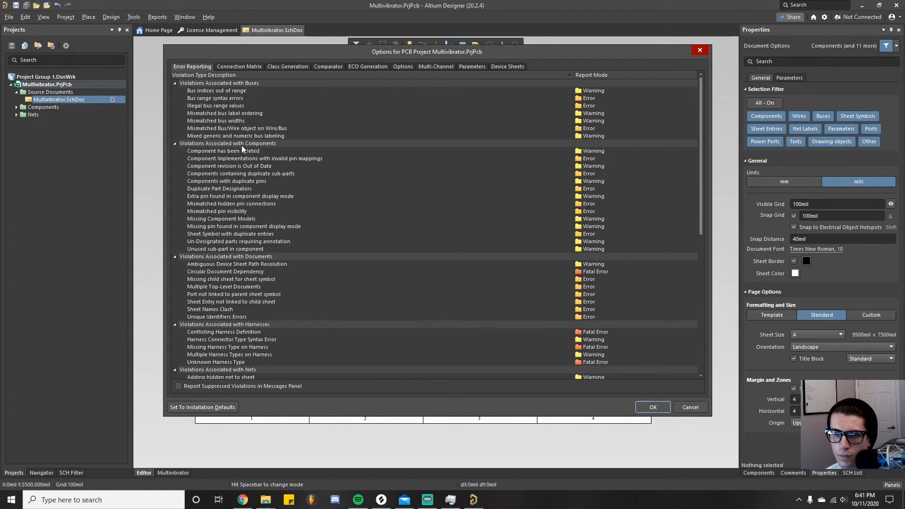
{"action": "left_click", "coordinate": [225, 189]}
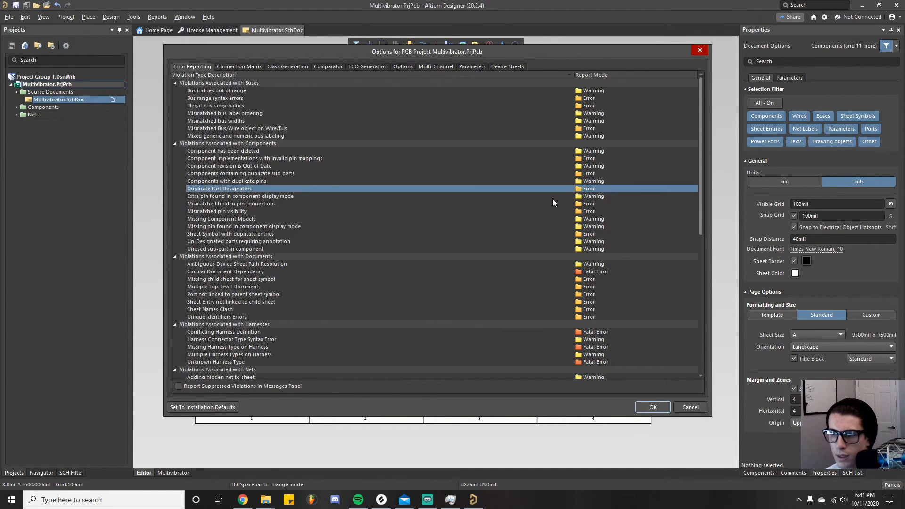
{"action": "left_click", "coordinate": [589, 189]}
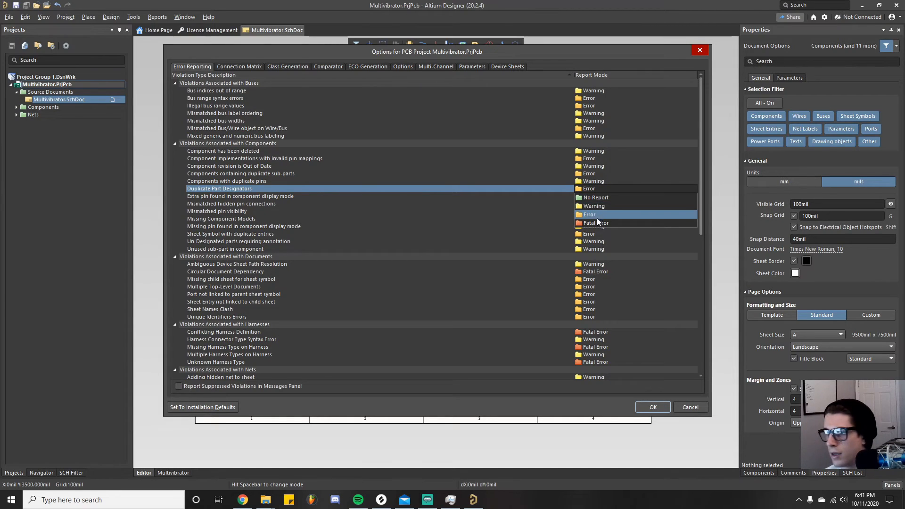
{"action": "left_click", "coordinate": [601, 214]}
{"action": "left_click", "coordinate": [595, 190]}
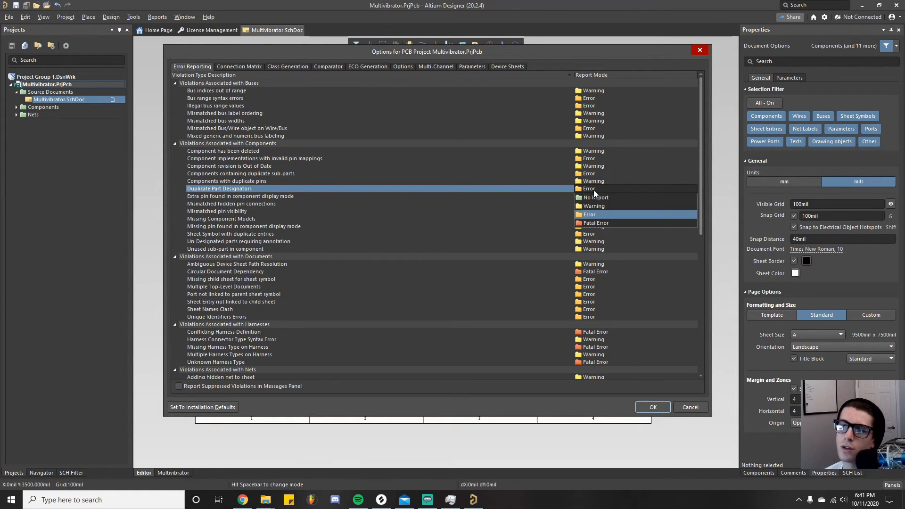
{"action": "left_click", "coordinate": [612, 216]}
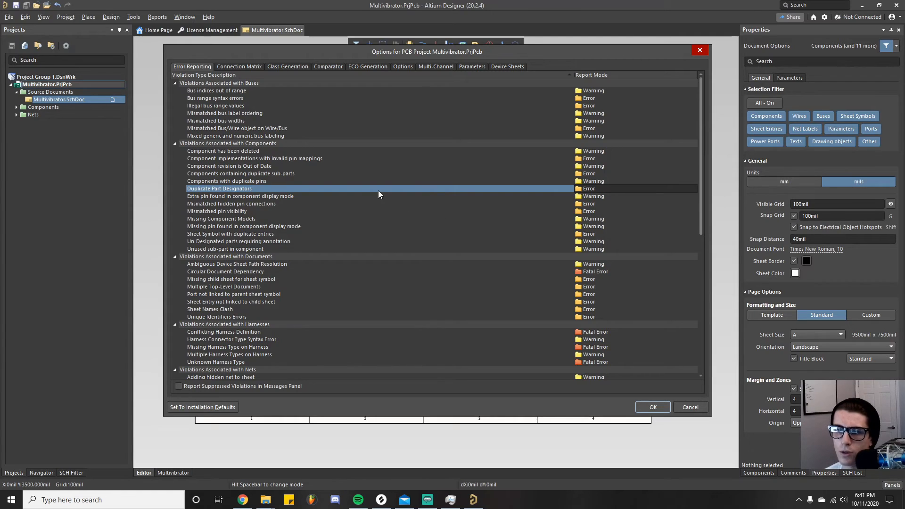
Look over the remaining violation types and the pin Connection Matrix, and close the project options.
{"action": "scroll", "coordinate": [378, 190], "scroll_direction": "down", "scroll_amount": 2}
{"action": "scroll", "coordinate": [379, 194], "scroll_direction": "down", "scroll_amount": 3}
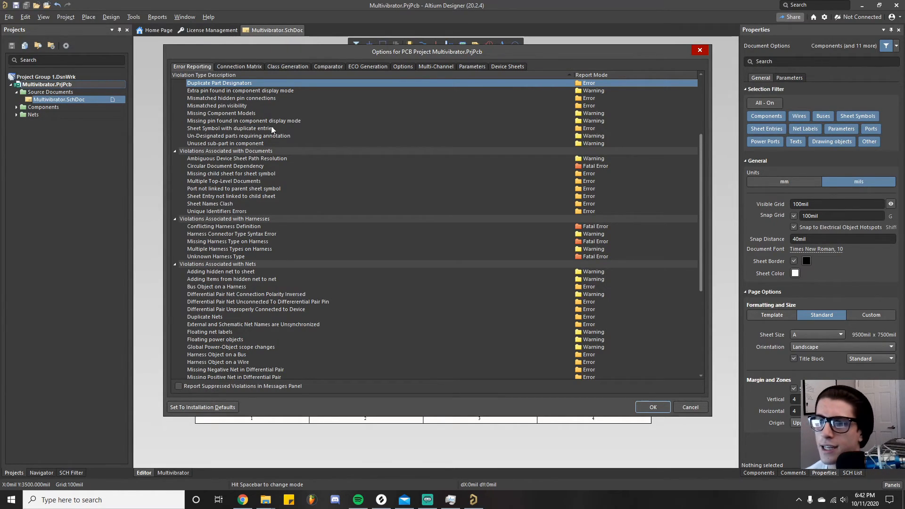
{"action": "left_click", "coordinate": [251, 67]}
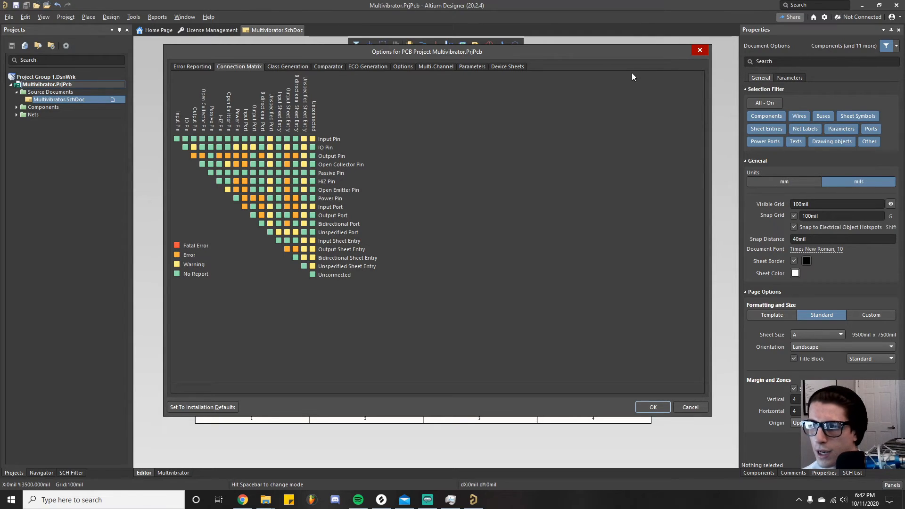
{"action": "left_click", "coordinate": [699, 50]}
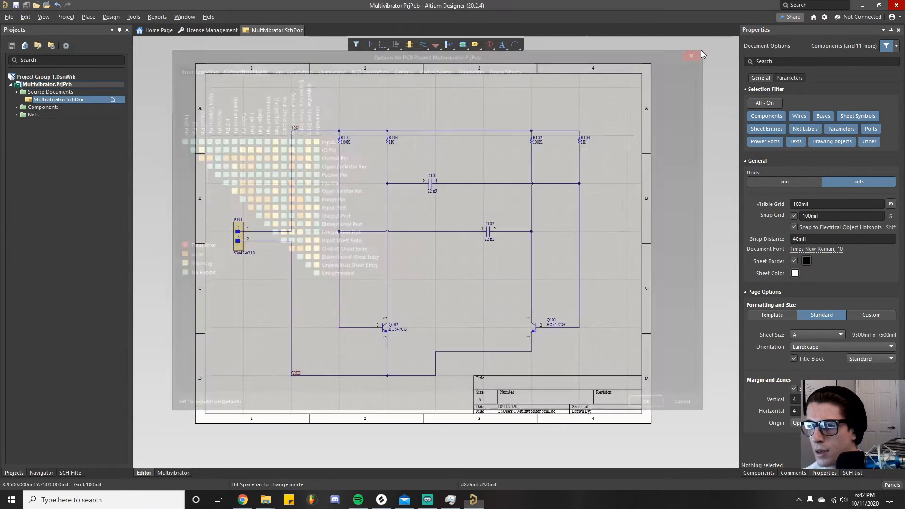
Examine Pin 1 and Pin 2 of resistor R101, clear the selection and look over the whole multivibrator circuit.
{"action": "scroll", "coordinate": [404, 130], "scroll_direction": "up", "scroll_amount": 6, "text": "ctrl"}
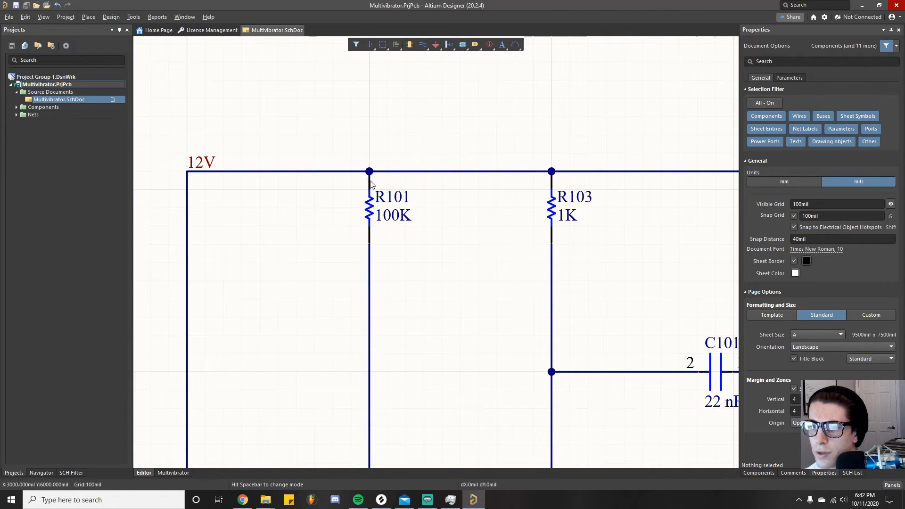
{"action": "left_click", "coordinate": [370, 181]}
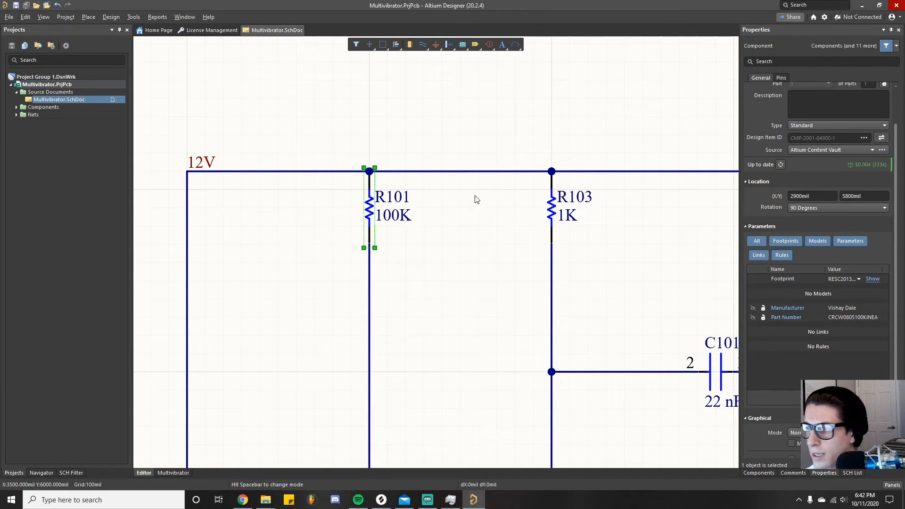
{"action": "left_click", "coordinate": [781, 78]}
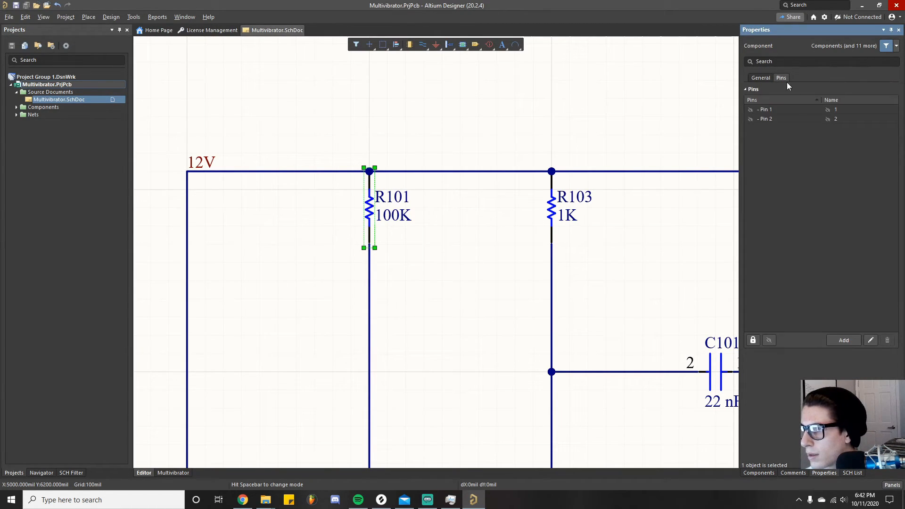
{"action": "left_click", "coordinate": [775, 111]}
{"action": "left_click", "coordinate": [778, 119]}
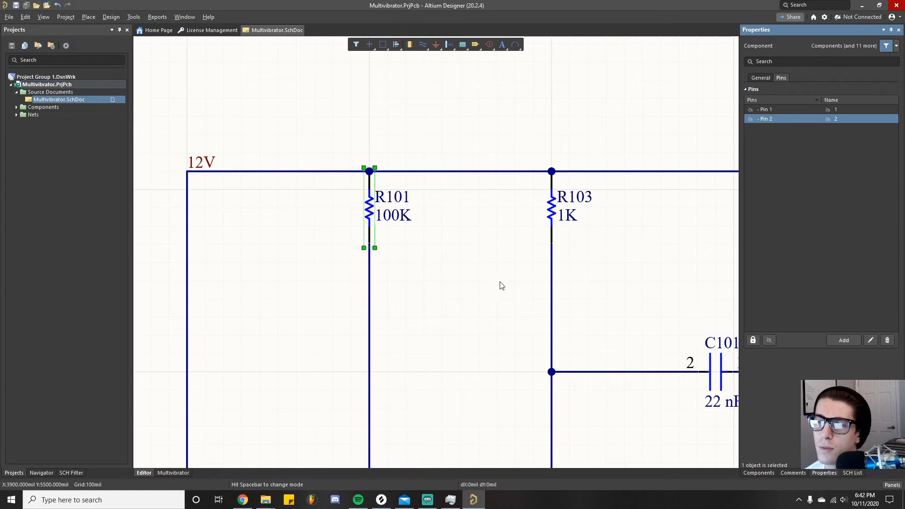
{"action": "scroll", "coordinate": [432, 277], "scroll_direction": "down", "scroll_amount": 2, "text": "ctrl"}
{"action": "right_click_drag", "start_coordinate": [432, 277], "coordinate": [443, 201]}
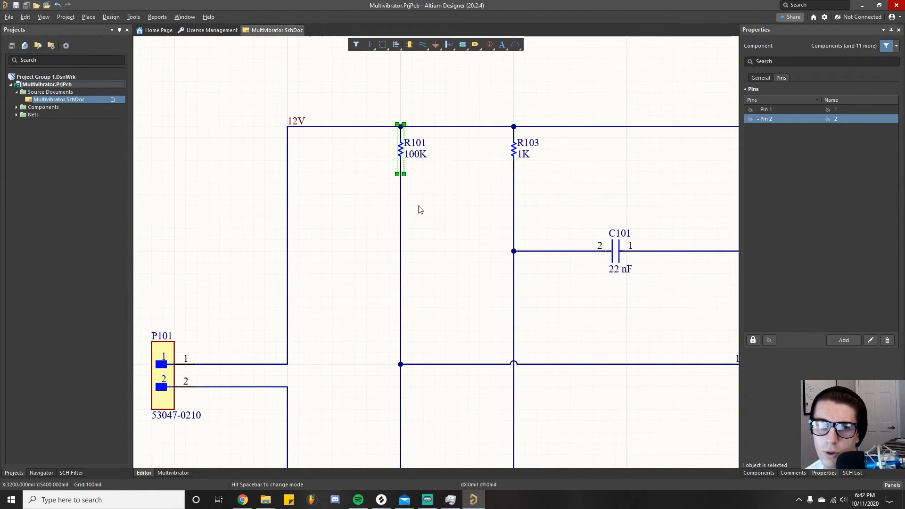
{"action": "left_click", "coordinate": [454, 217]}
{"action": "scroll", "coordinate": [453, 217], "scroll_direction": "down", "scroll_amount": 2, "text": "ctrl"}
{"action": "right_click_drag", "start_coordinate": [454, 217], "coordinate": [392, 142]}
{"action": "scroll", "coordinate": [392, 142], "scroll_direction": "down", "scroll_amount": 1, "text": "ctrl"}
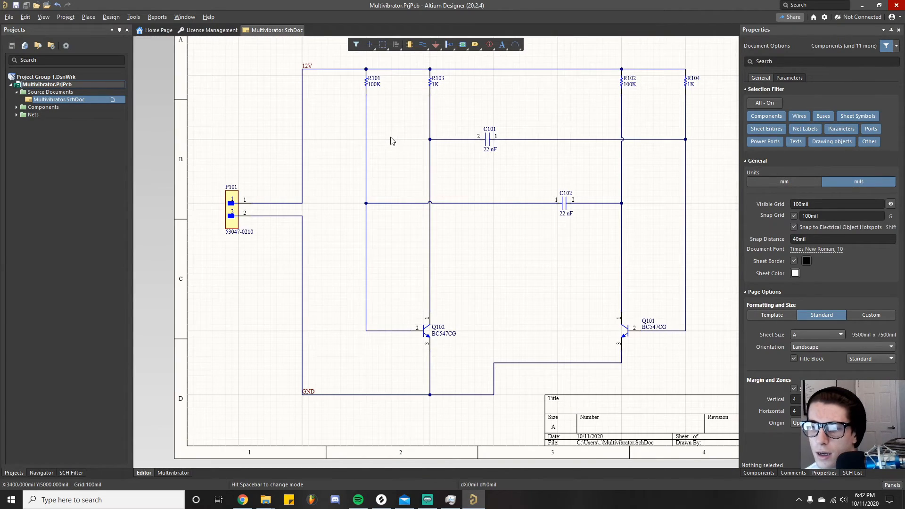
{"action": "right_click_drag", "start_coordinate": [503, 252], "coordinate": [448, 271]}
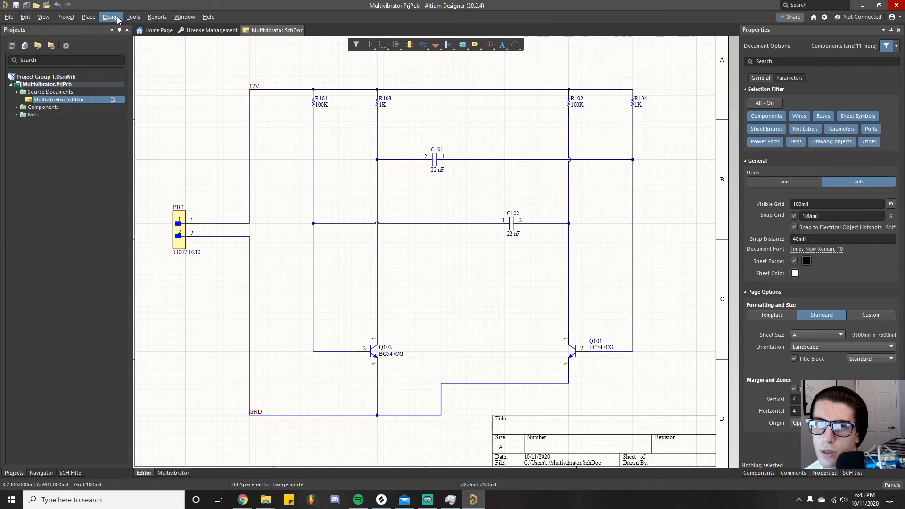
Examine the pin Connection Matrix in the project options and close them.
{"action": "left_click", "coordinate": [66, 17]}
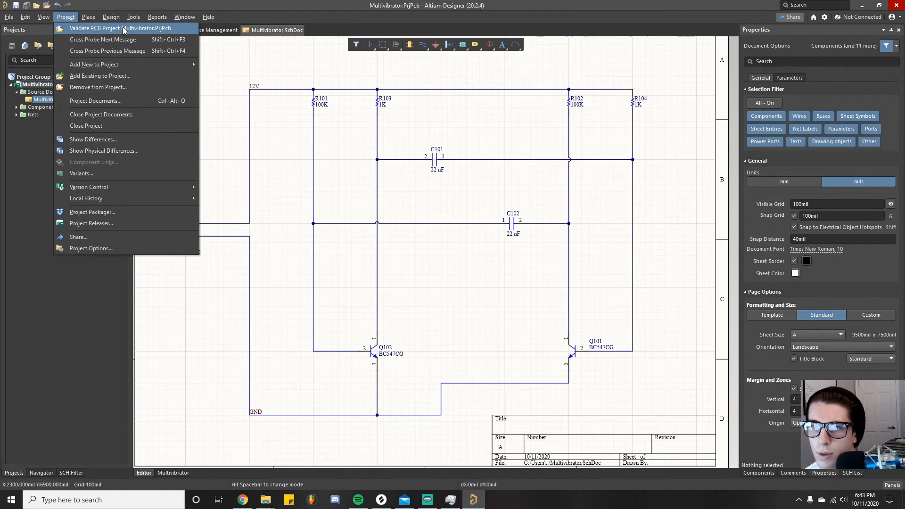
{"action": "left_click", "coordinate": [345, 172]}
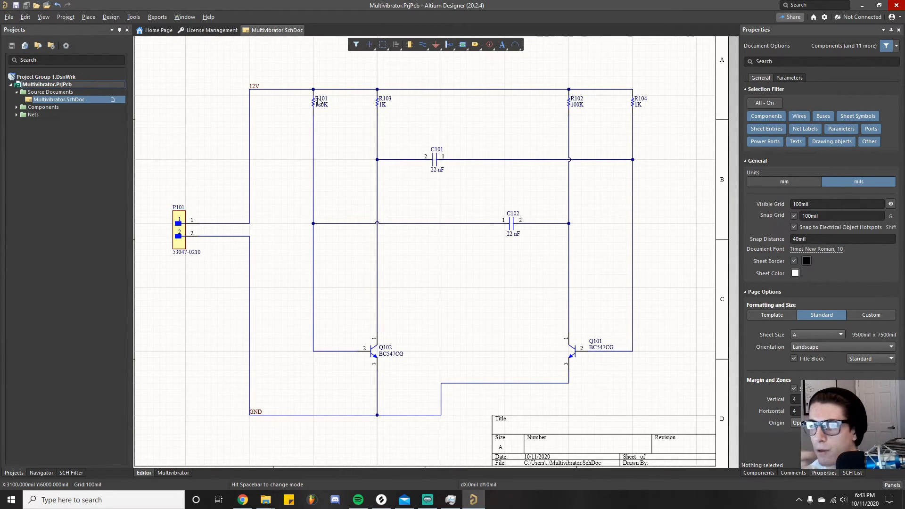
{"action": "left_click", "coordinate": [67, 17]}
{"action": "left_click", "coordinate": [113, 248]}
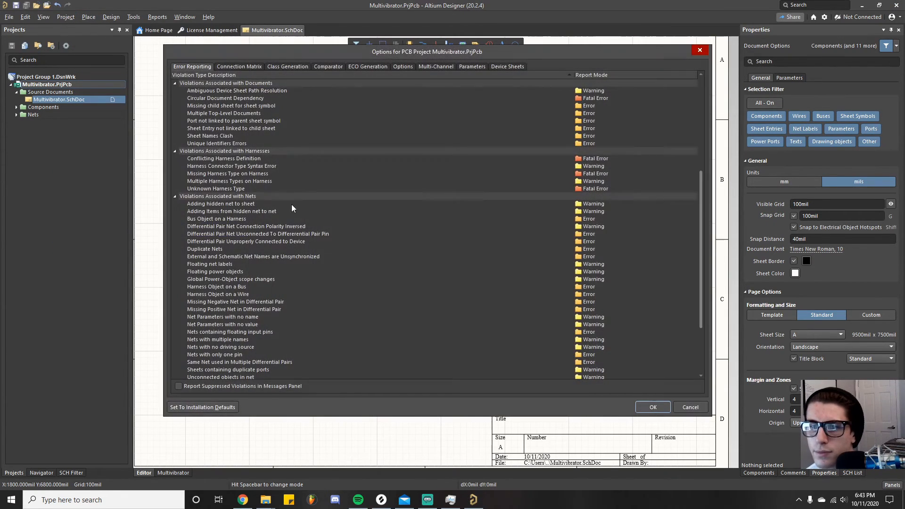
{"action": "left_click", "coordinate": [240, 66]}
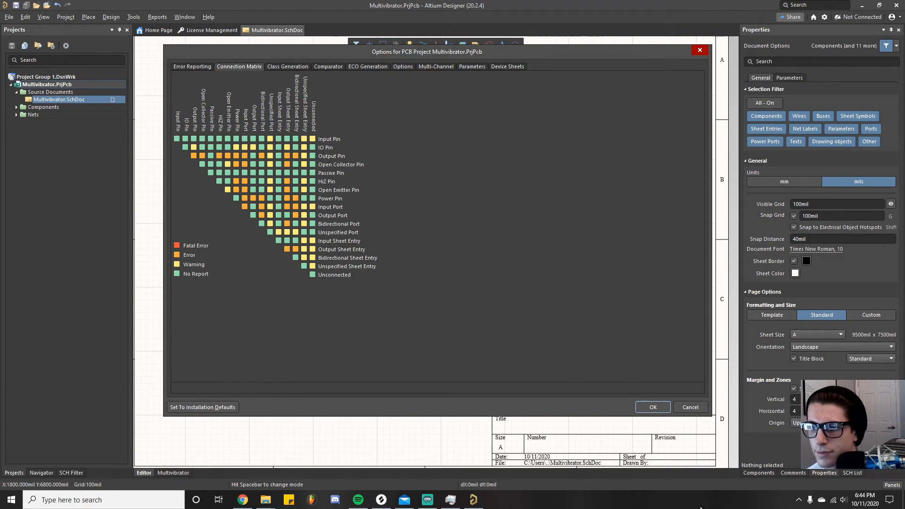
{"action": "left_click", "coordinate": [652, 408]}
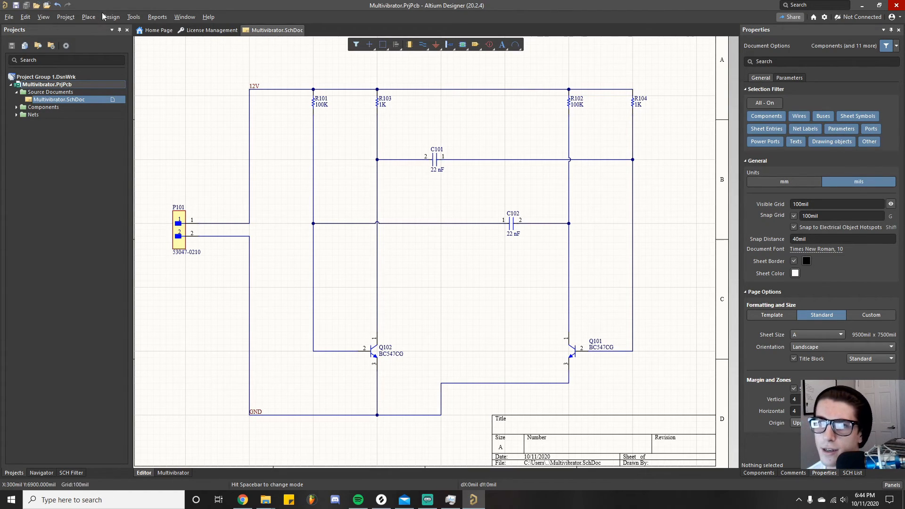
Try to set unconnected passive pins to report an Error in the project's Connection Matrix, closing the options without accepting them.
{"action": "left_click", "coordinate": [66, 17]}
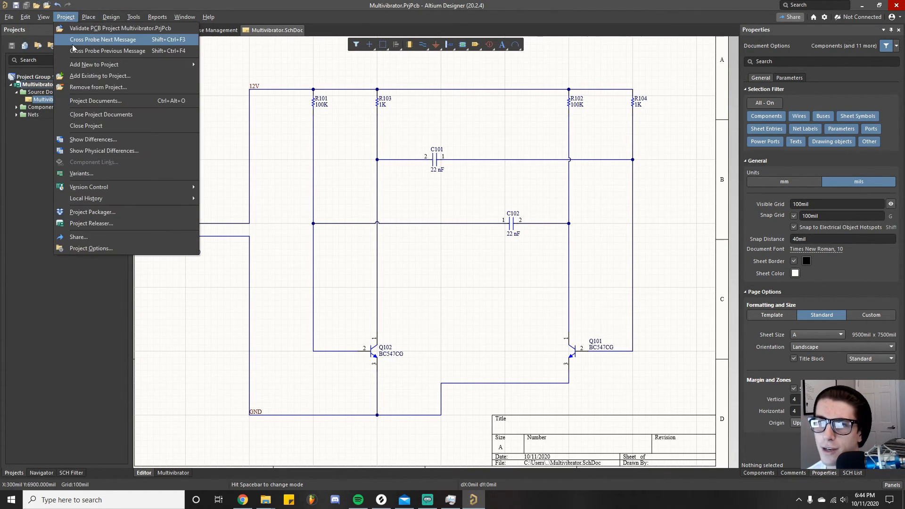
{"action": "left_click", "coordinate": [91, 249]}
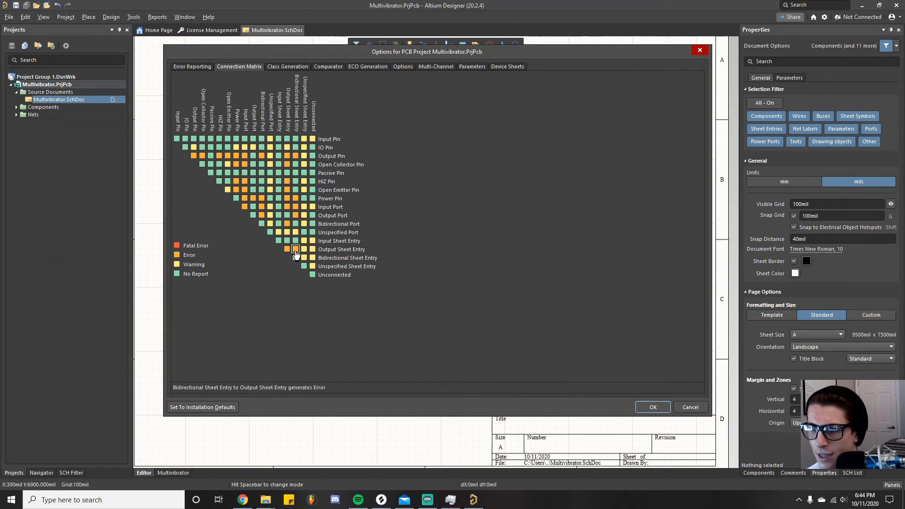
{"action": "left_click", "coordinate": [312, 172]}
{"action": "left_click", "coordinate": [312, 173]}
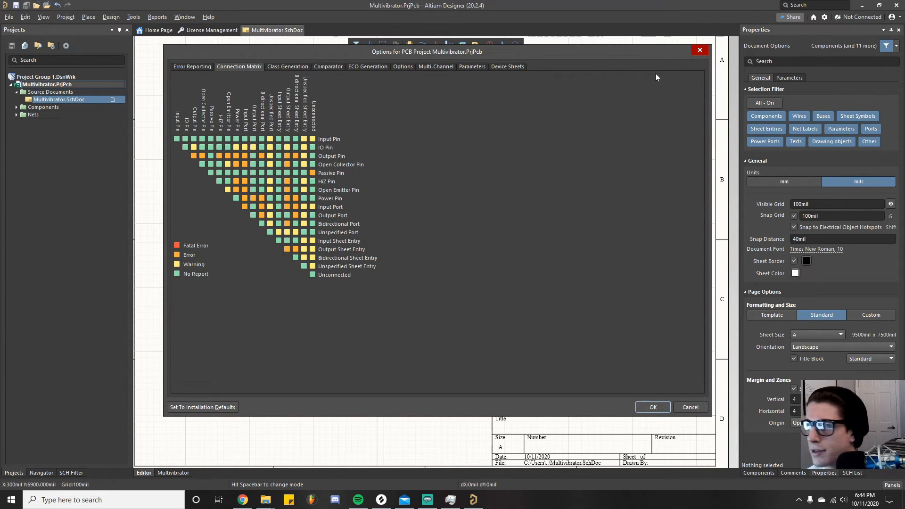
{"action": "left_click", "coordinate": [699, 50]}
Delete the wire segment running from the lower pin of R101 down to the C102 line.
{"action": "scroll", "coordinate": [331, 135], "scroll_direction": "up", "scroll_amount": 1, "text": "ctrl"}
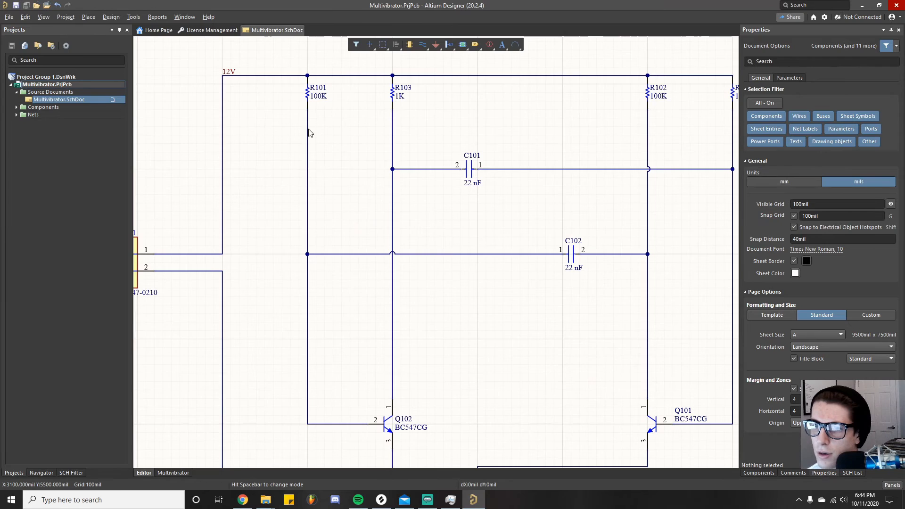
{"action": "left_click", "coordinate": [307, 121]}
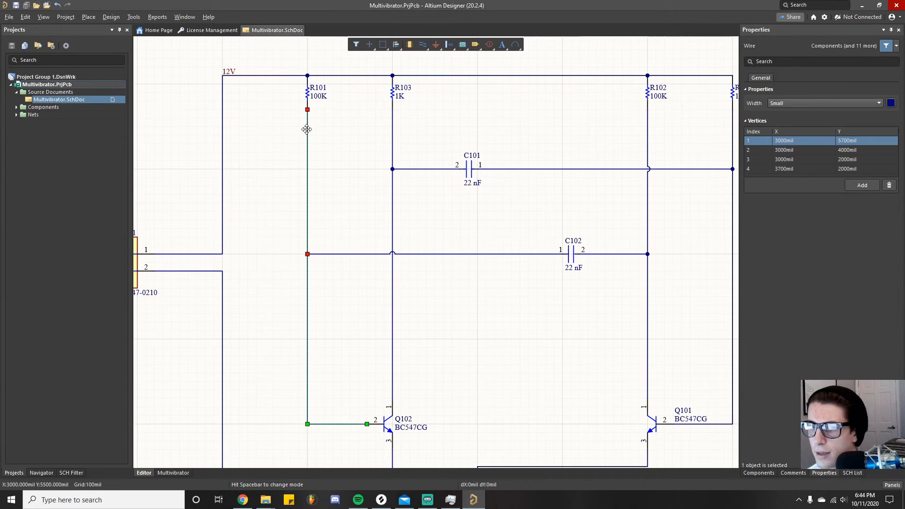
{"action": "key", "text": "Delete"}
{"action": "left_click", "coordinate": [301, 169]}
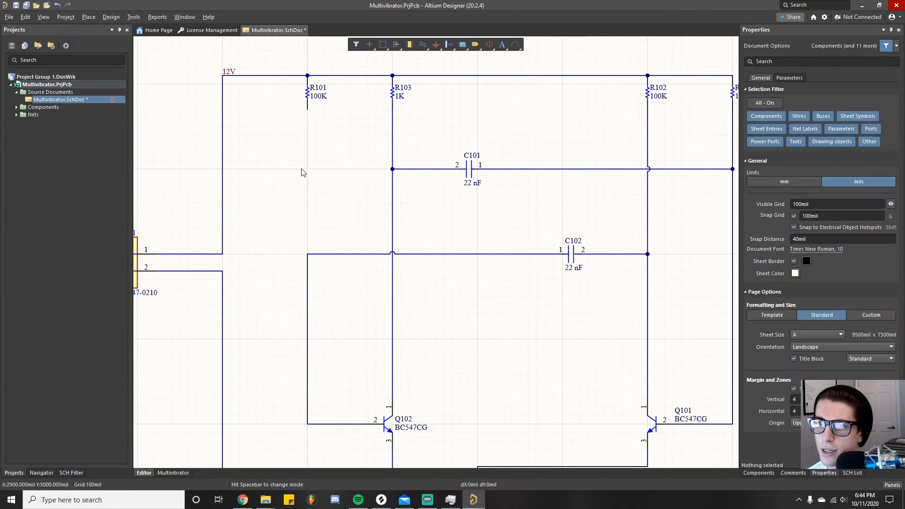
Validate the Multivibrator PCB project with R101's lower pin disconnected, running the validation twice.
{"action": "left_click", "coordinate": [64, 19]}
{"action": "left_click", "coordinate": [81, 29]}
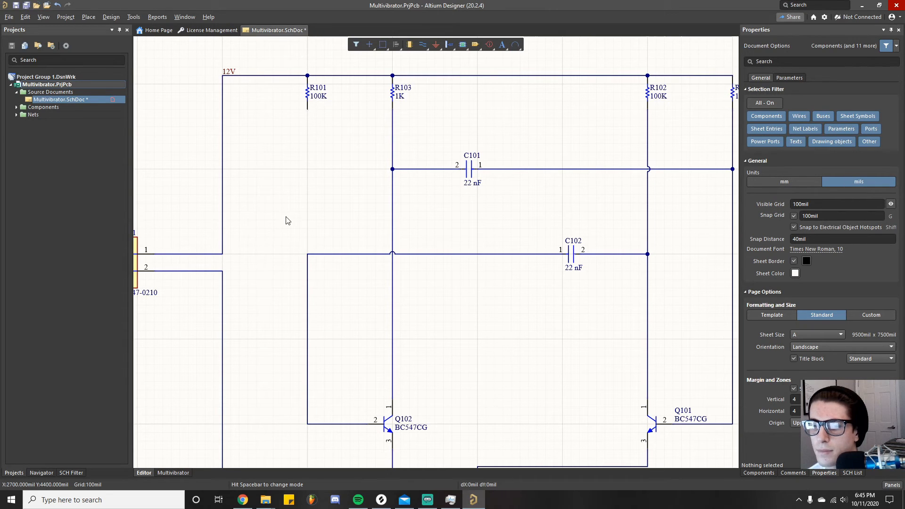
{"action": "scroll", "coordinate": [288, 220], "scroll_direction": "down", "scroll_amount": 2, "text": "ctrl"}
{"action": "right_click_drag", "start_coordinate": [287, 218], "coordinate": [323, 198]}
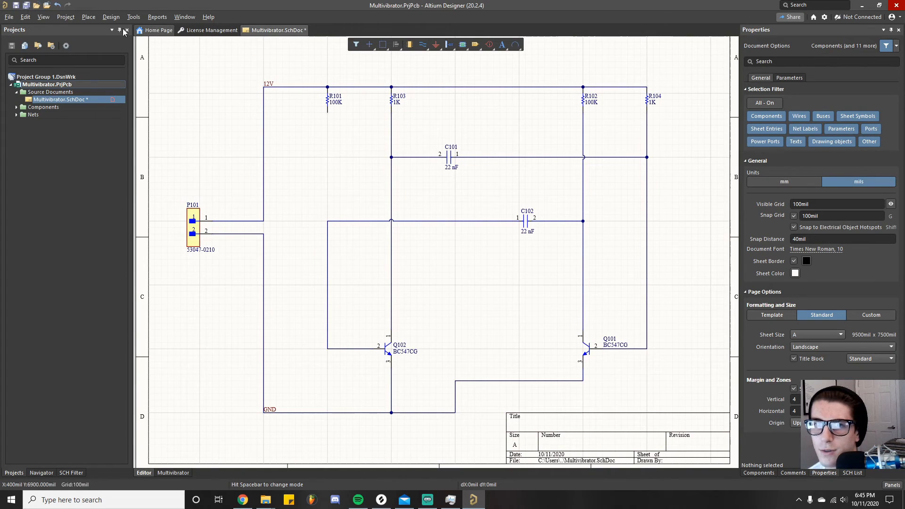
{"action": "left_click", "coordinate": [59, 17]}
{"action": "left_click", "coordinate": [82, 28]}
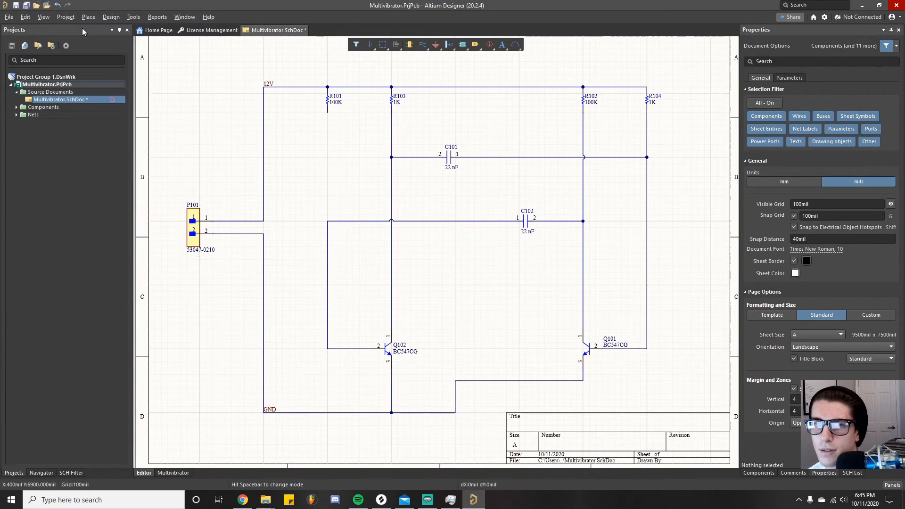
{"action": "left_click", "coordinate": [69, 18]}
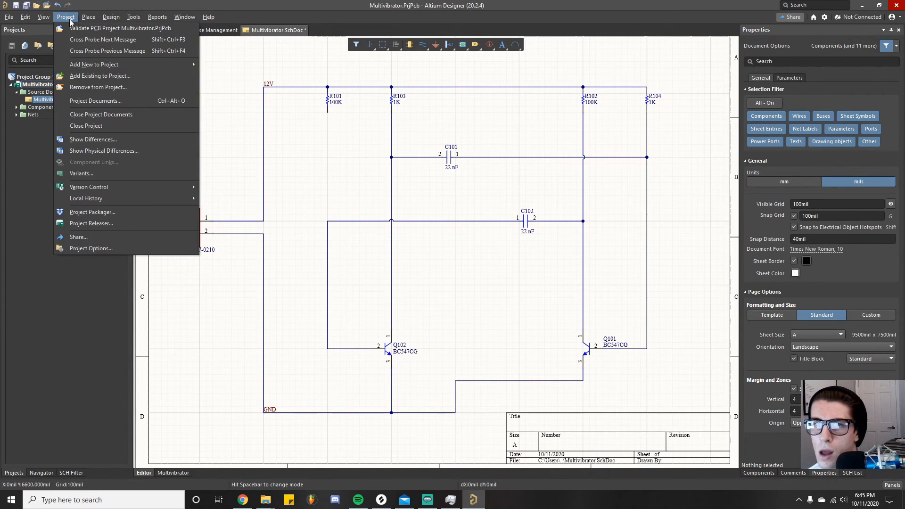
{"action": "left_click", "coordinate": [323, 157]}
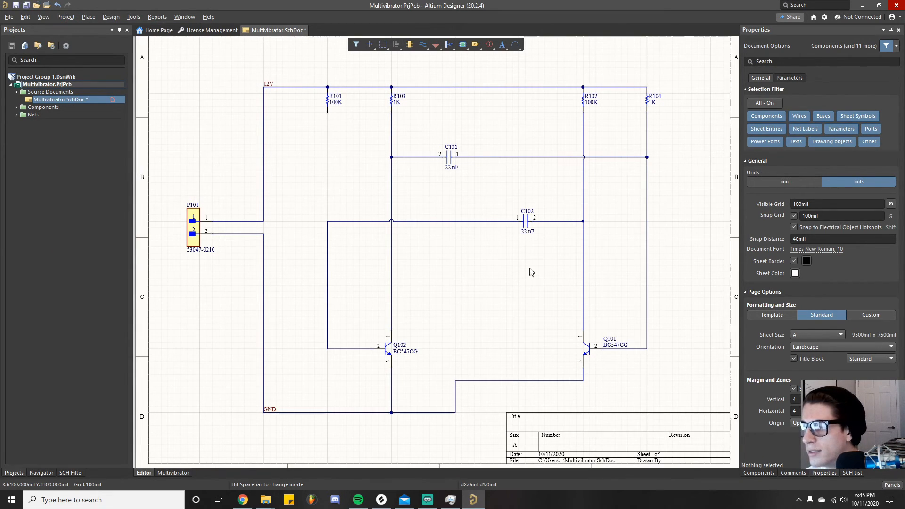
Show the Messages list, bring it into view over the schematic, read the compile messages and close it.
{"action": "left_click", "coordinate": [892, 485]}
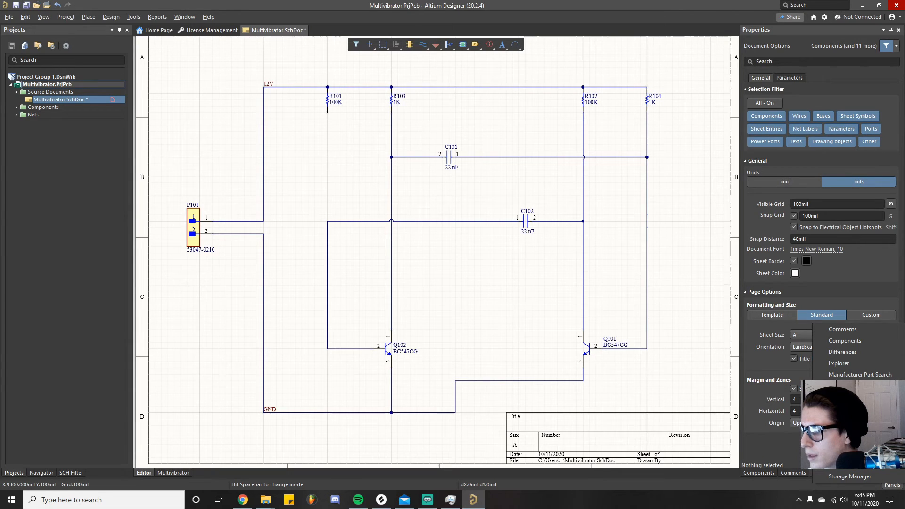
{"action": "left_click", "coordinate": [840, 418]}
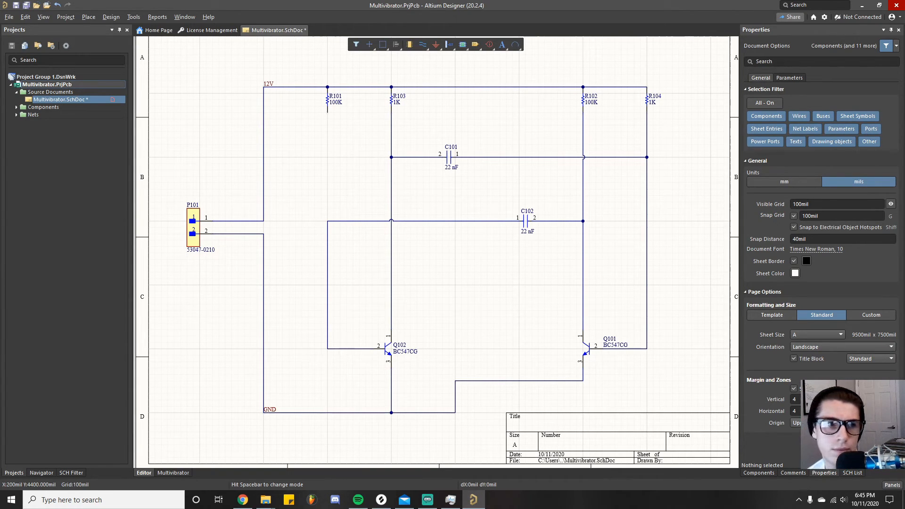
{"action": "left_click_drag", "start_coordinate": [904, 147], "coordinate": [394, 150]}
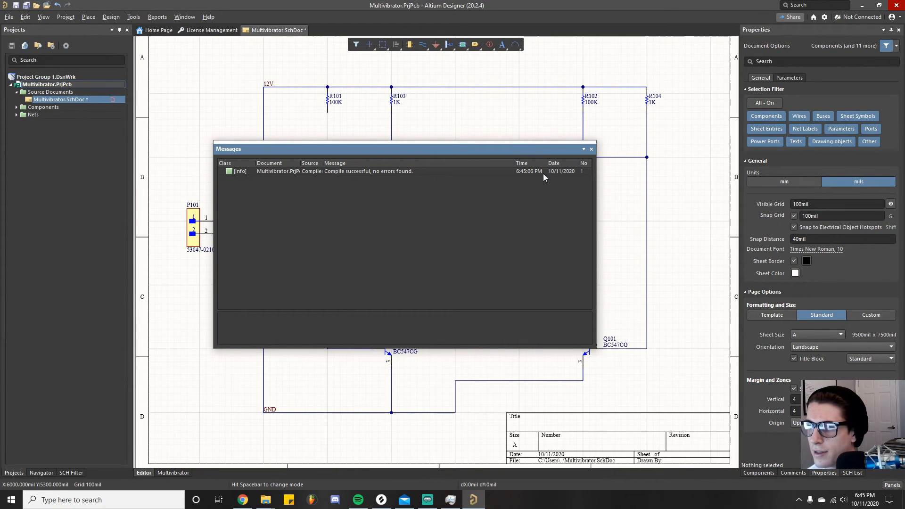
{"action": "left_click", "coordinate": [590, 149]}
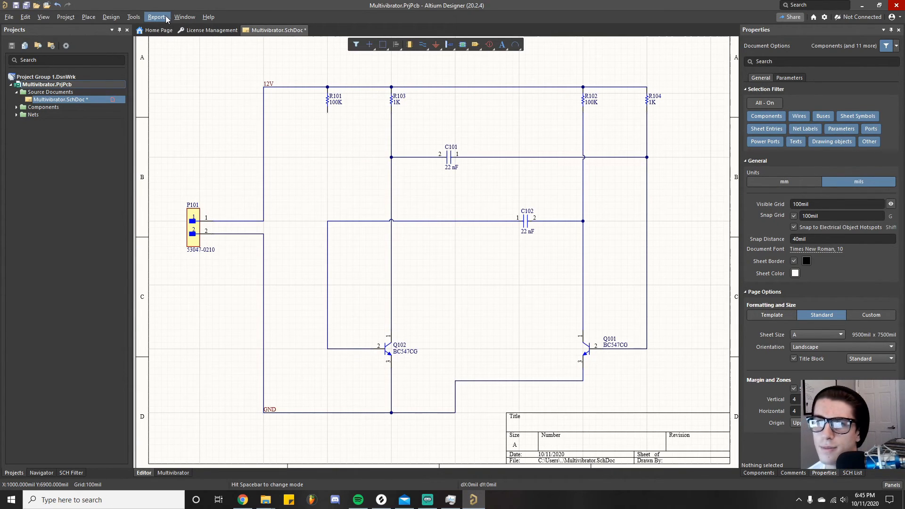
Set unconnected passive pins to report an Error in the project's Connection Matrix and accept the options.
{"action": "left_click", "coordinate": [67, 17]}
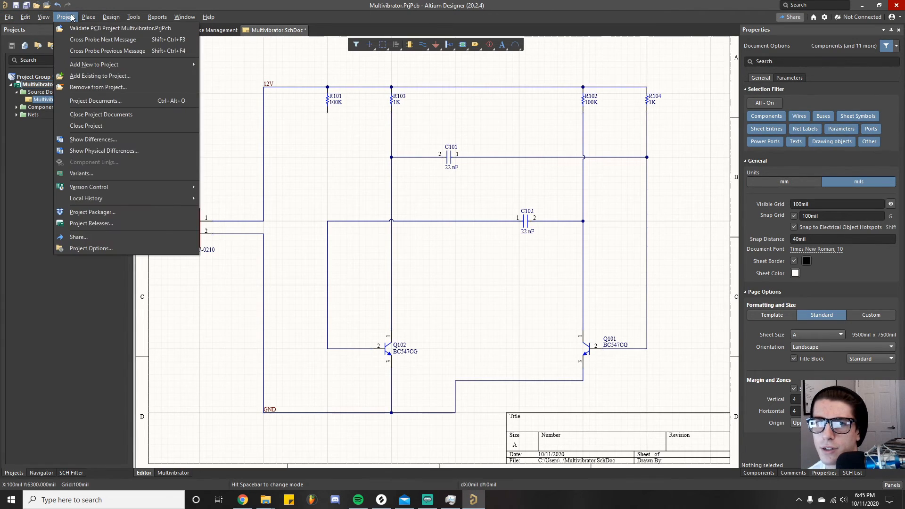
{"action": "left_click", "coordinate": [90, 248]}
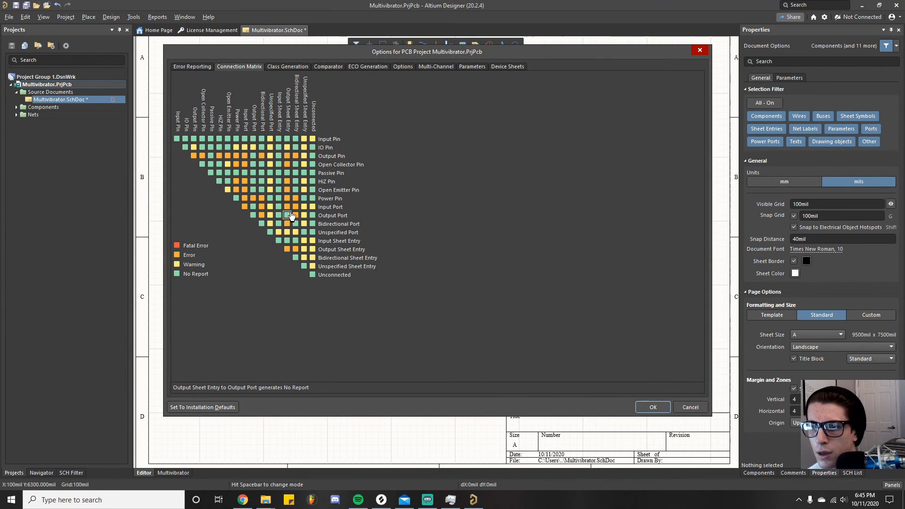
{"action": "left_click", "coordinate": [312, 174]}
{"action": "left_click", "coordinate": [312, 173]}
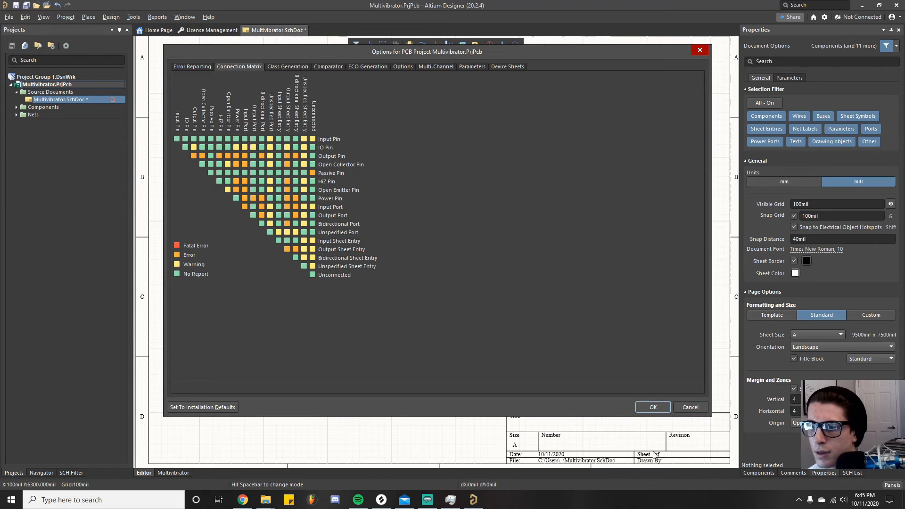
{"action": "left_click", "coordinate": [652, 406]}
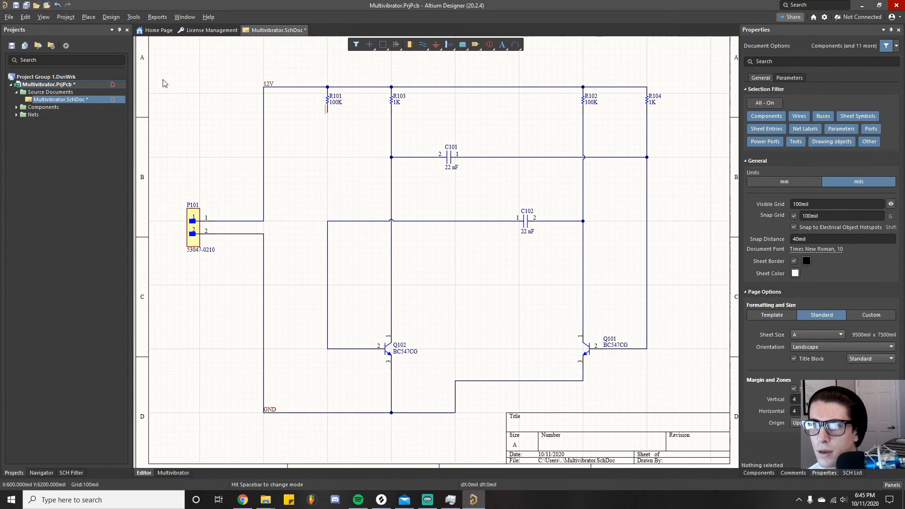
Validate the Multivibrator PCB project again with the changed Connection Matrix.
{"action": "scroll", "coordinate": [328, 134], "scroll_direction": "up", "scroll_amount": 1, "text": "ctrl"}
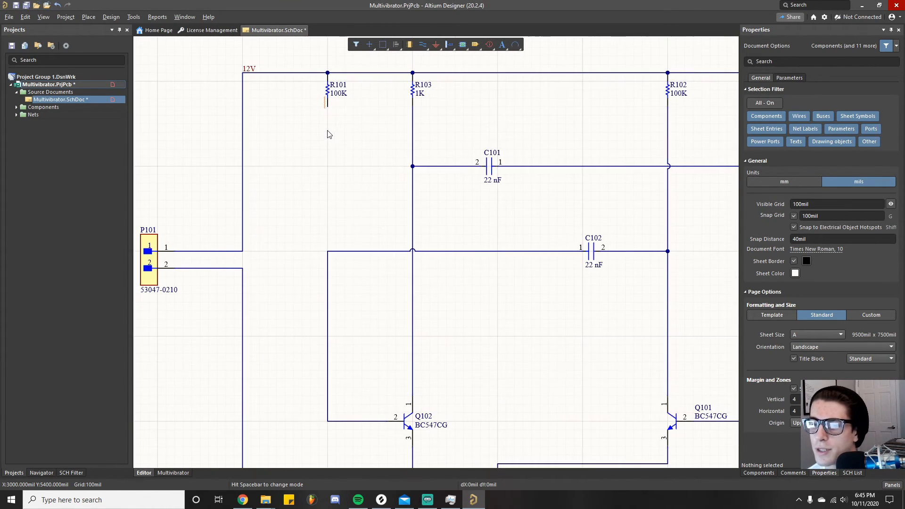
{"action": "scroll", "coordinate": [341, 186], "scroll_direction": "down", "scroll_amount": 1, "text": "ctrl"}
{"action": "right_click_drag", "start_coordinate": [324, 167], "coordinate": [306, 154]}
{"action": "left_click", "coordinate": [65, 17]}
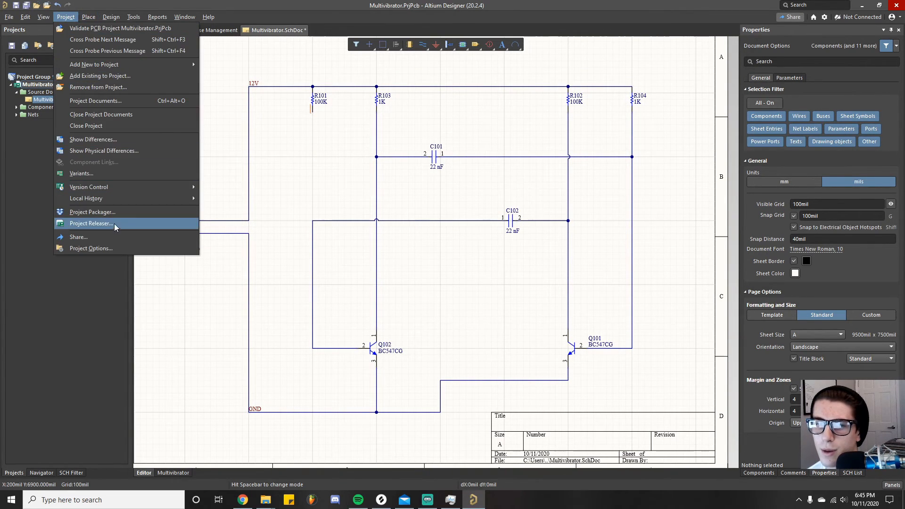
{"action": "left_click", "coordinate": [113, 29]}
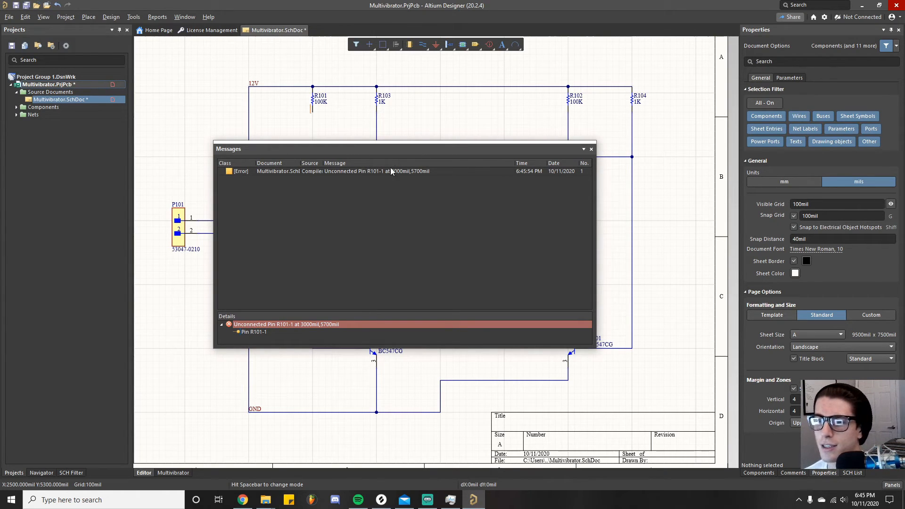
Widen the message columns, expand the error details, locate Pin R101-1 on the schematic and close the messages.
{"action": "mouse_move", "coordinate": [302, 163]}
{"action": "left_mouse_down"}
{"action": "mouse_move", "coordinate": [357, 163]}
{"action": "mouse_move", "coordinate": [316, 161]}
{"action": "left_mouse_up"}
{"action": "left_click_drag", "start_coordinate": [255, 163], "coordinate": [262, 163]}
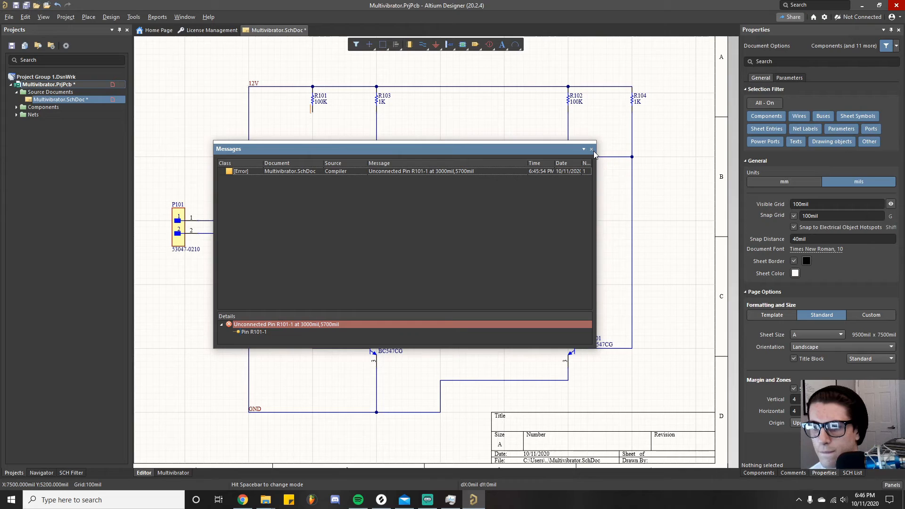
{"action": "double_click", "coordinate": [256, 324]}
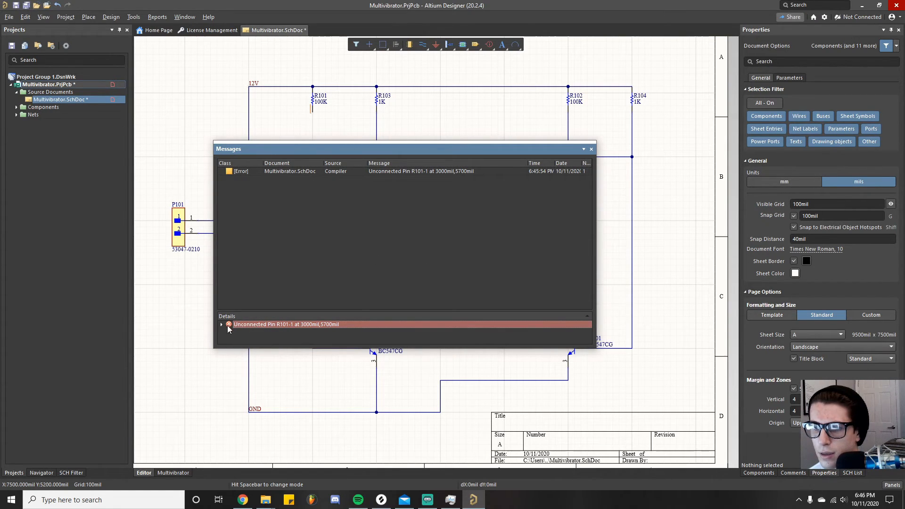
{"action": "left_click", "coordinate": [220, 325]}
{"action": "left_click", "coordinate": [253, 331]}
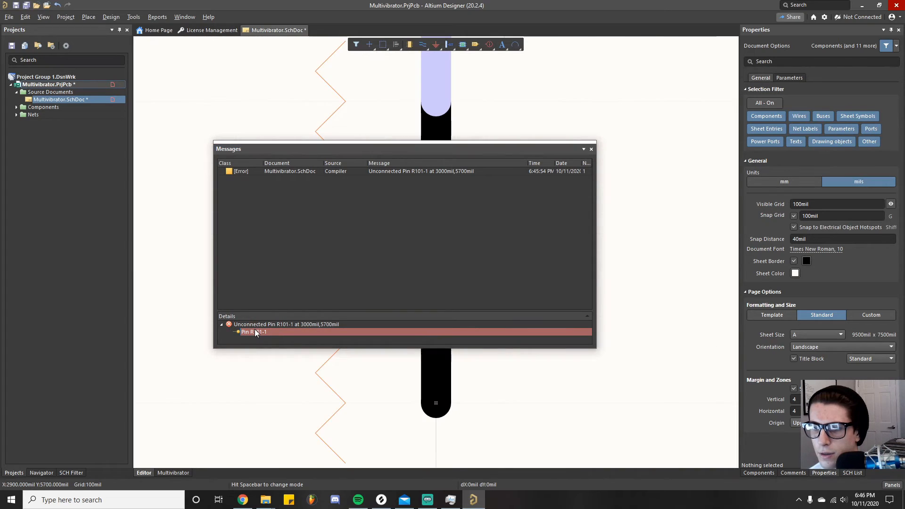
{"action": "left_click", "coordinate": [591, 150]}
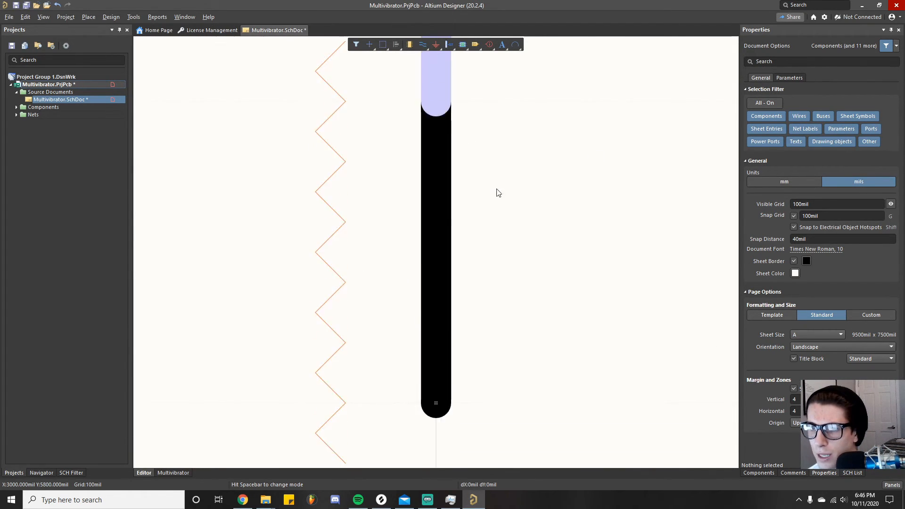
Redraw the missing wire from R101's lower pin straight down to the corner of the wire leading to C102.
{"action": "scroll", "coordinate": [509, 211], "scroll_direction": "down", "scroll_amount": 6, "text": "ctrl"}
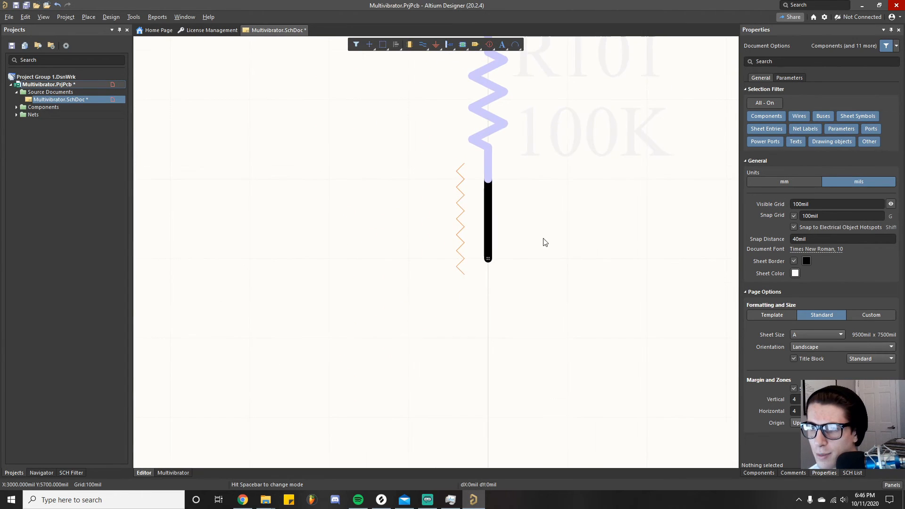
{"action": "scroll", "coordinate": [404, 207], "scroll_direction": "down", "scroll_amount": 6, "text": "ctrl"}
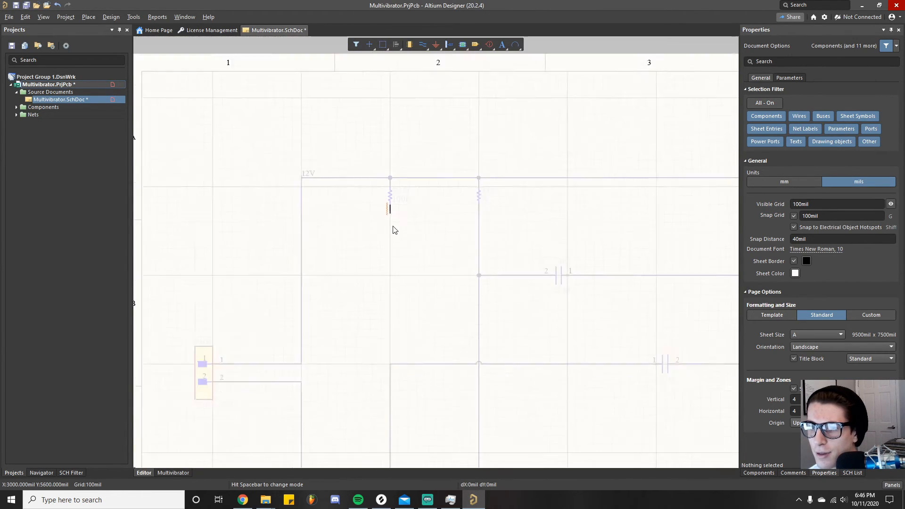
{"action": "scroll", "coordinate": [388, 285], "scroll_direction": "up", "scroll_amount": 2, "text": "ctrl"}
{"action": "key", "text": "p"}
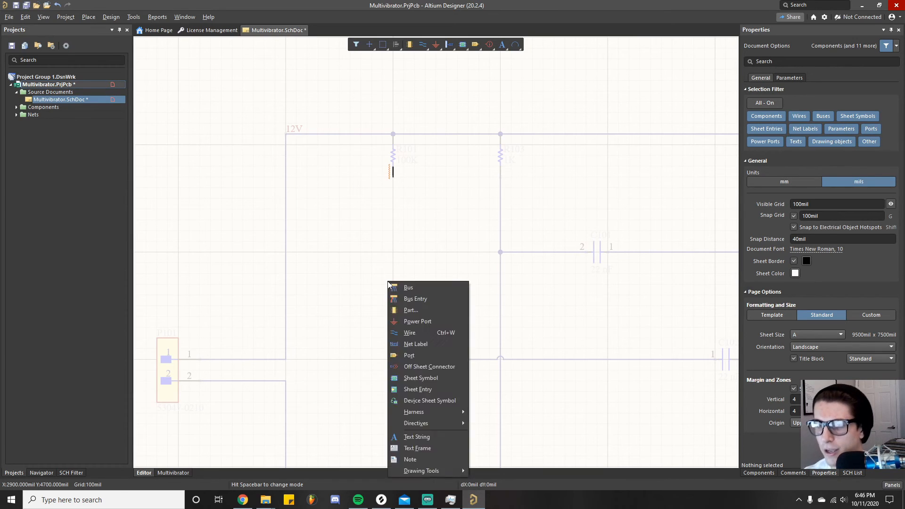
{"action": "key", "text": "w"}
{"action": "left_click", "coordinate": [393, 179]}
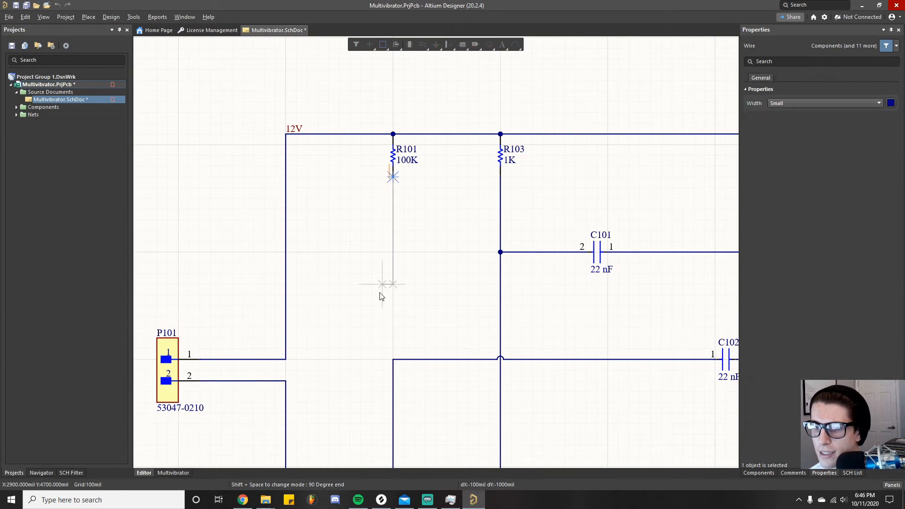
{"action": "left_click", "coordinate": [393, 359]}
{"action": "right_click", "coordinate": [439, 273]}
{"action": "left_click", "coordinate": [246, 141]}
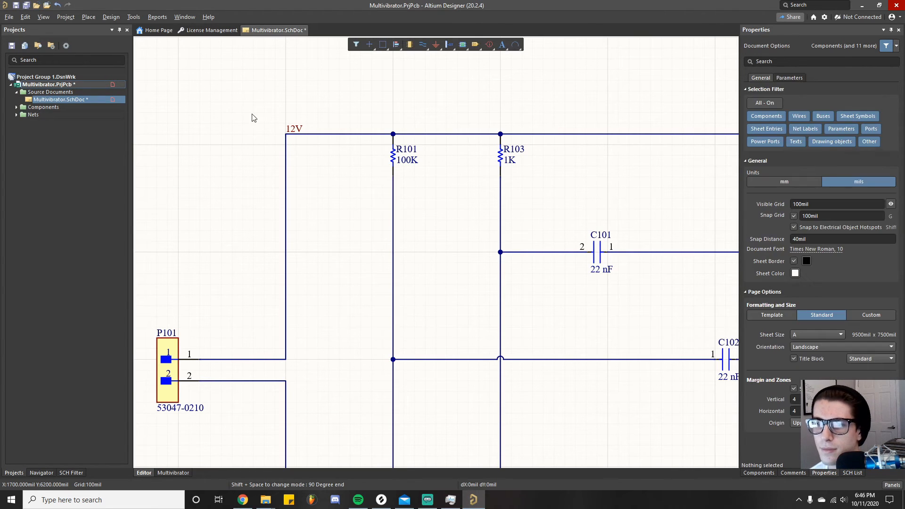
Validate the Multivibrator PCB project, show the Messages list to read the compile result and close it.
{"action": "left_click", "coordinate": [68, 20]}
{"action": "left_click", "coordinate": [86, 30]}
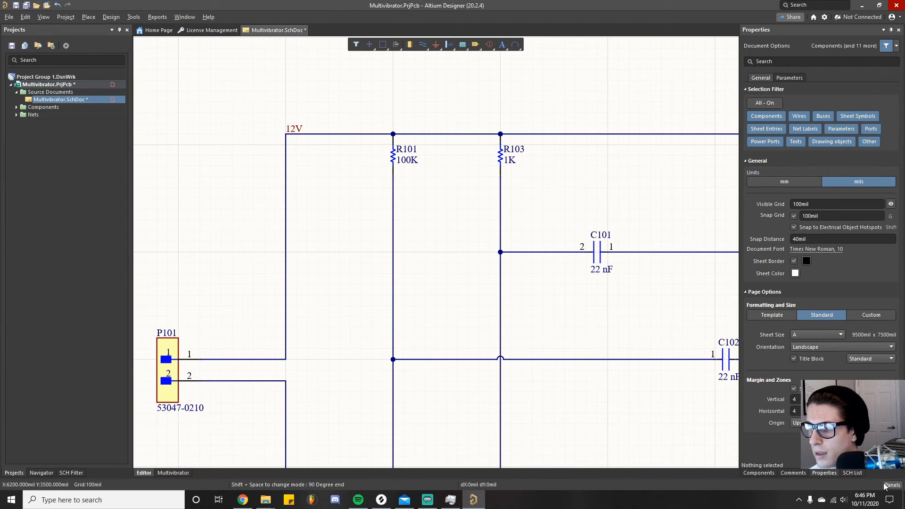
{"action": "left_click", "coordinate": [860, 473]}
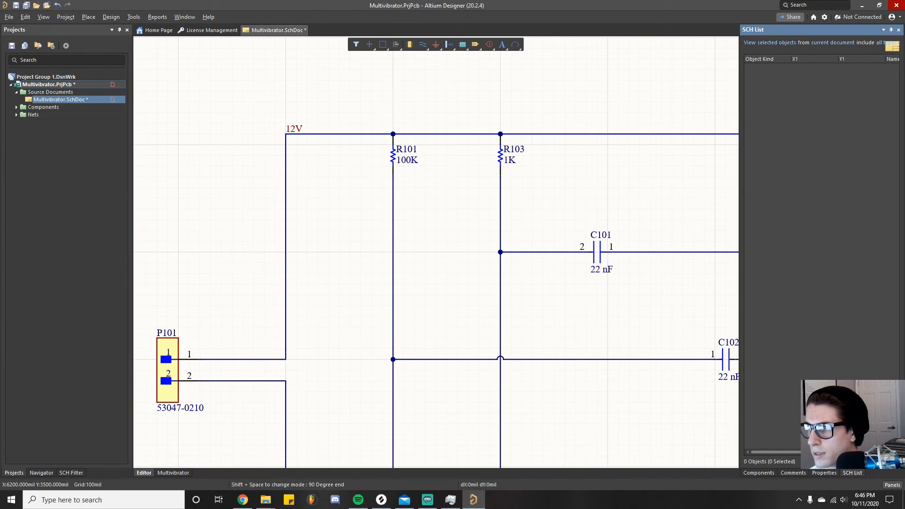
{"action": "left_click", "coordinate": [890, 485]}
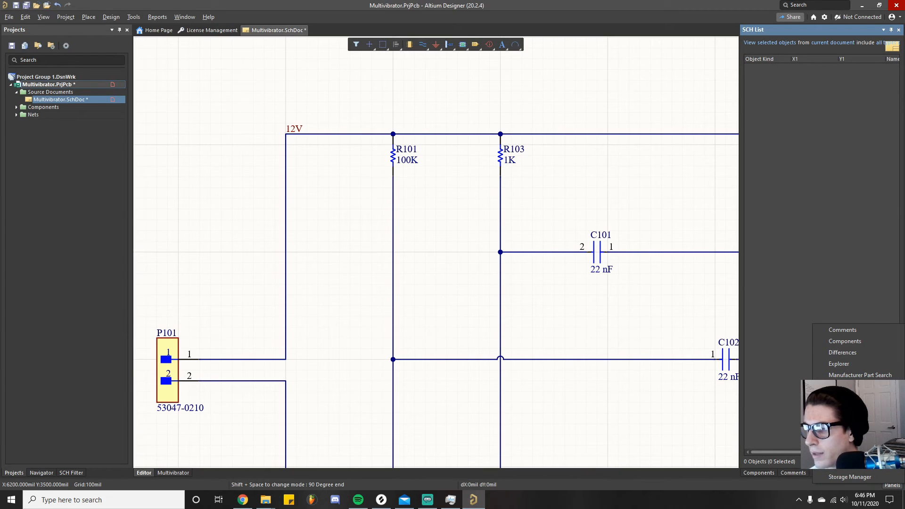
{"action": "left_click", "coordinate": [844, 386]}
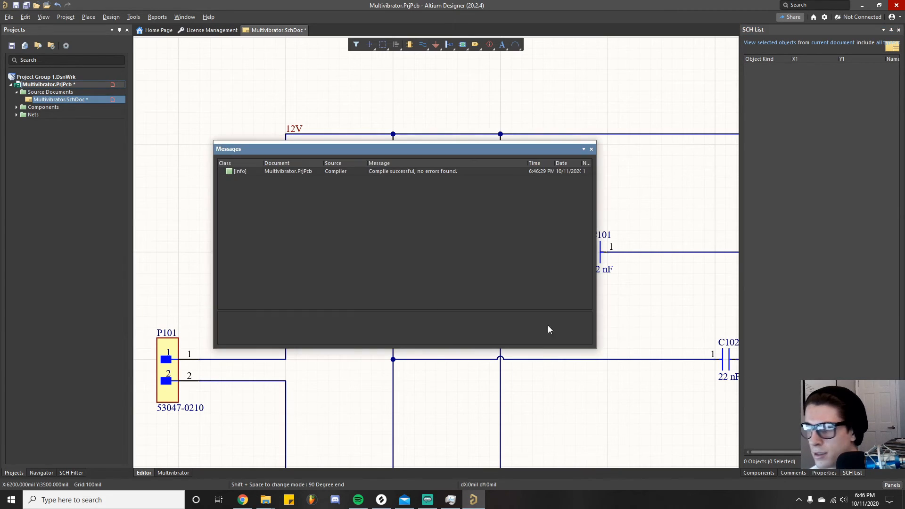
{"action": "left_click", "coordinate": [591, 150]}
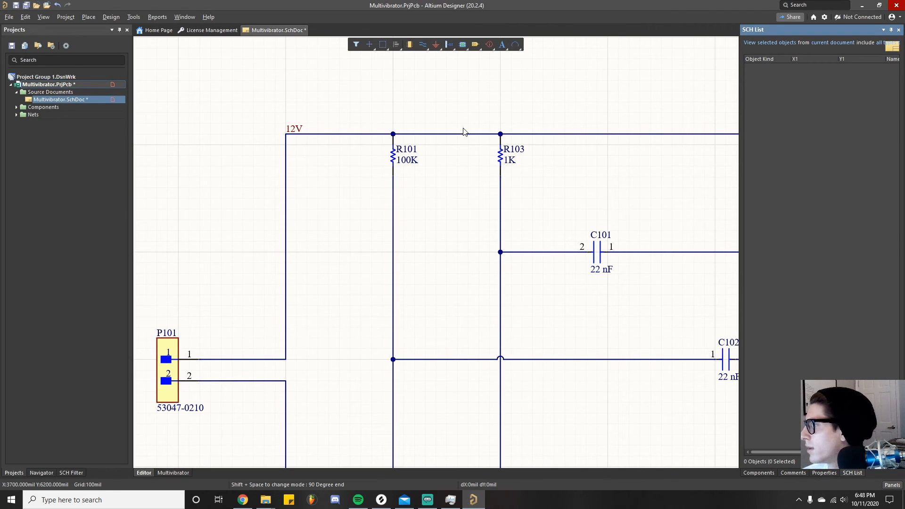
Reduce the highlight zoom level in the System – Navigation preferences to about midway between Far and Close and apply it.
{"action": "left_click", "coordinate": [127, 18]}
{"action": "left_click", "coordinate": [178, 201]}
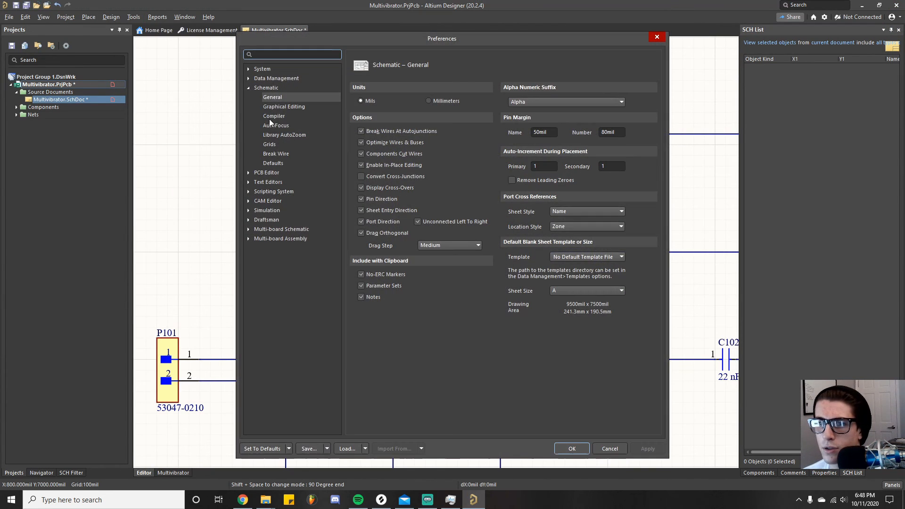
{"action": "left_click", "coordinate": [247, 87]}
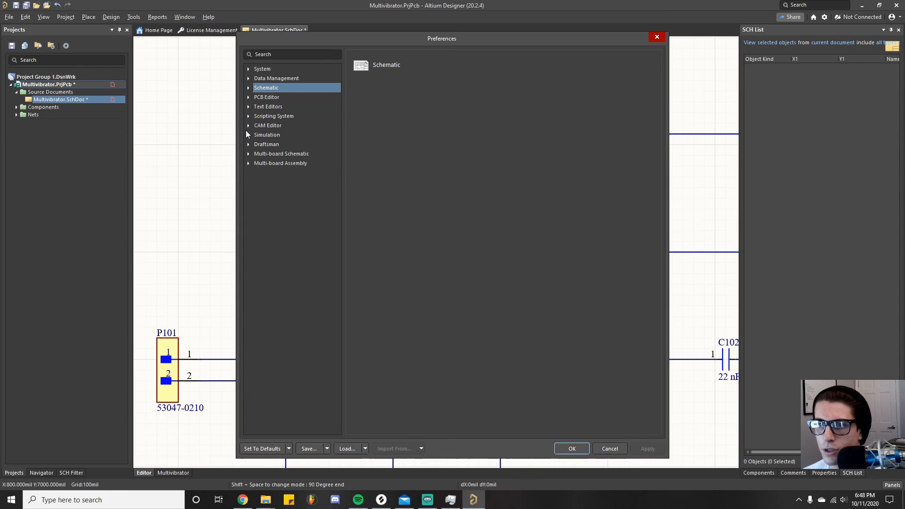
{"action": "left_click", "coordinate": [248, 88]}
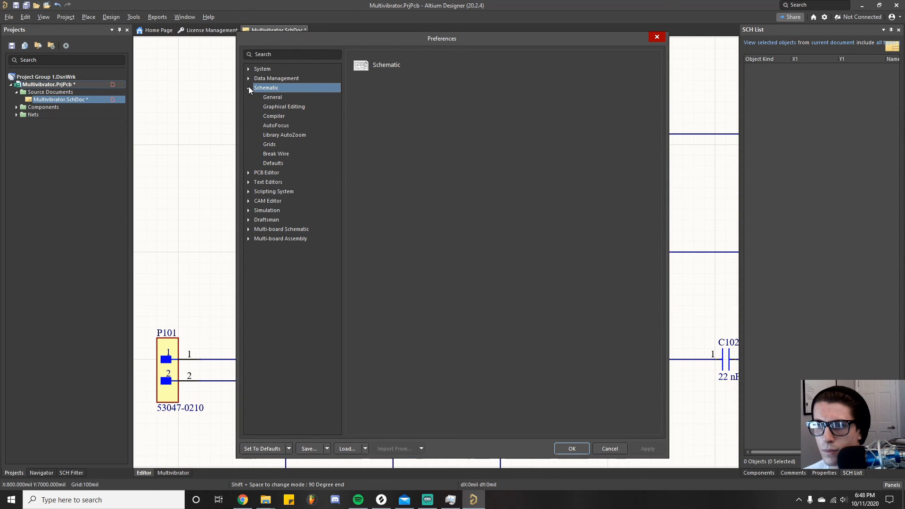
{"action": "left_click", "coordinate": [247, 69]}
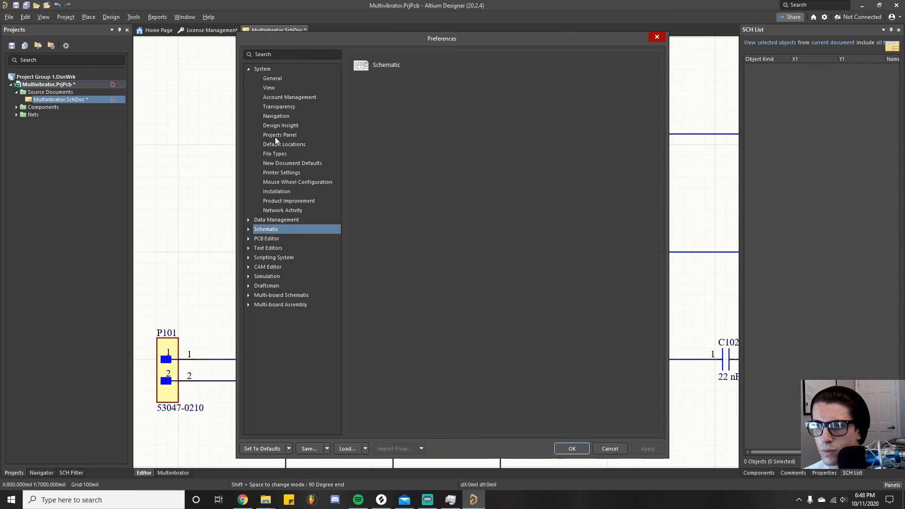
{"action": "left_click", "coordinate": [276, 116]}
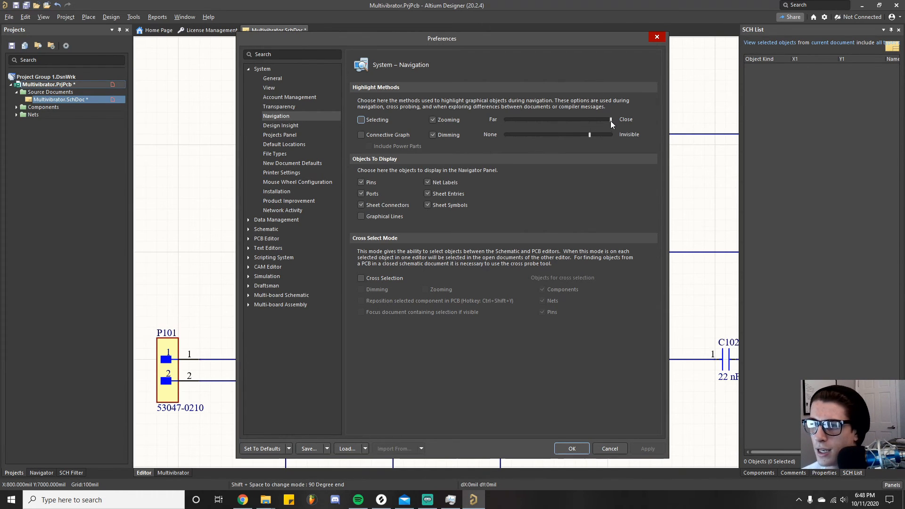
{"action": "left_click_drag", "start_coordinate": [611, 121], "coordinate": [558, 125]}
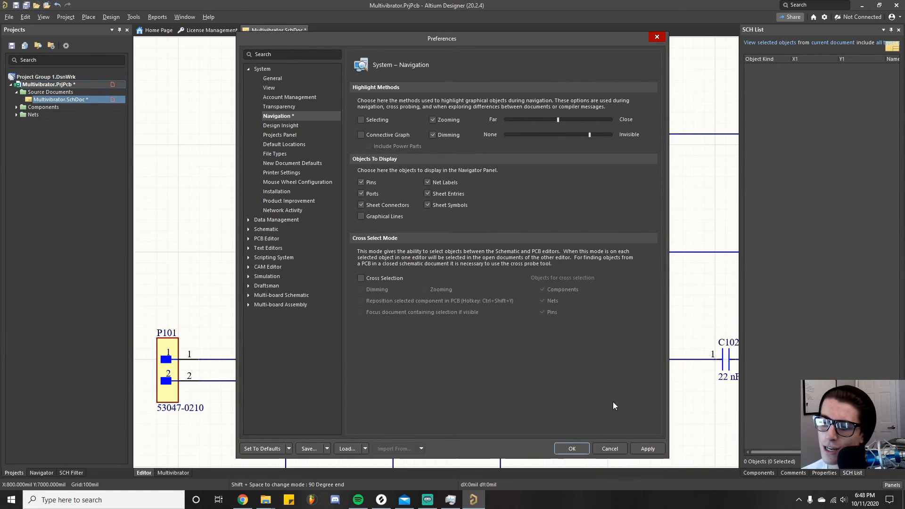
{"action": "left_click", "coordinate": [647, 448]}
{"action": "left_click", "coordinate": [577, 447]}
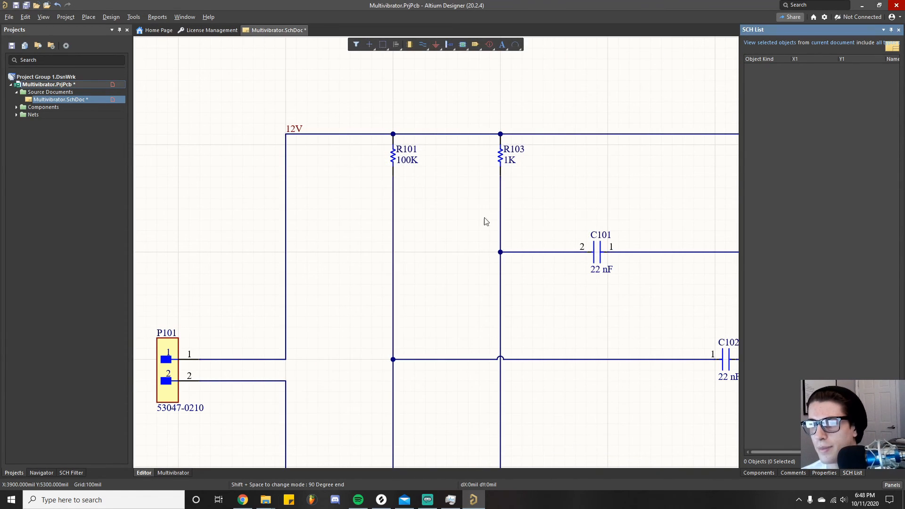
Delete the vertical wire between R101's lower pin and the junction on the C102 wire.
{"action": "right_click_drag", "start_coordinate": [490, 223], "coordinate": [384, 182]}
{"action": "left_click", "coordinate": [335, 169]}
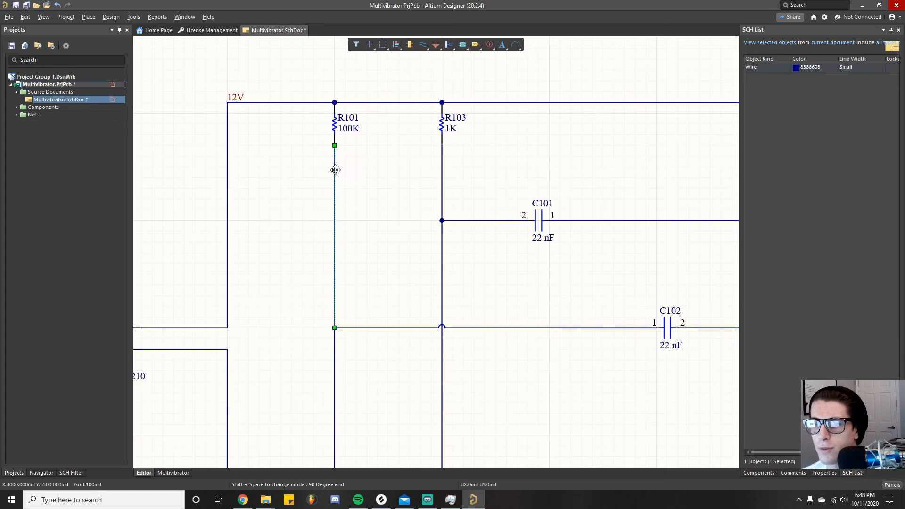
{"action": "key", "text": "Delete"}
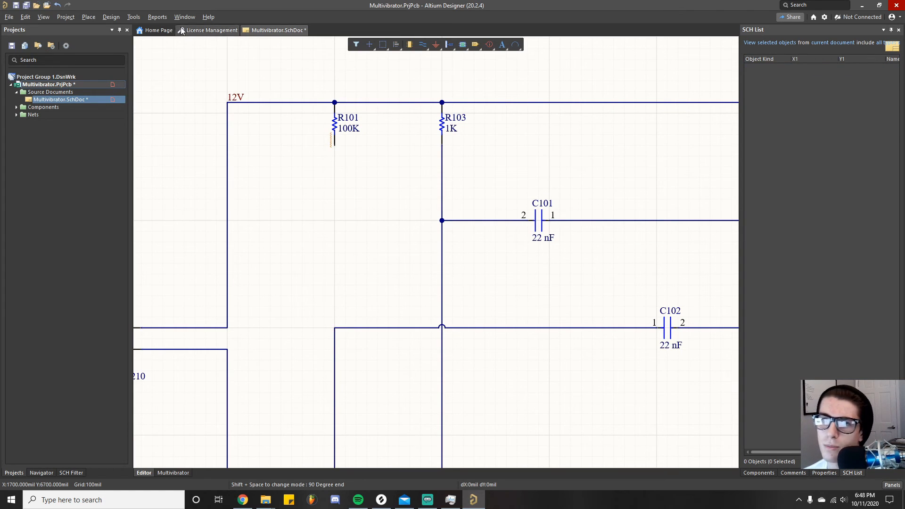
Validate the Multivibrator PCB project, locate Pin R101-1 on the schematic from the error details and close the messages.
{"action": "left_click", "coordinate": [70, 18]}
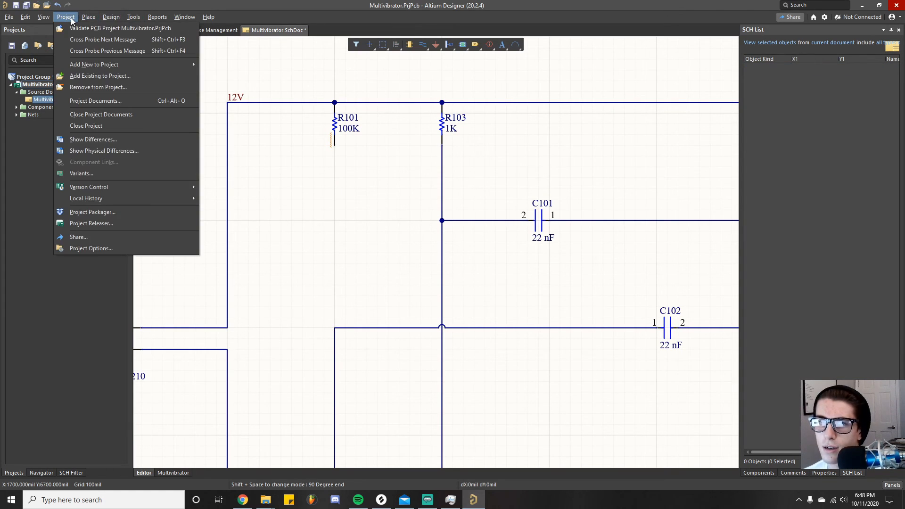
{"action": "left_click", "coordinate": [80, 29]}
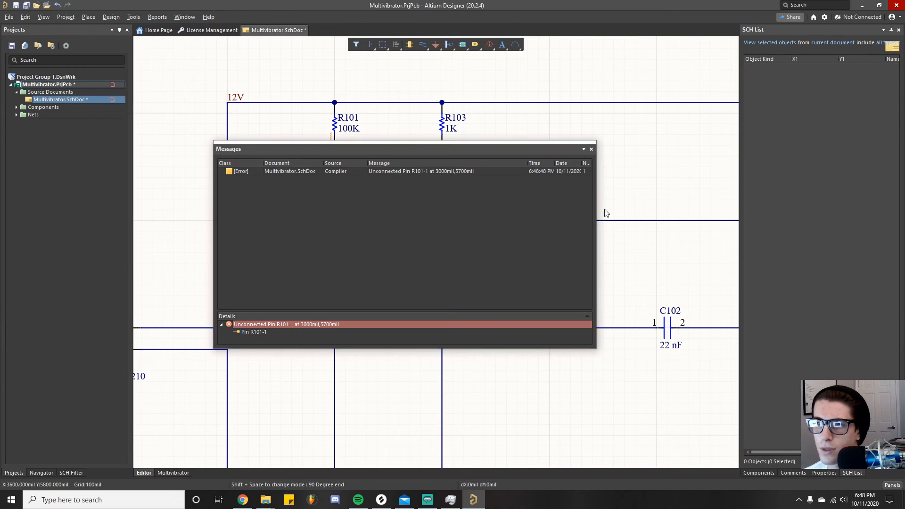
{"action": "left_click", "coordinate": [271, 332]}
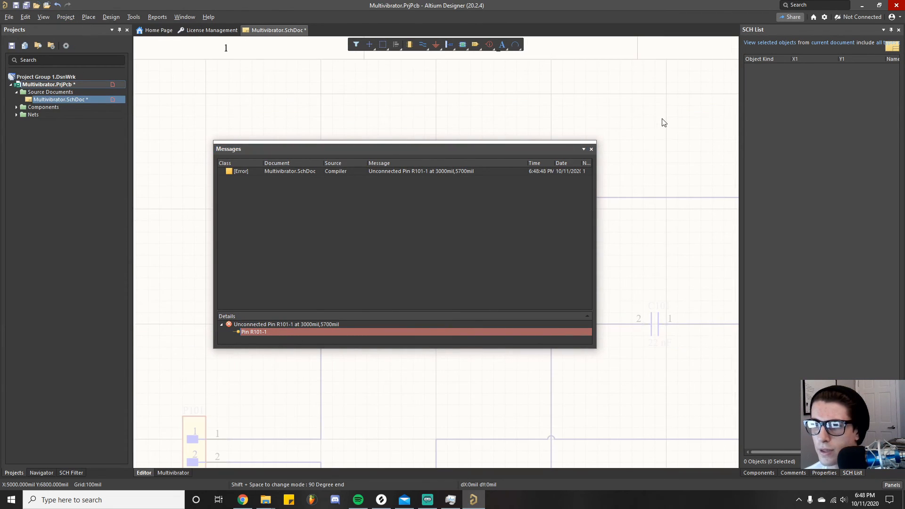
{"action": "left_click", "coordinate": [590, 149]}
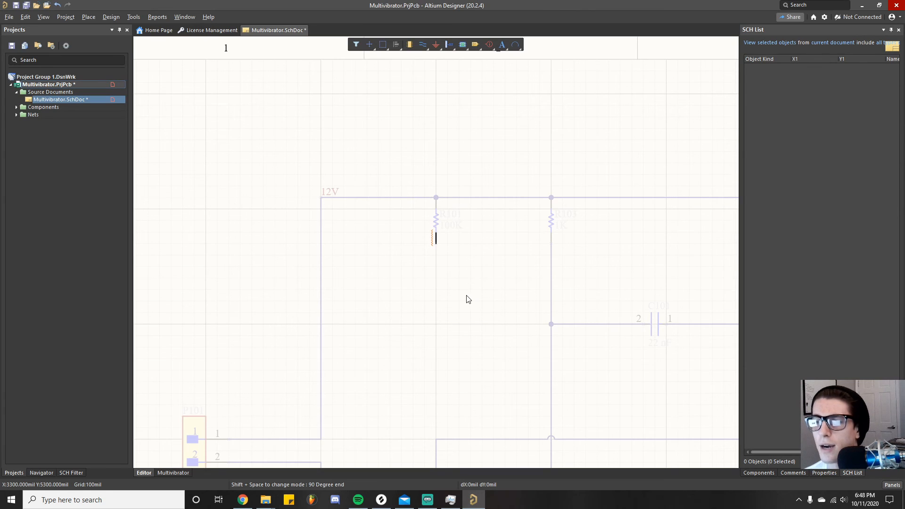
Reconnect R101's lower pin to the C102 wire with a straight vertical wire.
{"action": "scroll", "coordinate": [466, 298], "scroll_direction": "up", "scroll_amount": 2, "text": "ctrl"}
{"action": "right_click_drag", "start_coordinate": [476, 262], "coordinate": [470, 155]}
{"action": "scroll", "coordinate": [469, 155], "scroll_direction": "down", "scroll_amount": 1, "text": "ctrl"}
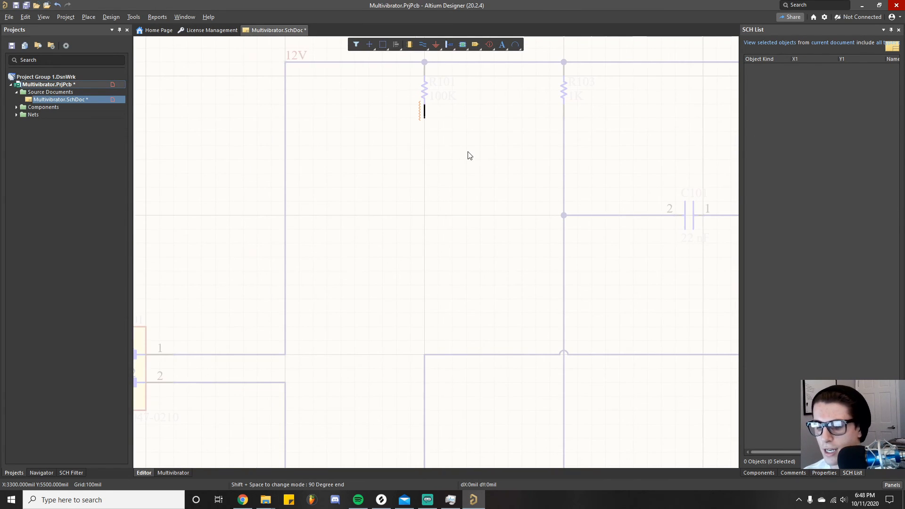
{"action": "key", "text": "p"}
{"action": "key", "text": "w"}
{"action": "left_click", "coordinate": [424, 117]}
{"action": "left_click", "coordinate": [424, 354]}
{"action": "key", "text": "Escape"}
{"action": "scroll", "coordinate": [480, 203], "scroll_direction": "down", "scroll_amount": 1, "text": "ctrl"}
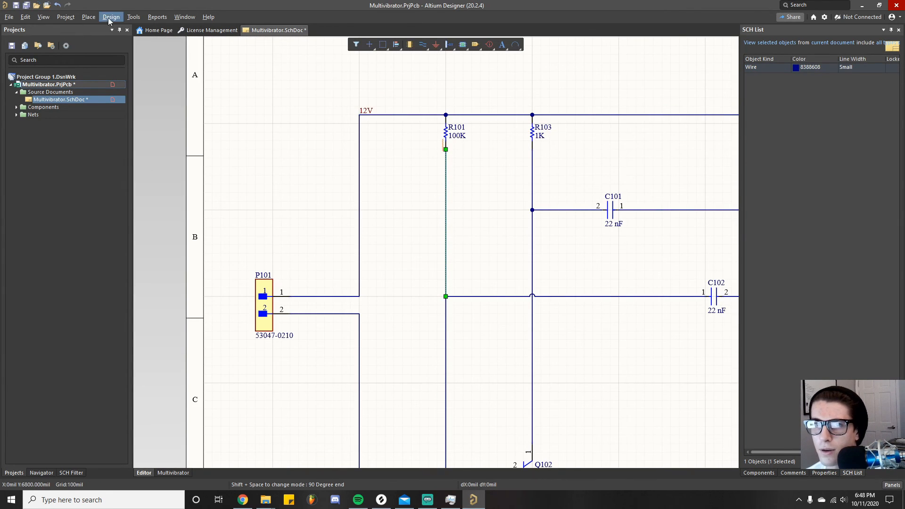
Validate the project after rewiring R101, close the Messages list and deselect the new wire.
{"action": "left_click", "coordinate": [66, 18]}
{"action": "left_click", "coordinate": [70, 27]}
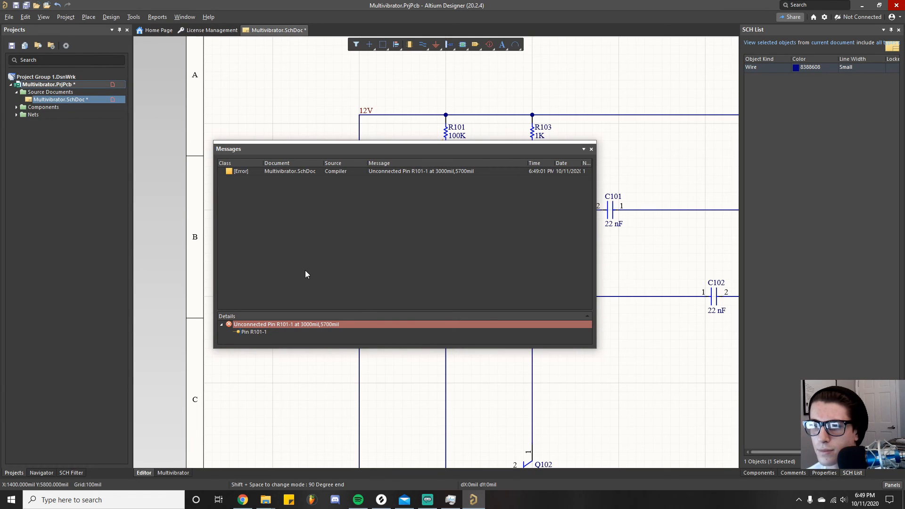
{"action": "left_click", "coordinate": [591, 150]}
{"action": "left_click", "coordinate": [494, 219]}
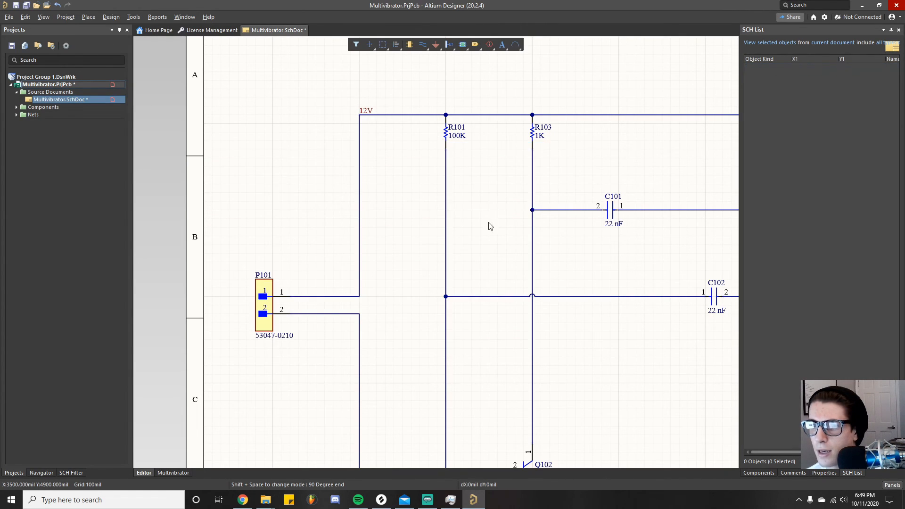
Validate the project once more with nothing selected, read the compile result in the Messages list and close it.
{"action": "left_click", "coordinate": [66, 17]}
{"action": "left_click", "coordinate": [84, 31]}
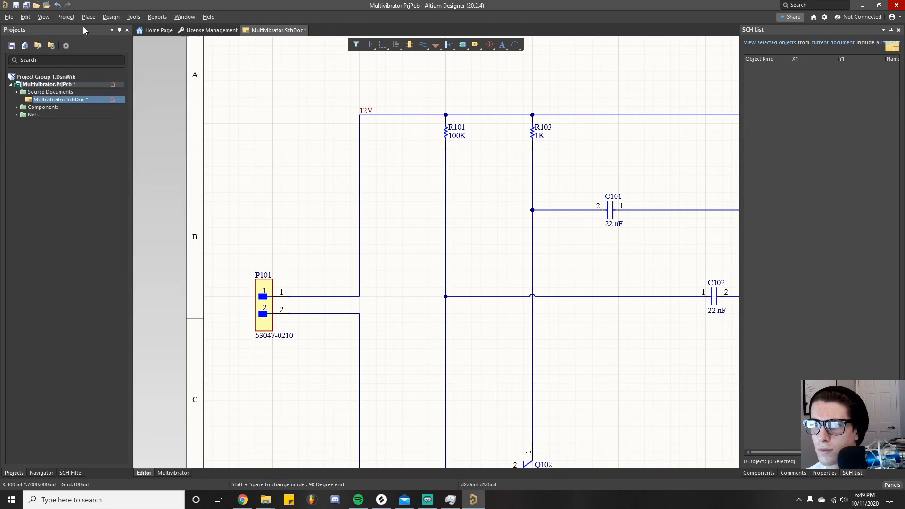
{"action": "left_click", "coordinate": [900, 488]}
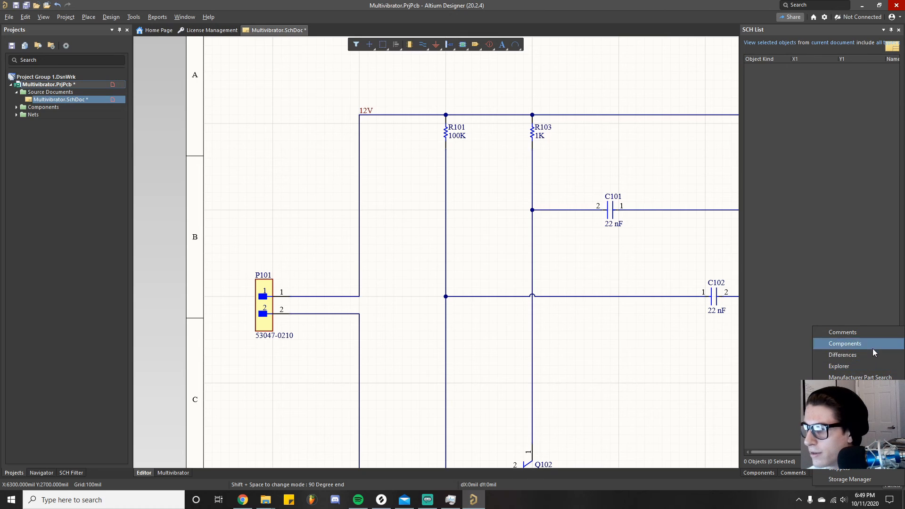
{"action": "left_click", "coordinate": [843, 389]}
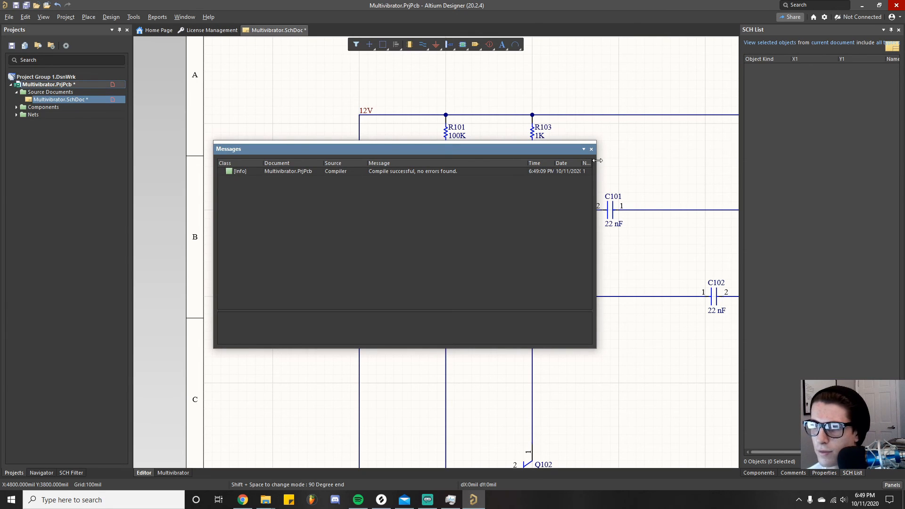
{"action": "left_click", "coordinate": [592, 149]}
Save the Multivibrator schematic document with the whole sheet in view.
{"action": "scroll", "coordinate": [471, 236], "scroll_direction": "down", "scroll_amount": 3, "text": "ctrl"}
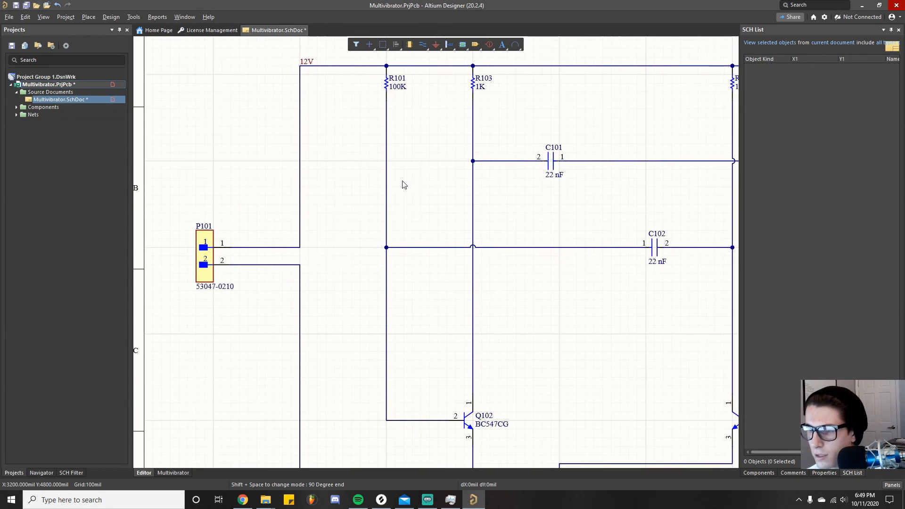
{"action": "right_click_drag", "start_coordinate": [515, 286], "coordinate": [474, 272]}
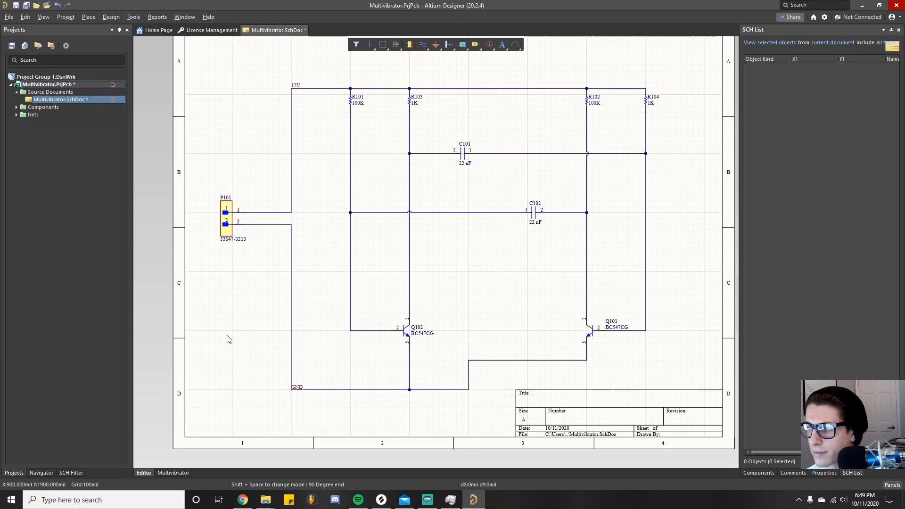
{"action": "scroll", "coordinate": [353, 242], "scroll_direction": "down", "scroll_amount": 3, "text": "ctrl"}
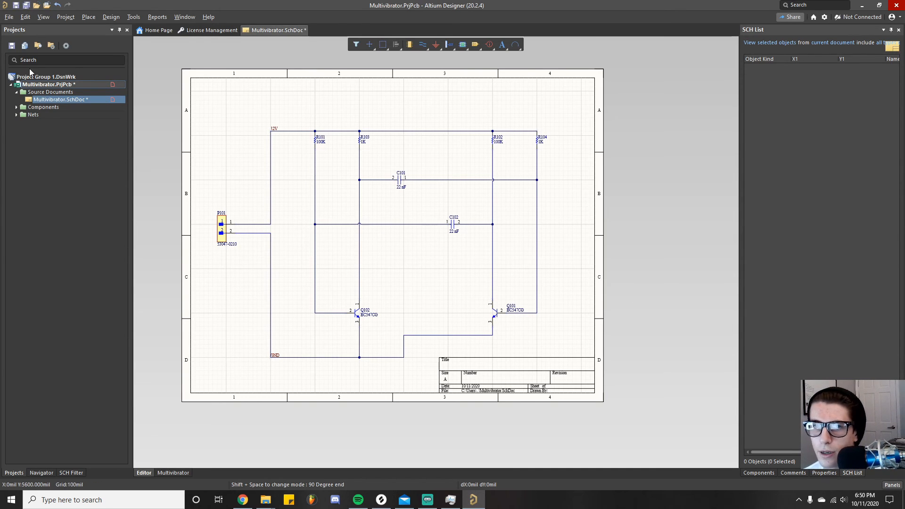
{"action": "key", "text": "ctrl+s"}
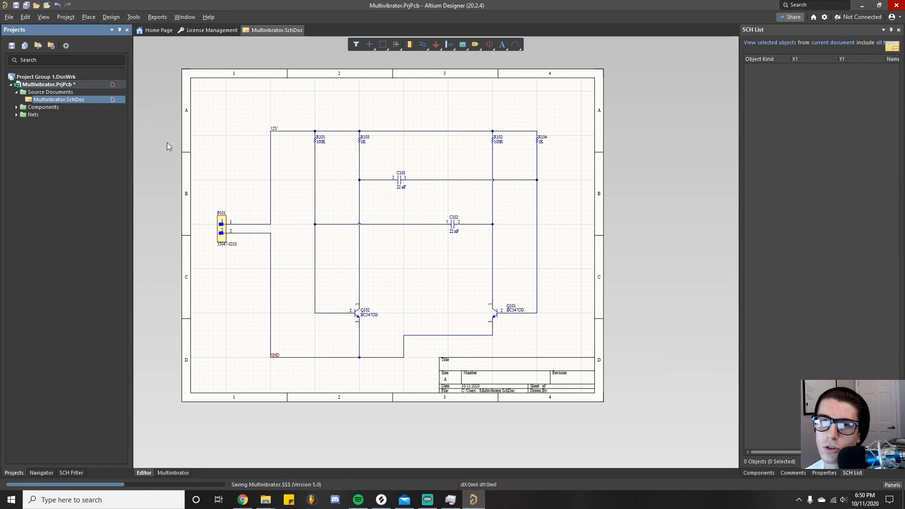
Save all remaining unsaved documents, including the Multivibrator PCB project.
{"action": "right_click", "coordinate": [80, 86]}
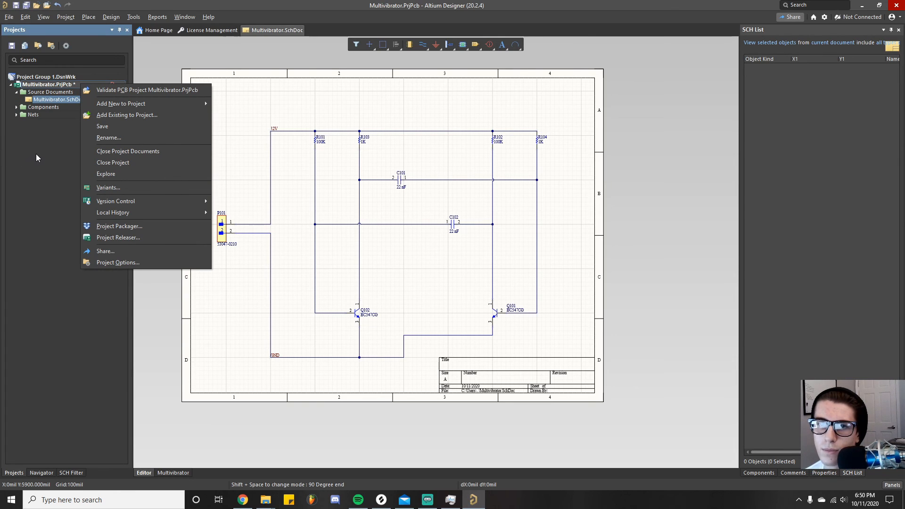
{"action": "left_click", "coordinate": [48, 154]}
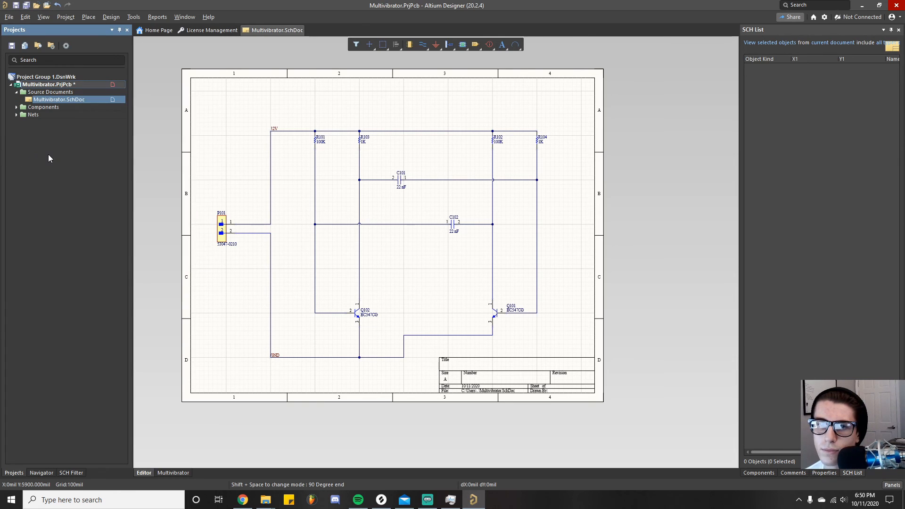
{"action": "right_click", "coordinate": [77, 84]}
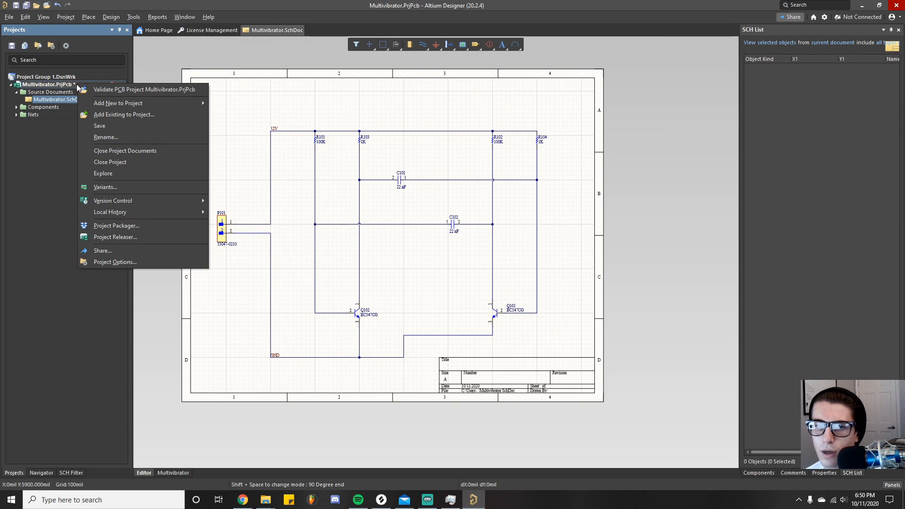
{"action": "left_click", "coordinate": [44, 143]}
{"action": "left_click", "coordinate": [9, 17]}
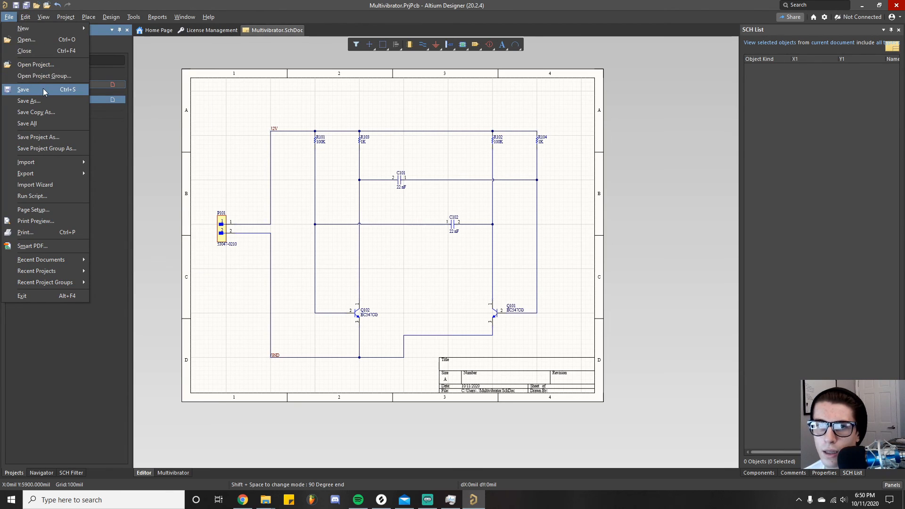
{"action": "left_click", "coordinate": [57, 124]}
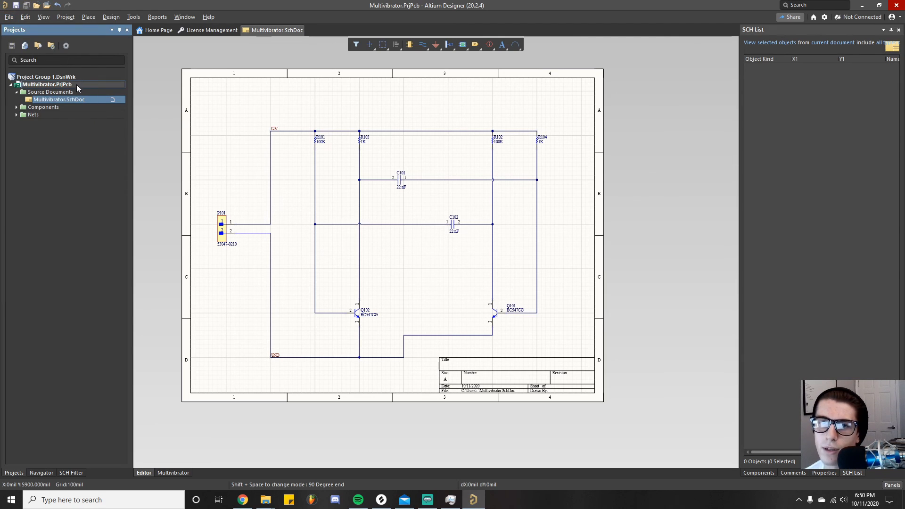
{"action": "left_click", "coordinate": [9, 18]}
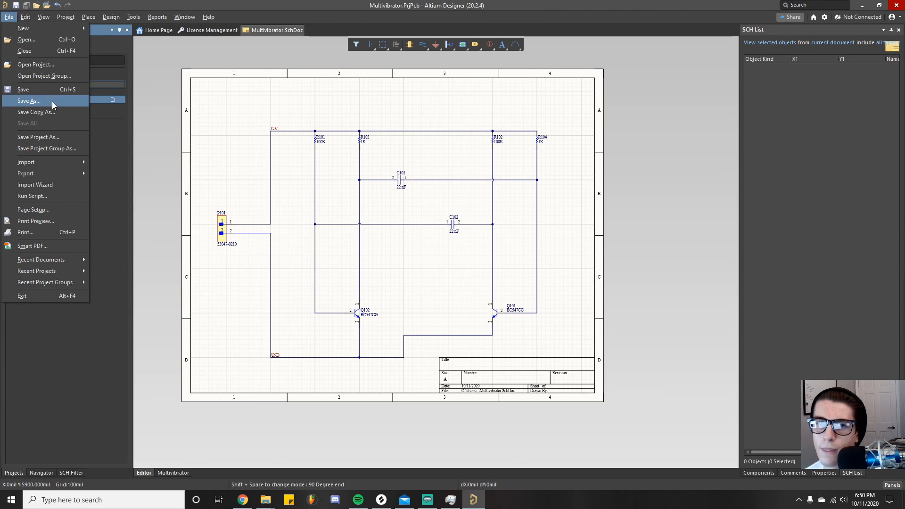
{"action": "left_click", "coordinate": [58, 152]}
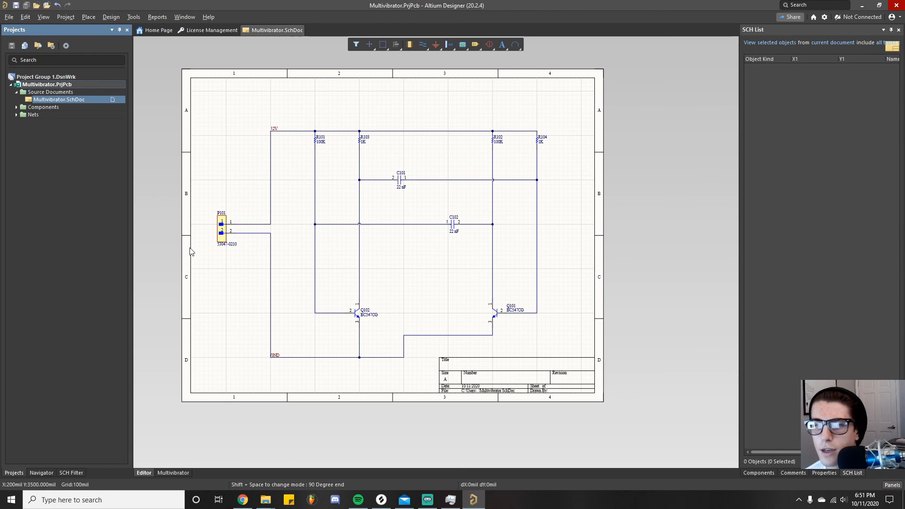
{"action": "right_click_drag", "start_coordinate": [619, 284], "coordinate": [620, 303]}
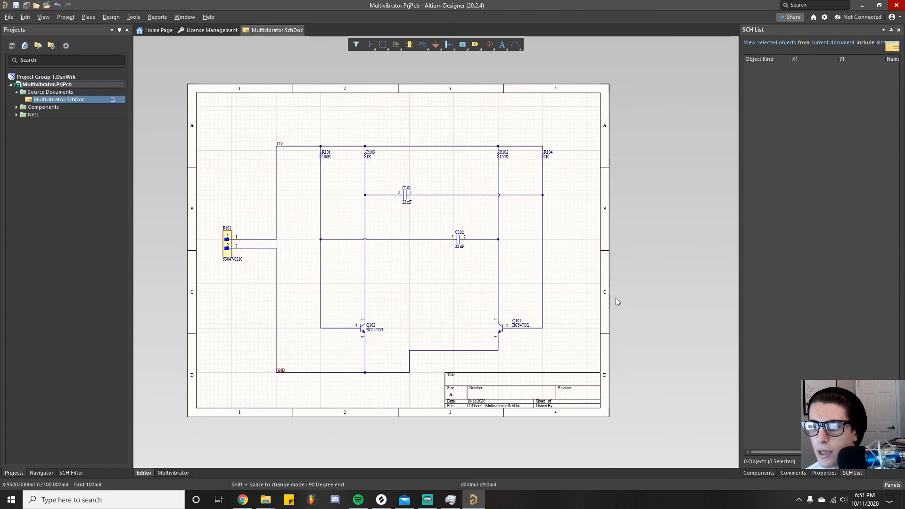
{"action": "scroll", "coordinate": [279, 230], "scroll_direction": "up", "scroll_amount": 1, "text": "ctrl"}
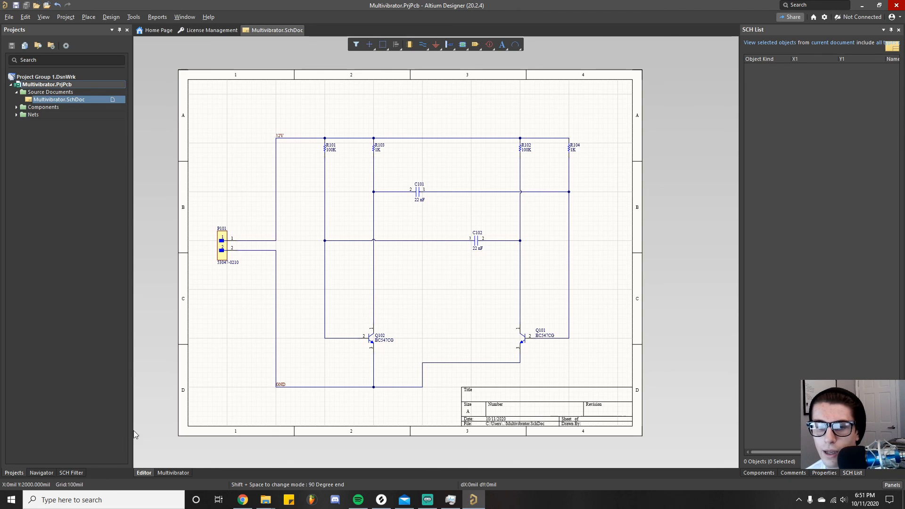
{"action": "right_click_drag", "start_coordinate": [237, 327], "coordinate": [228, 326]}
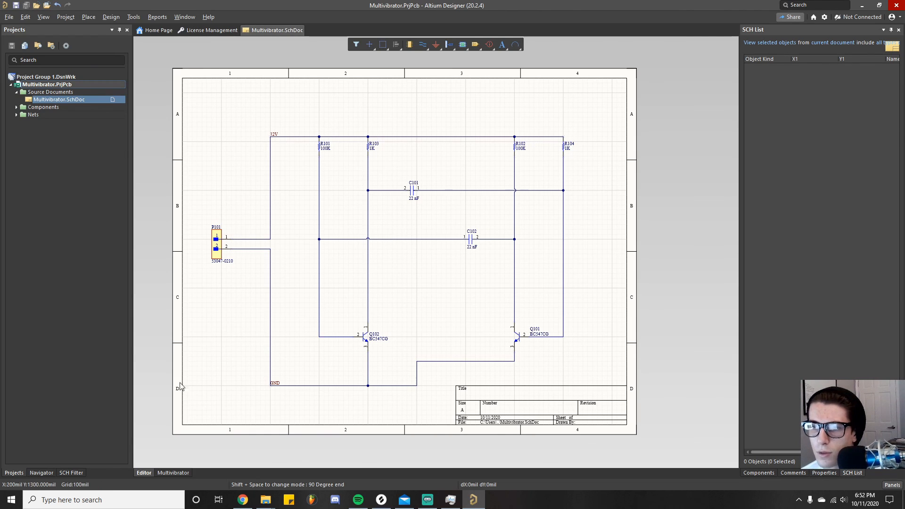
{"action": "left_click", "coordinate": [563, 191]}
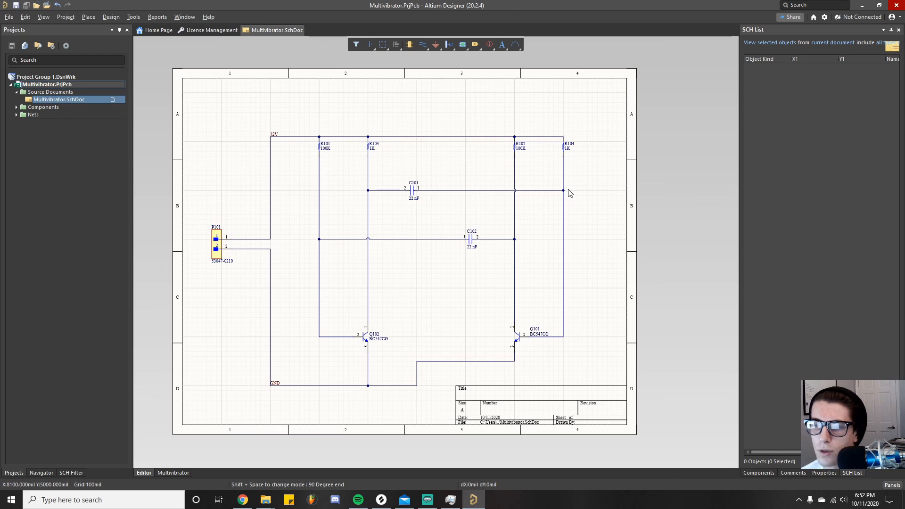